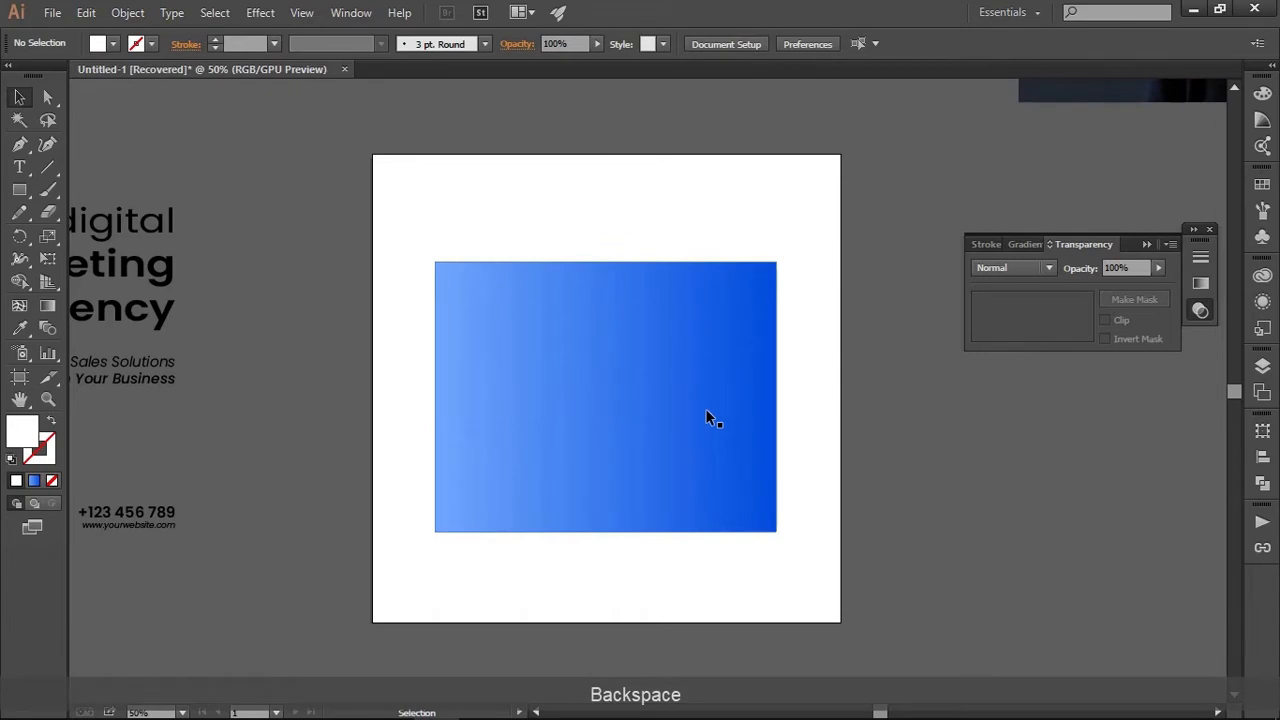
Move the blue gradient rectangle off the artboard to the empty canvas above it
scroll(677, 380, "down", 1)
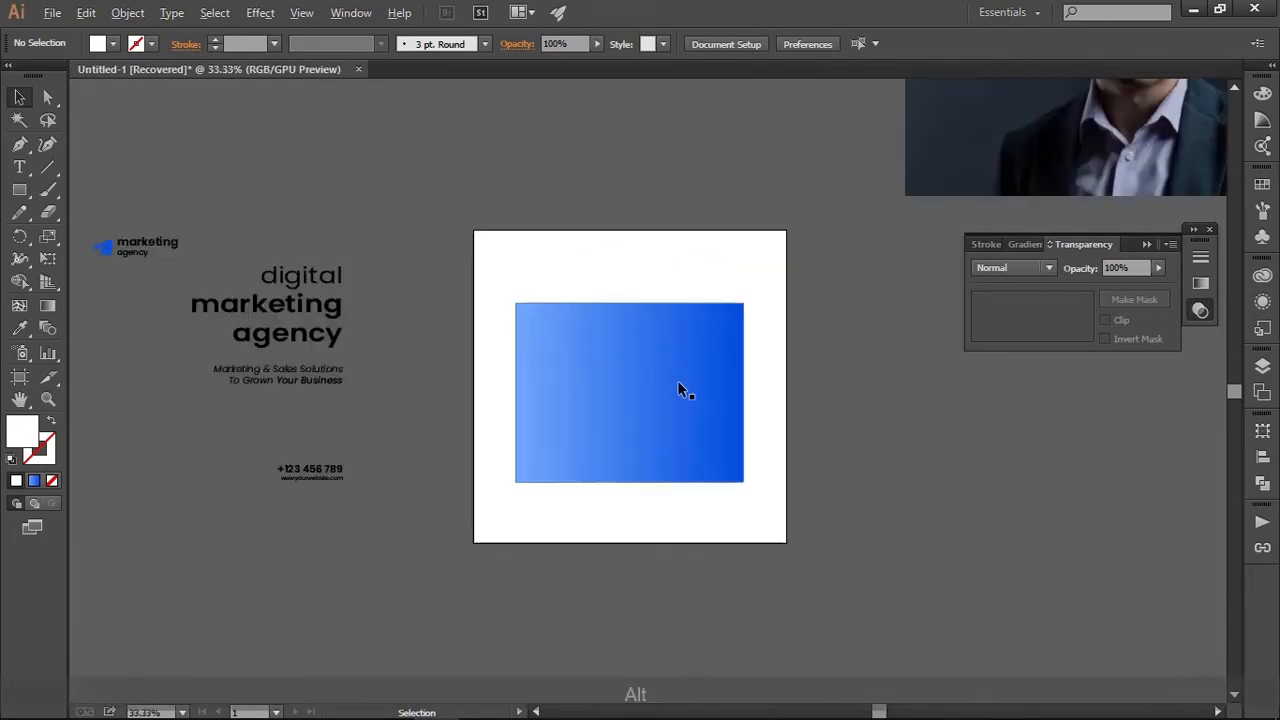
left_click_drag(689, 381, 671, 217)
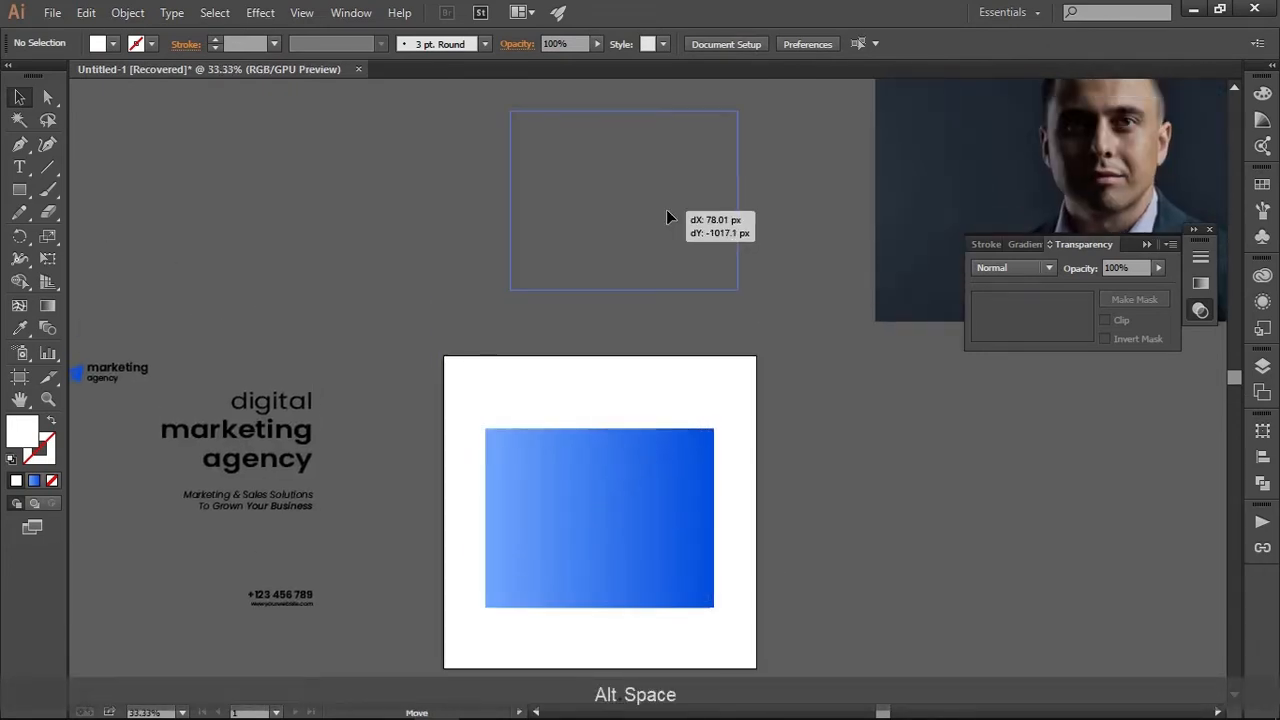
left_click_drag(709, 457, 676, 402)
scroll(676, 411, "up", 1)
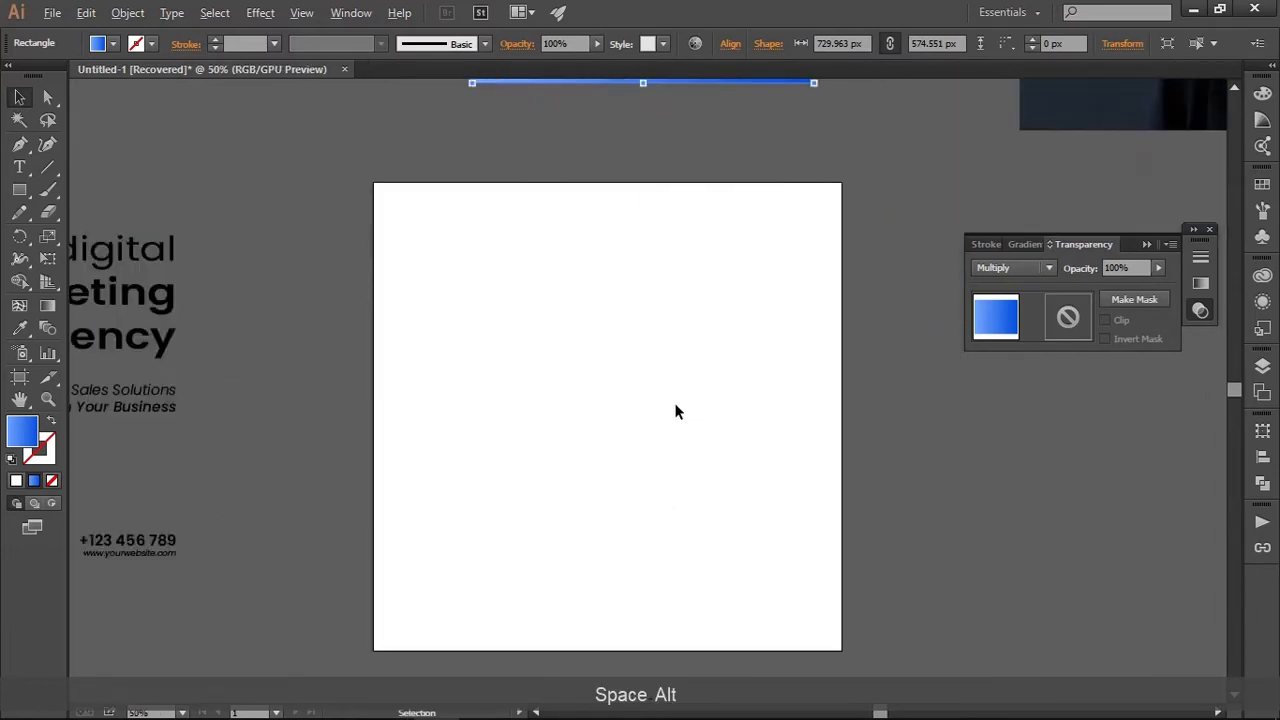
scroll(677, 409, "down", 1)
scroll(677, 409, "up", 1)
left_click_drag(710, 421, 703, 389)
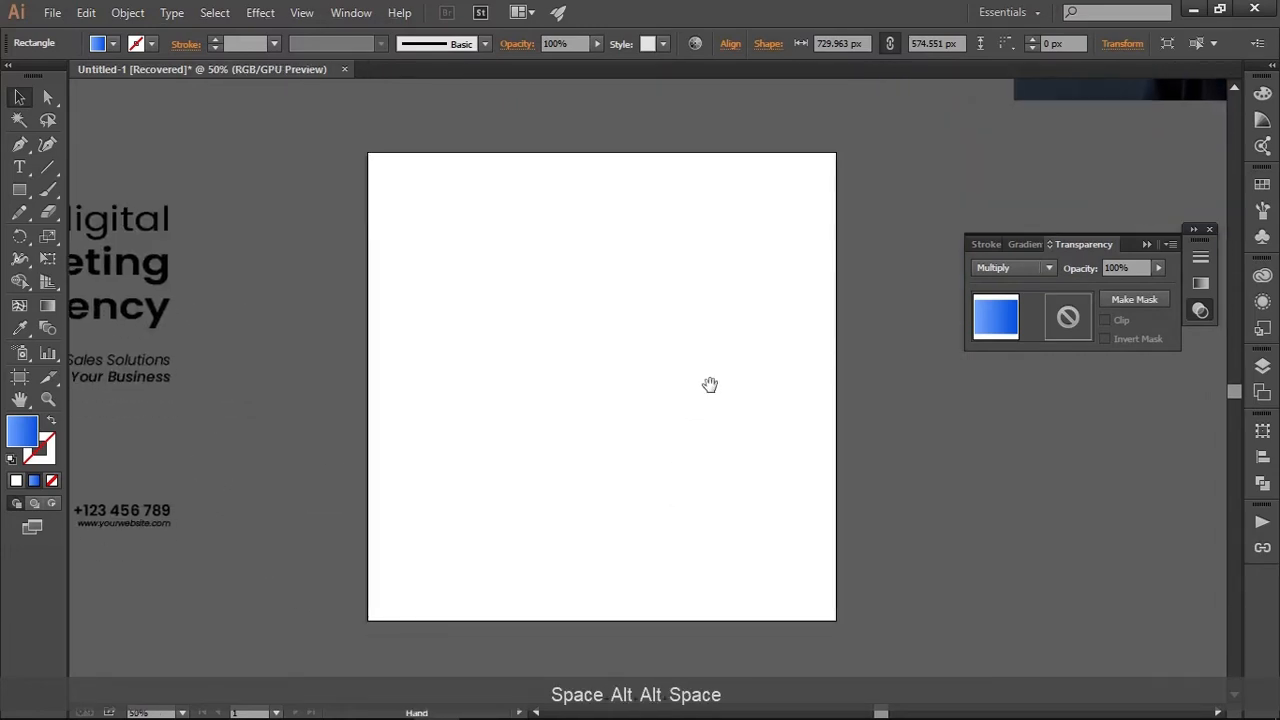
left_click(23, 190)
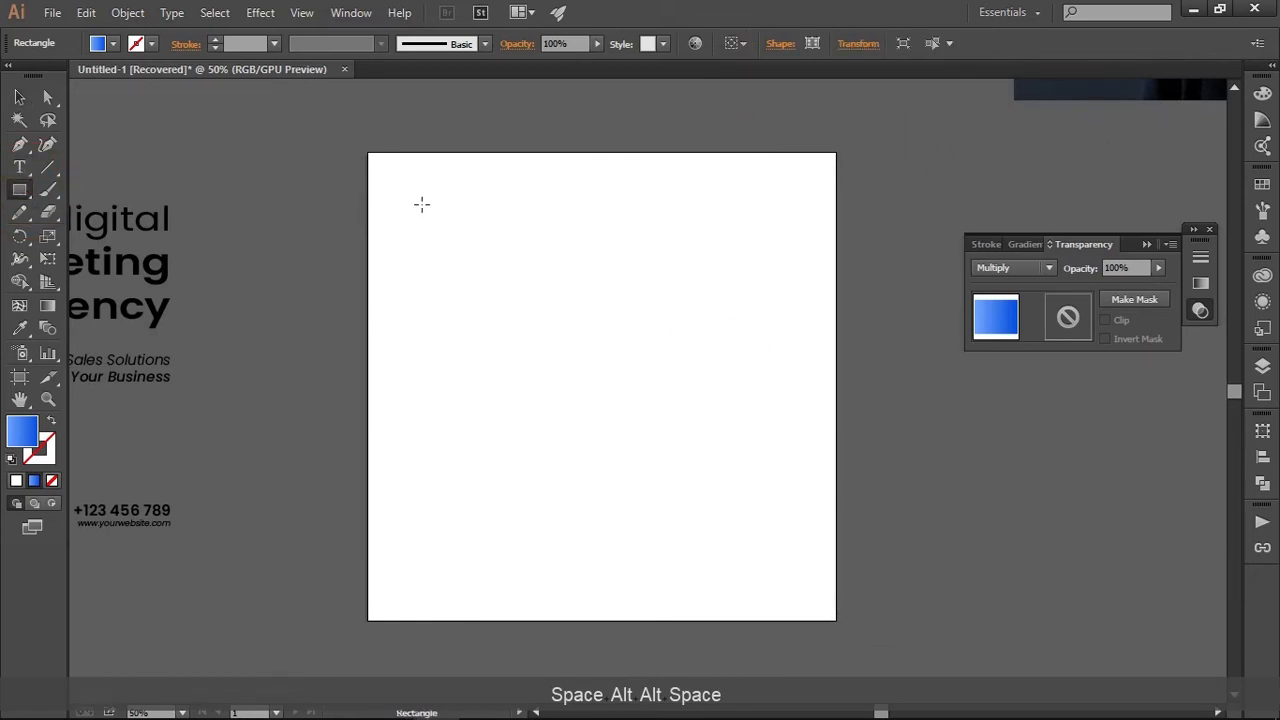
left_click(451, 203)
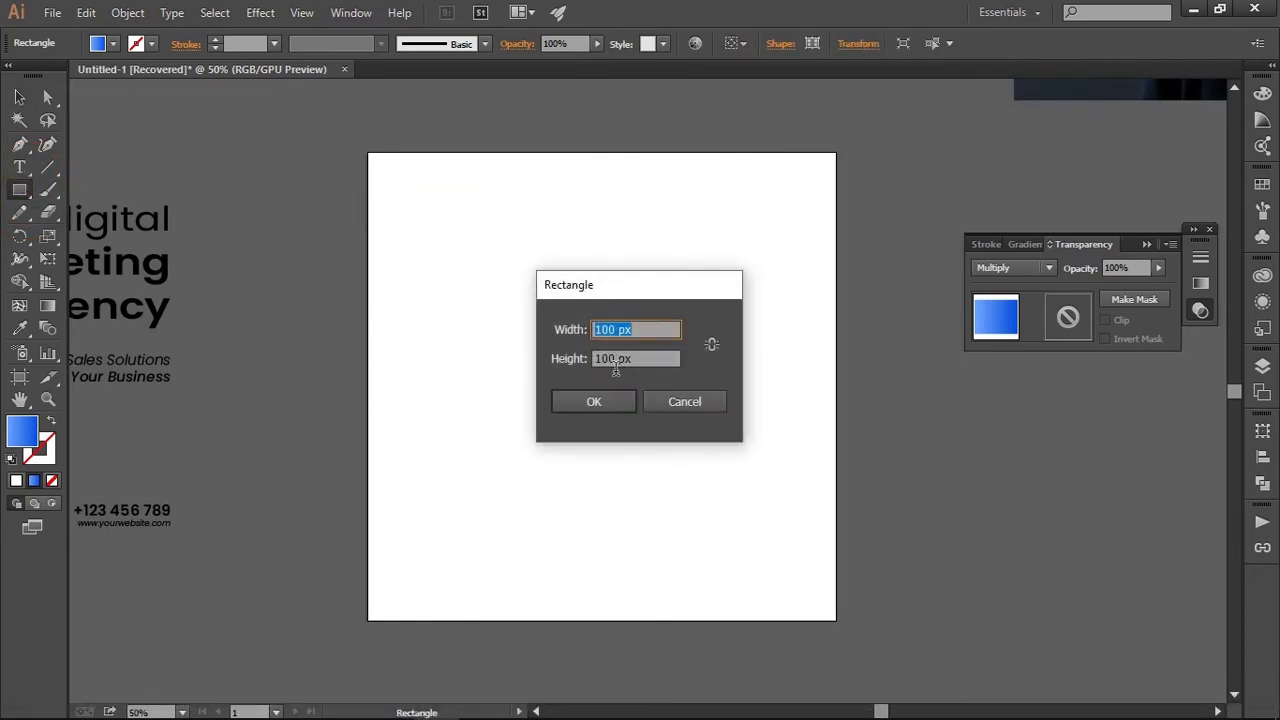
type("60")
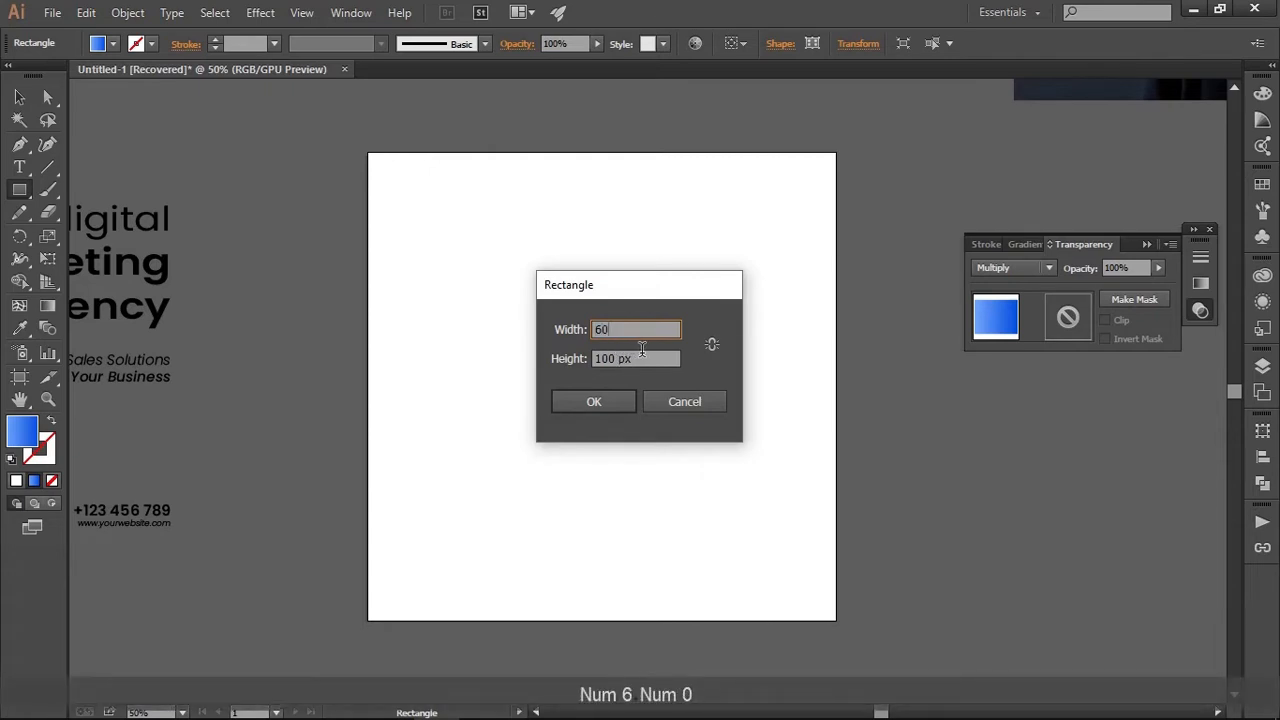
key("Tab")
left_click(503, 347)
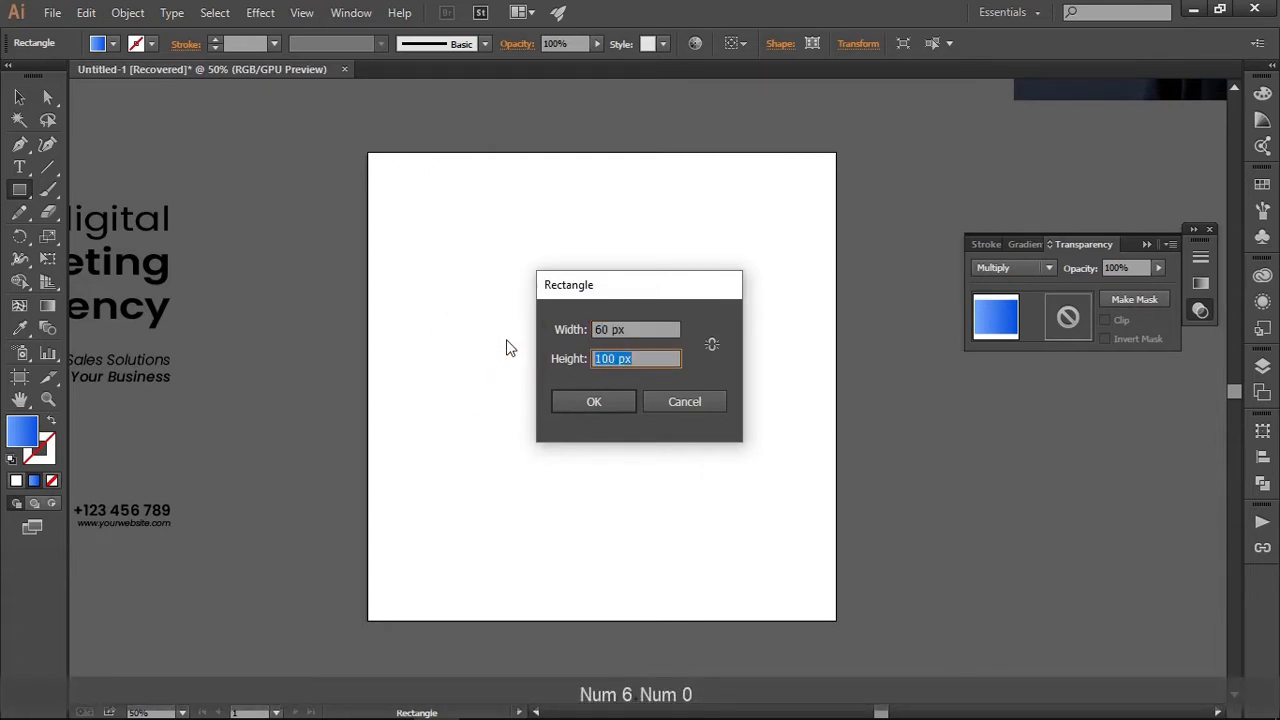
type("10")
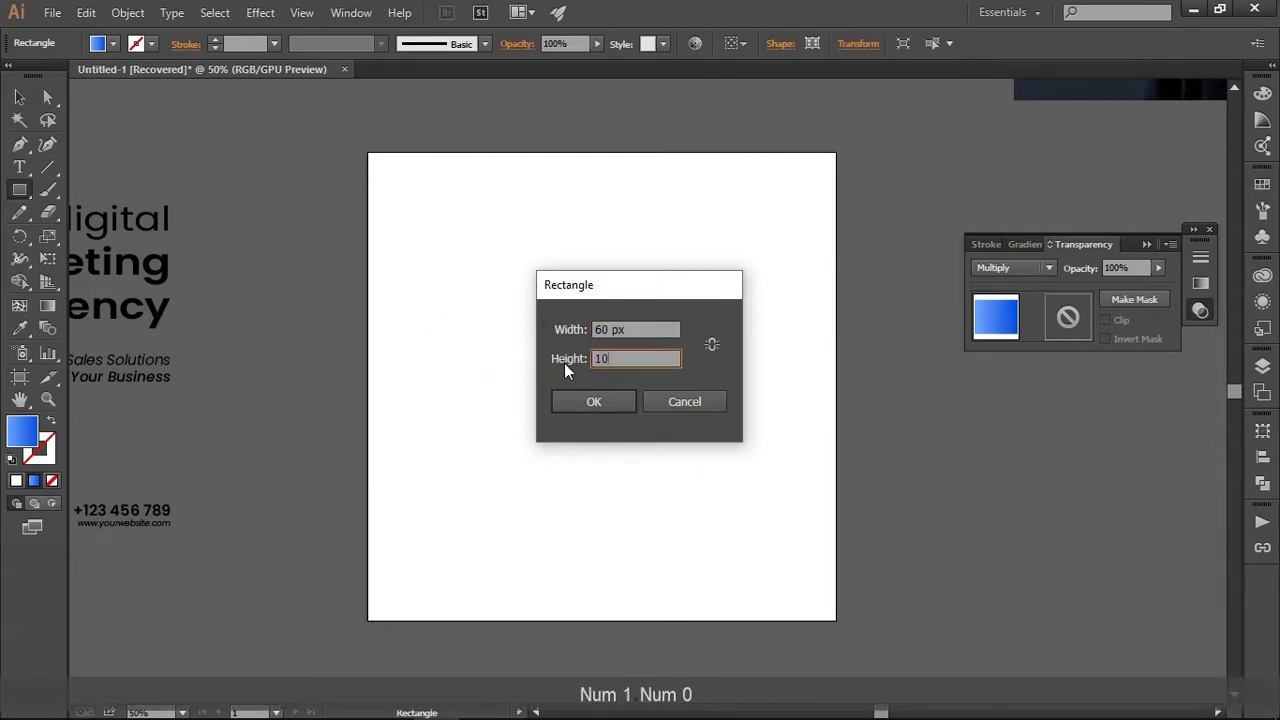
left_click(691, 400)
key("v")
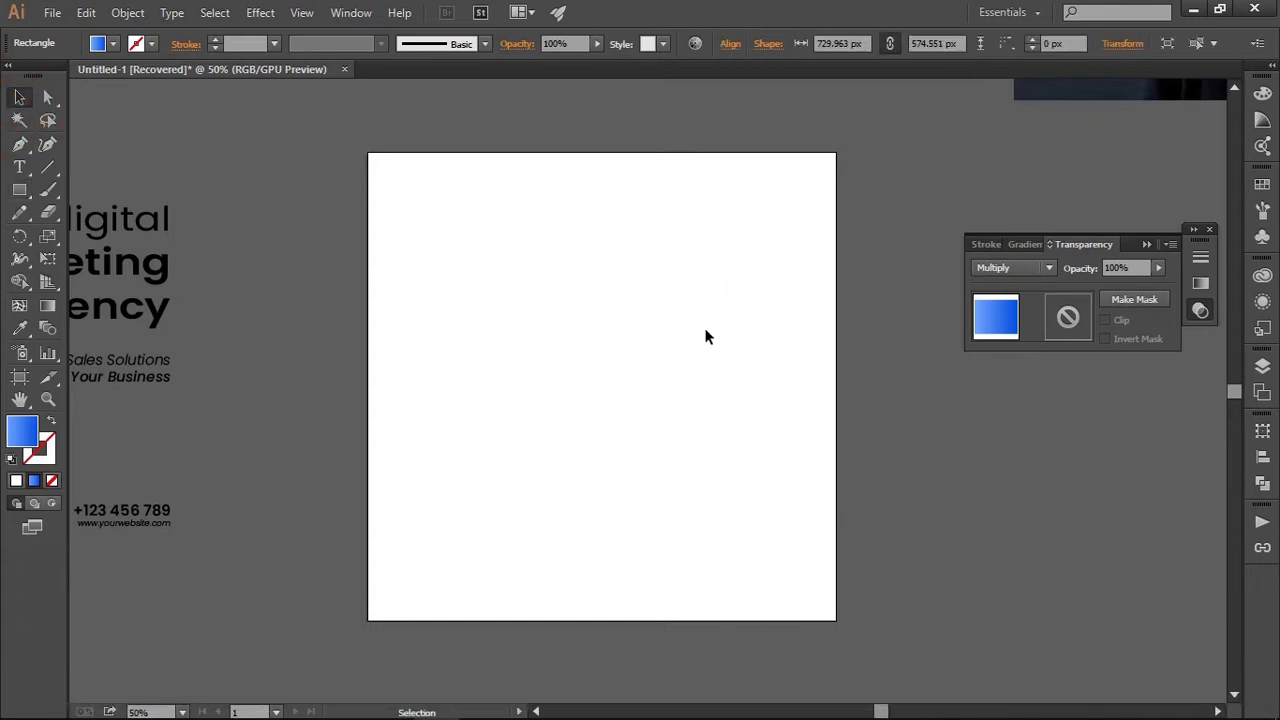
Draw an upright blue gradient rectangle about 530 by 800 px in the middle of the artboard
scroll(681, 331, "up", 1)
scroll(681, 331, "down", 1)
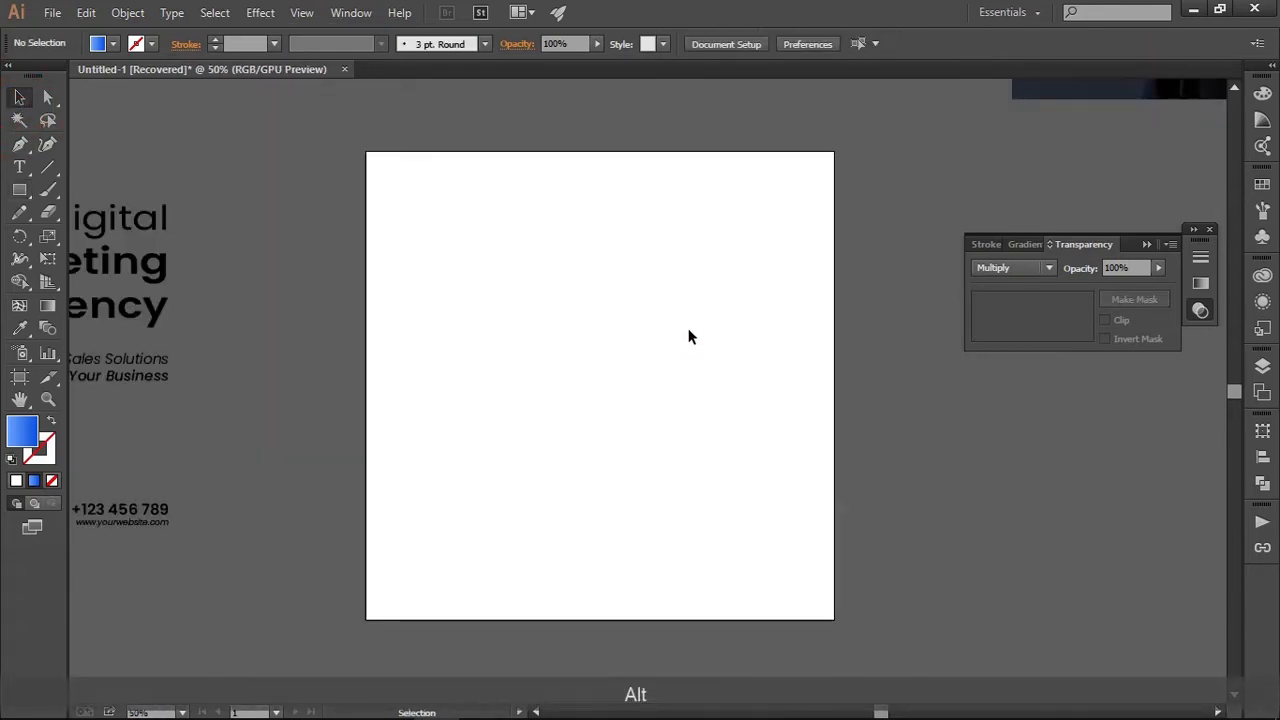
left_click_drag(695, 339, 719, 342)
key("m")
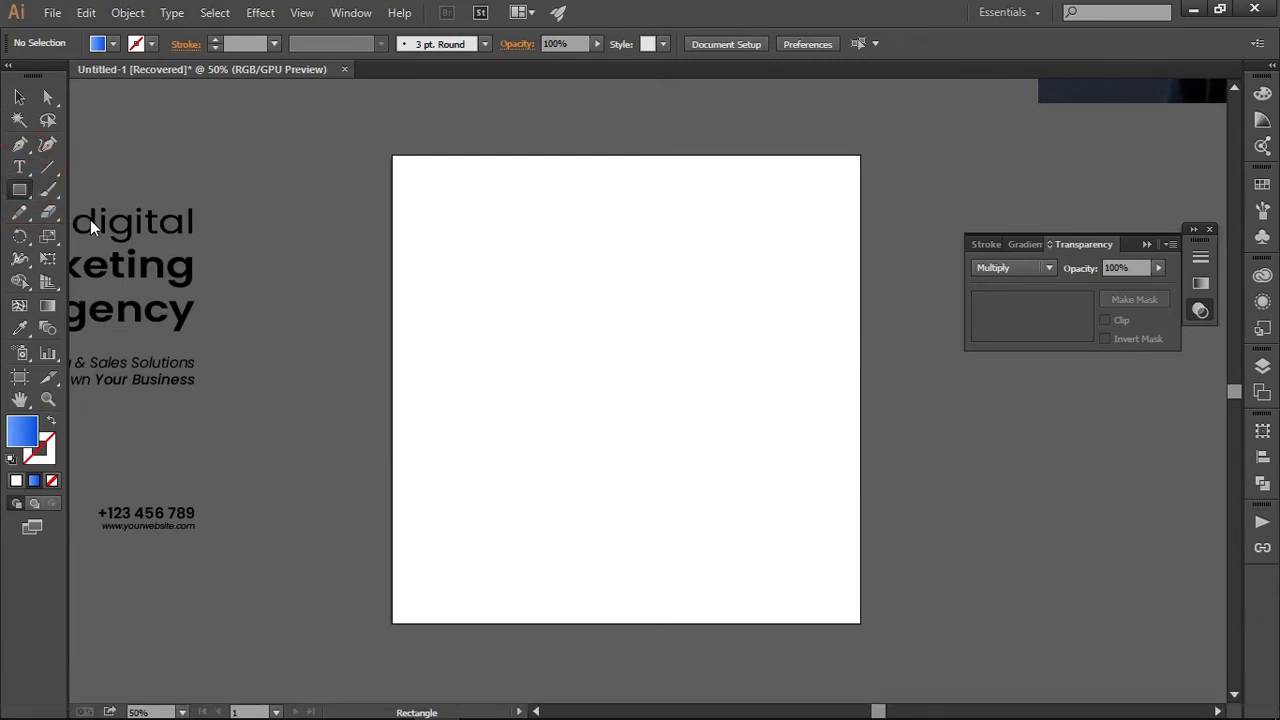
left_click_drag(493, 215, 741, 589)
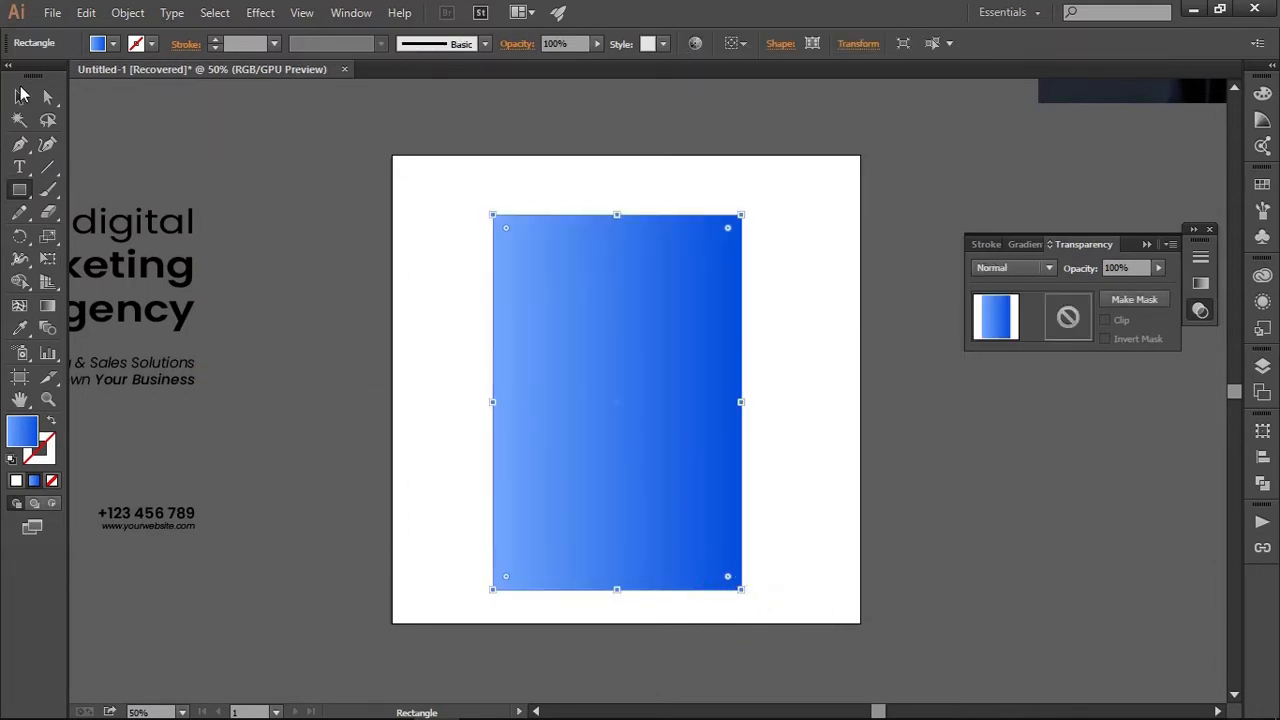
left_click(20, 96)
left_click(609, 150)
Rotate the new rectangle into a diagonal and place it across the artboard's upper-right corner
scroll(616, 194, "down", 1)
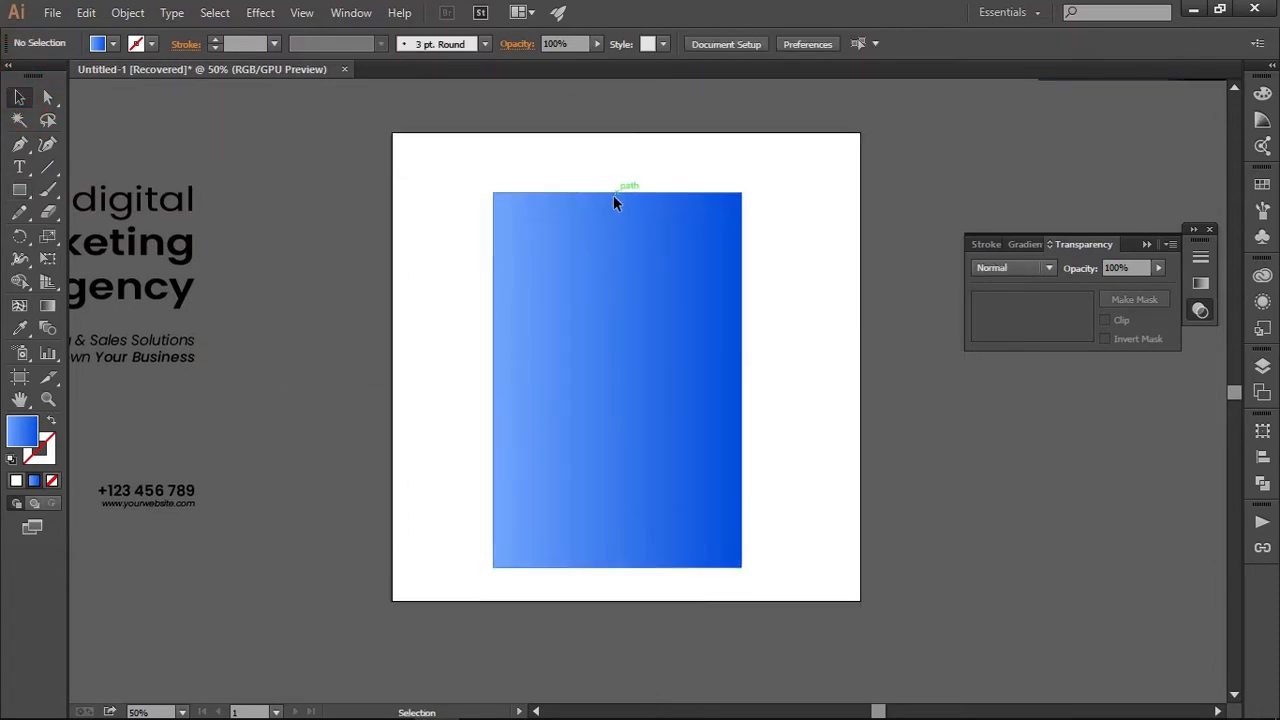
scroll(613, 198, "down", 1)
left_click_drag(698, 229, 700, 346)
left_click(587, 302)
left_click_drag(566, 367, 686, 272)
left_click(790, 379)
scroll(623, 359, "up", 1)
left_click(624, 349)
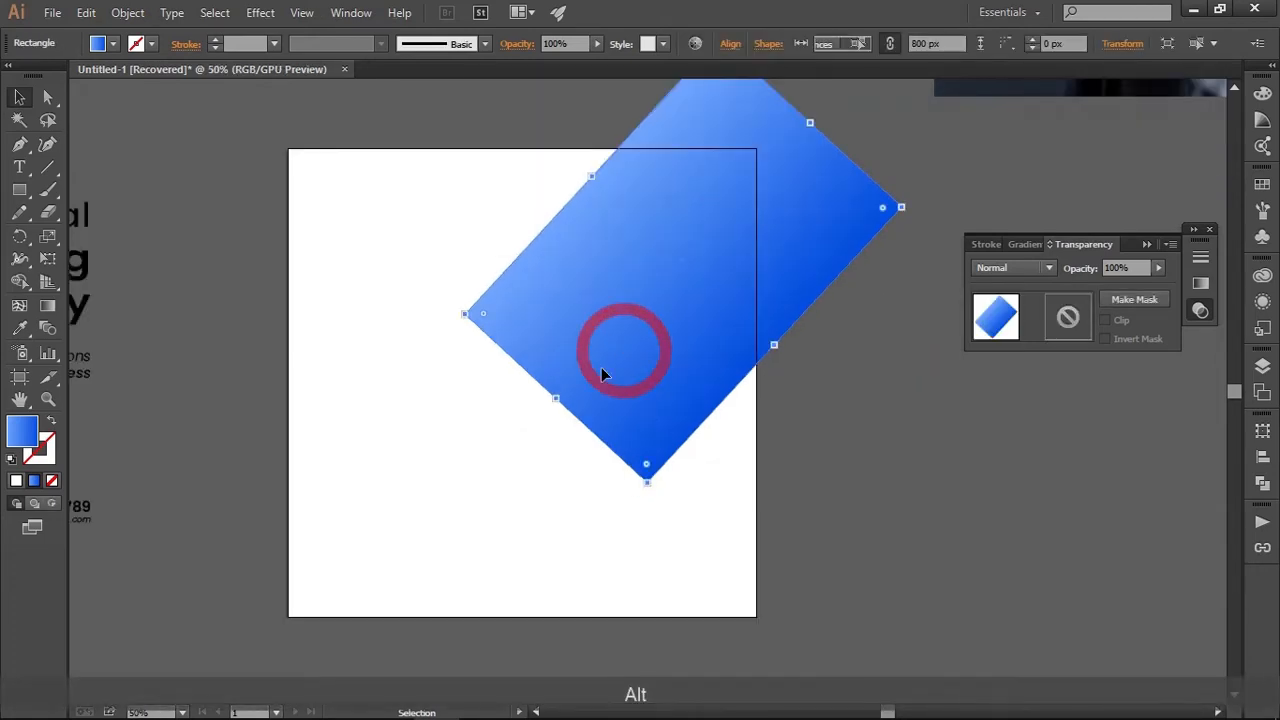
Extend the diagonal rectangle's lower-left end to a length of about 869 px and widen it along its lower-right edge
left_click_drag(555, 400, 528, 429)
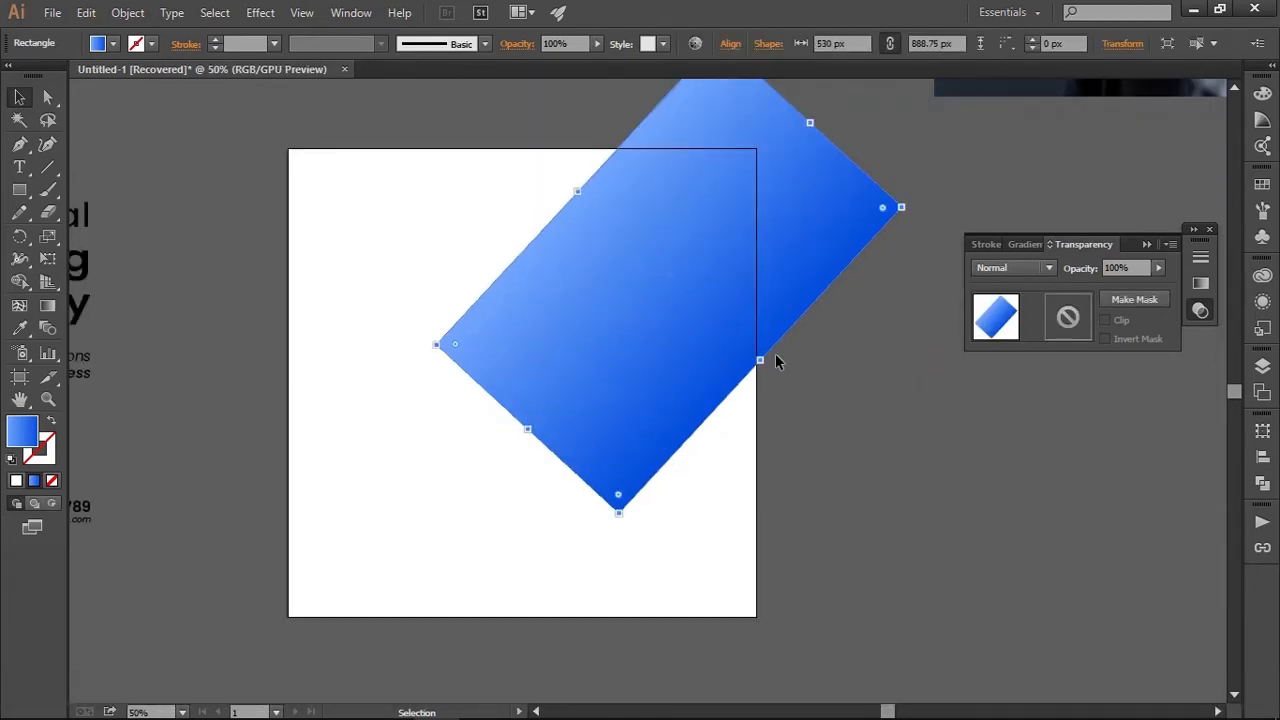
left_click_drag(763, 356, 780, 383)
left_click(863, 420)
Round the two corners at the diagonal rectangle's lower end fully, with a radius of about 297 px
scroll(863, 420, "down", 1)
scroll(863, 420, "up", 1)
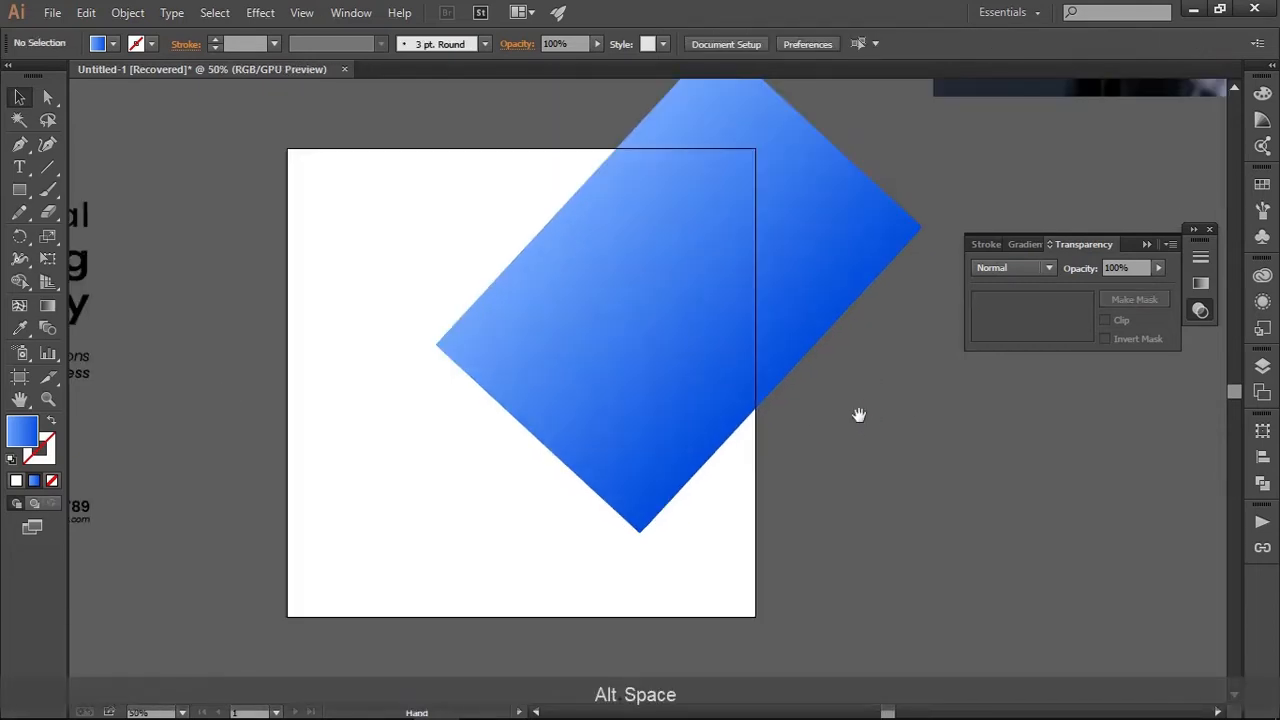
left_click_drag(858, 415, 854, 393)
scroll(854, 392, "down", 1)
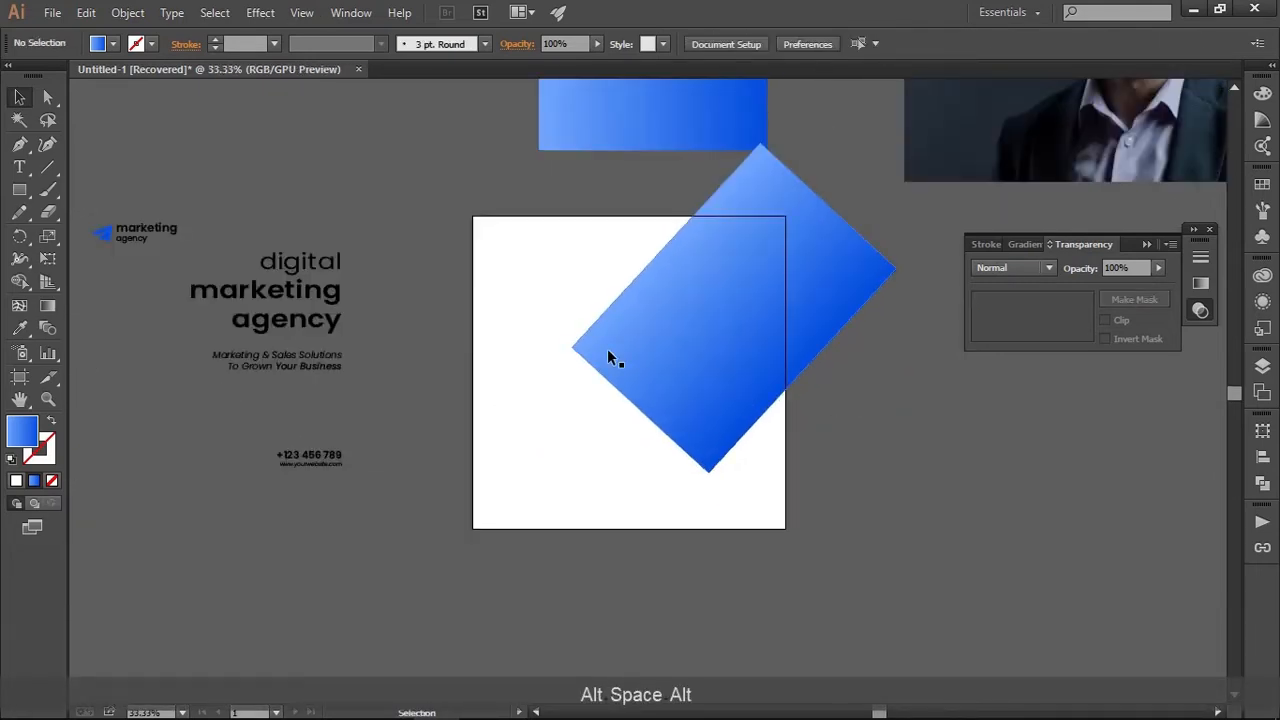
left_click(46, 99)
left_click_drag(537, 336, 744, 509)
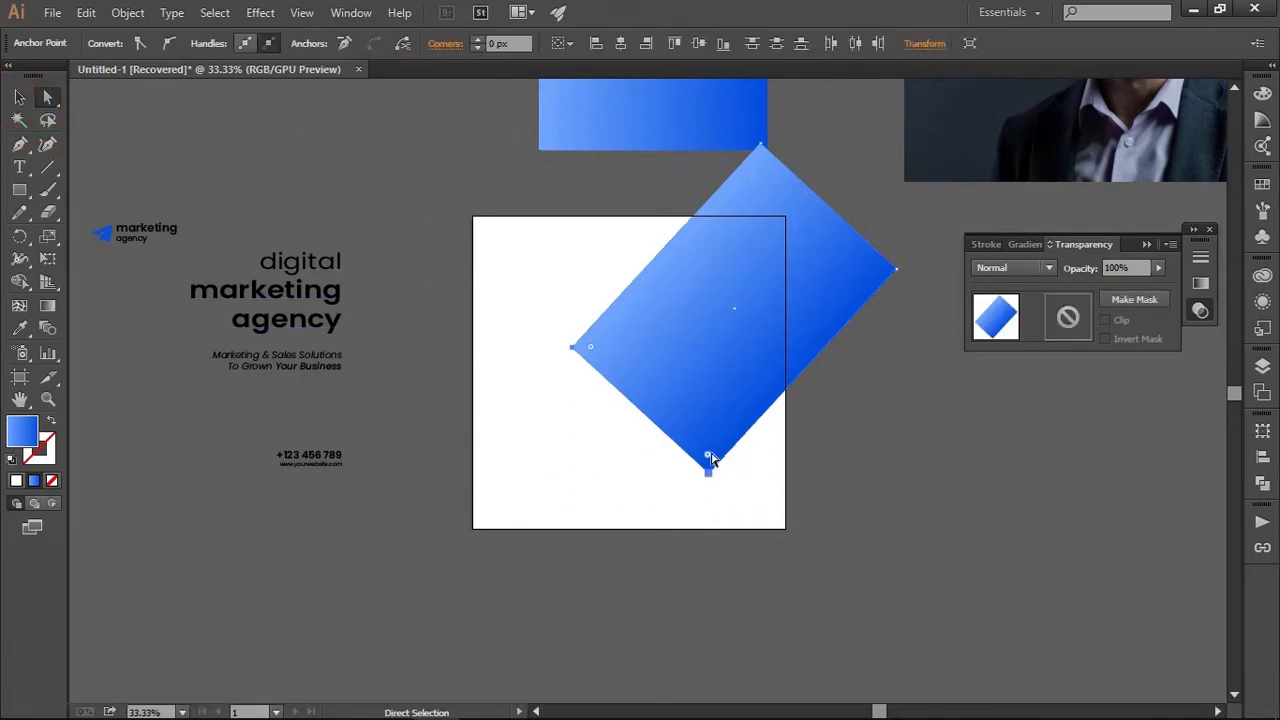
left_click_drag(710, 458, 829, 203)
key("v")
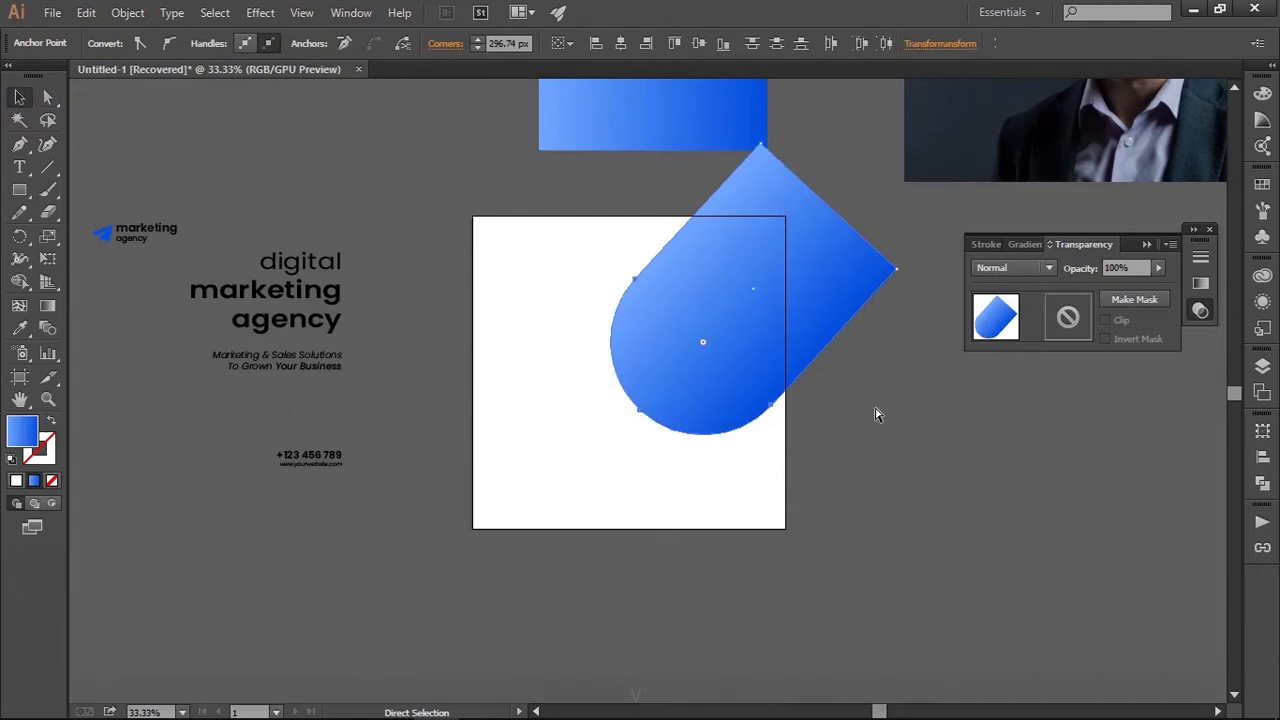
left_click(870, 418)
Draw a large circle from its centre near the middle of the artboard, overlapping the rounded end of the diagonal shape
scroll(791, 443, "up", 1, "alt")
scroll(791, 443, "down", 1, "alt")
scroll(787, 449, "up", 1, "alt")
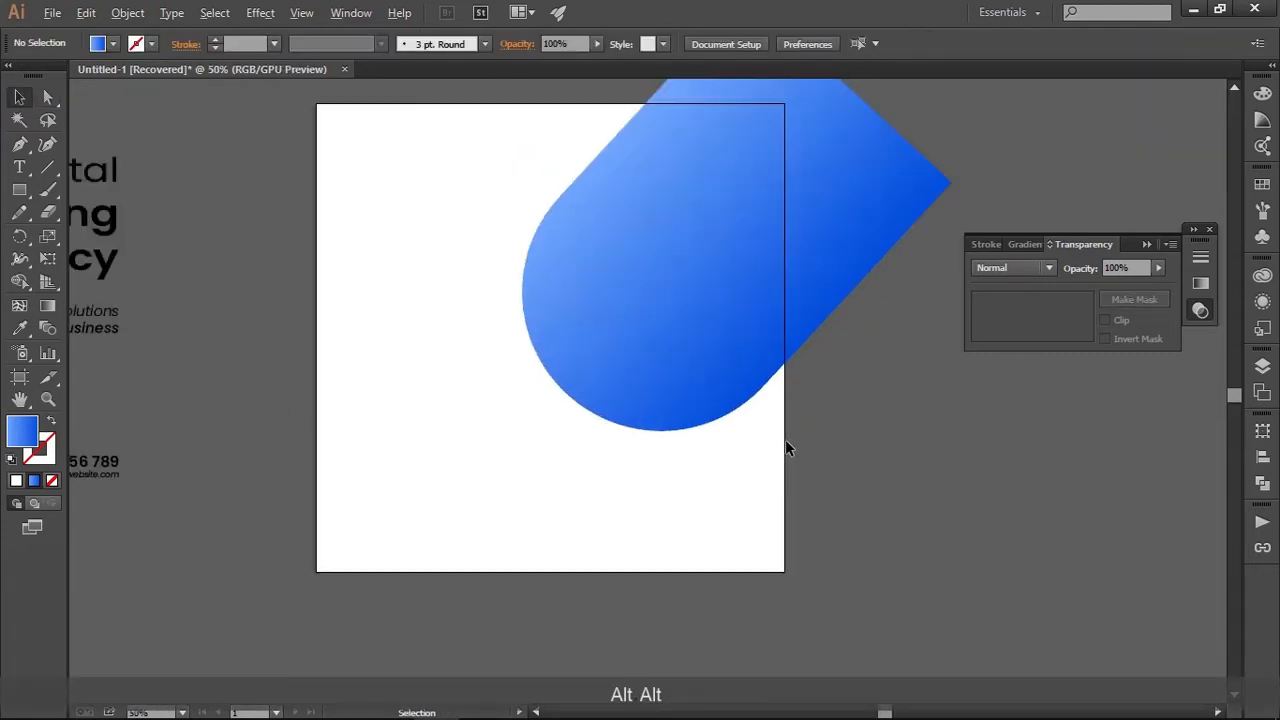
scroll(787, 449, "down", 1, "alt")
left_click_drag(810, 465, 773, 454)
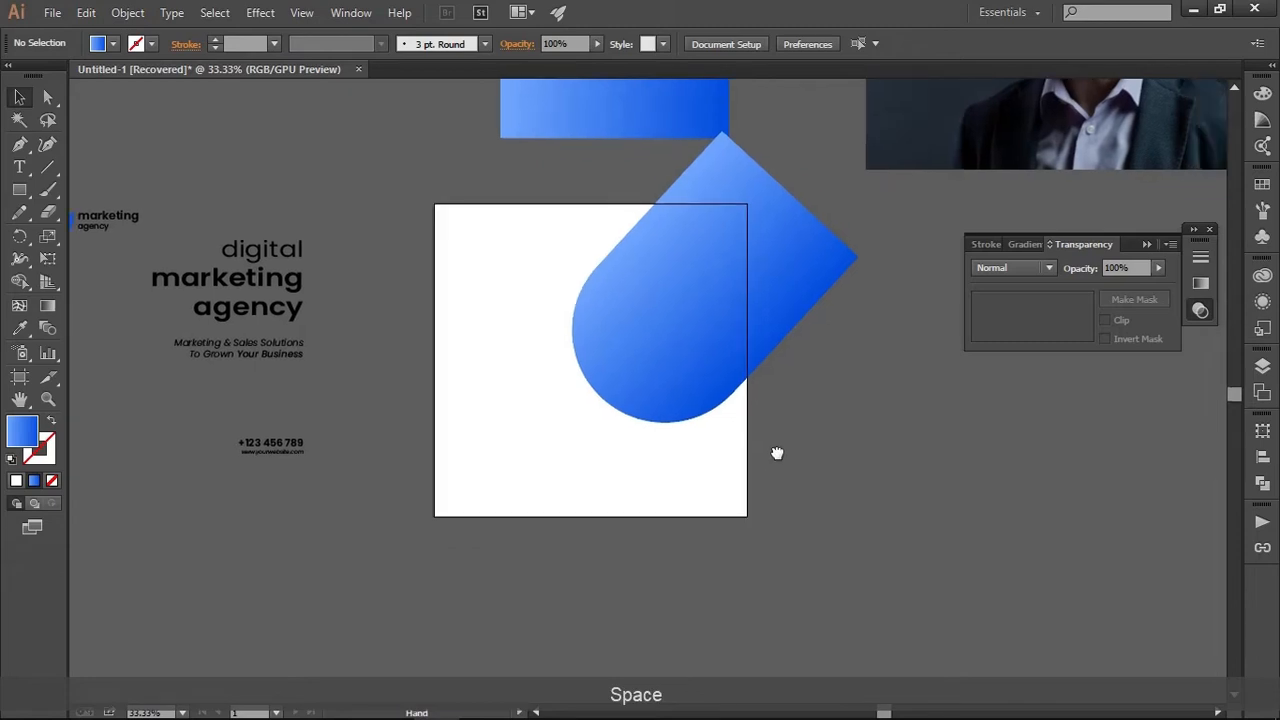
key("l")
left_click_drag(621, 356, 666, 437)
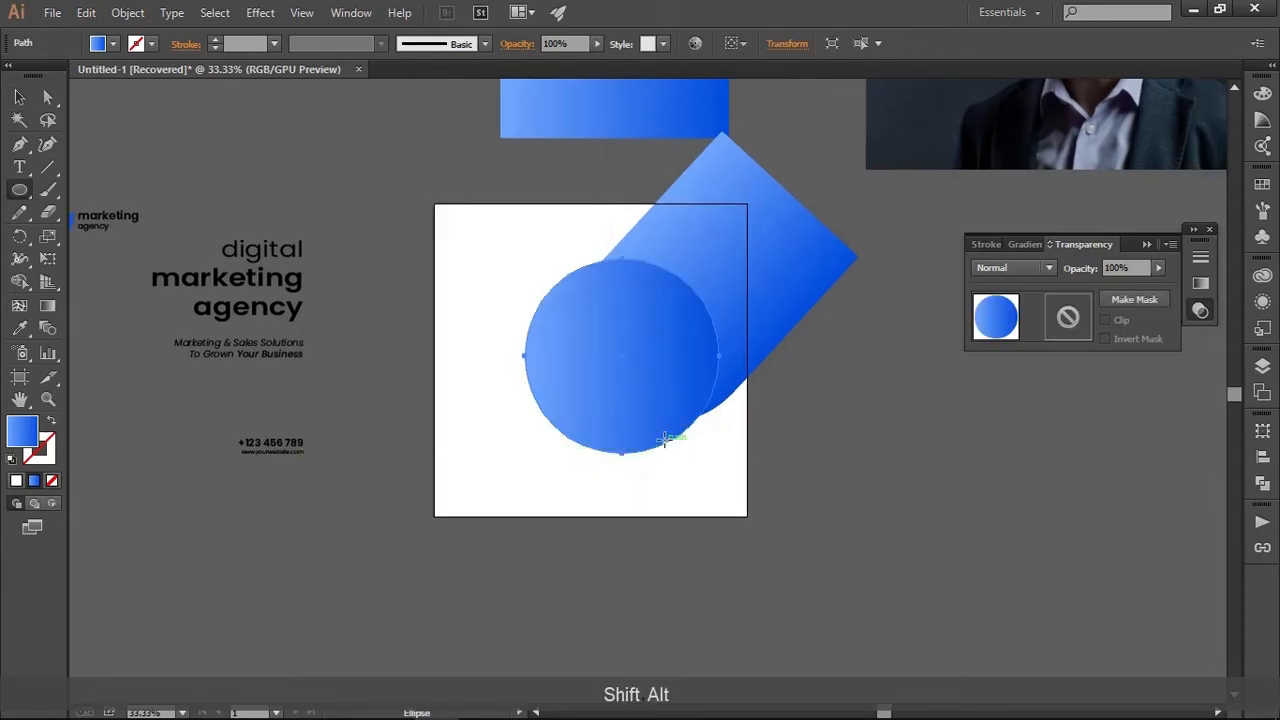
key("v")
Fill the circle with the near-black colour #1a1a1c
left_click_drag(505, 301, 477, 368)
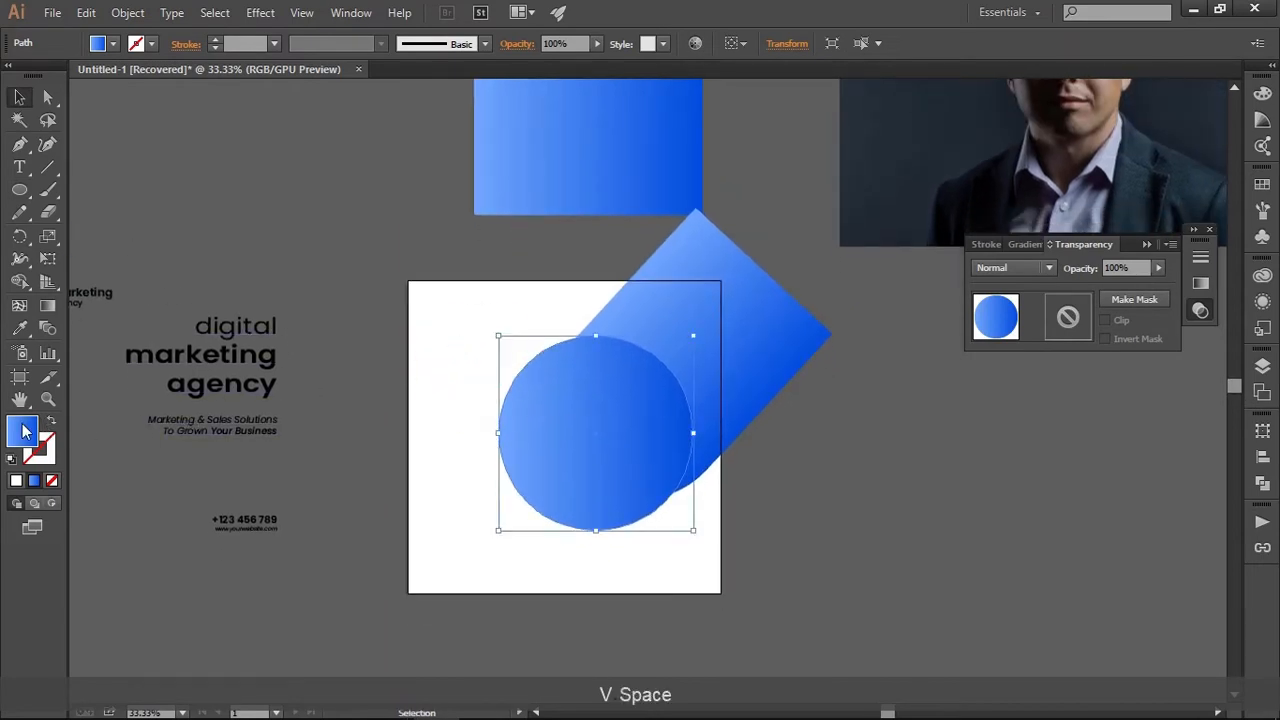
double_click(26, 431)
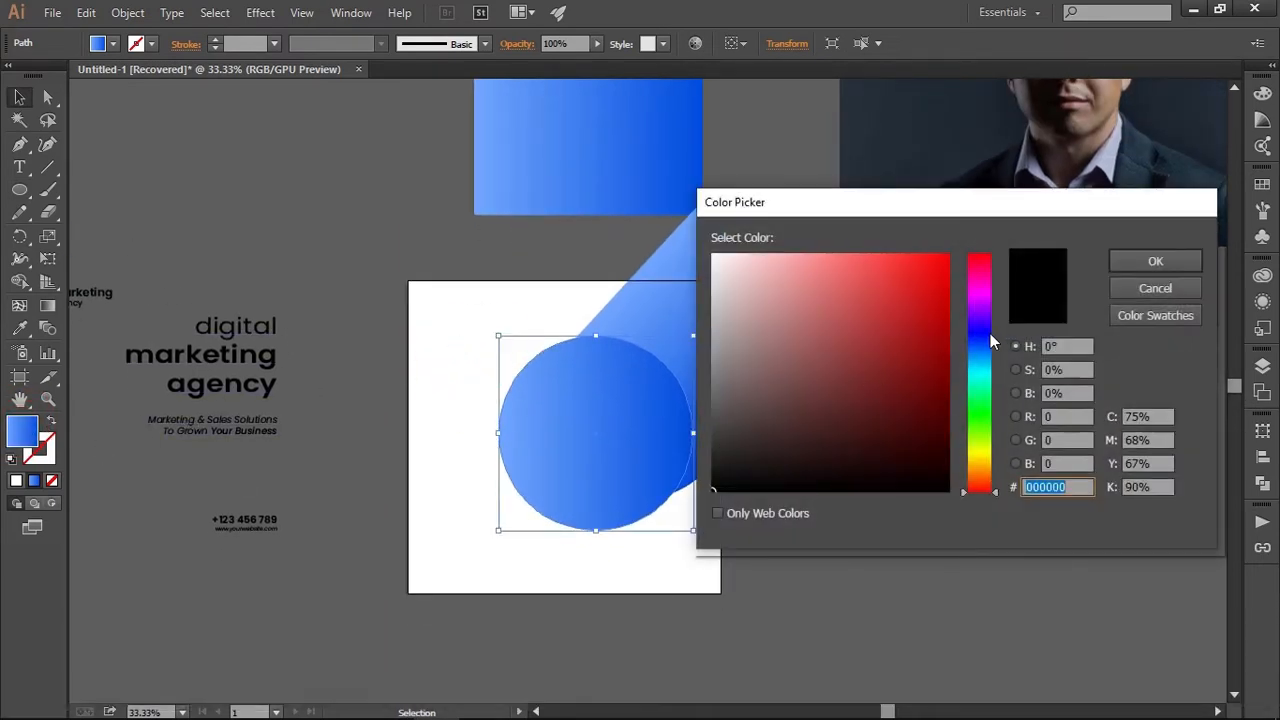
left_click_drag(990, 333, 971, 349)
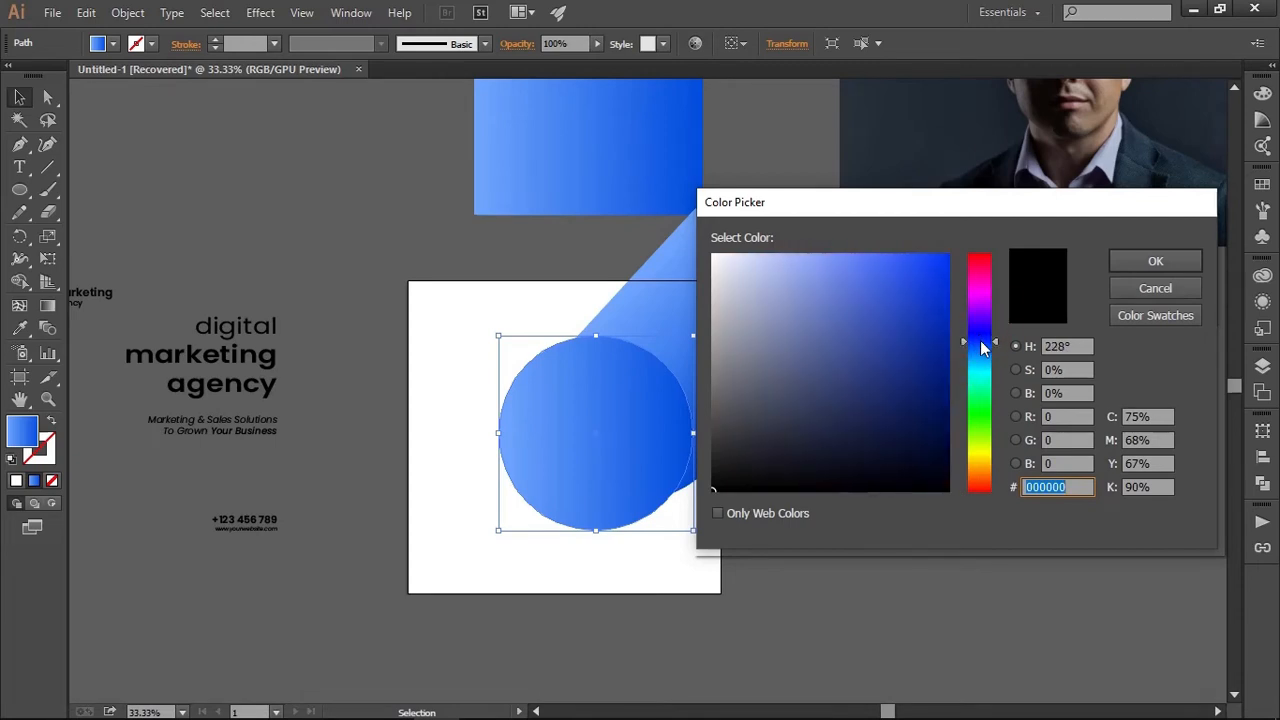
left_click(729, 464)
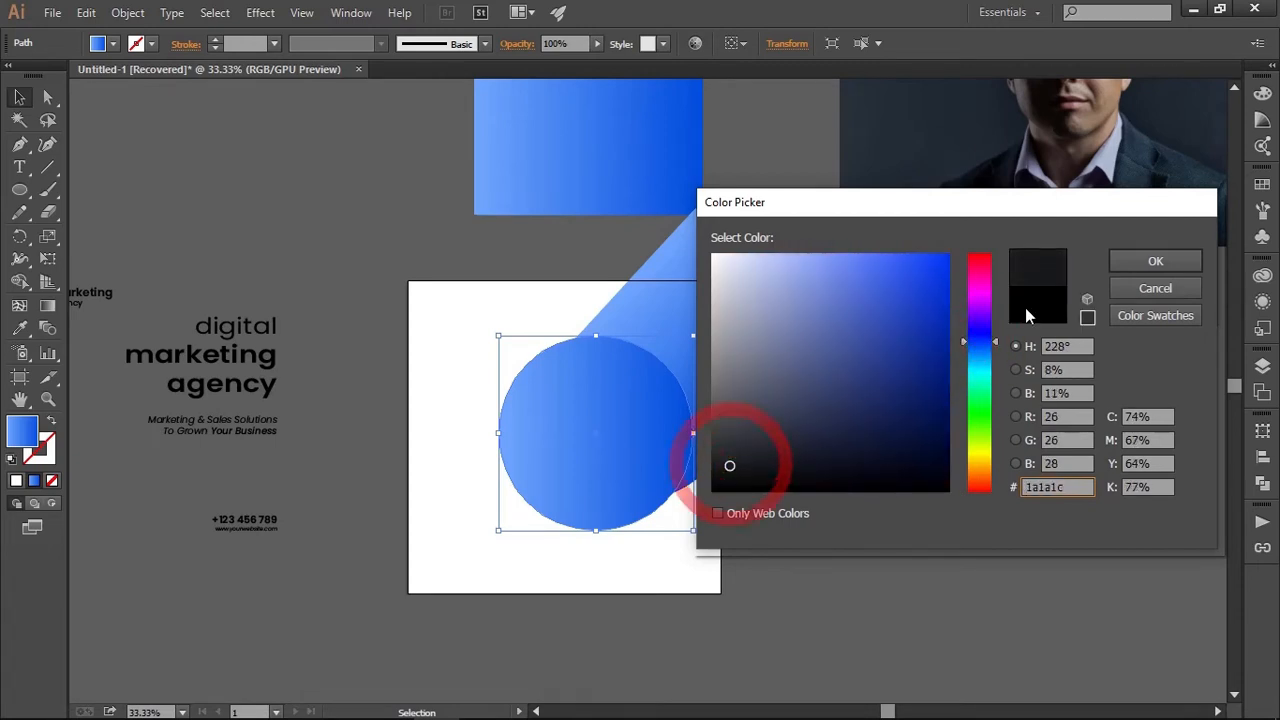
left_click(1190, 262)
left_click(763, 483)
Shift the rounded blue diagonal shape slightly down and to the right behind the dark circle
scroll(763, 483, "up", 1)
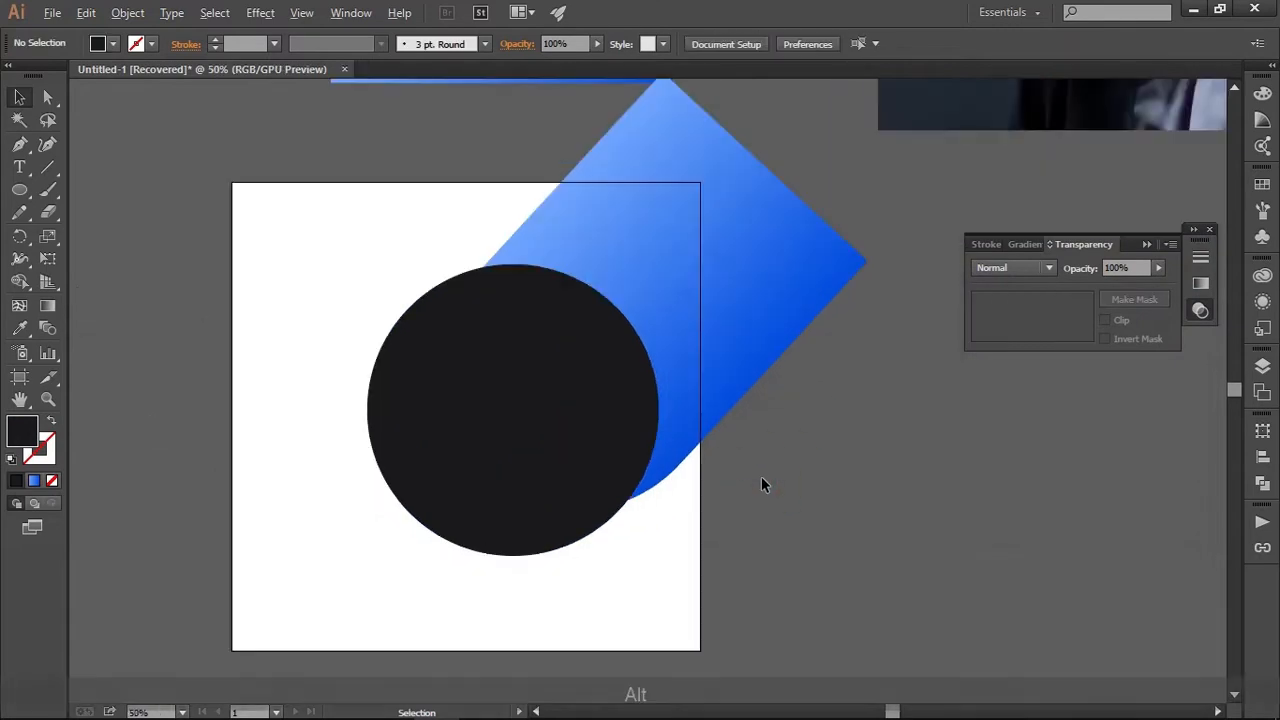
left_click_drag(759, 474, 795, 415)
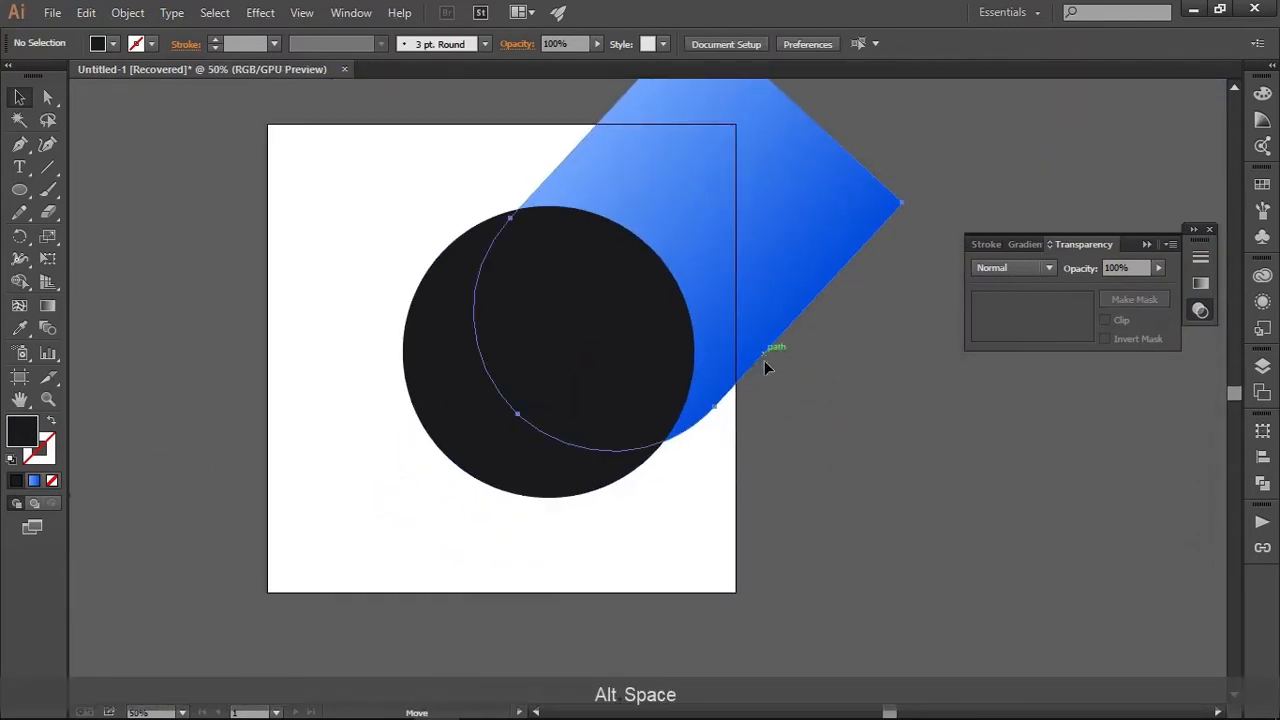
left_click_drag(766, 363, 775, 379)
left_click(831, 431)
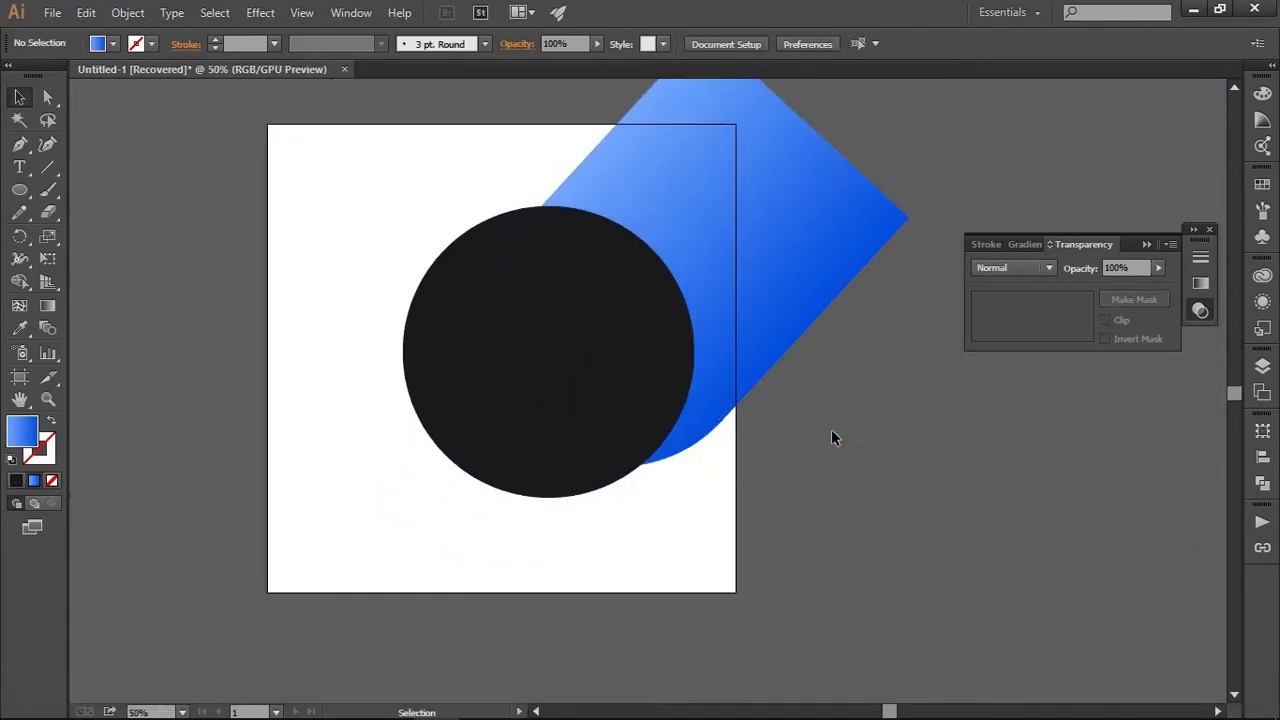
Copy the dark circle, paste it in front in place, and shrink the copy slightly around its centre
scroll(831, 431, "down", 1)
left_click_drag(831, 431, 768, 390)
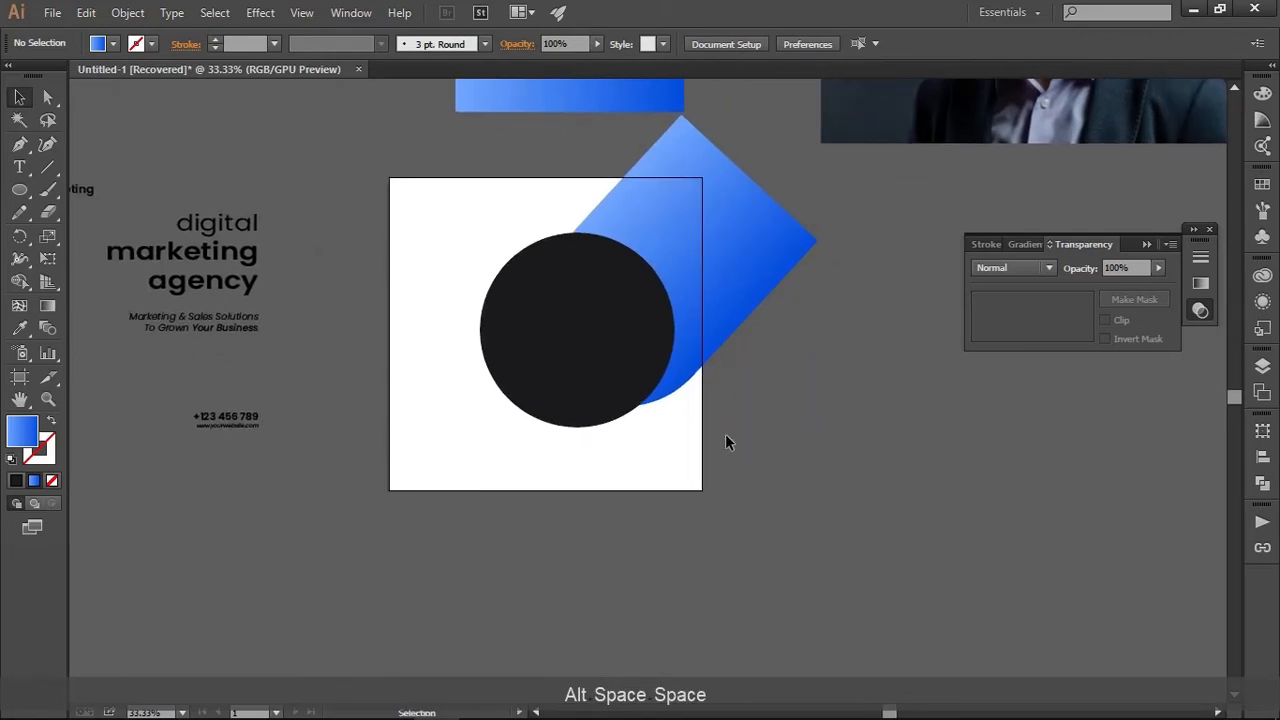
left_click(648, 372)
scroll(620, 340, "up", 1)
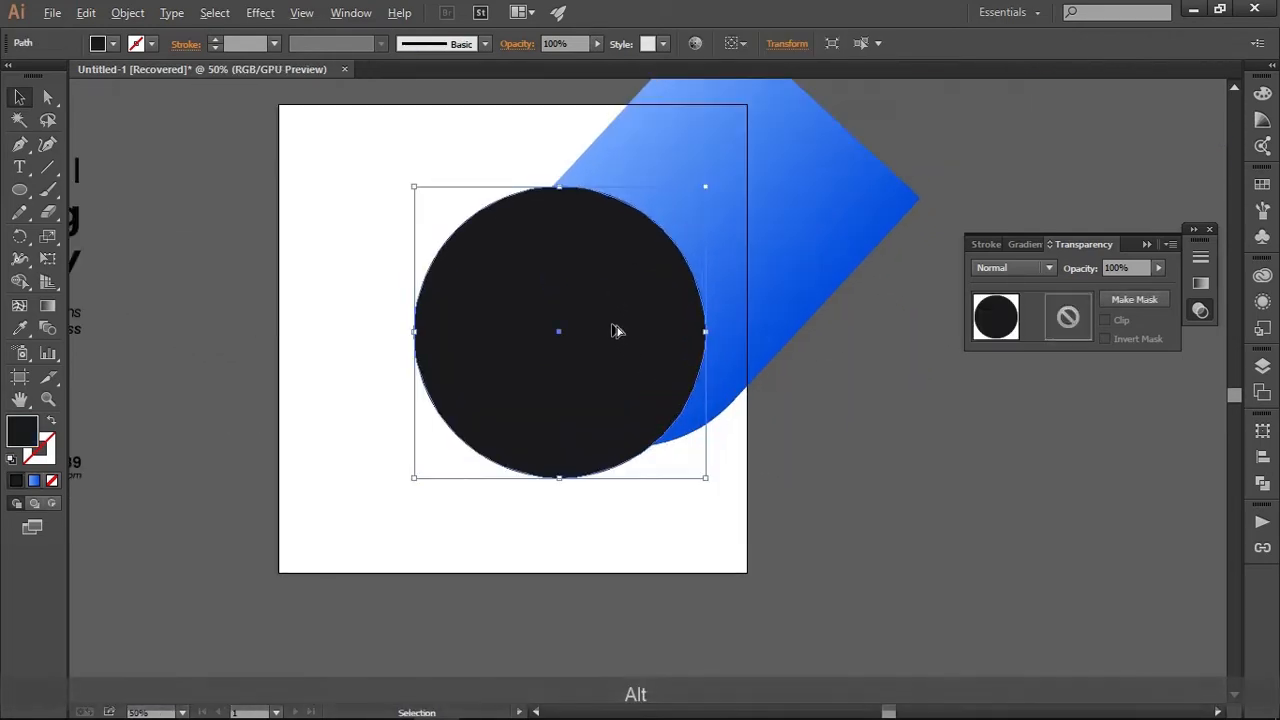
key("ctrl+c")
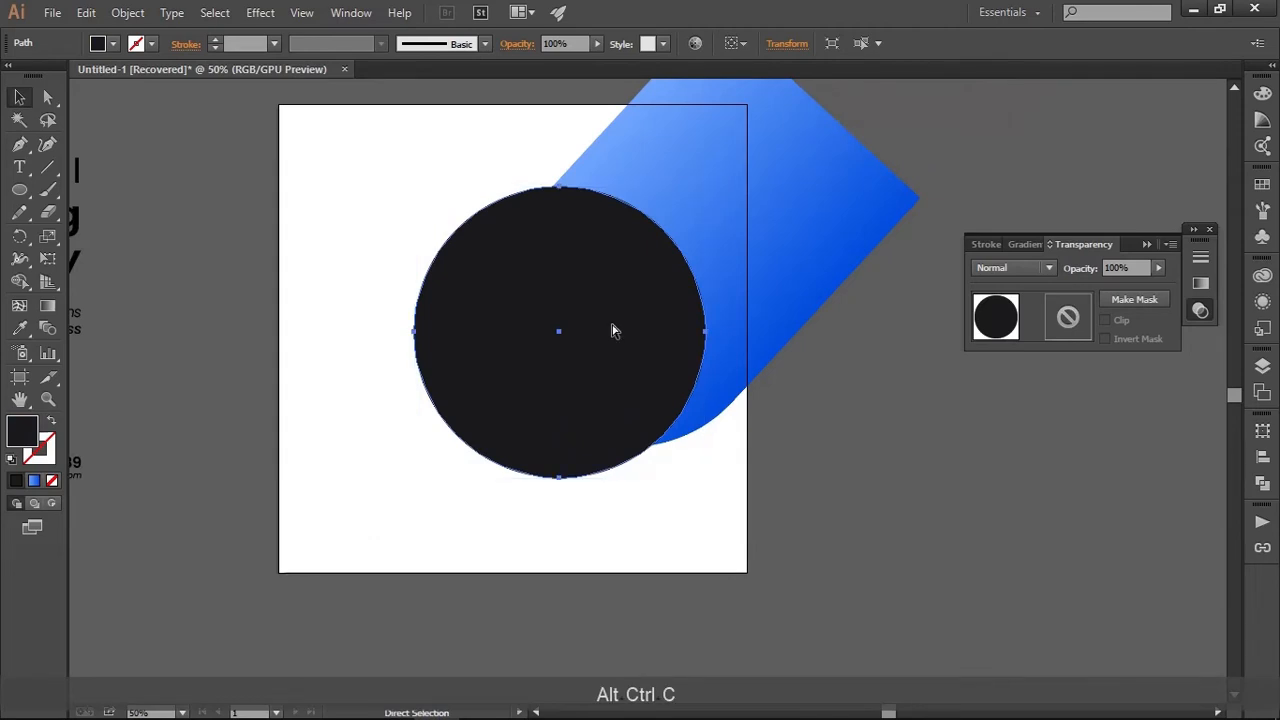
key("ctrl+f")
left_click_drag(687, 285, 691, 204)
Apply the diagonal shape's blue gradient to the inner circle with the Eyedropper
key("i")
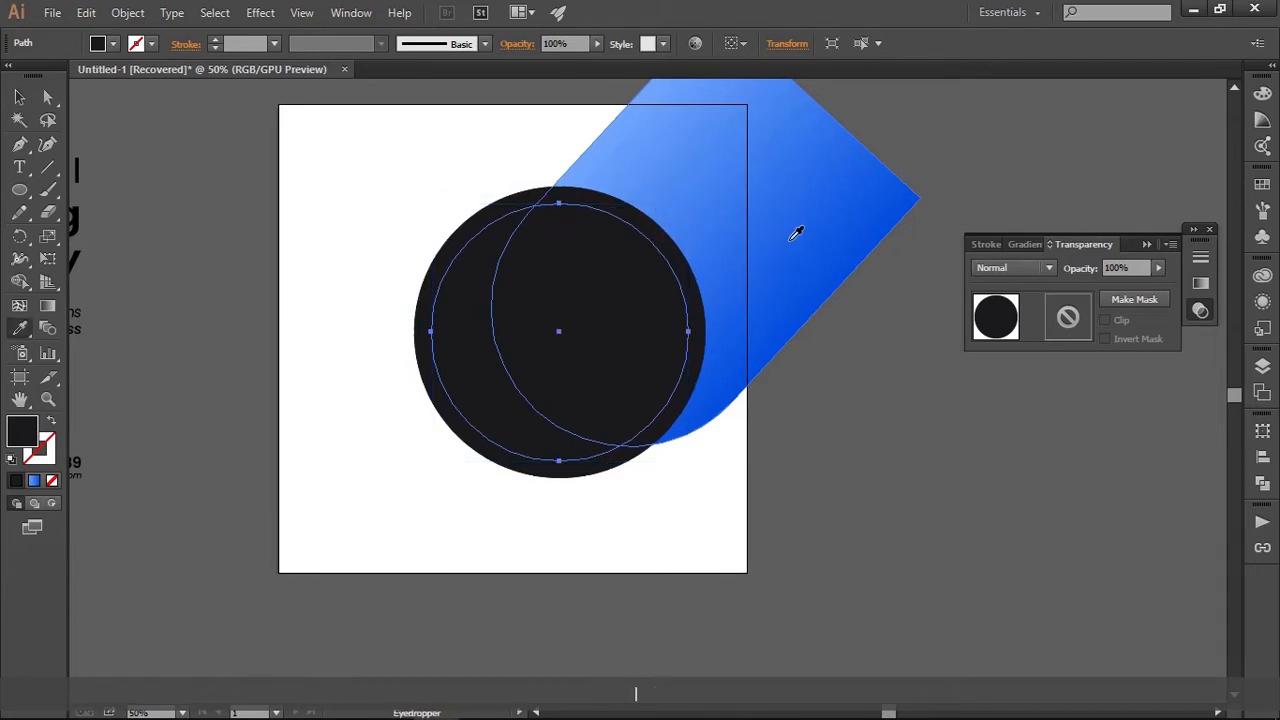
left_click(796, 232)
key("v")
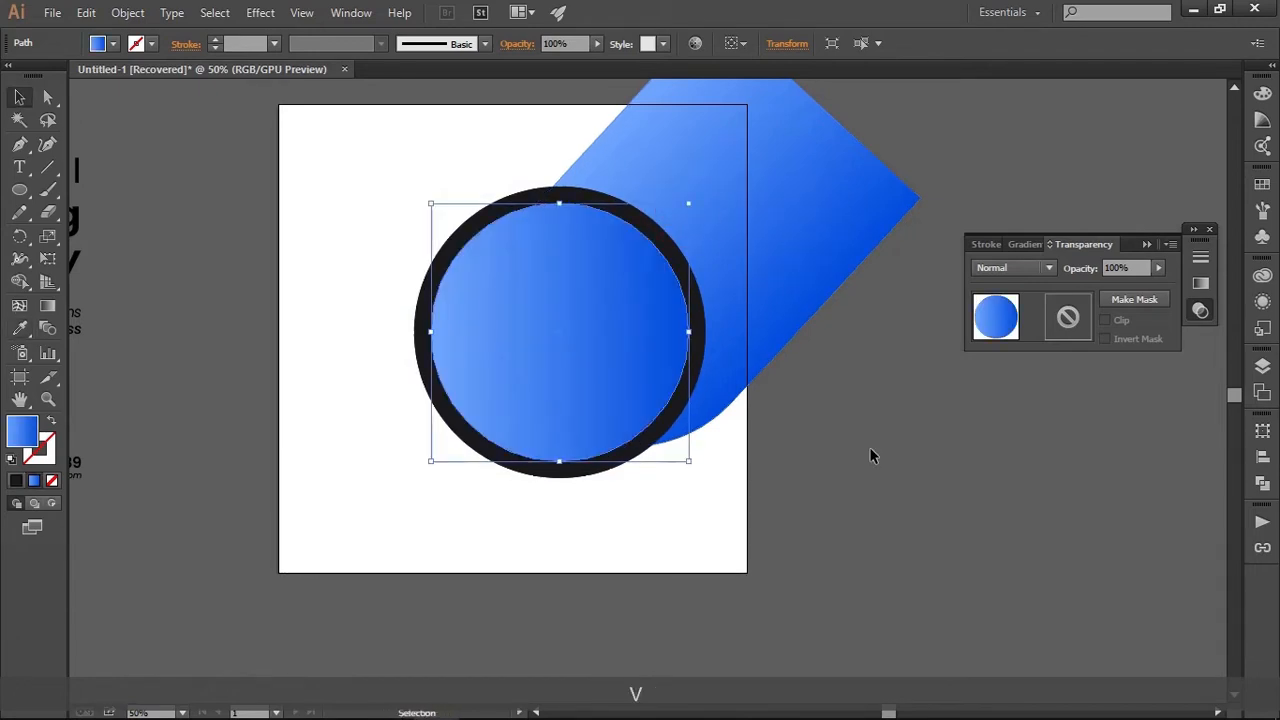
left_click(838, 433)
scroll(836, 427, "down", 2)
scroll(836, 427, "up", 1)
left_click_drag(836, 434, 687, 462)
mouse_move(938, 716)
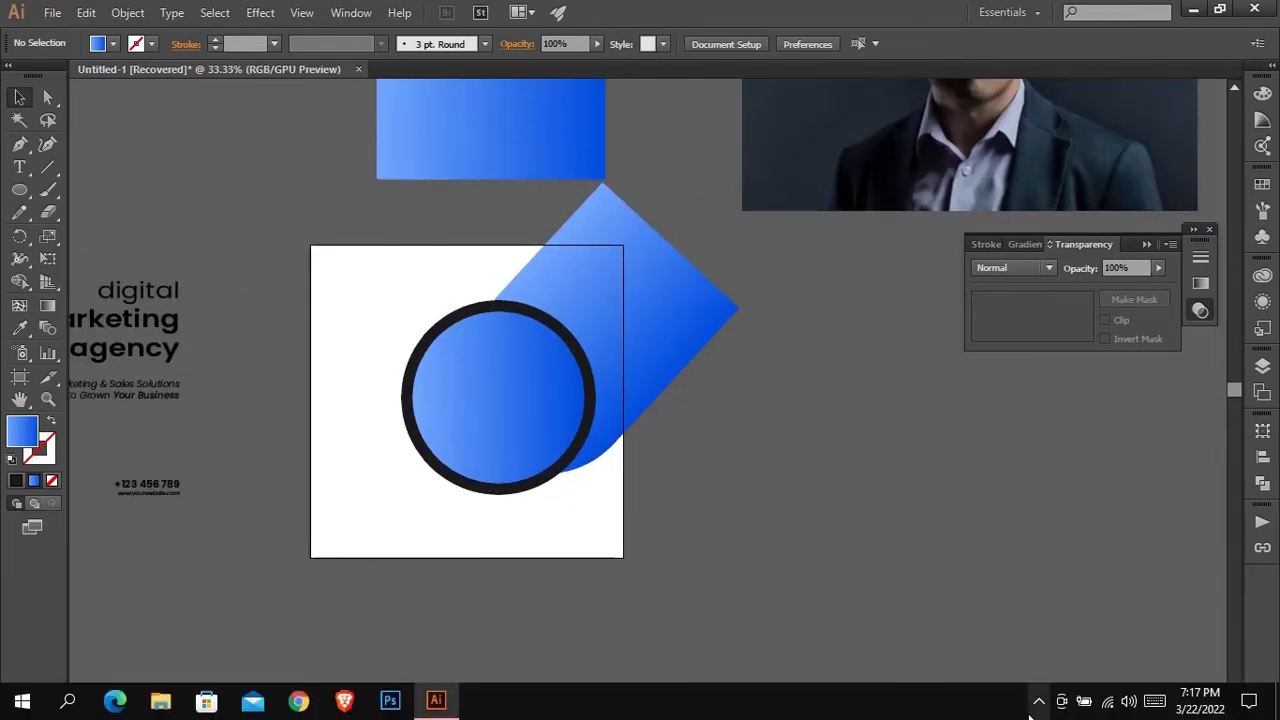
left_click(1036, 703)
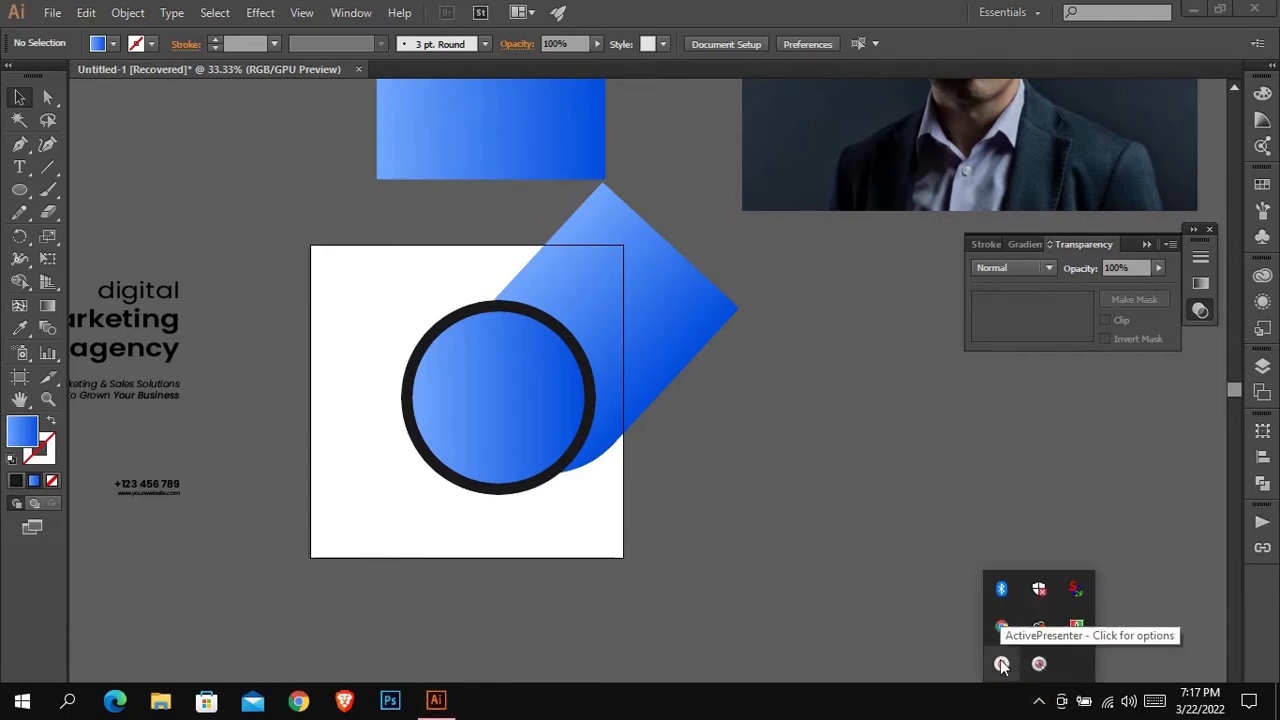
left_click(1002, 665)
left_click(983, 616)
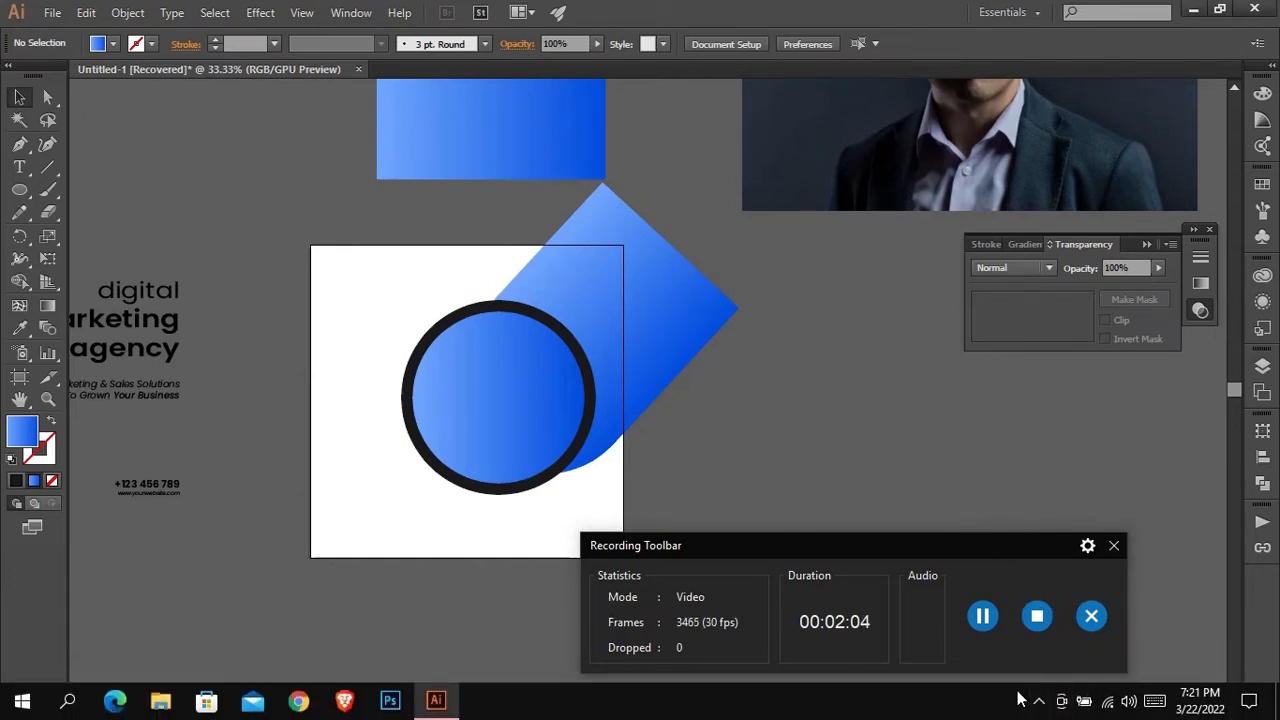
left_click(1037, 702)
left_click(1001, 663)
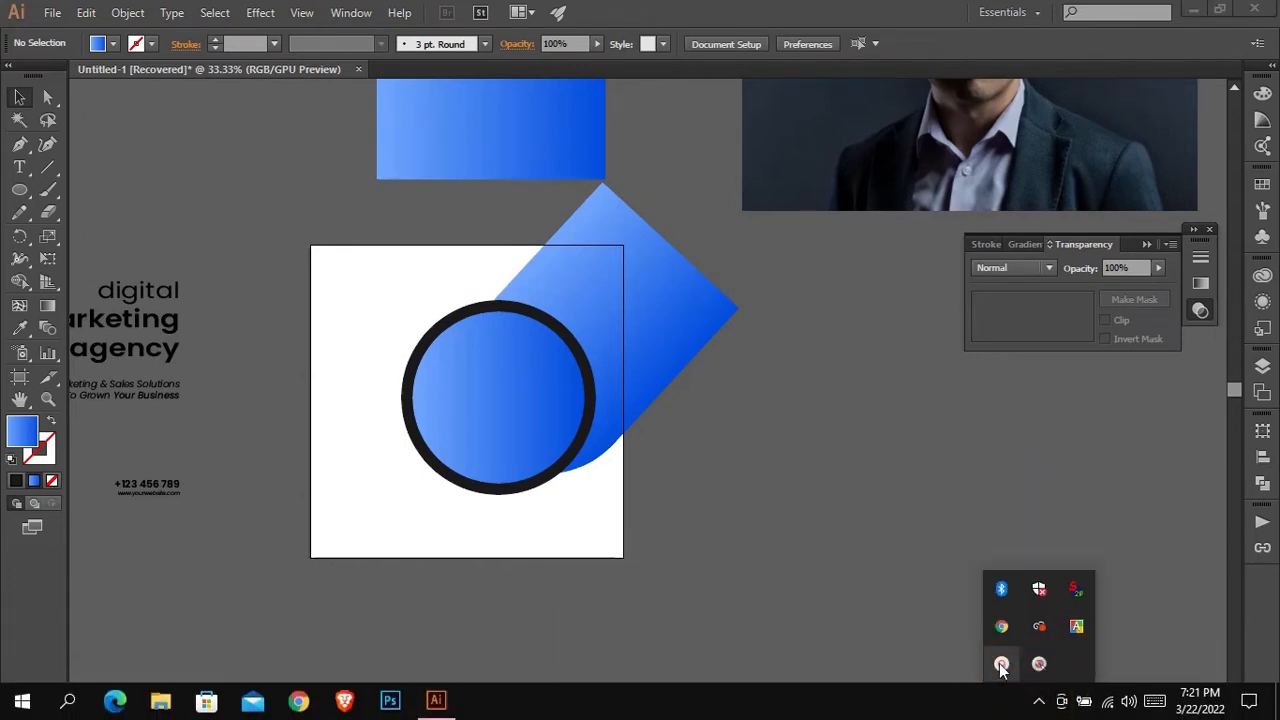
left_click(823, 523)
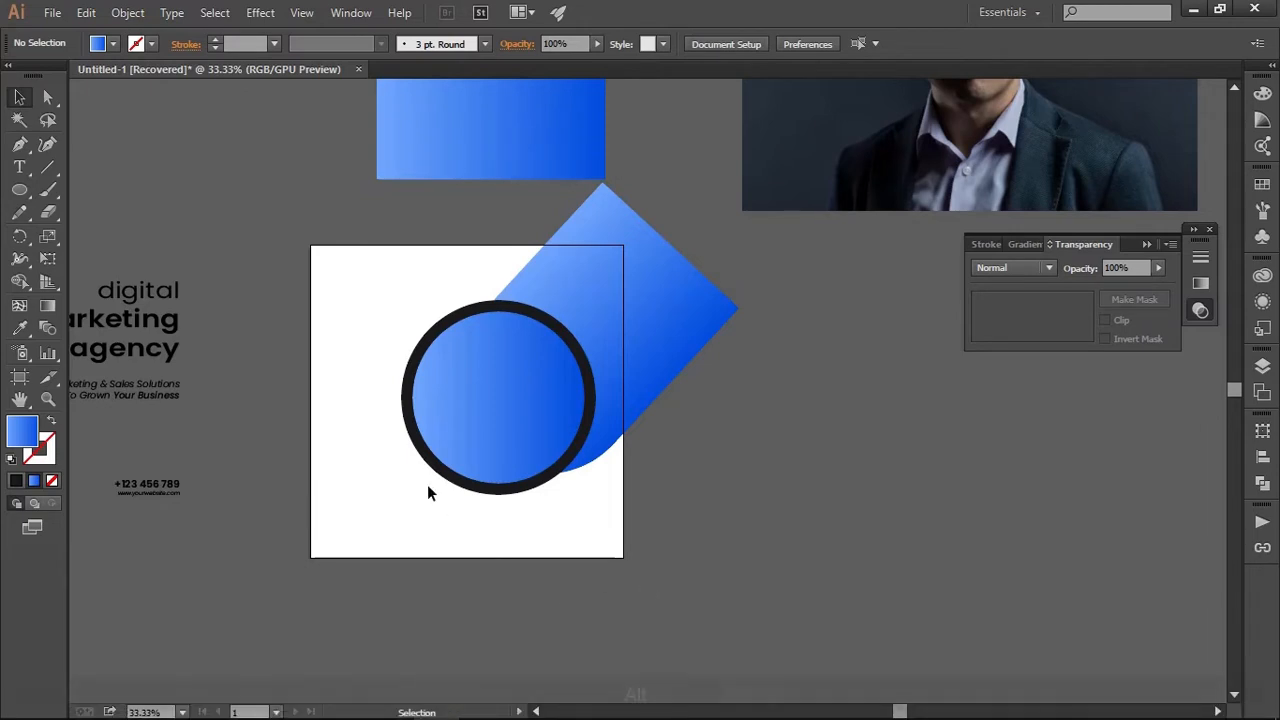
scroll(441, 481, "up", 2)
scroll(441, 481, "down", 1)
left_click_drag(500, 486, 623, 517)
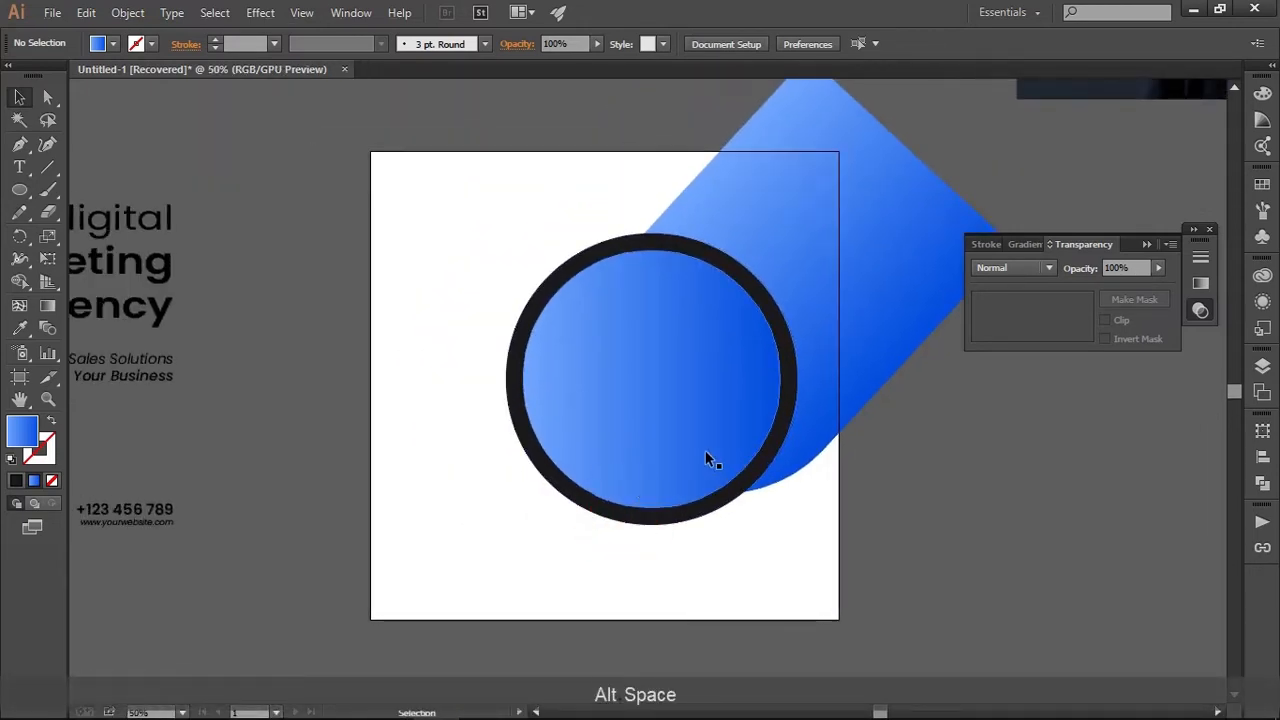
scroll(705, 458, "down", 1)
left_click_drag(708, 458, 582, 540)
left_click(571, 508)
left_click(815, 455)
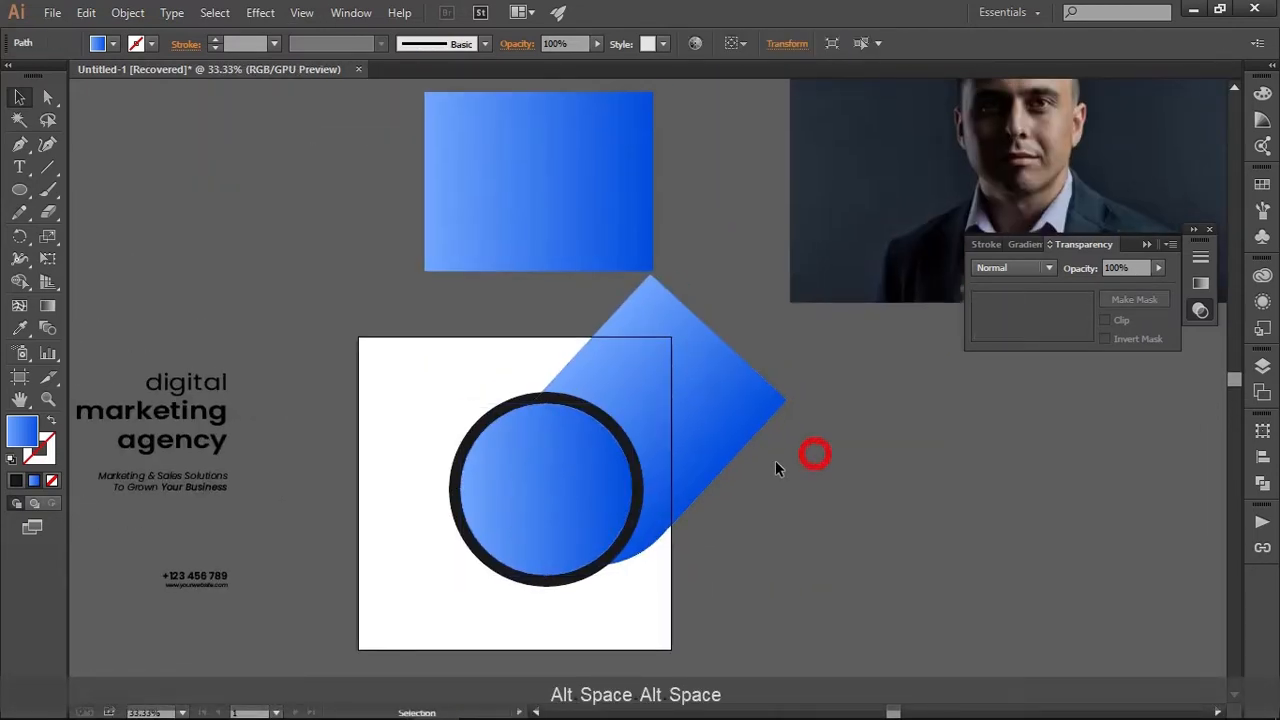
Hide the top blue inner circle and move the businessman photo onto the artboard behind the circular frame
left_click(538, 482)
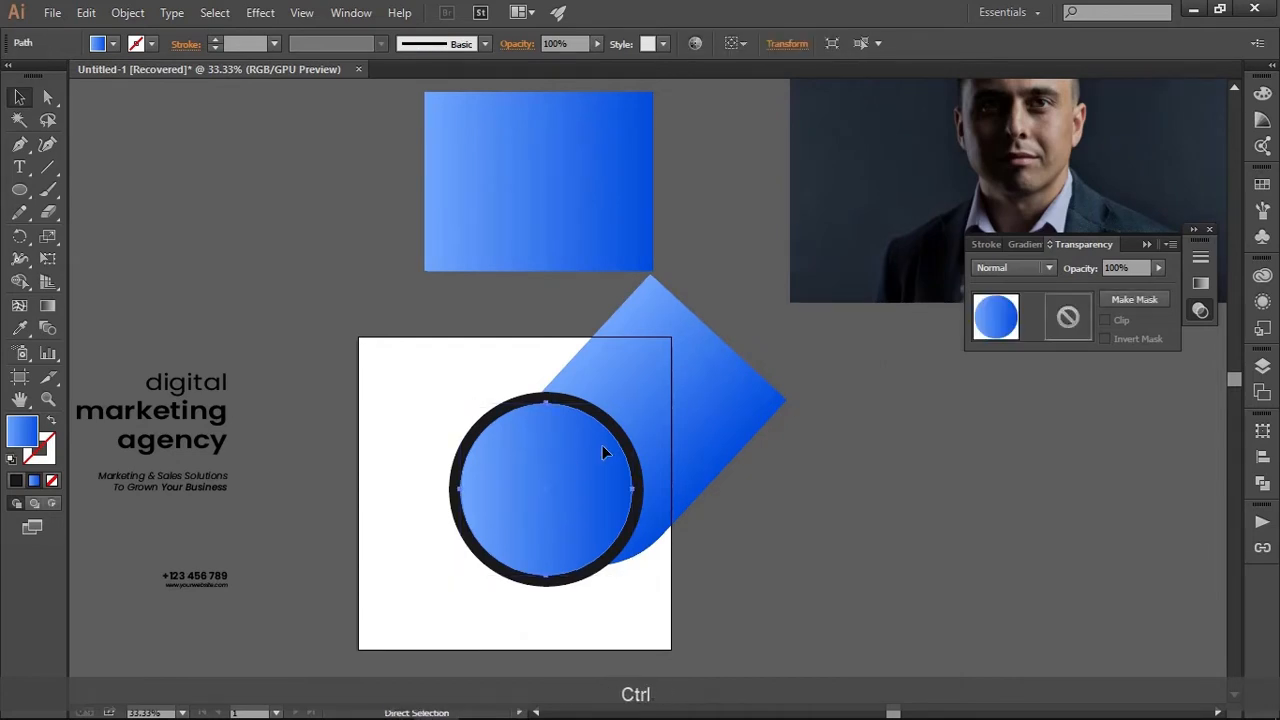
key("ctrl+3")
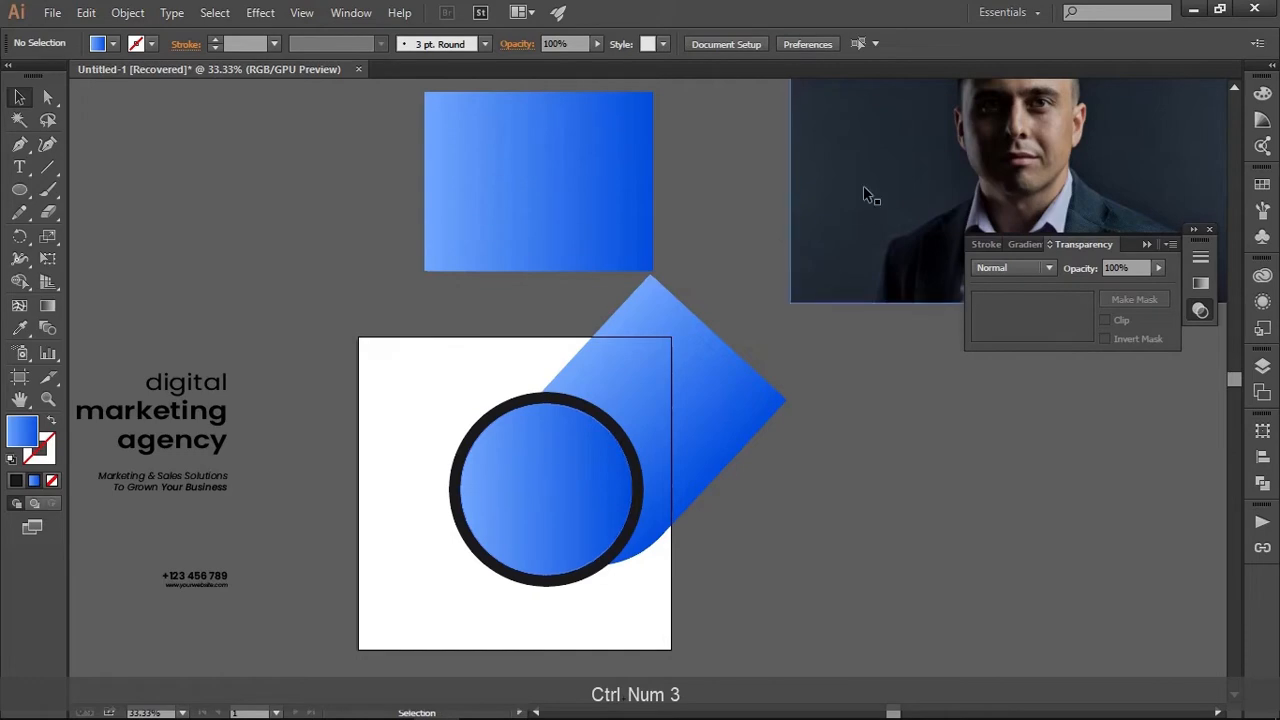
left_click_drag(863, 189, 492, 452)
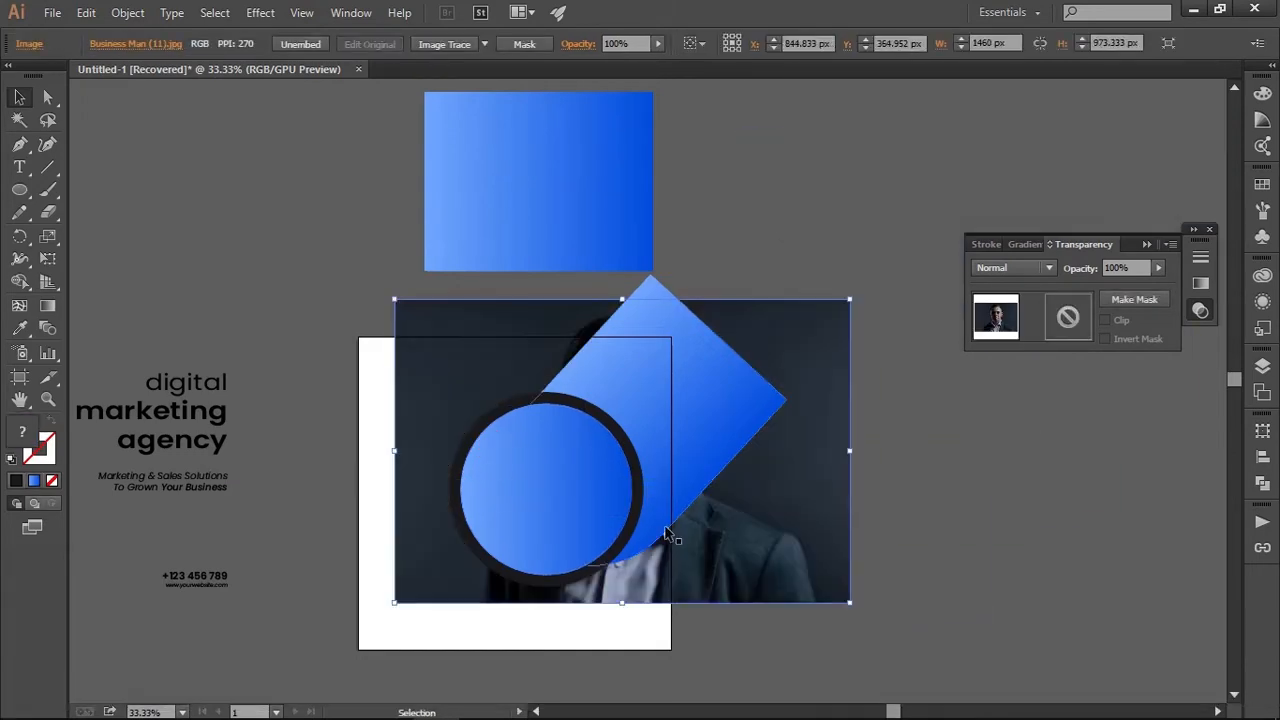
left_click_drag(646, 552, 692, 511)
scroll(692, 511, "up", 1)
Lower the remaining blue inner circle's opacity to 48% and stack the photo directly beneath it, above the other shapes
left_click(572, 390)
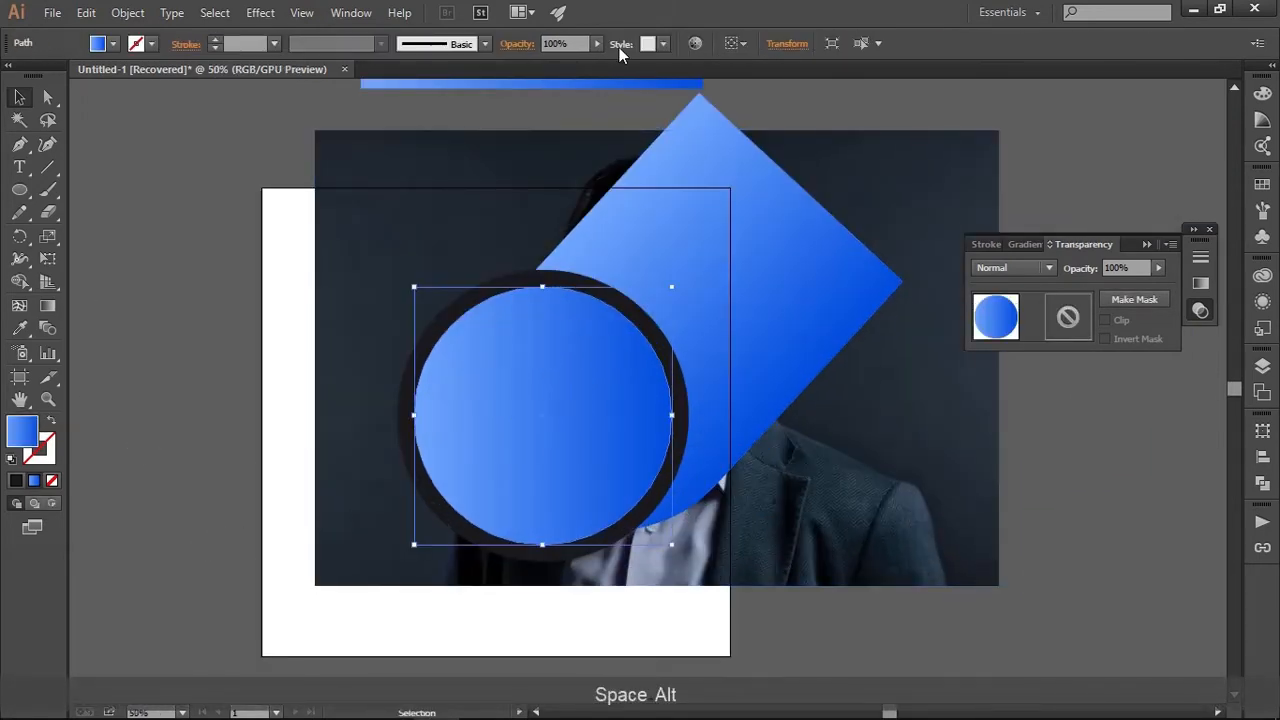
left_click_drag(587, 58, 555, 55)
left_click_drag(884, 440, 845, 448)
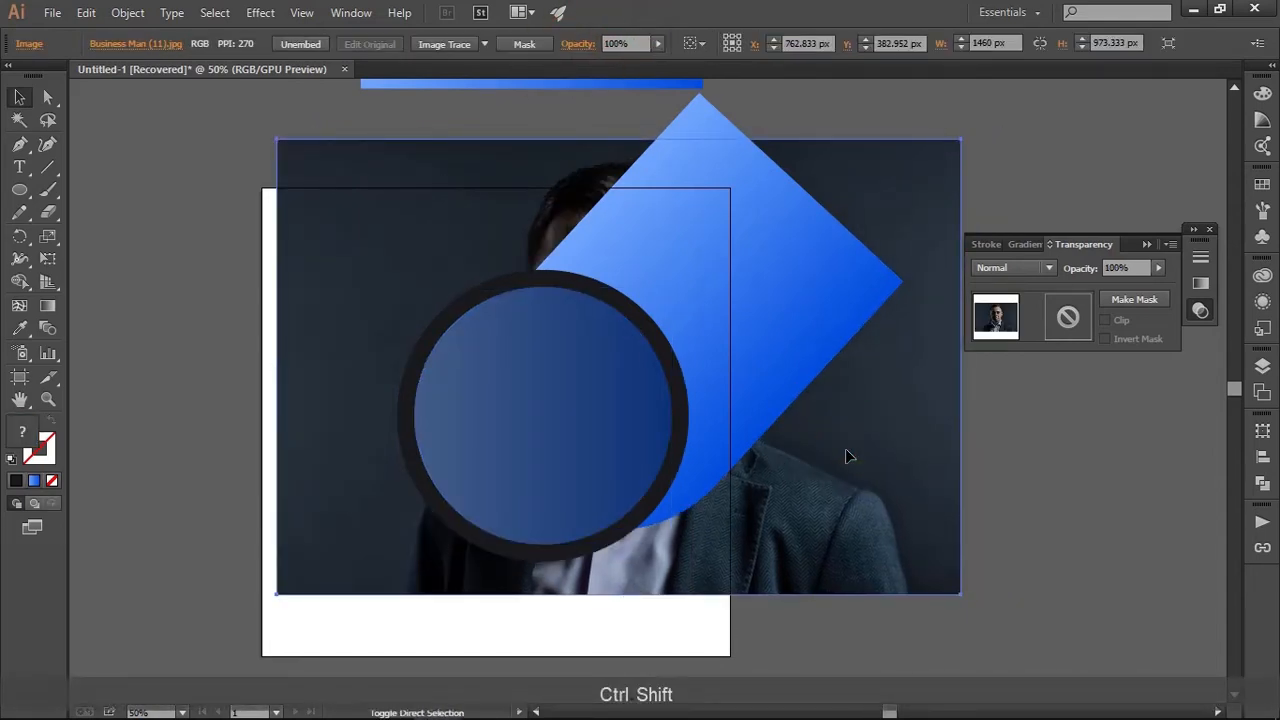
key("ctrl+shift+bracketright")
key("ctrl+shift+bracketleft")
key("ctrl+shift+bracketleft")
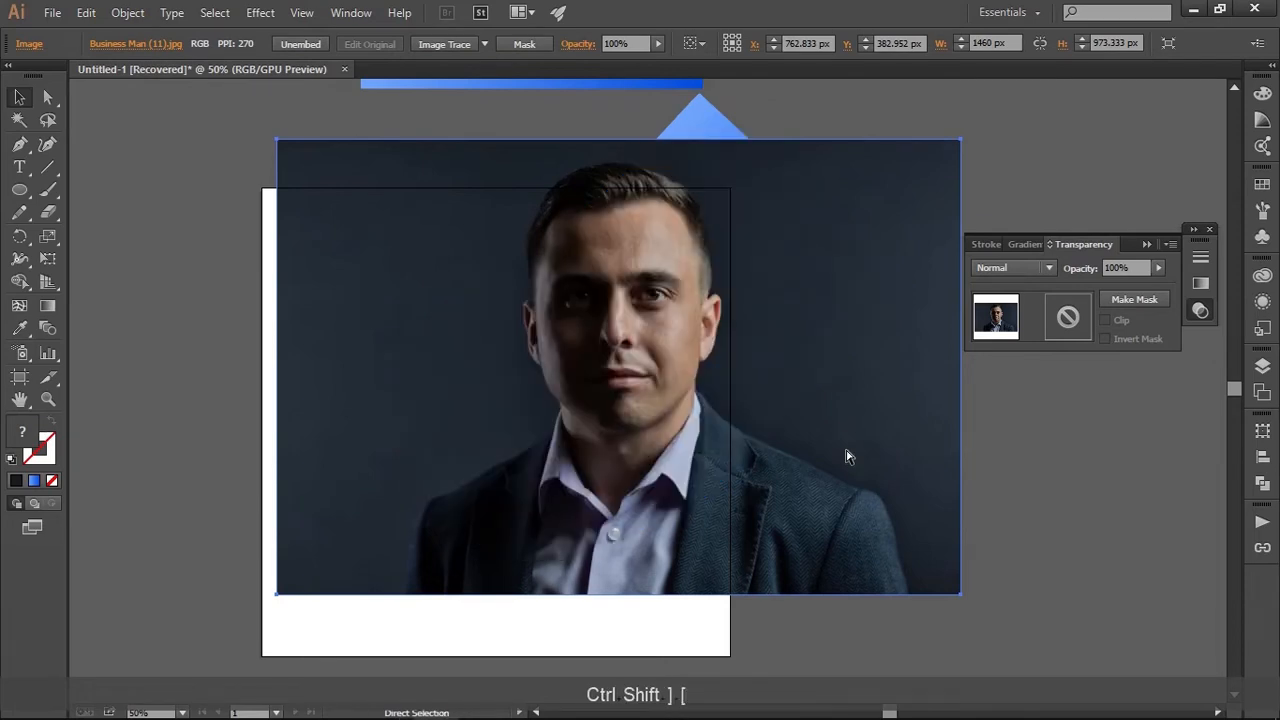
Scale the photo down to about 929 × 619 px and position the man's head and shoulders within the inner circle
left_click_drag(845, 456, 776, 472)
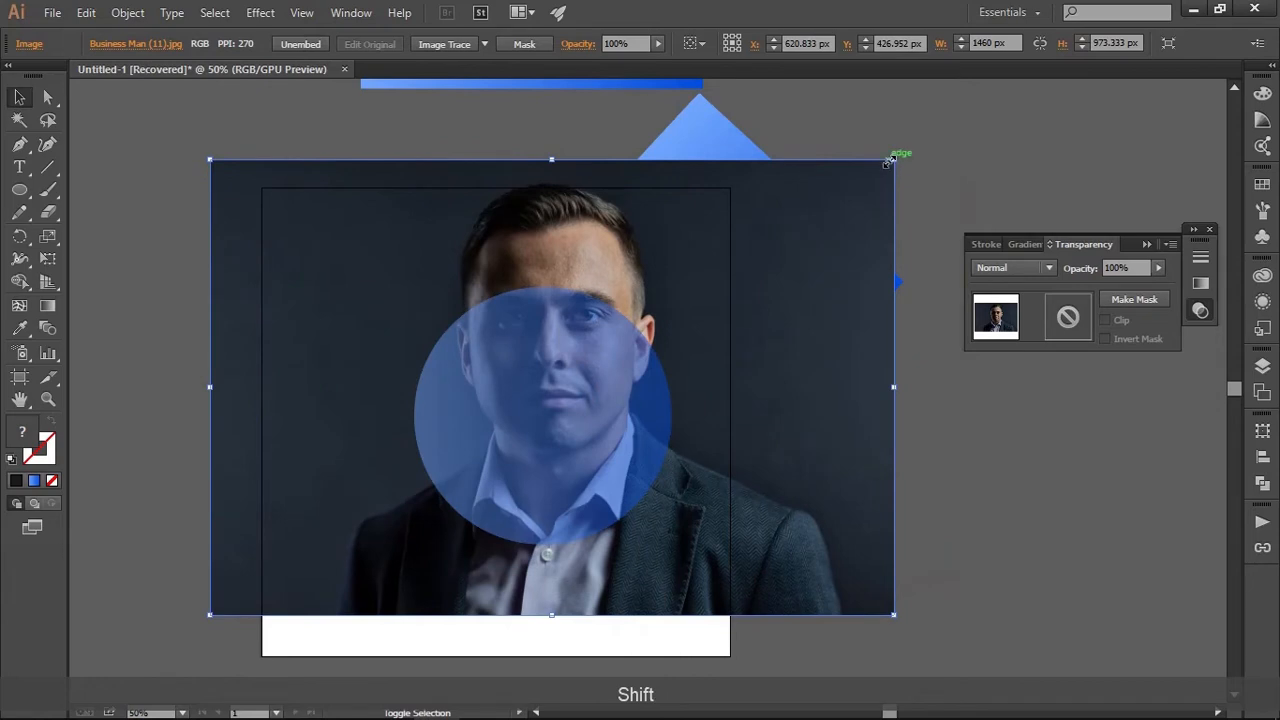
left_click_drag(892, 163, 812, 243)
left_click_drag(750, 274, 743, 308)
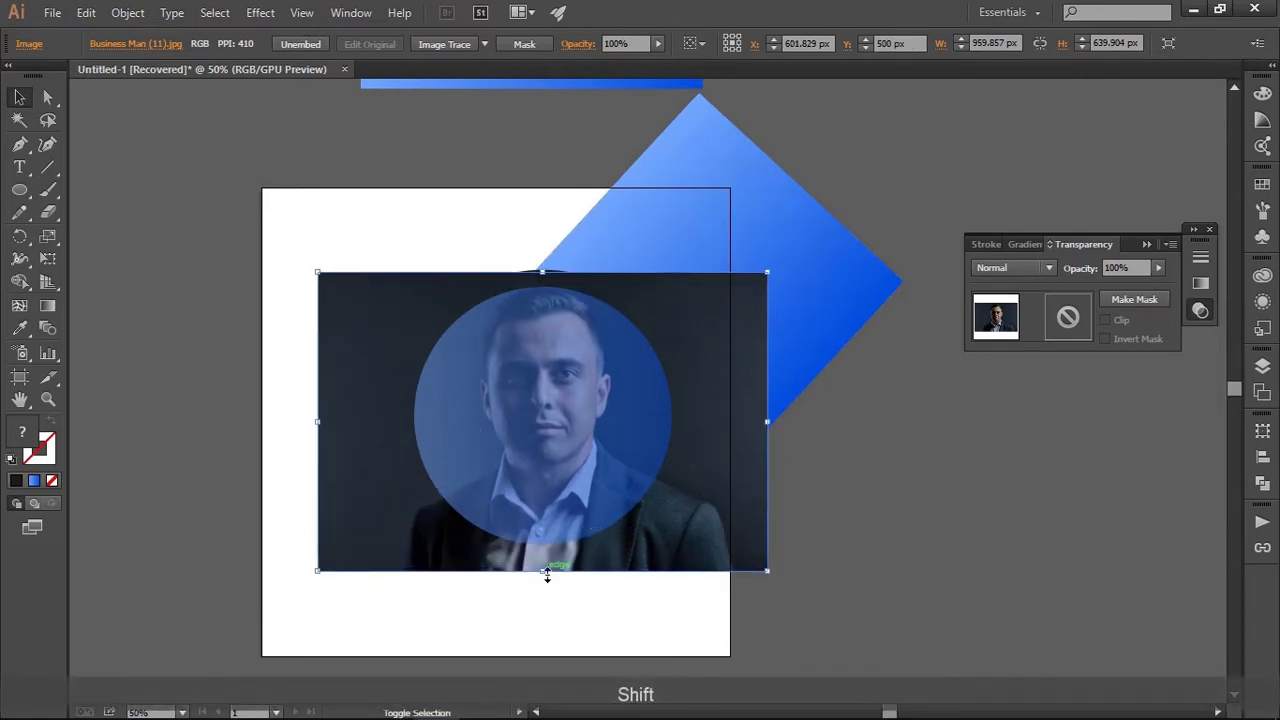
left_click_drag(547, 572, 542, 565)
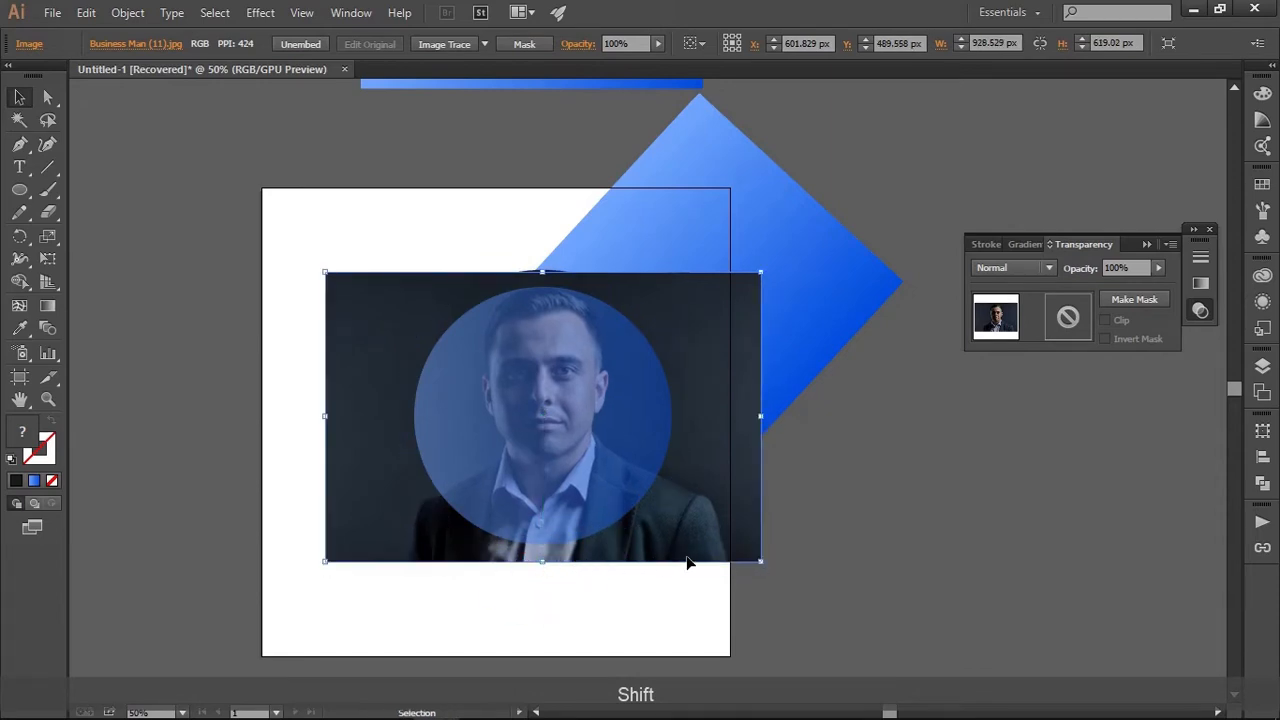
key("Down")
key("Down")
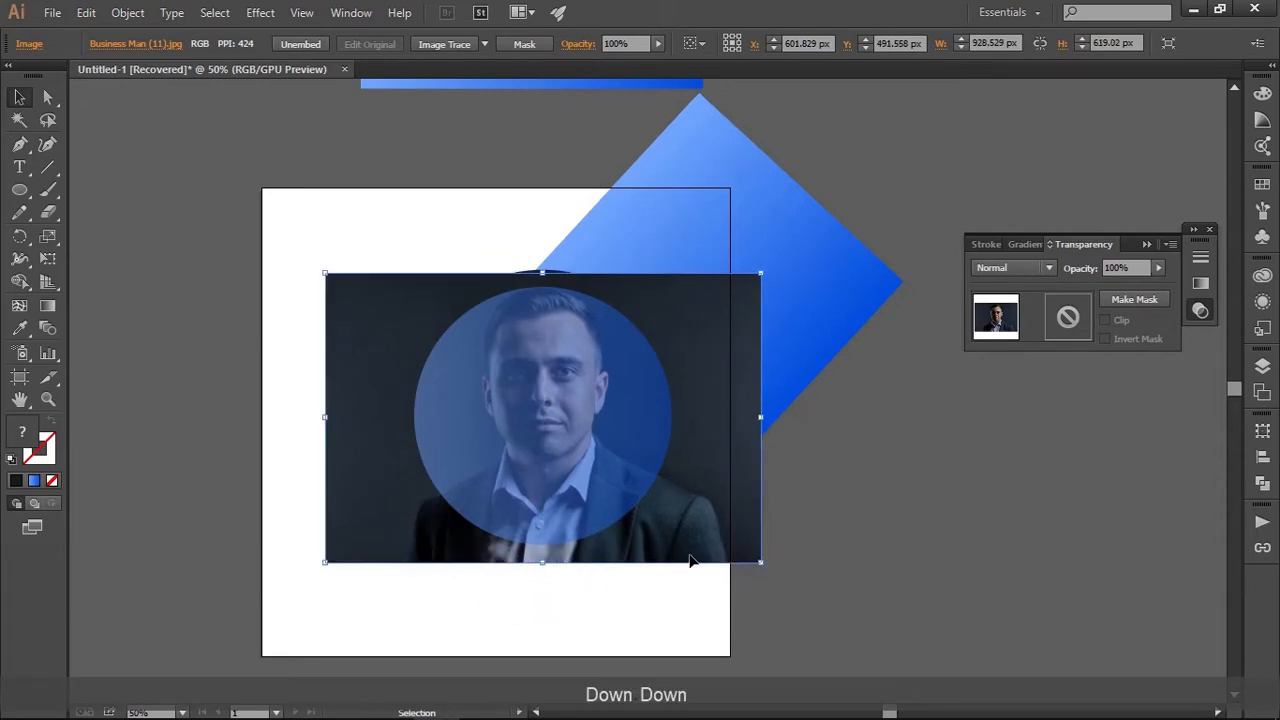
key("Down")
key("Down")
key("Down")
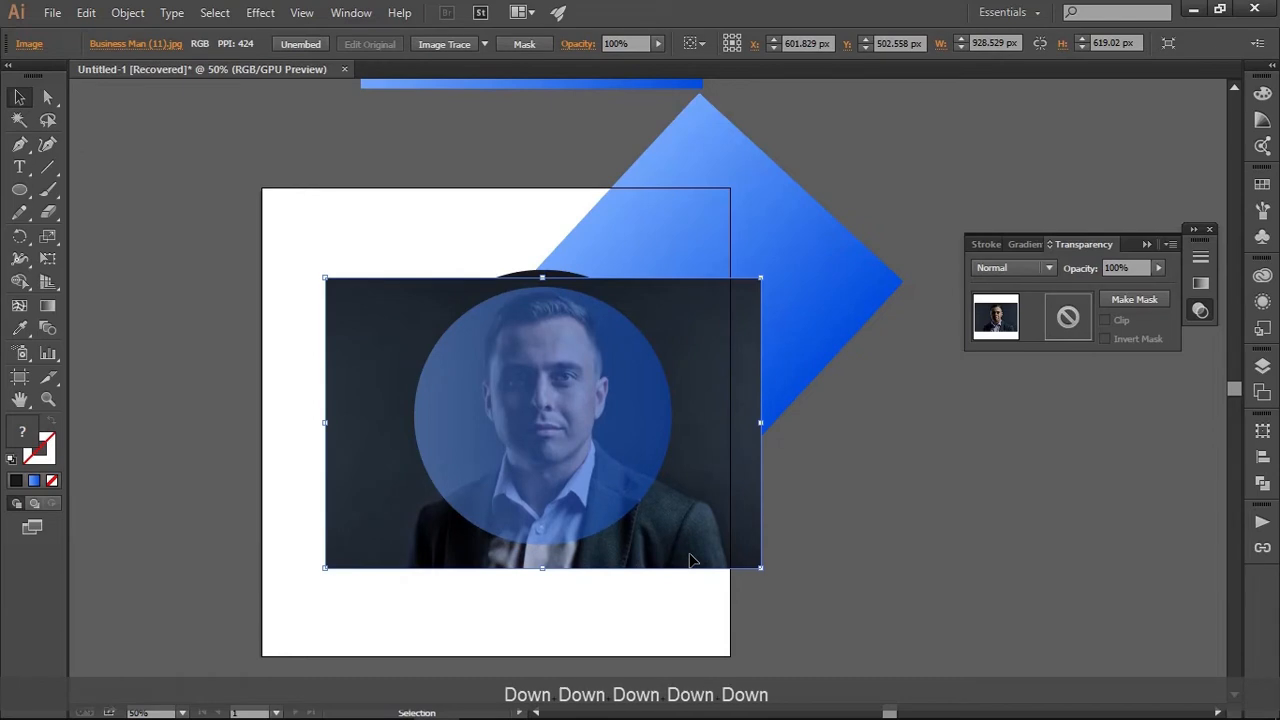
Clip the businessman photo to the semi-transparent inner circle with a clipping mask
left_click(929, 563)
left_click(620, 402)
left_click(717, 420, "shift")
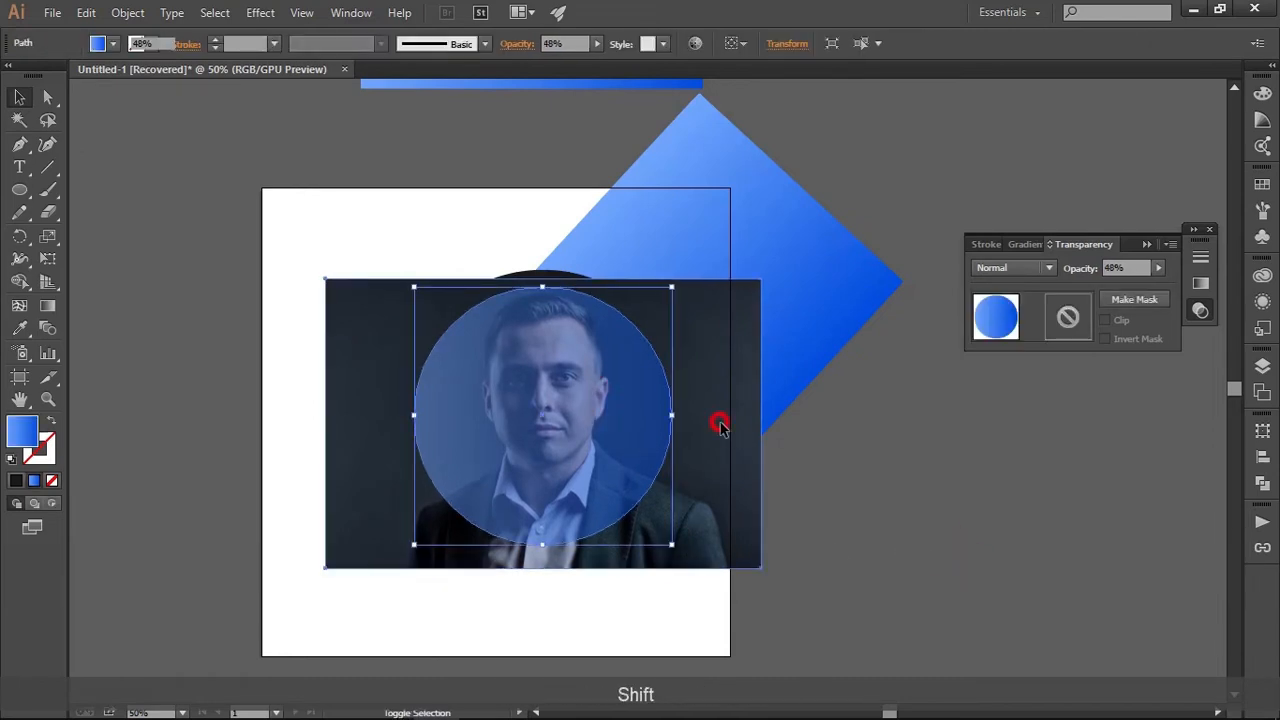
right_click(627, 397)
left_click(731, 505)
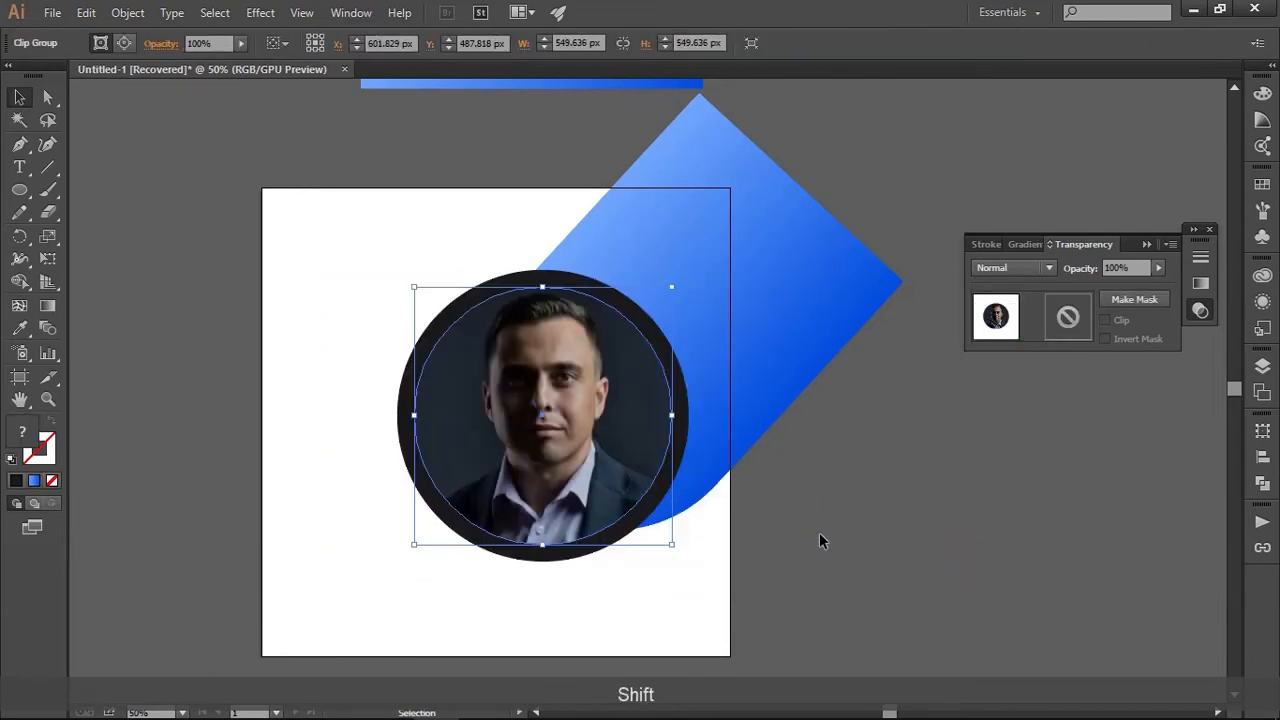
left_click(819, 540)
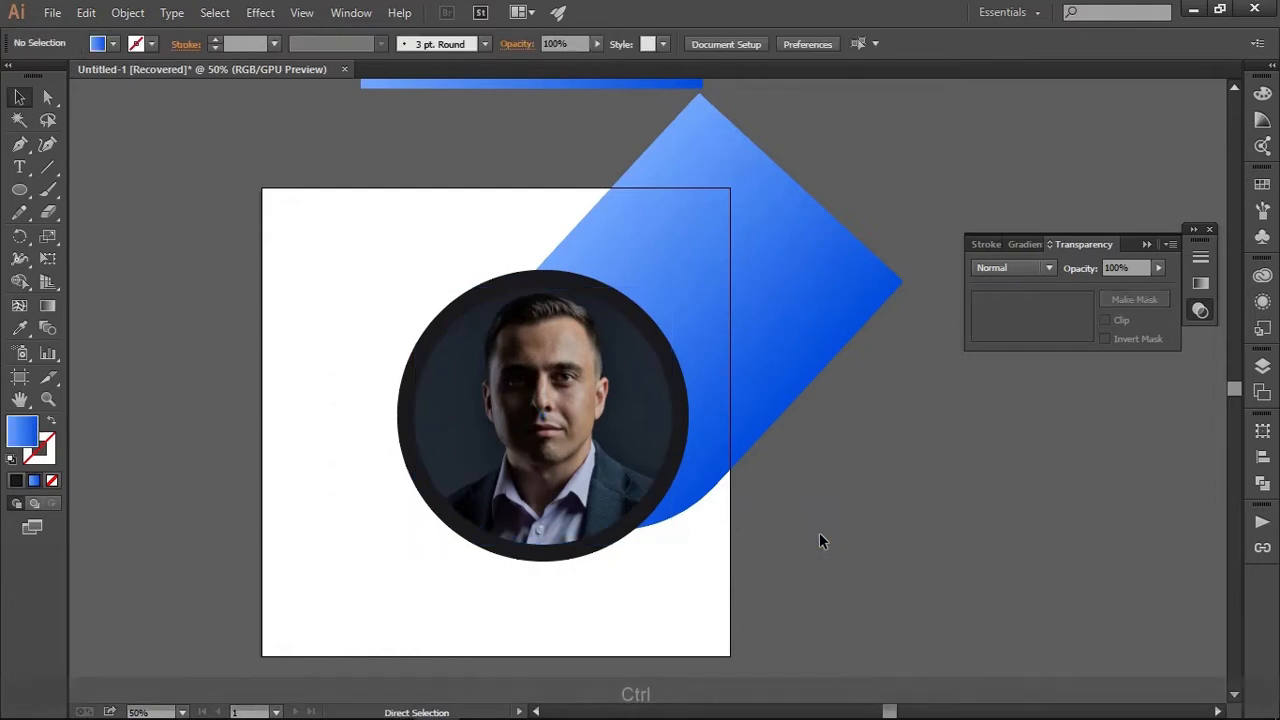
Show the hidden blue circle again and set its blending mode to Multiply over the photo
key("ctrl+alt+3")
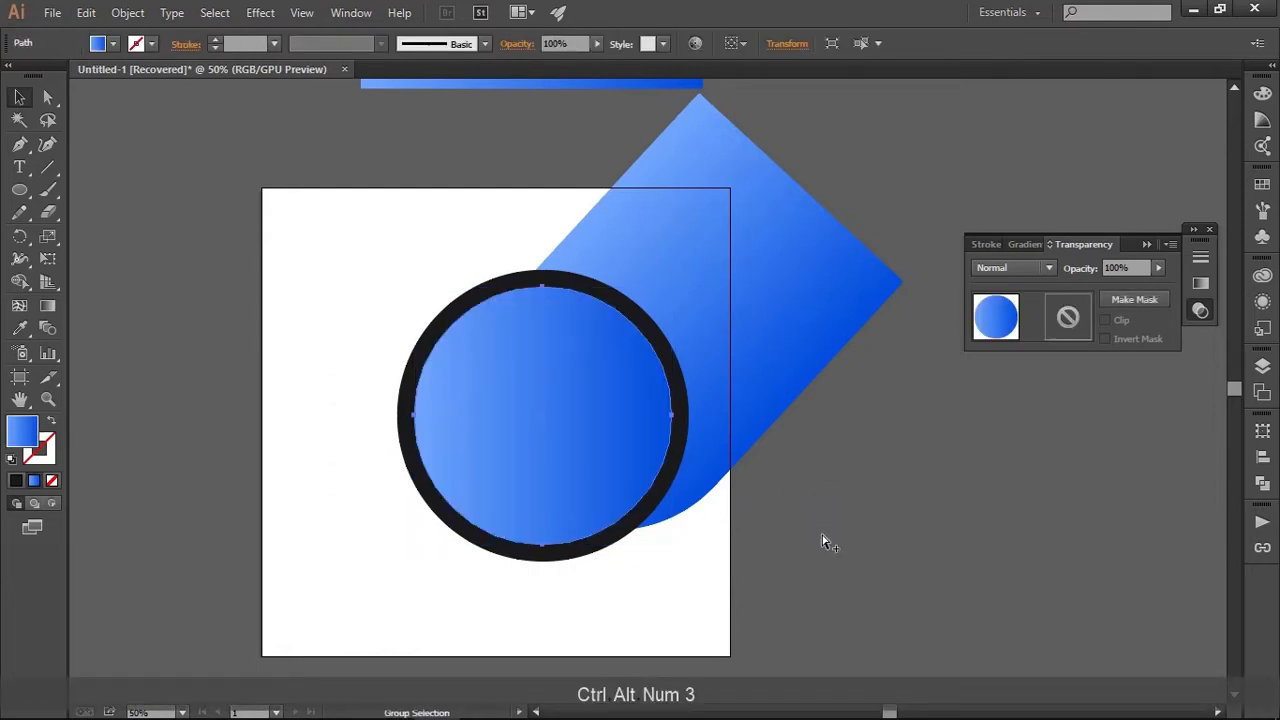
left_click(512, 44)
left_click(394, 78)
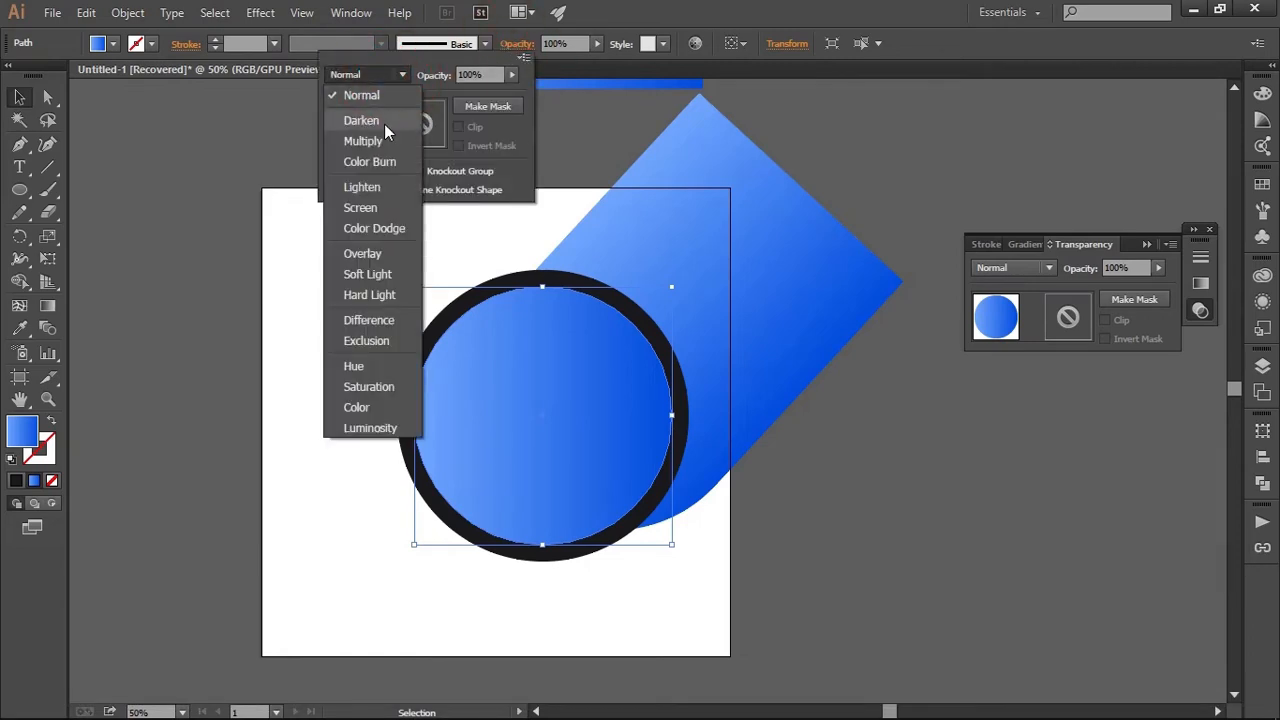
left_click(383, 140)
left_click(869, 465)
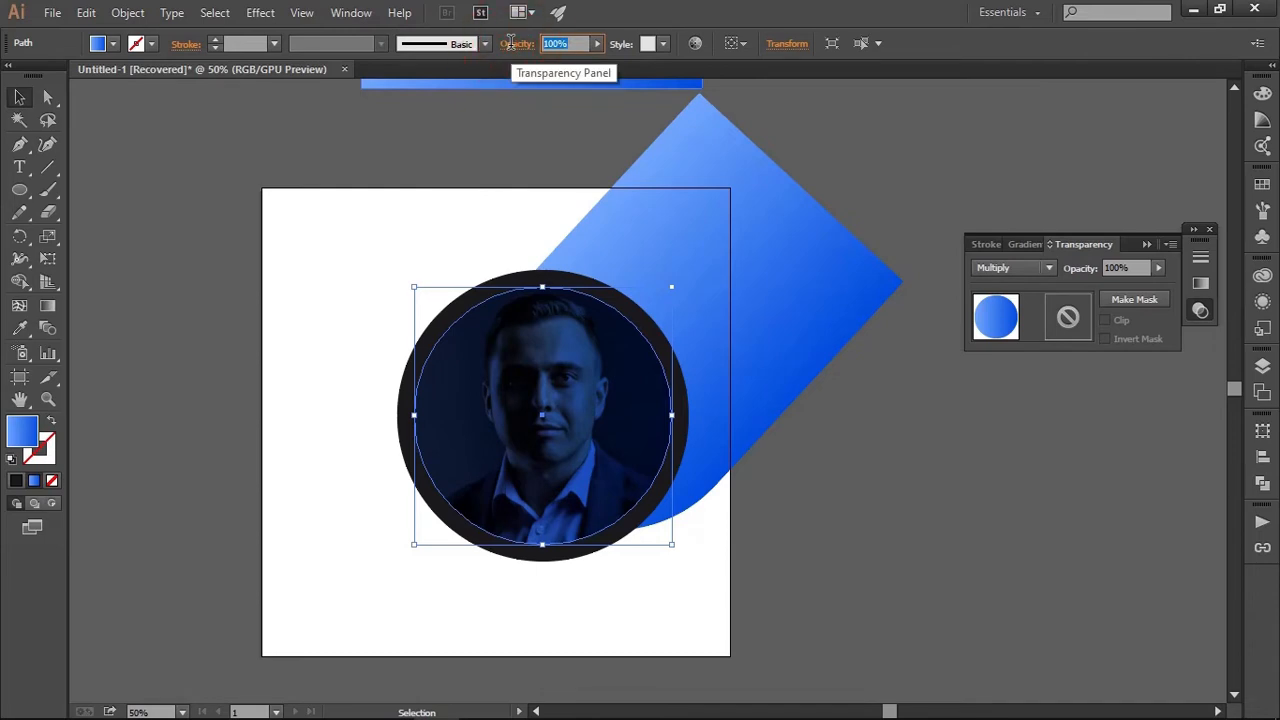
Set the opacity of the blue Multiply circle over the photo to 40%
type("80")
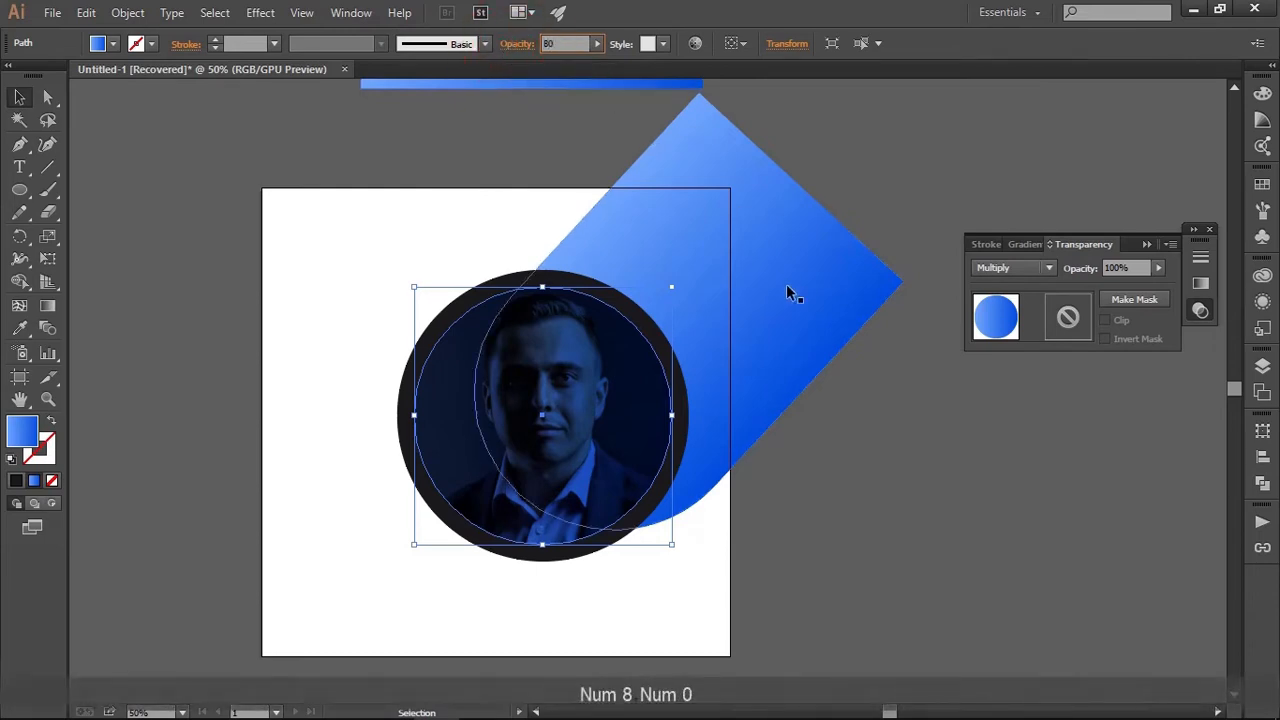
key("Return")
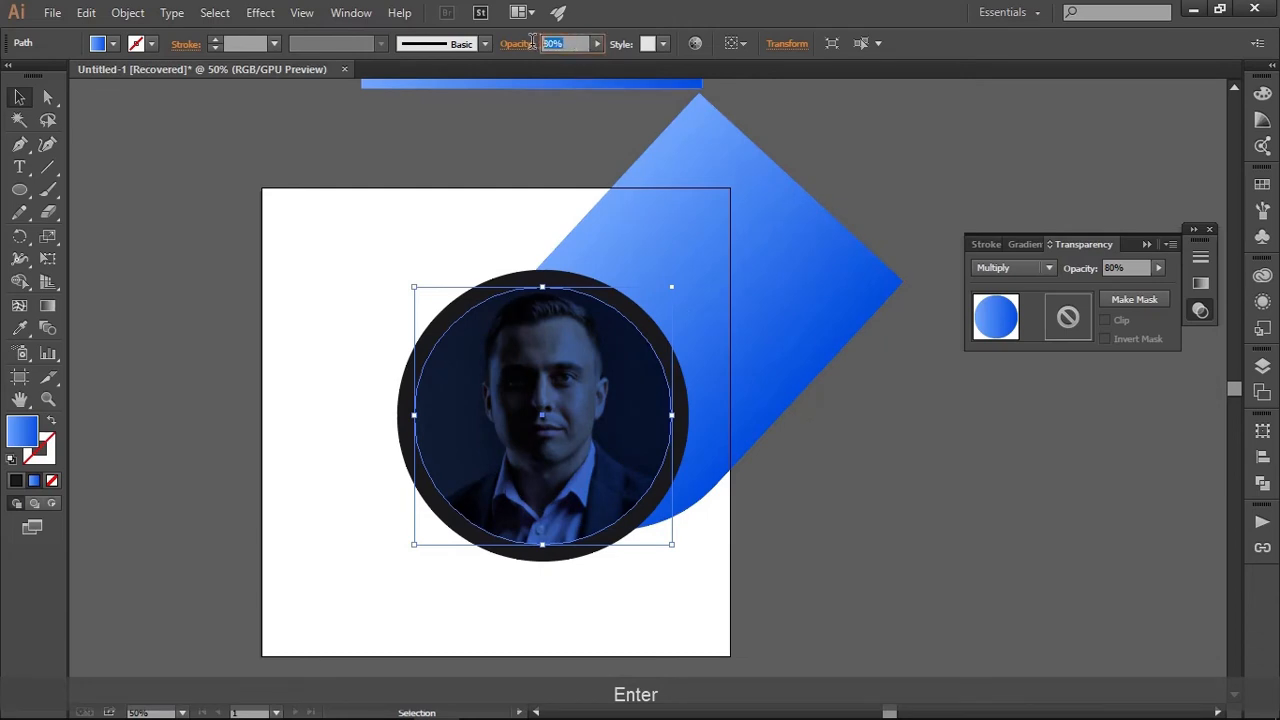
type("40")
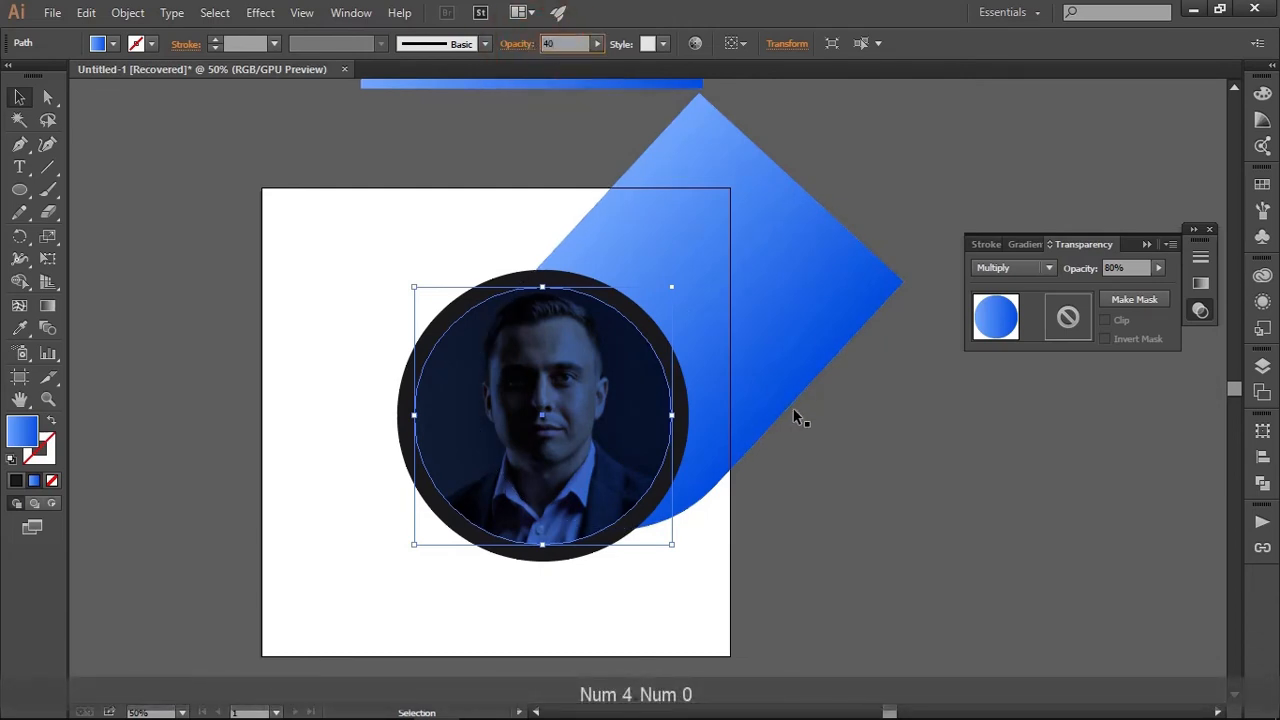
key("Return")
left_click(841, 468)
Duplicate the blue diagonal shape slightly down and to the left, and send the copy to the back
key("space")
left_click_drag(813, 483, 777, 434)
left_click(727, 317, "alt")
left_click_drag(727, 320, 695, 374)
right_click(695, 374)
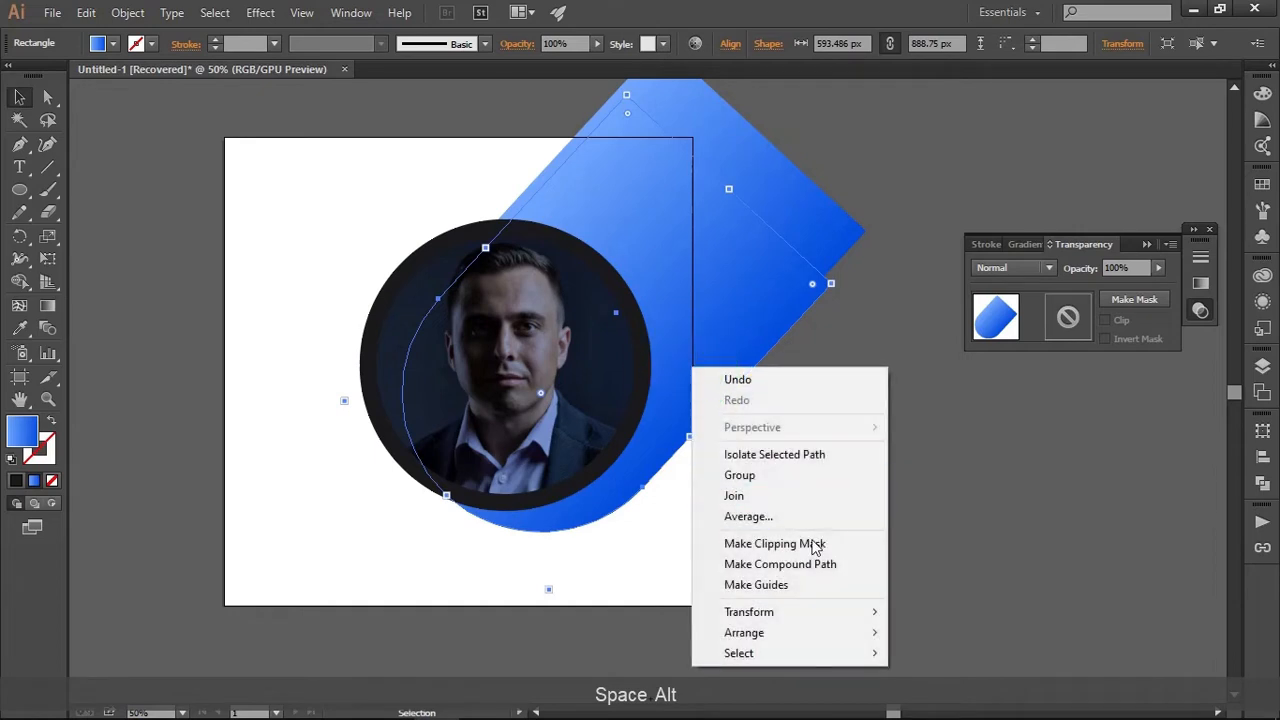
mouse_move(820, 626)
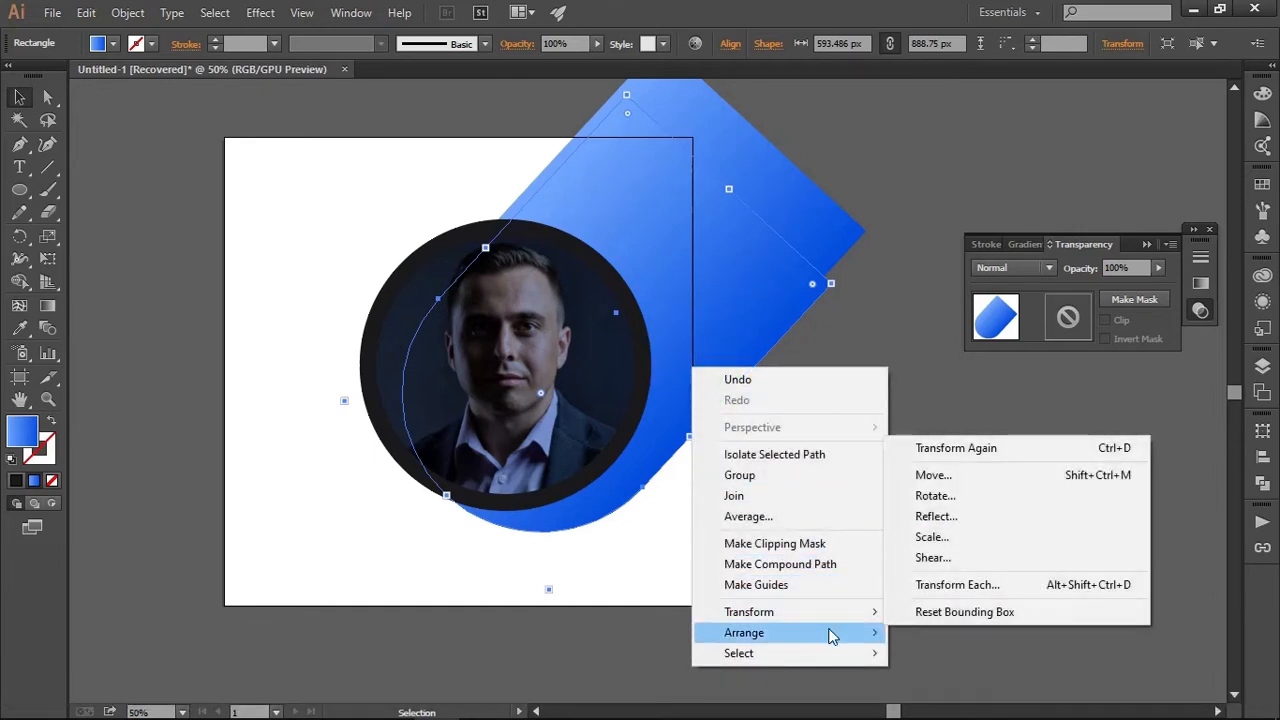
left_click(958, 610)
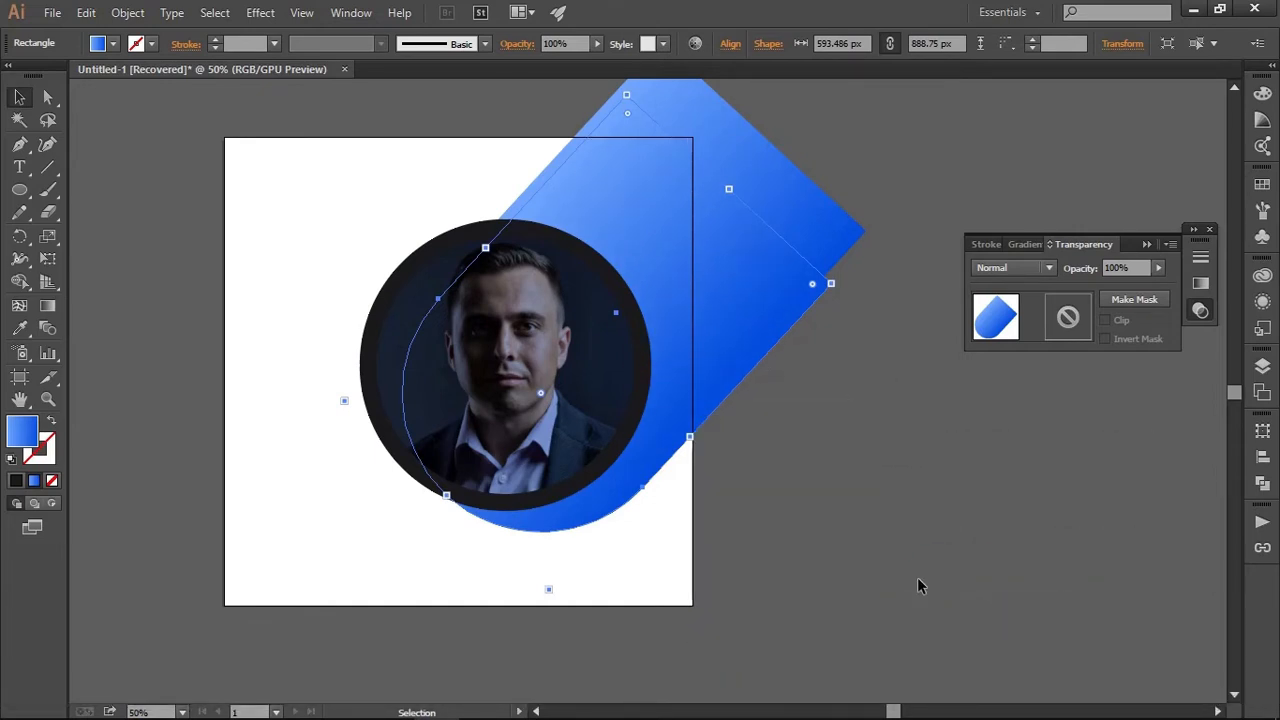
Fill the duplicated diagonal shape with a light grey swatch and shift it slightly upward behind the blue shape
left_click(113, 43)
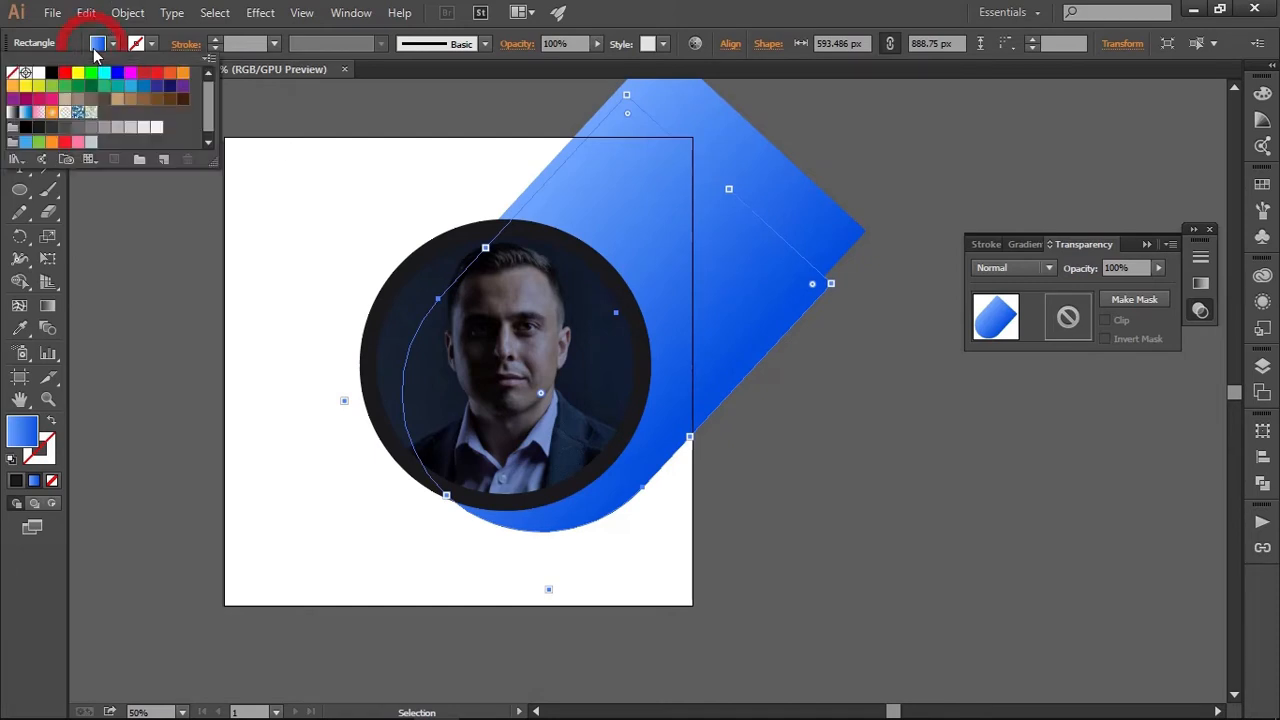
left_click(141, 130)
left_click(130, 130)
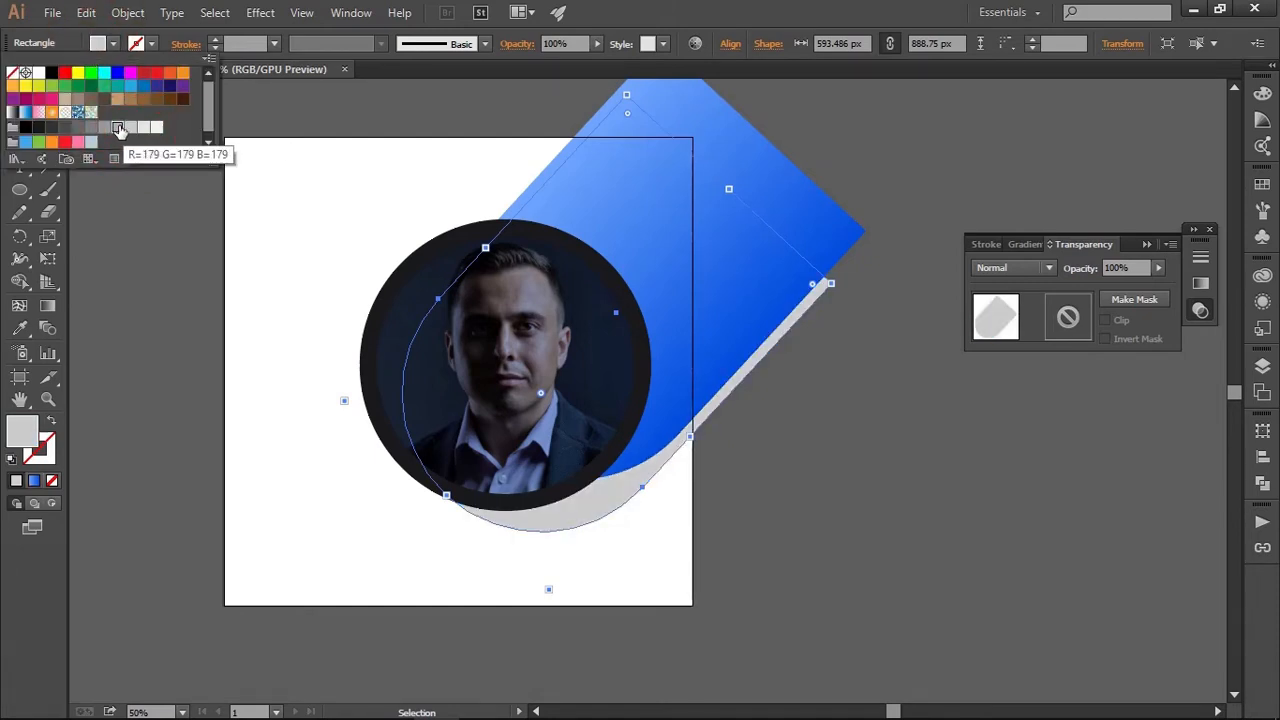
left_click(117, 127)
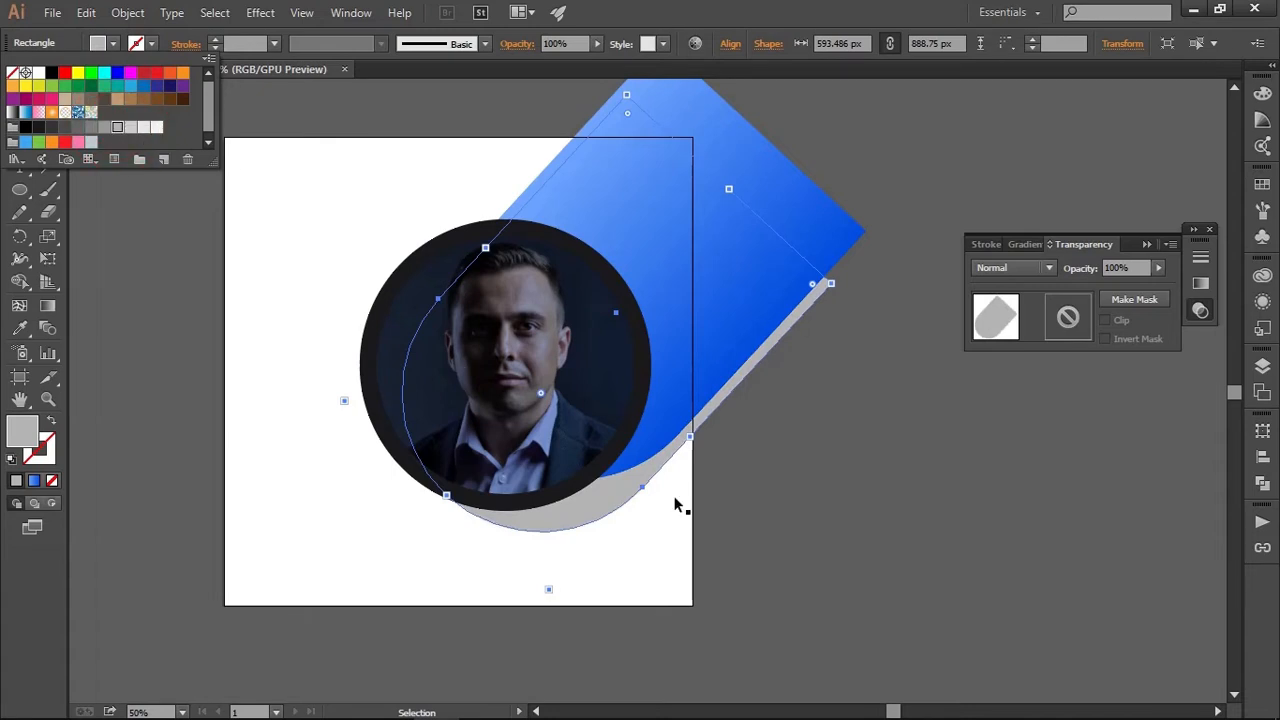
left_click(130, 131)
left_click(771, 500)
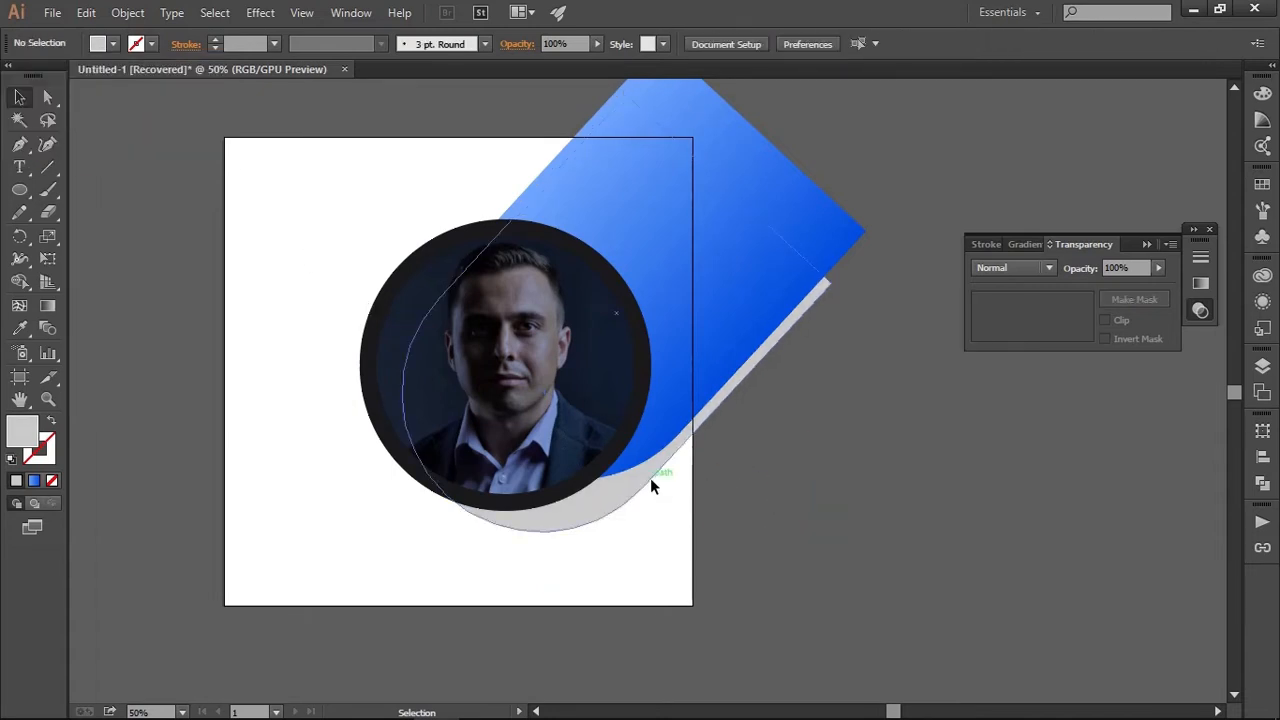
left_click_drag(650, 478, 652, 471)
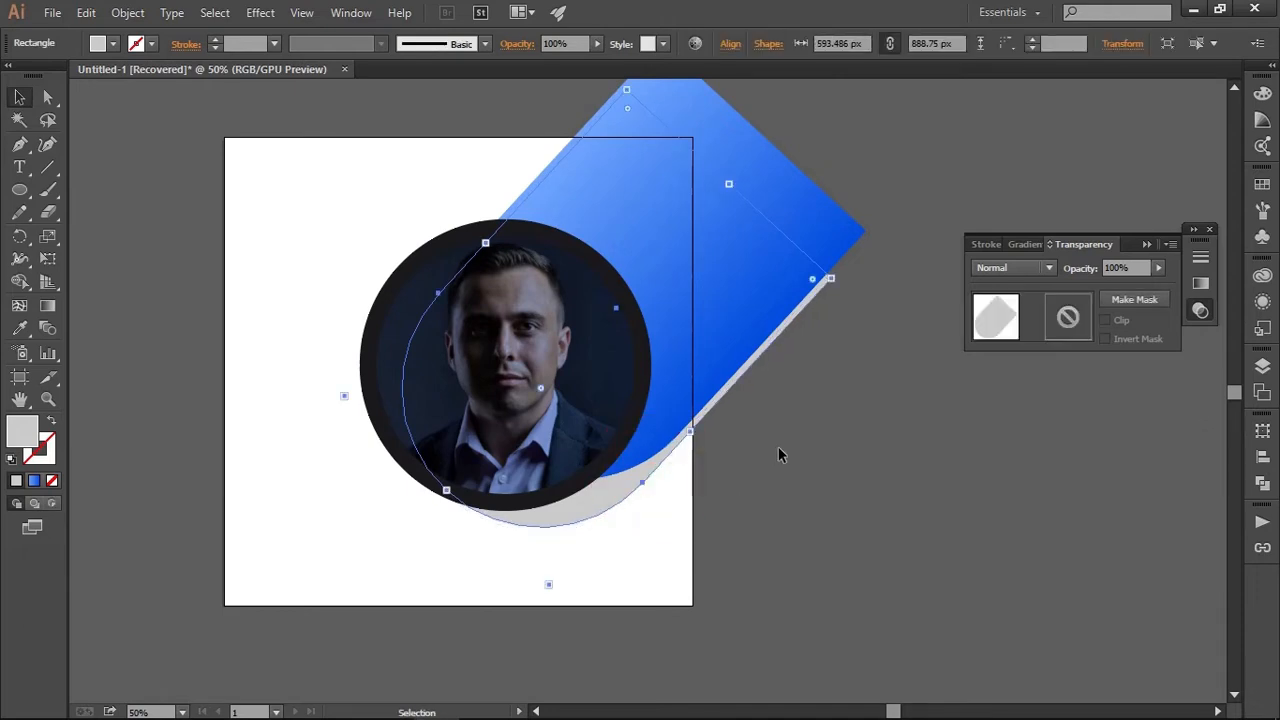
left_click(787, 444)
key("space")
left_click_drag(810, 429, 798, 474)
left_click(770, 241)
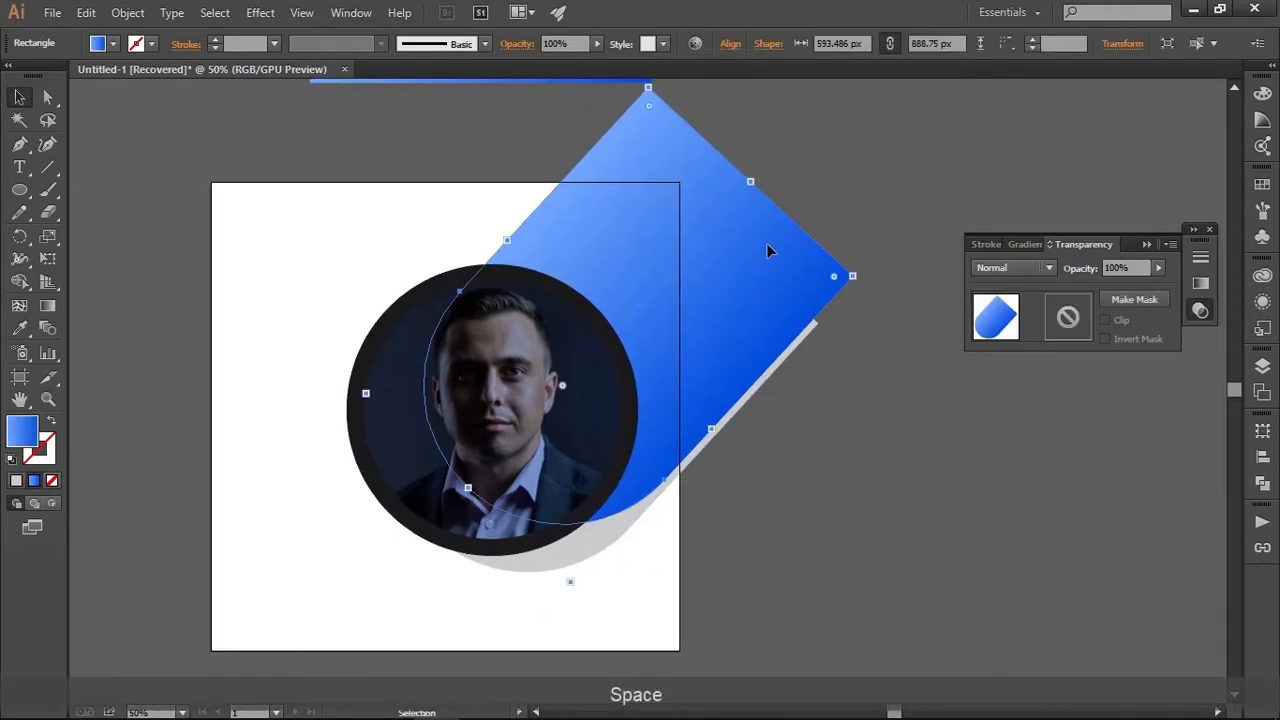
left_click_drag(767, 244, 706, 270)
key("ctrl+z")
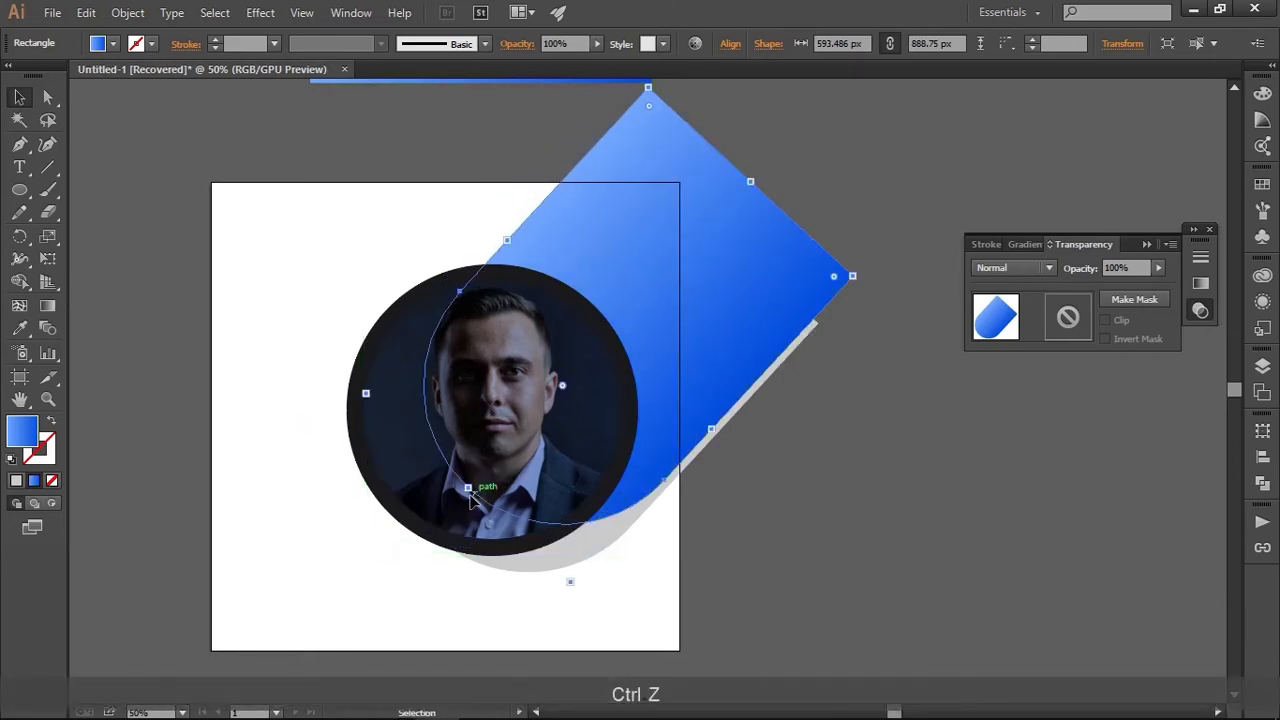
Scale the blue diagonal shape up proportionally to about 702 by 1052 px so its rounded end extends below the circular frame
left_click_drag(470, 497, 389, 523)
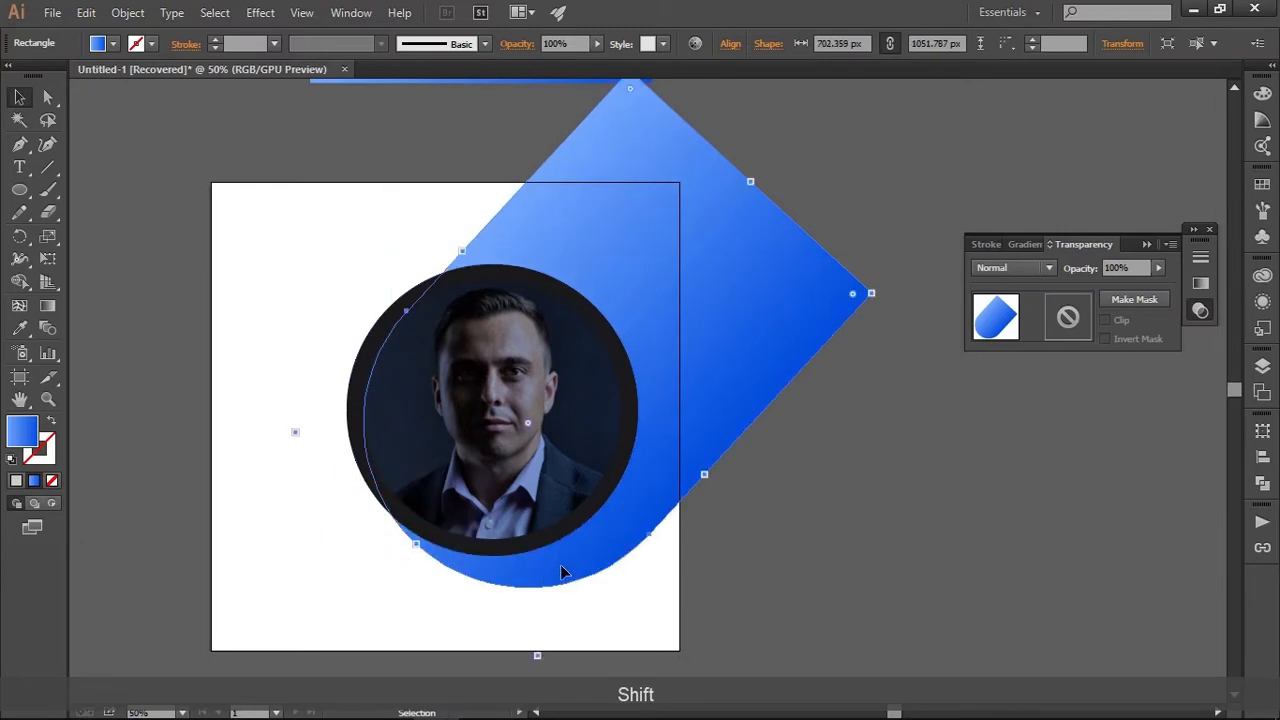
key("a")
left_click_drag(528, 424, 579, 326)
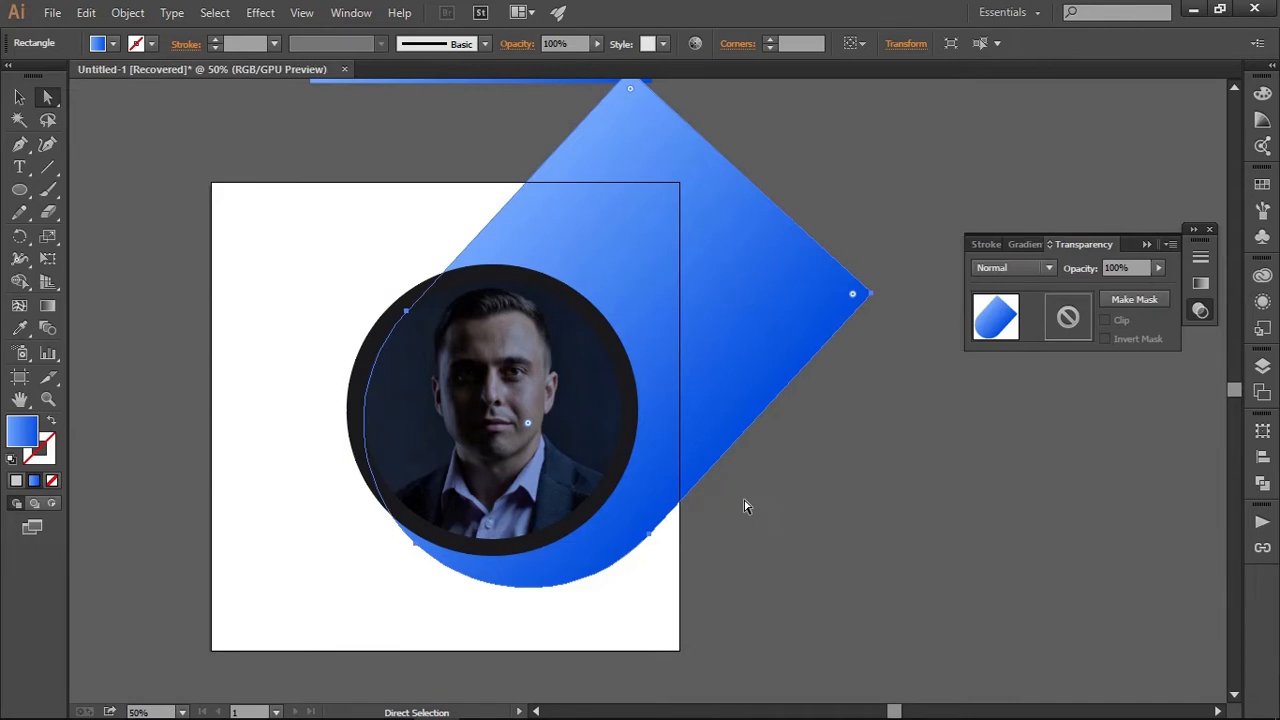
key("v")
left_click(686, 516)
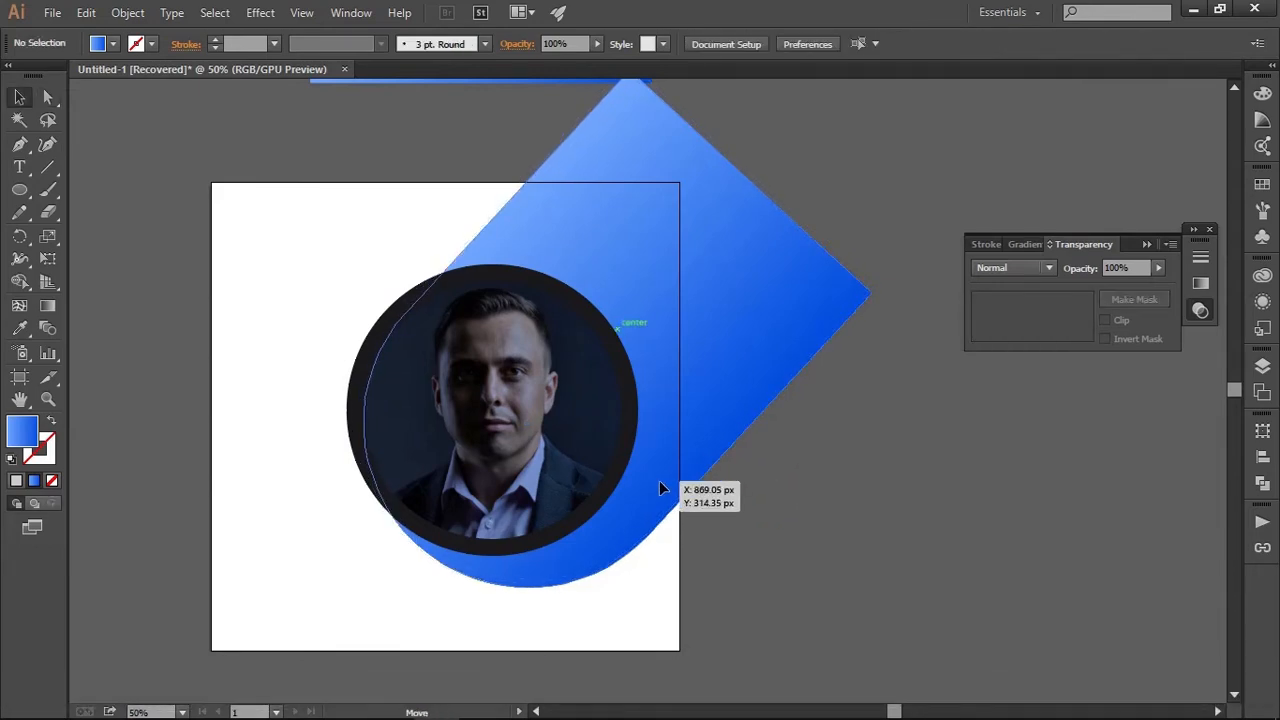
Send the enlarged blue diagonal shape to the back and delete the light grey shape
left_click(660, 487)
key("ctrl+shift+bracketleft")
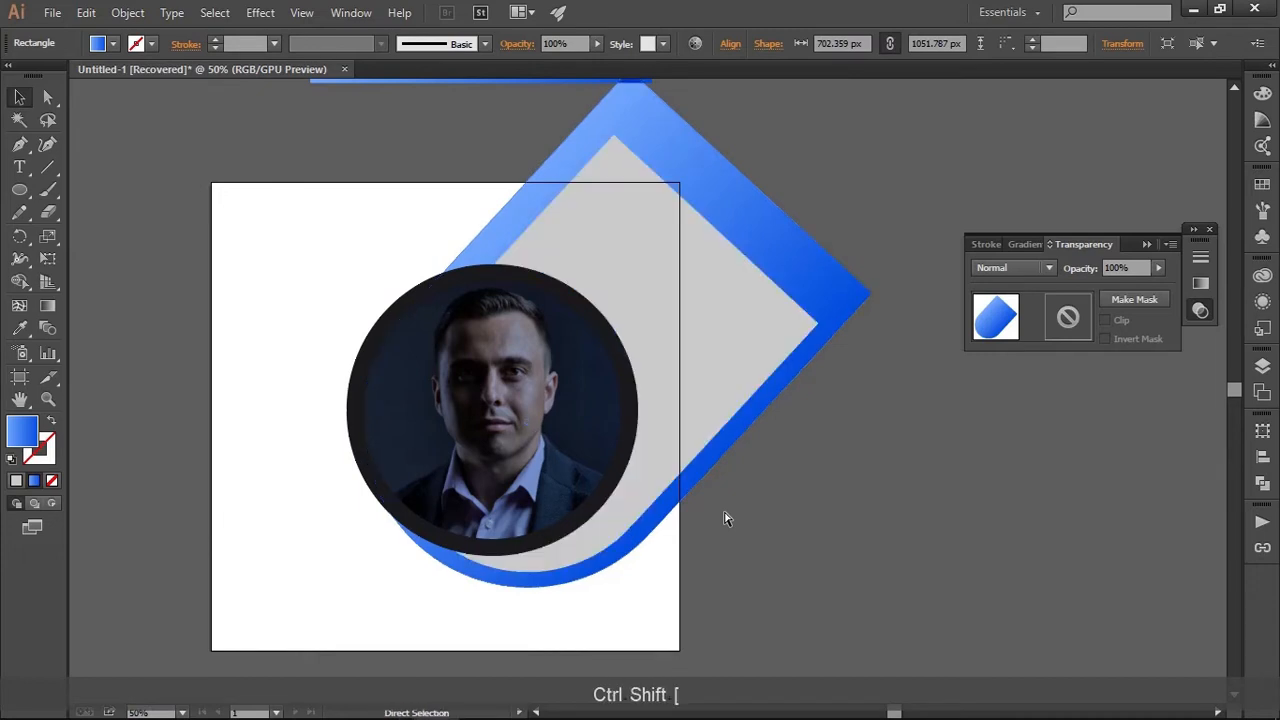
left_click(726, 518)
left_click(687, 284)
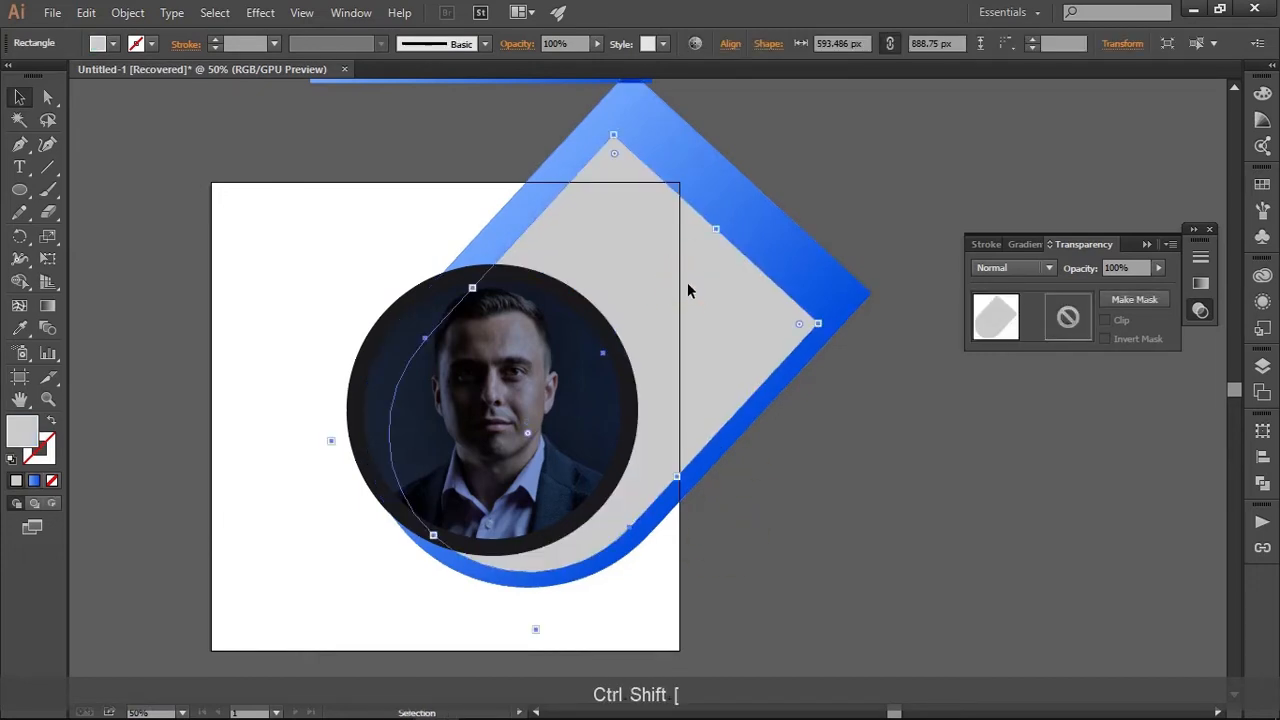
key("BackSpace")
Shift the blue diagonal shape slightly up and to the left so its edge lines up with the circular photo frame
left_click(713, 393)
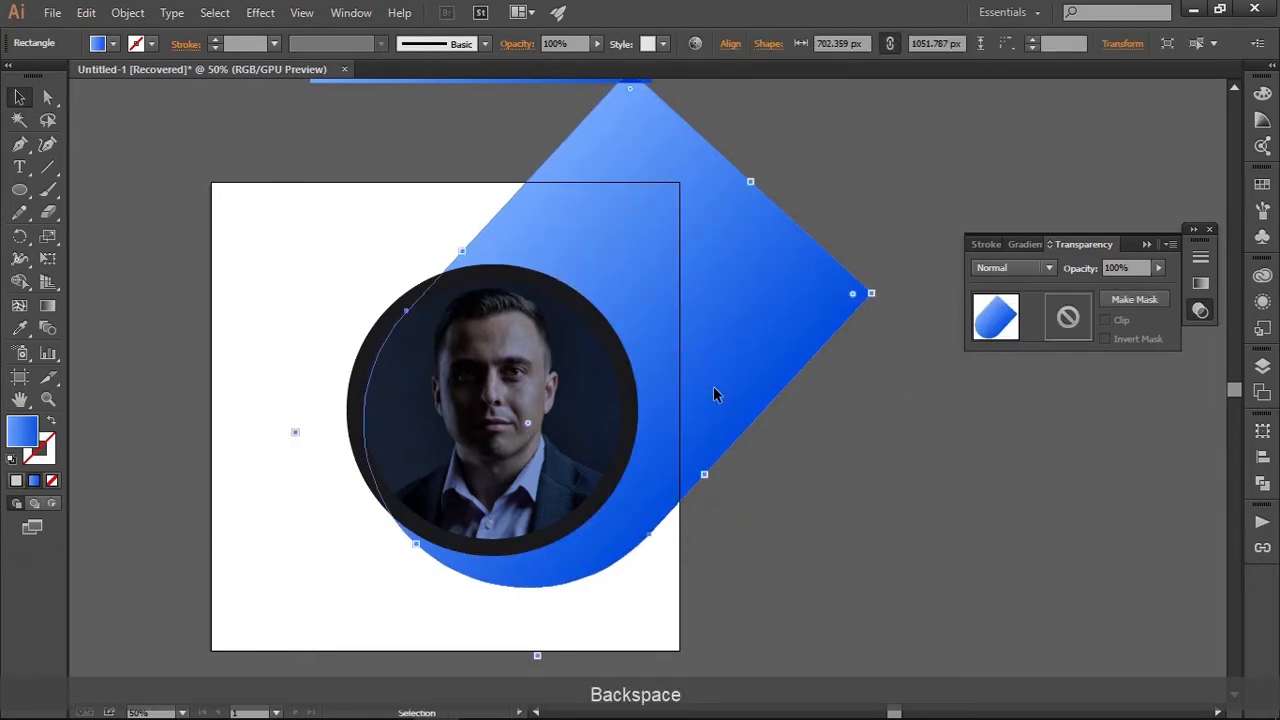
mouse_move(721, 399)
left_mouse_down()
mouse_move(700, 367)
mouse_move(708, 394)
left_mouse_up()
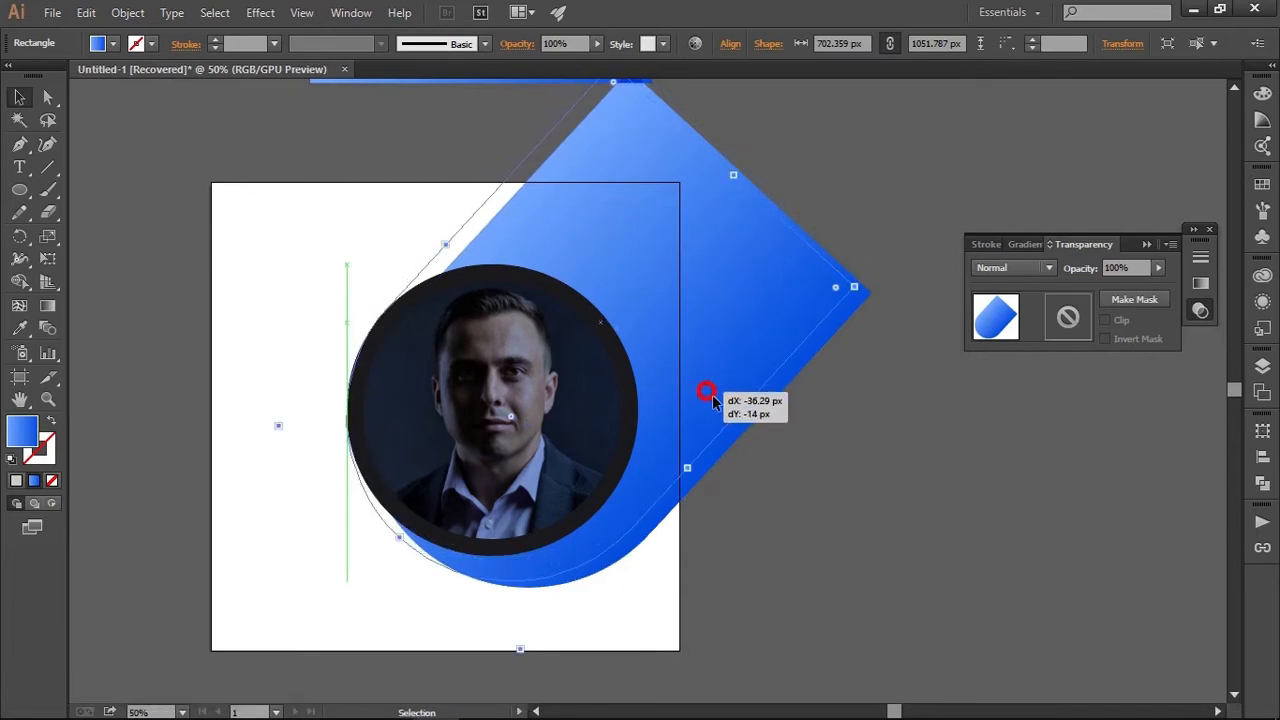
left_click(746, 480)
key("space")
left_click_drag(746, 480, 760, 449)
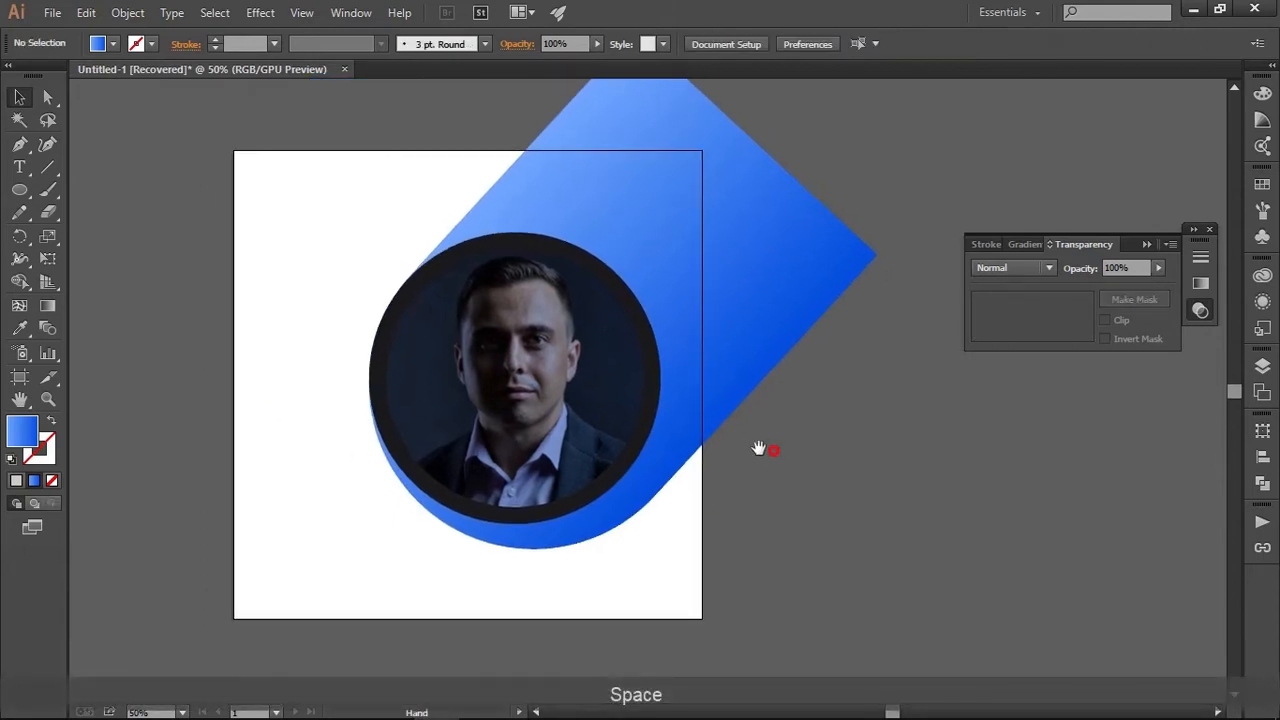
Narrow the blue diagonal shape to about 655 px wide from its lower-right side, keeping its length
left_click(727, 430)
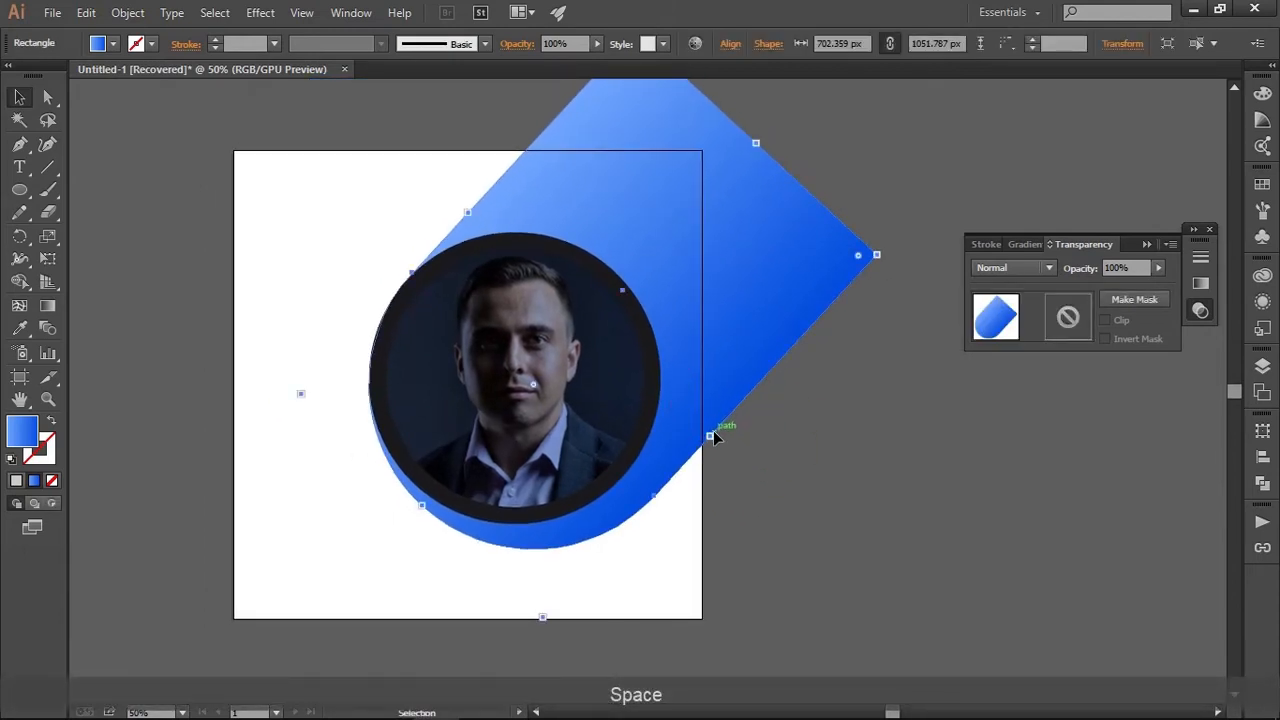
left_click_drag(713, 437, 714, 389)
left_click(730, 462)
left_click(776, 434)
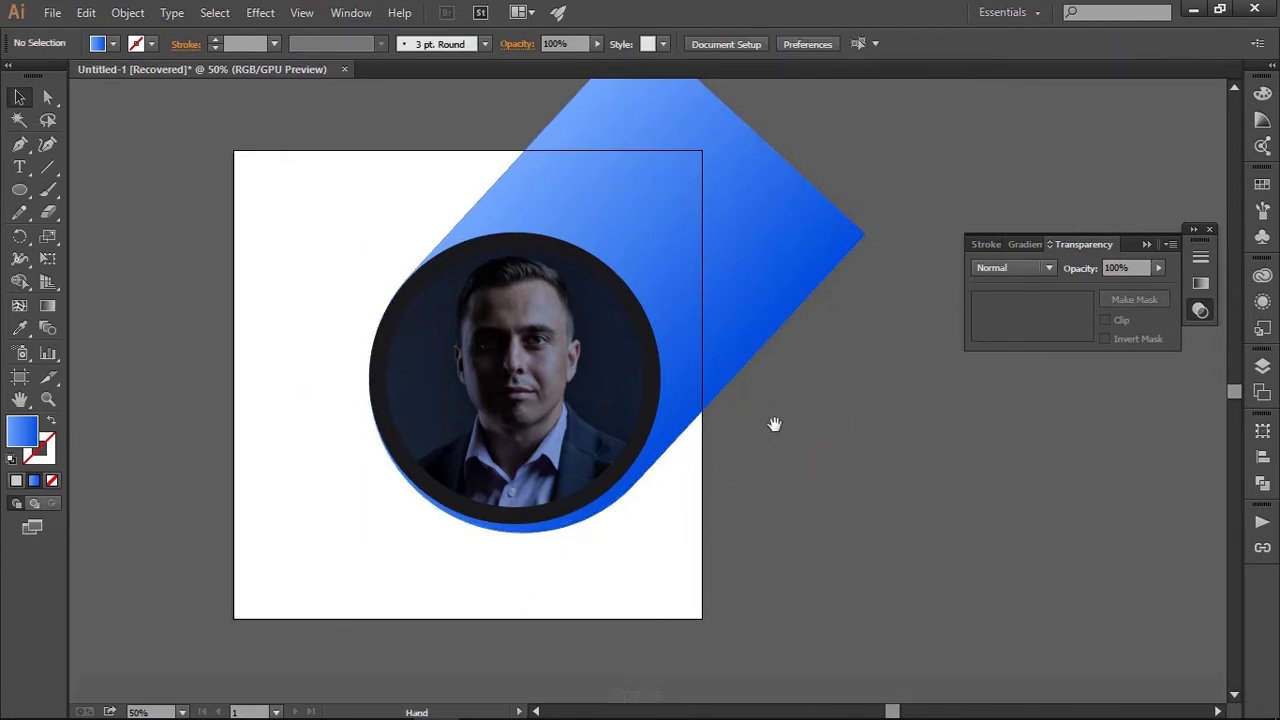
mouse_move(771, 423)
left_mouse_down()
mouse_move(780, 449)
mouse_move(758, 439)
left_mouse_up()
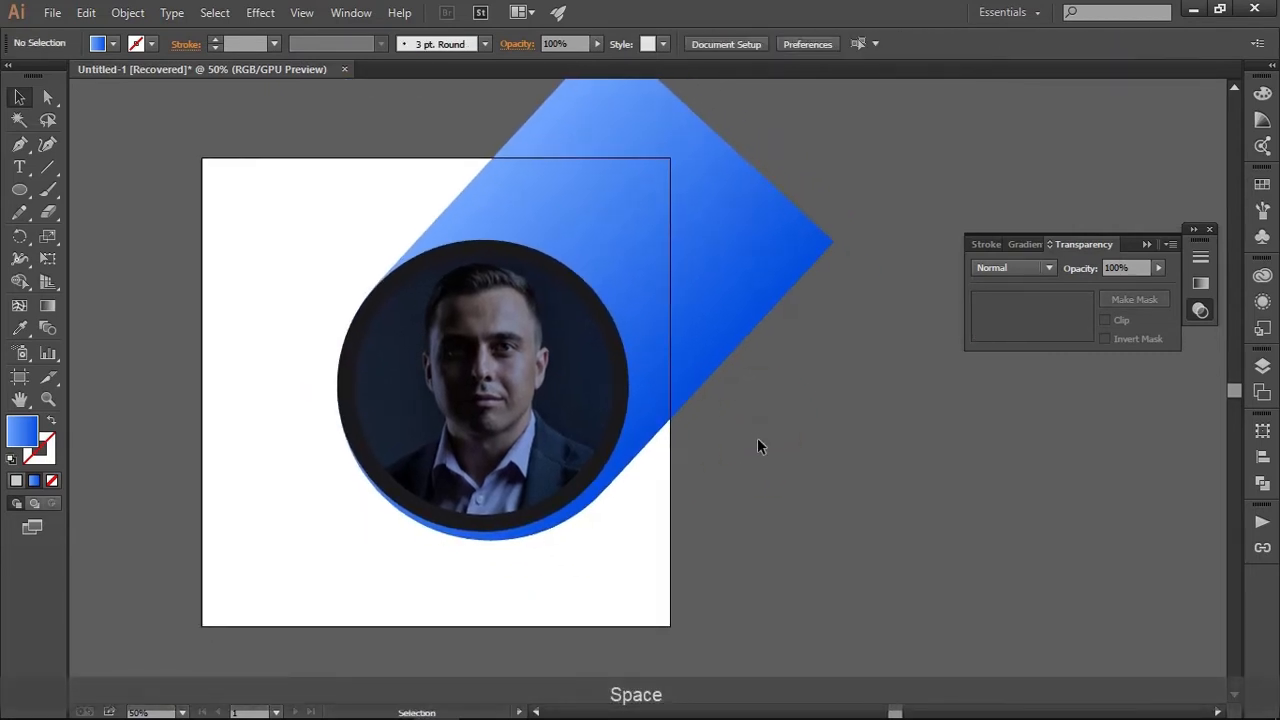
Copy the blue diagonal shape, paste it in front, and offset the copy about 8 px right and 36 px down
left_click(726, 295)
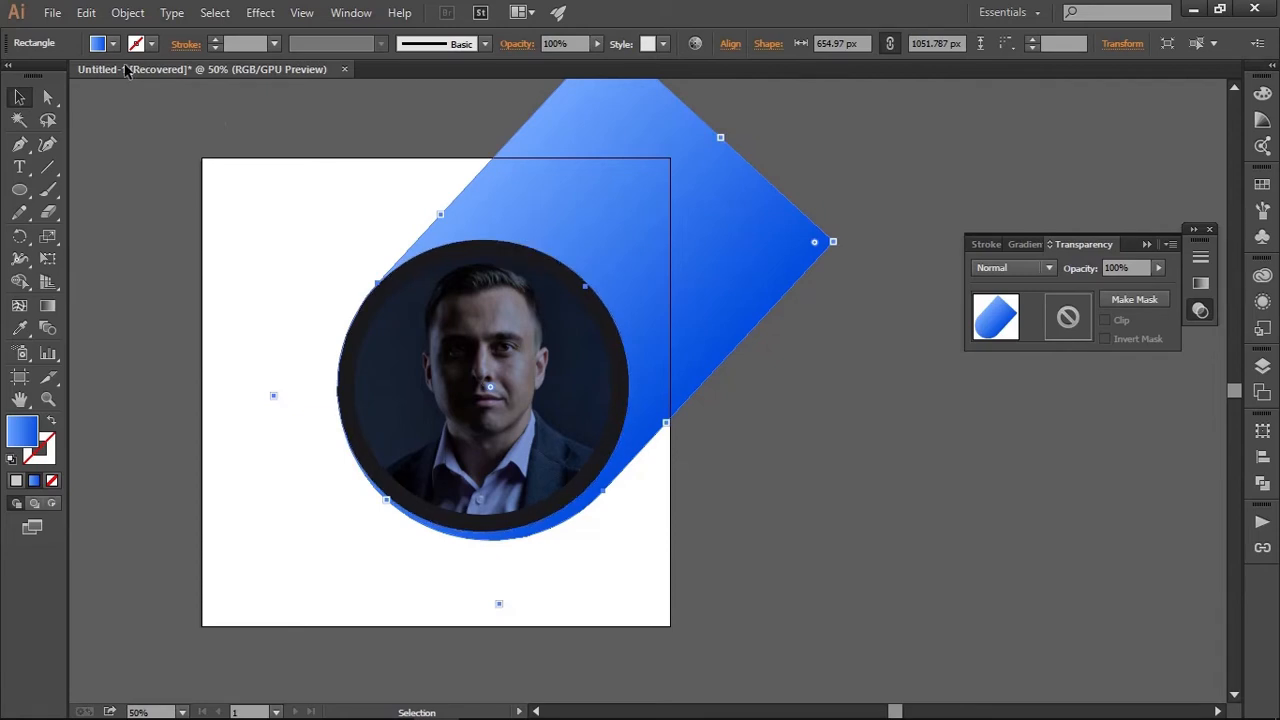
left_click(87, 14)
left_click(118, 100)
left_click(90, 16)
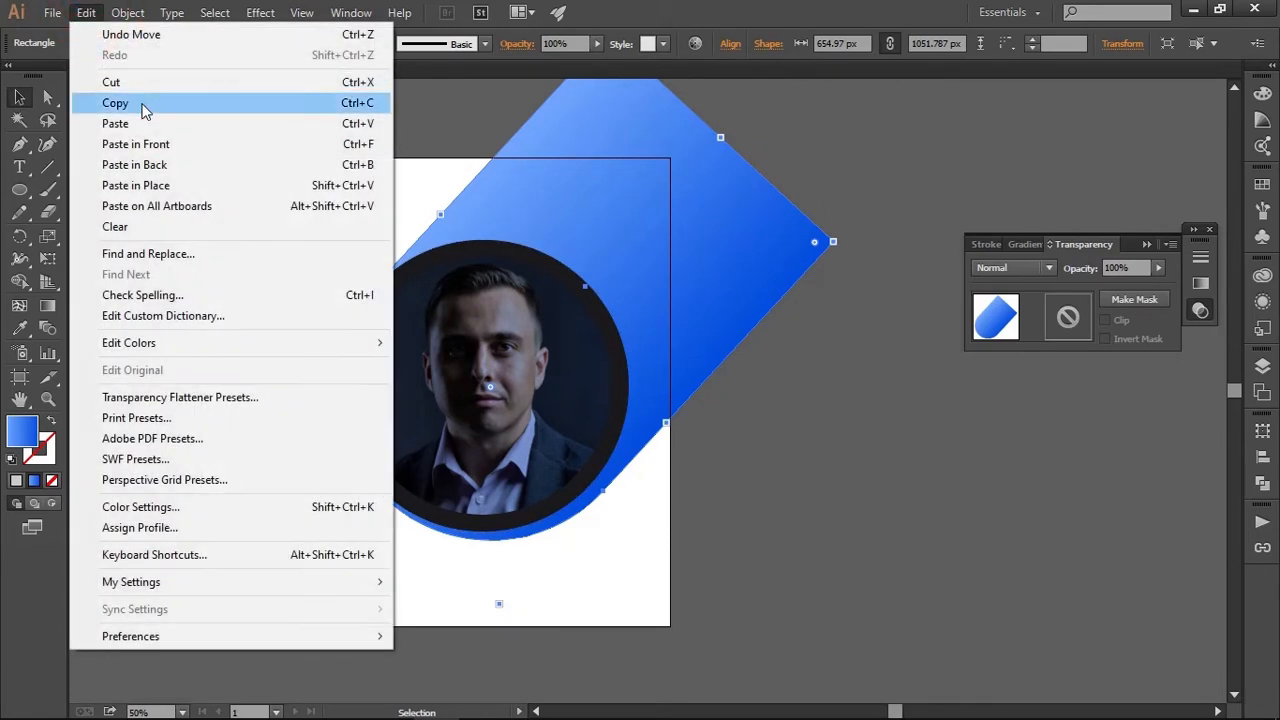
left_click(165, 146)
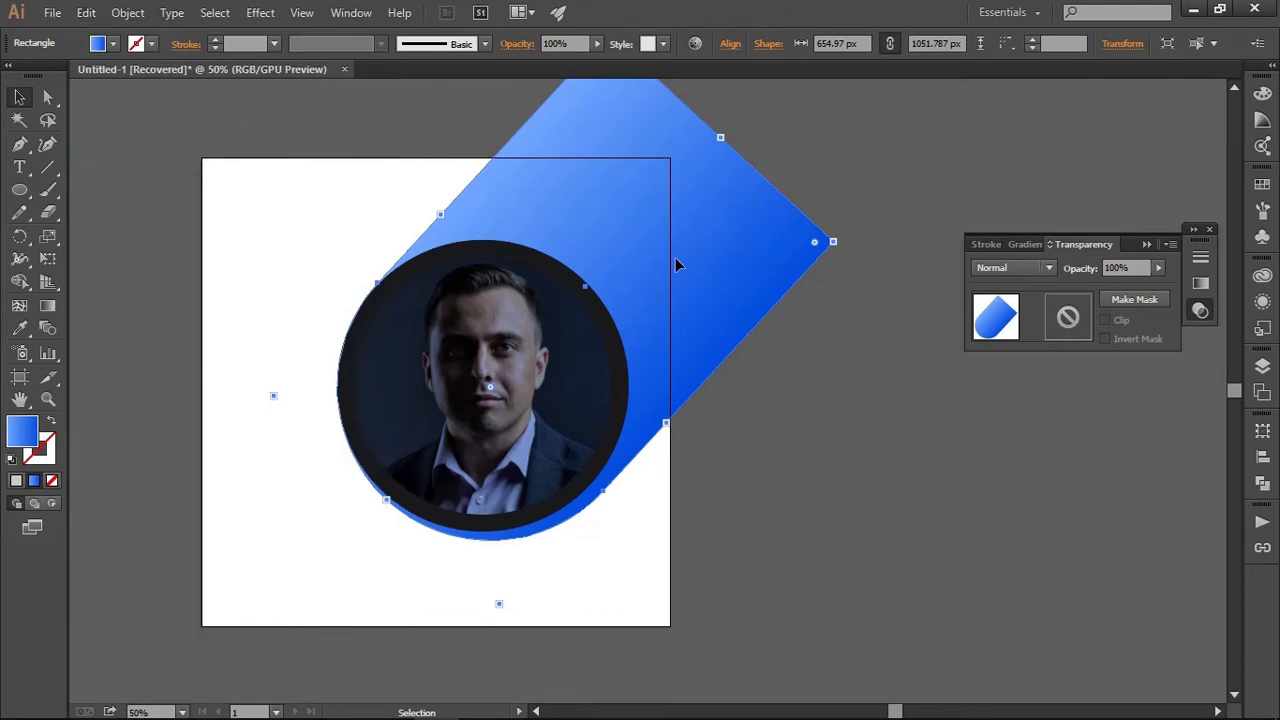
left_click_drag(675, 257, 679, 276)
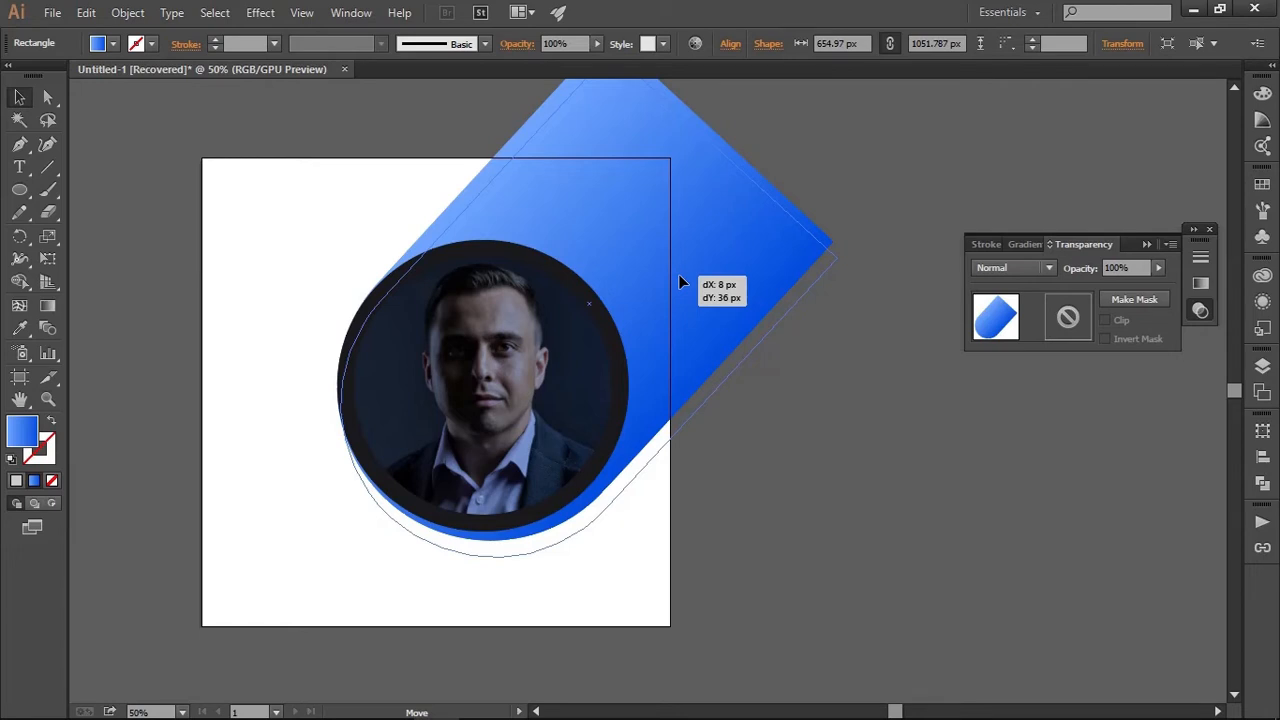
left_click_drag(678, 276, 678, 277)
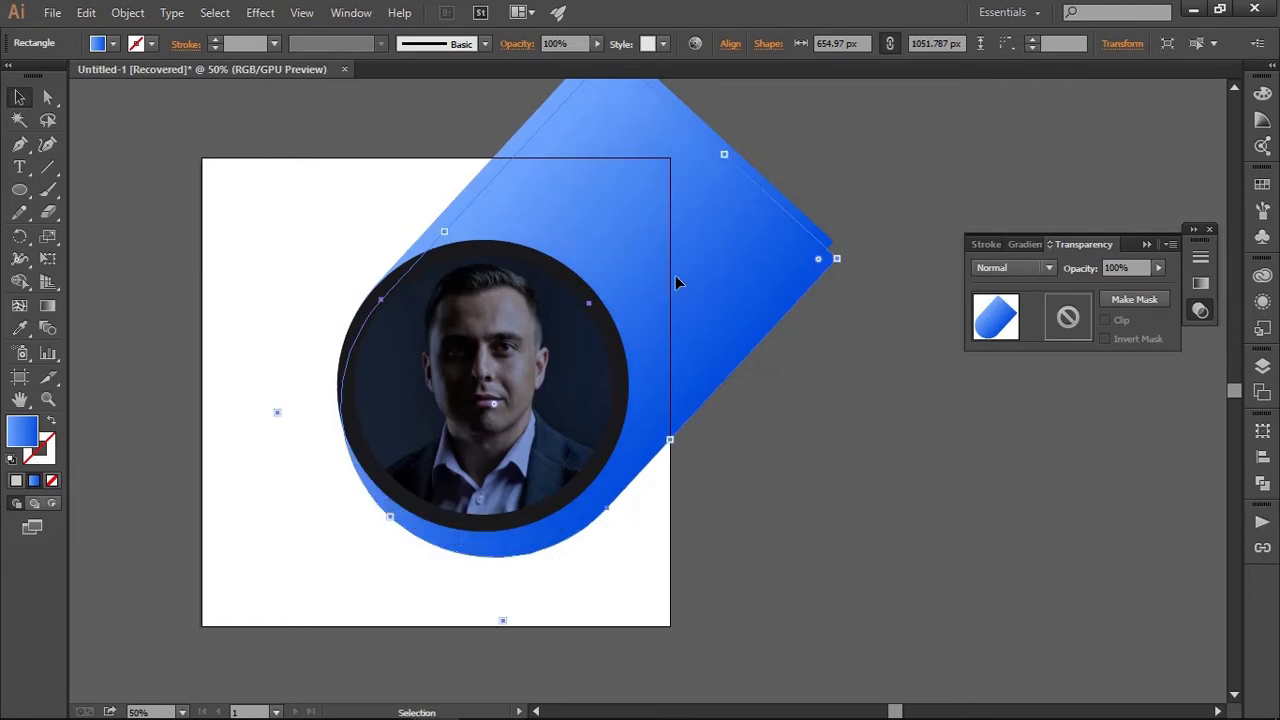
Send the offset copy of the diagonal shape to the back and fill it with a light grey swatch
right_click(537, 205)
mouse_move(676, 478)
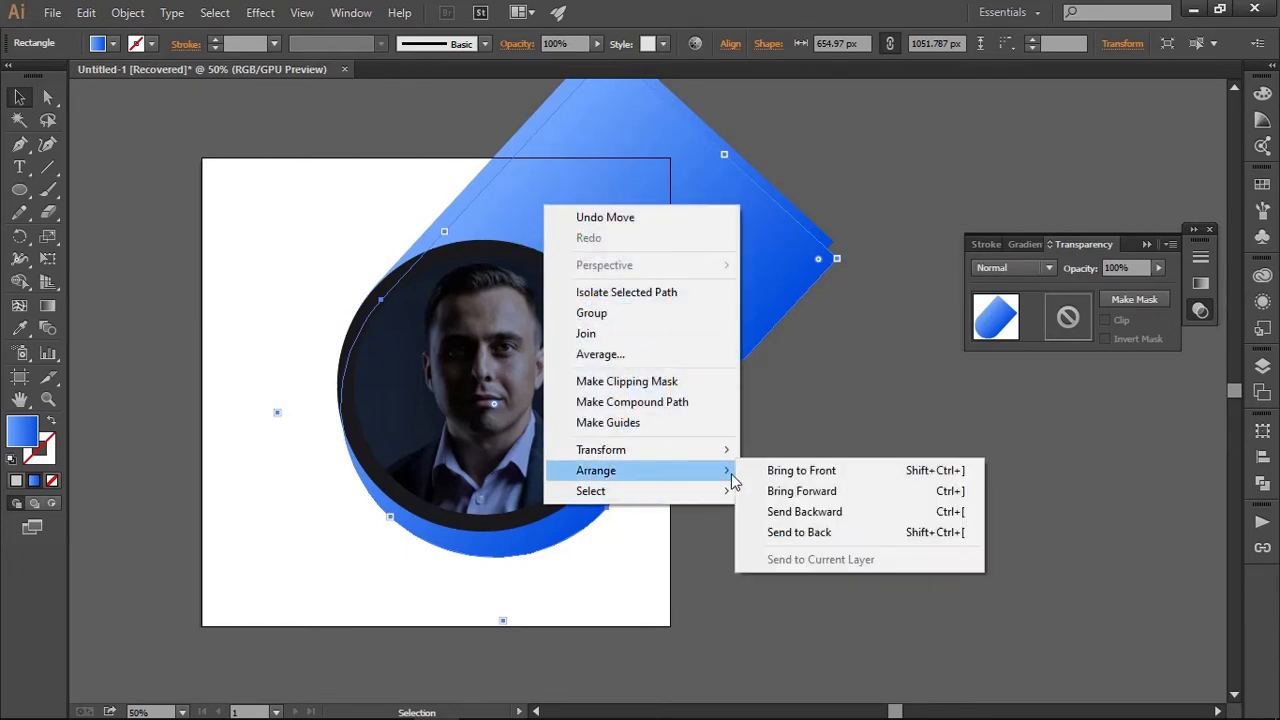
left_click(808, 533)
left_click(86, 12)
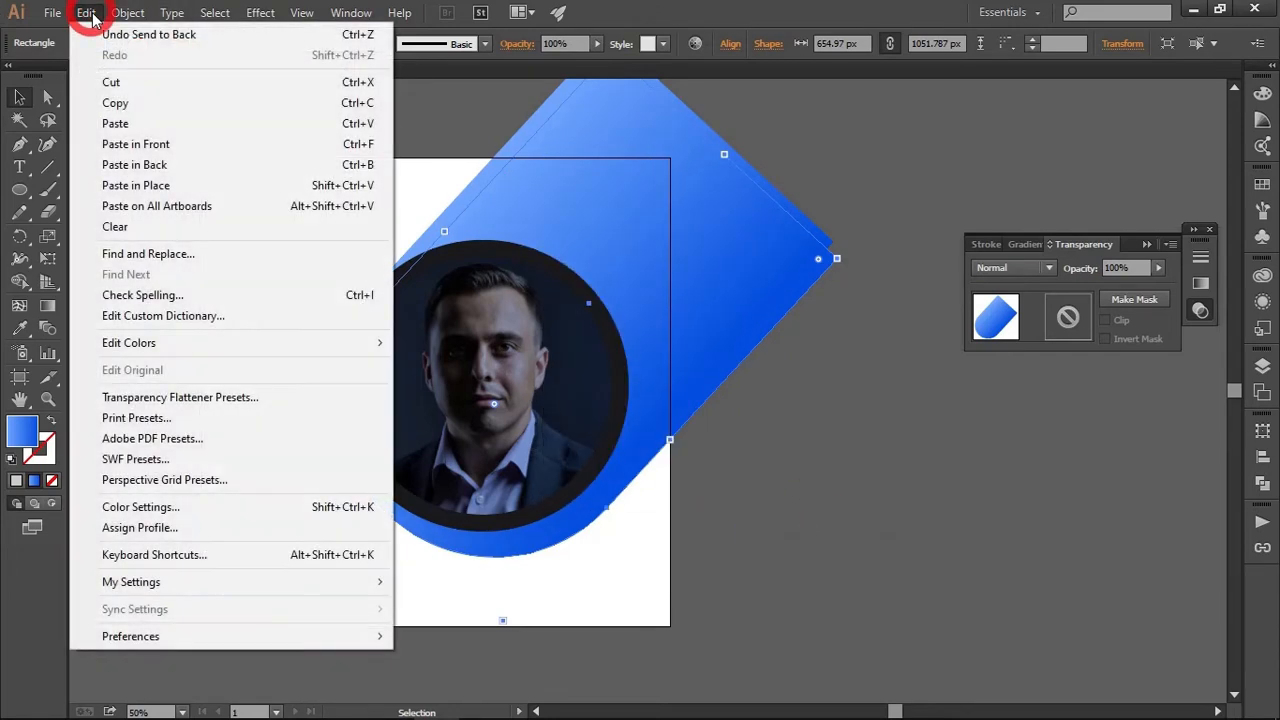
mouse_move(58, 18)
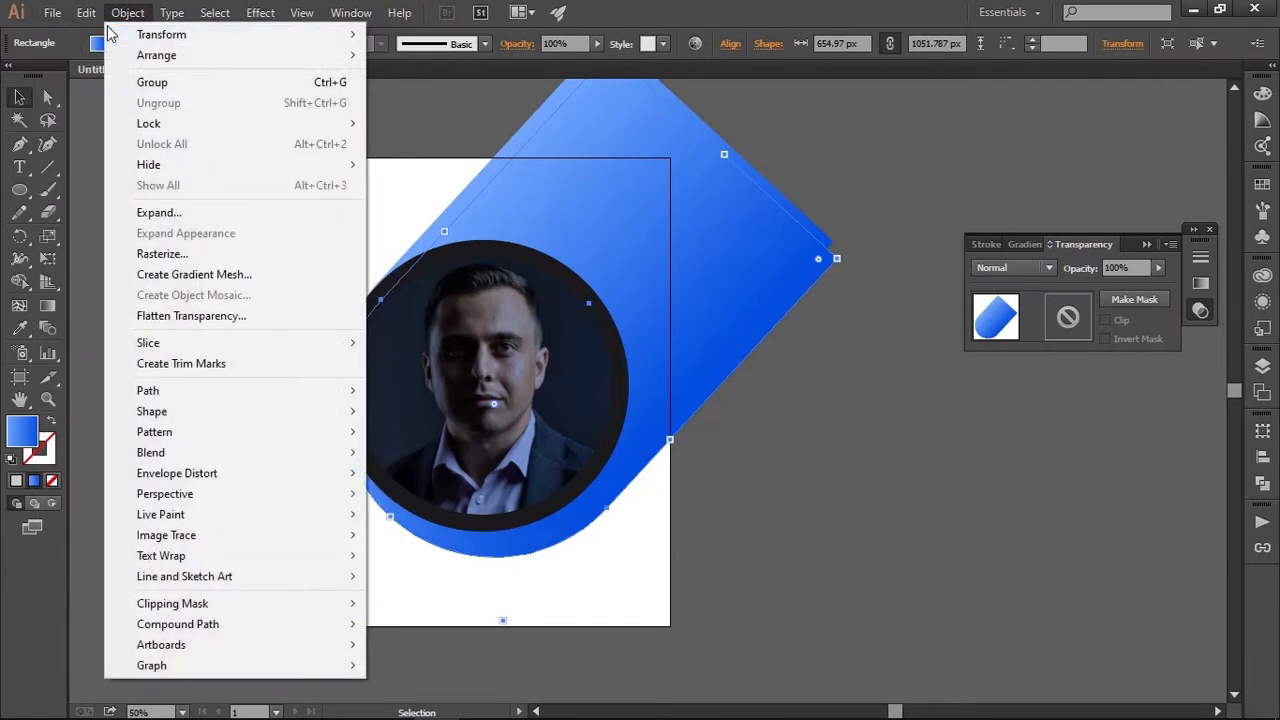
left_click(112, 43)
left_click(112, 43)
left_click(90, 133)
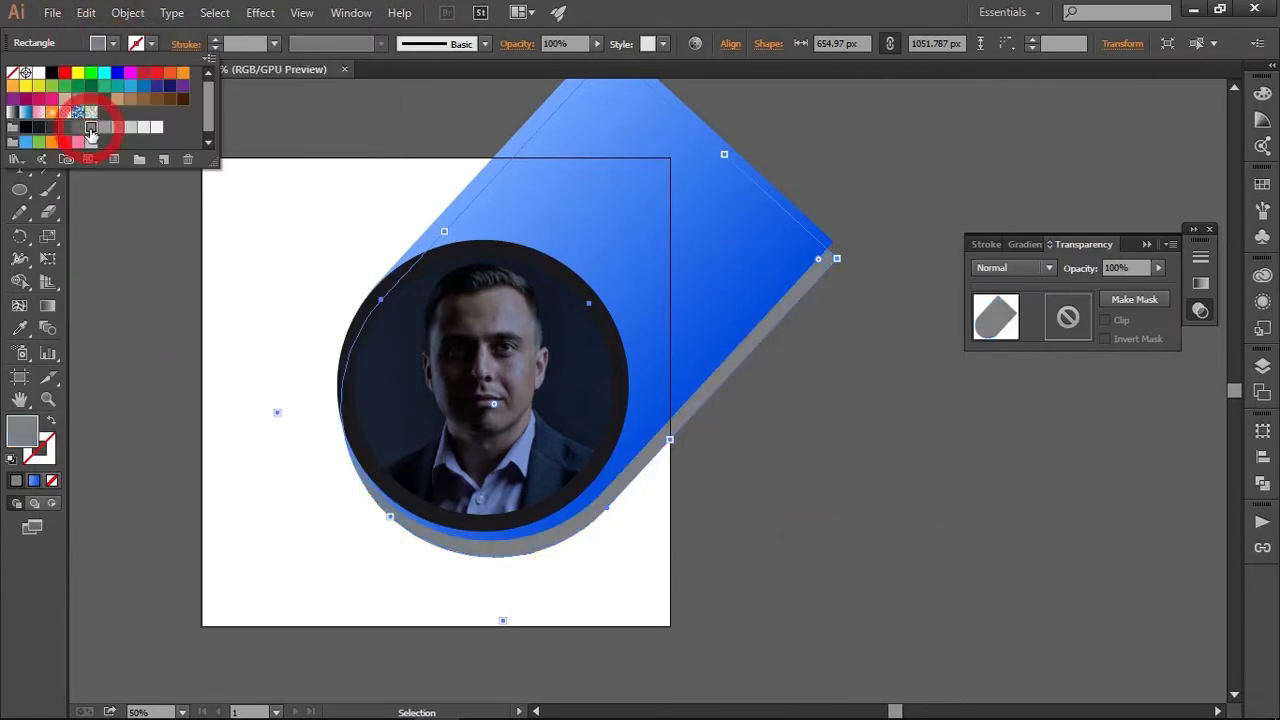
left_click(115, 128)
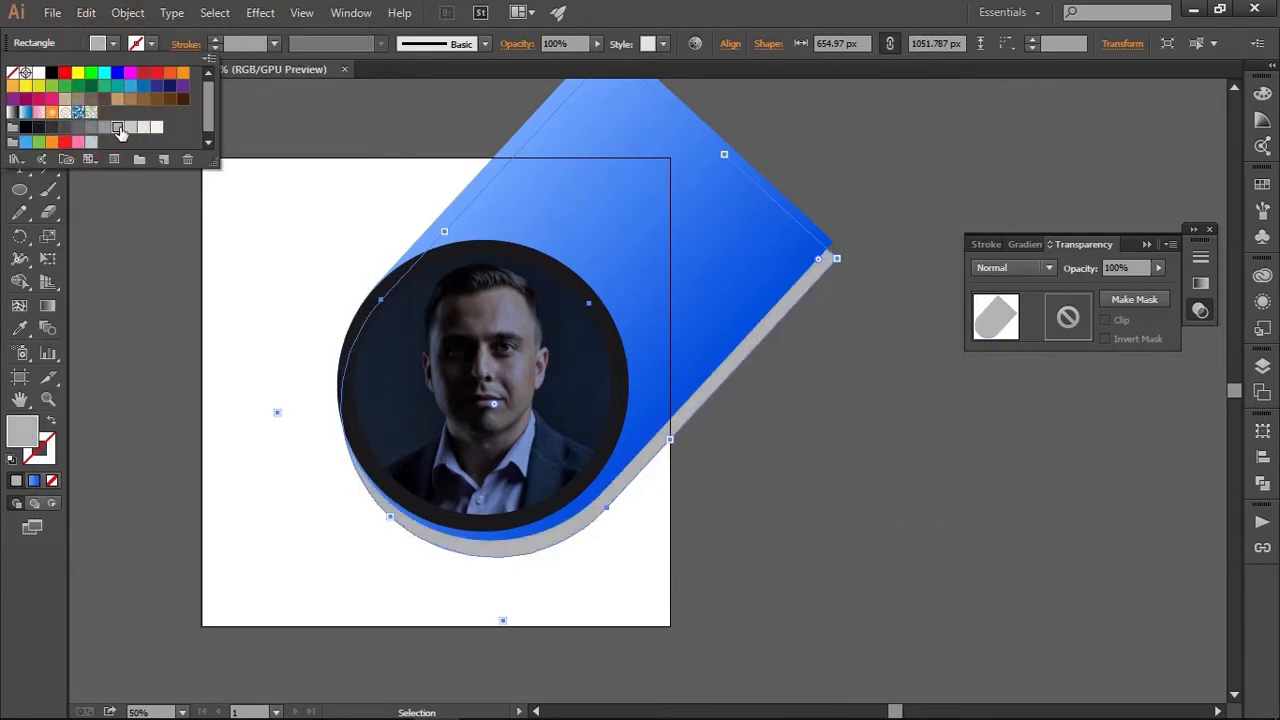
left_click(580, 606)
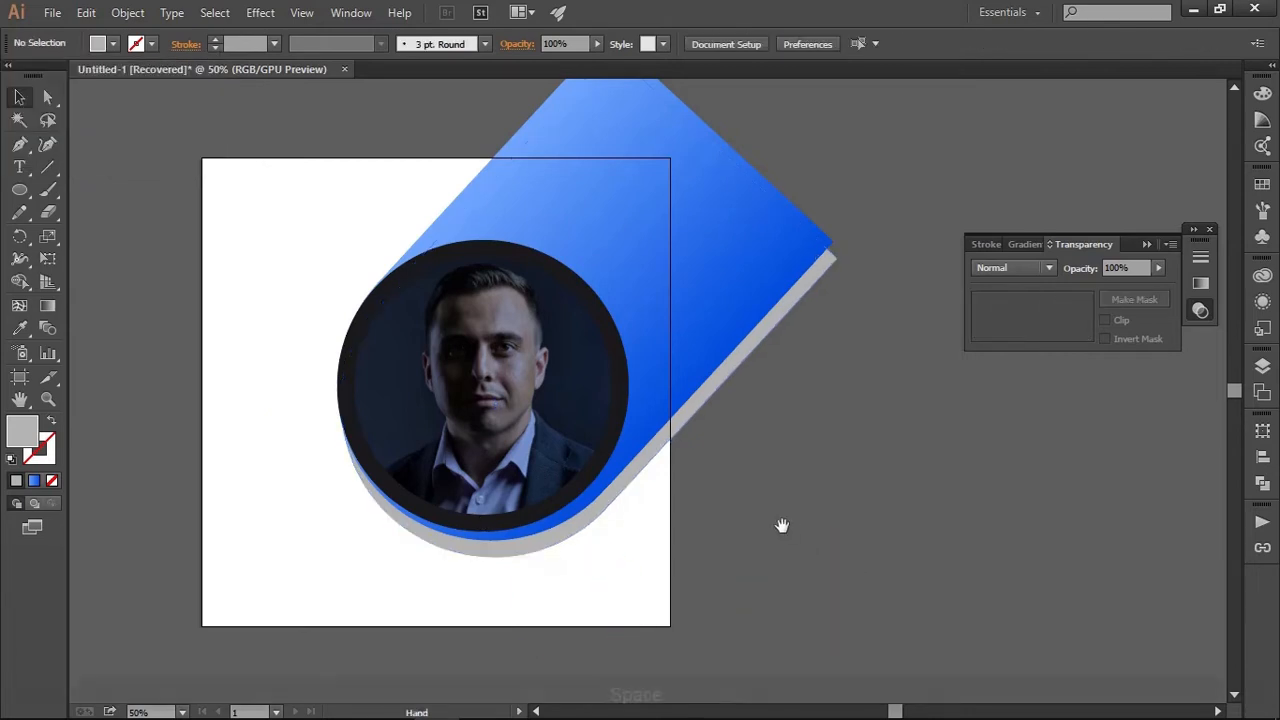
key("space")
left_click_drag(780, 526, 824, 510)
left_click(917, 525, "alt")
key("space")
left_click(808, 529, "ctrl")
Draw a straight horizontal path with the Pen tool along the artboard's top edge, spanning the full width of both diagonal shapes
key("space")
key("space")
left_click_drag(790, 265, 730, 372)
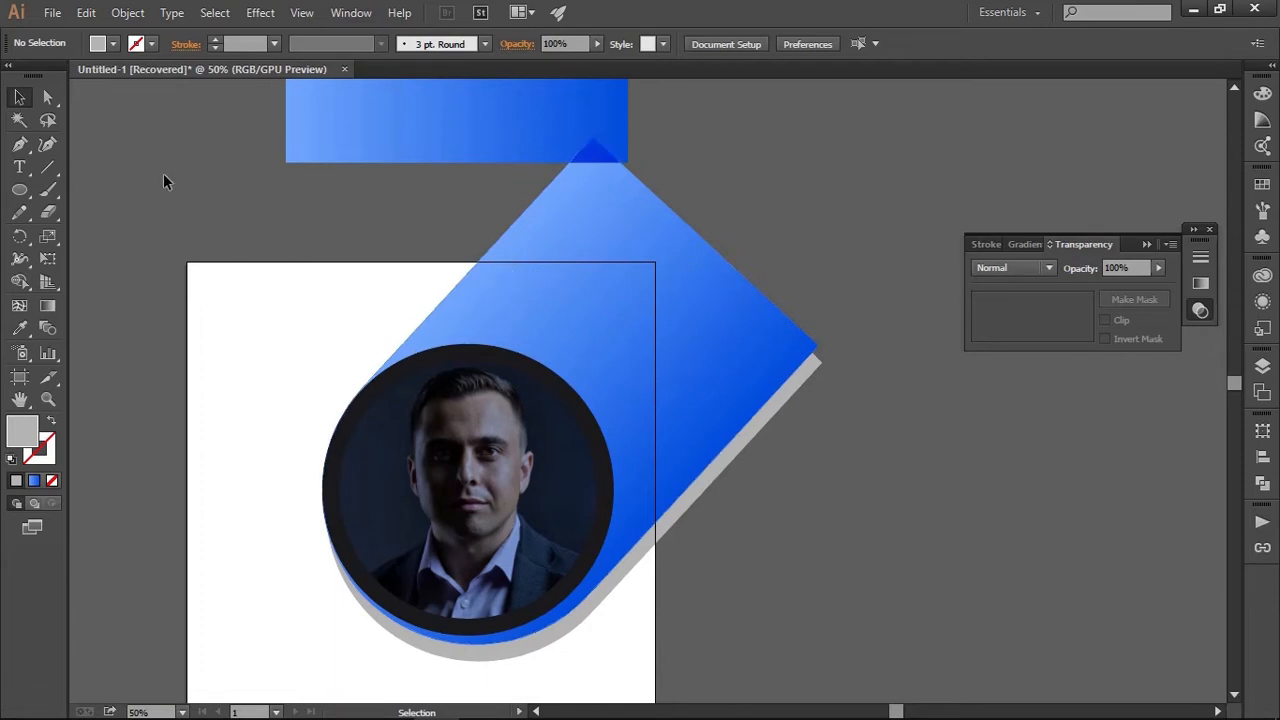
left_click(20, 144)
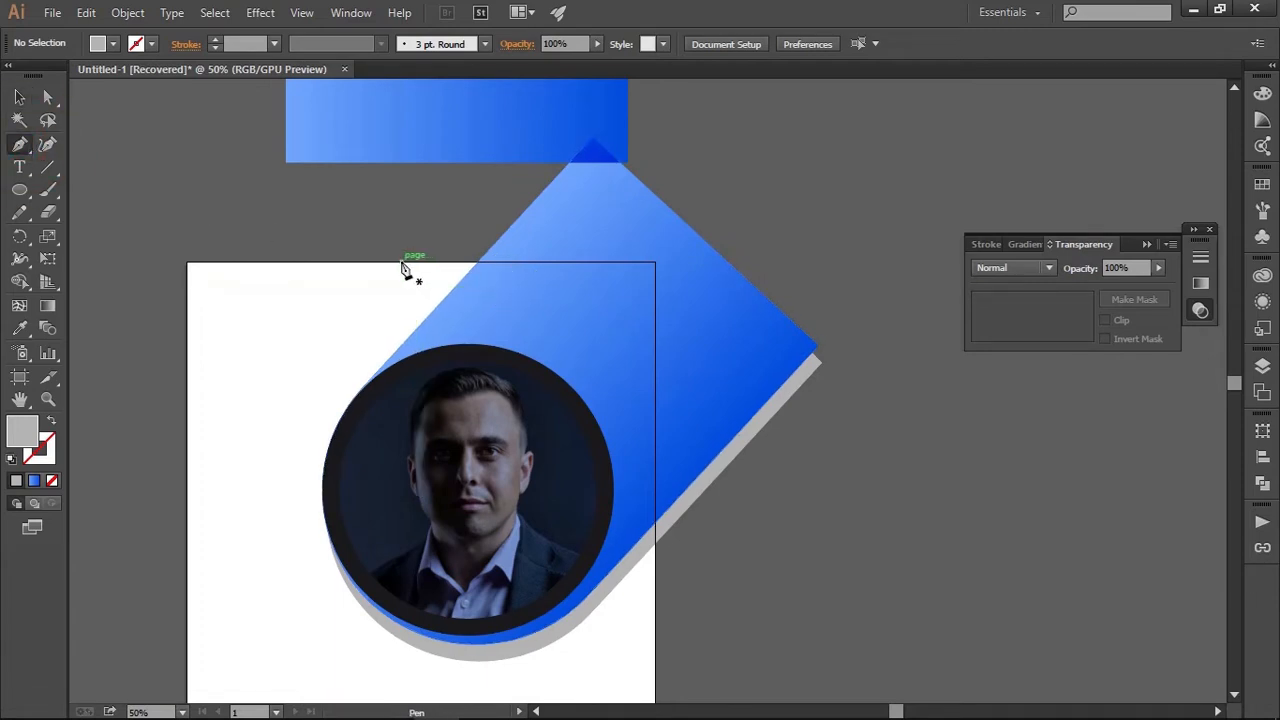
left_click_drag(400, 262, 835, 267)
key("shift")
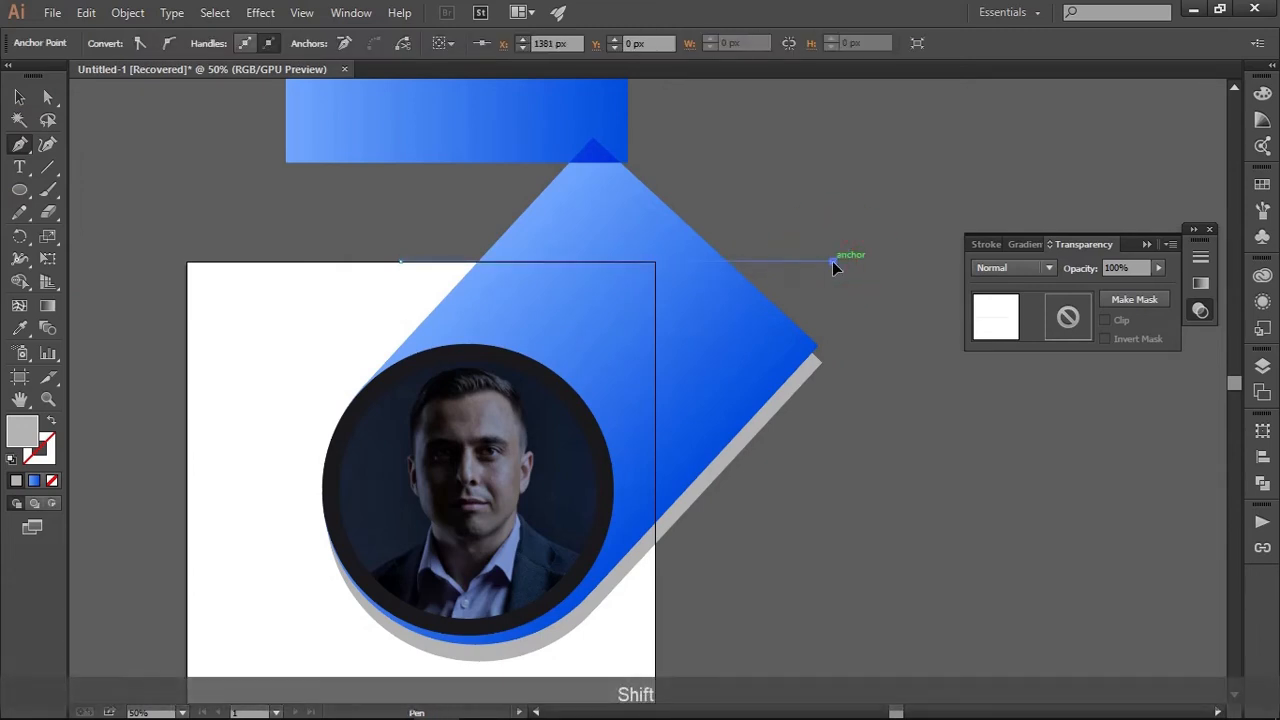
Remove the parts of the blue and grey shapes above the artboard's top edge with Shape Builder, and delete the cutting line
key("v")
left_click(774, 226)
left_click(621, 340)
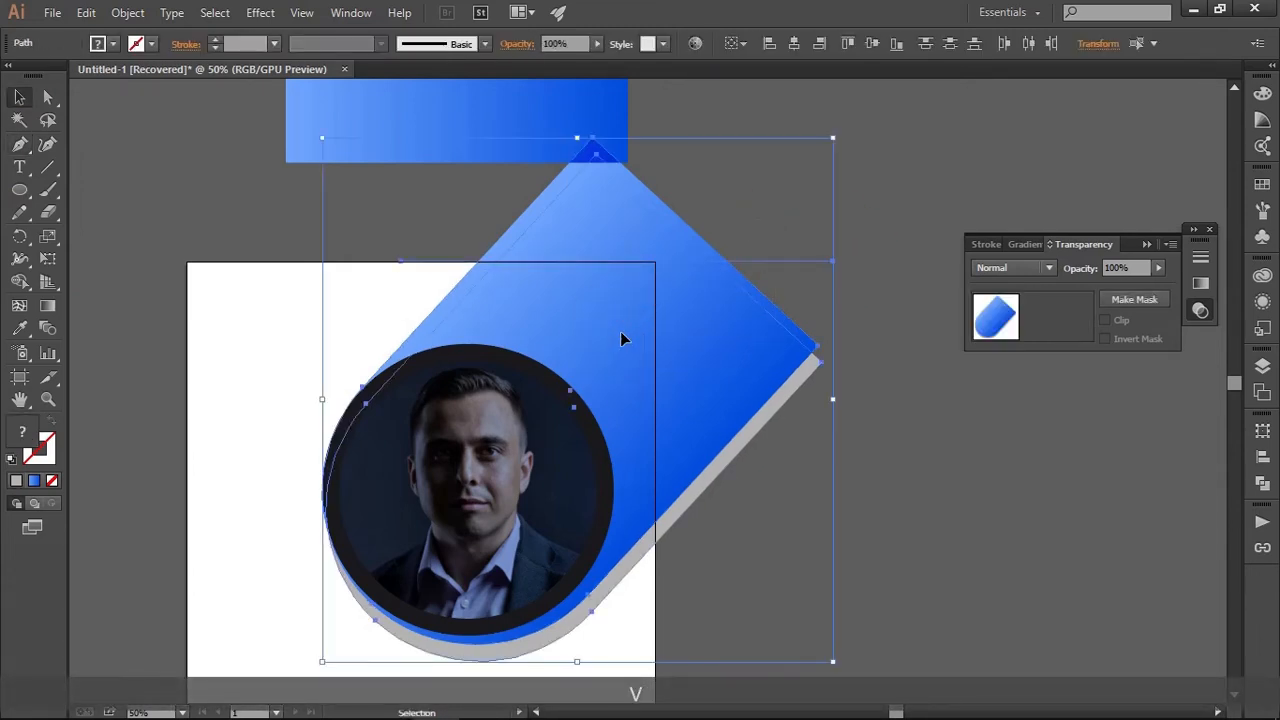
left_click(26, 286)
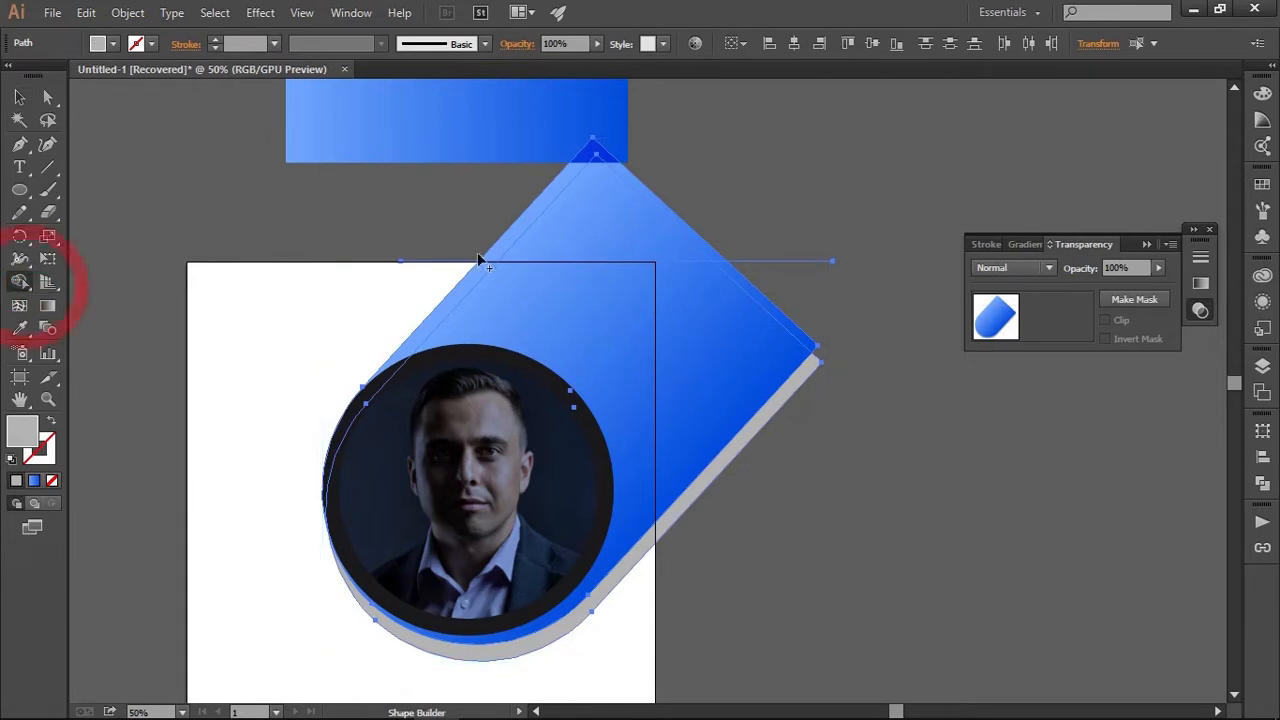
key("alt")
left_click_drag(618, 218, 740, 150)
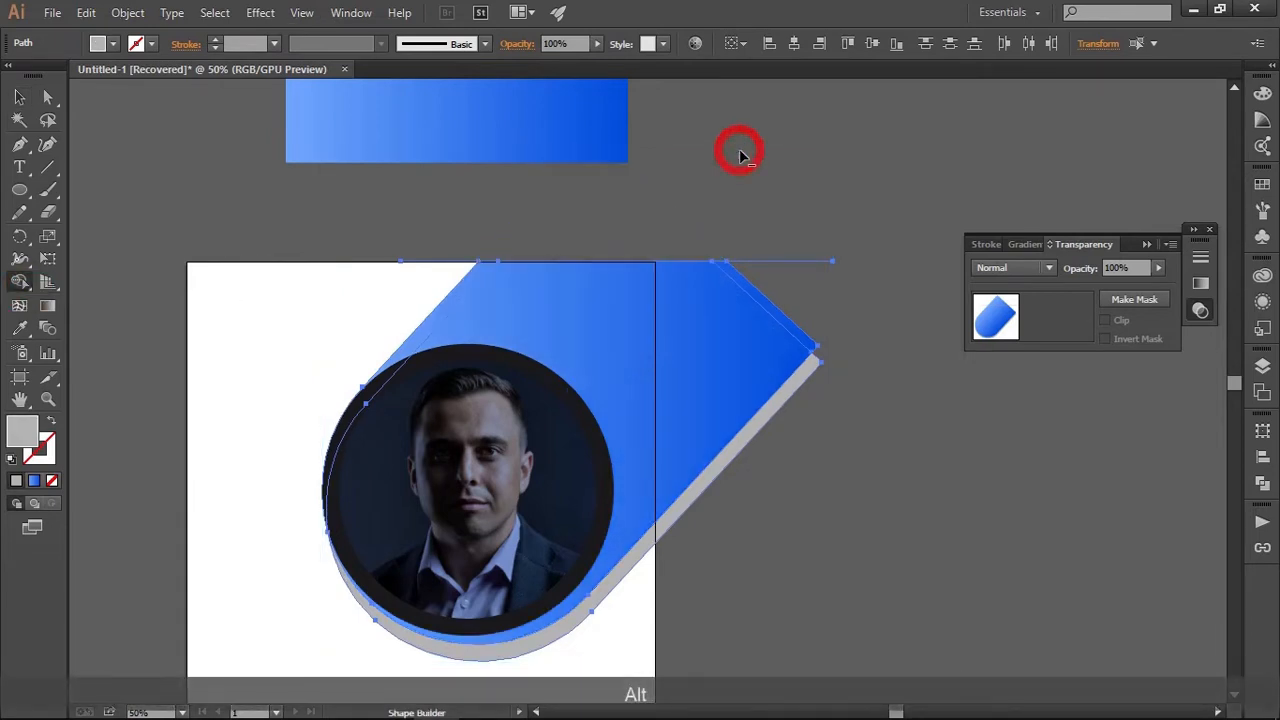
key("v")
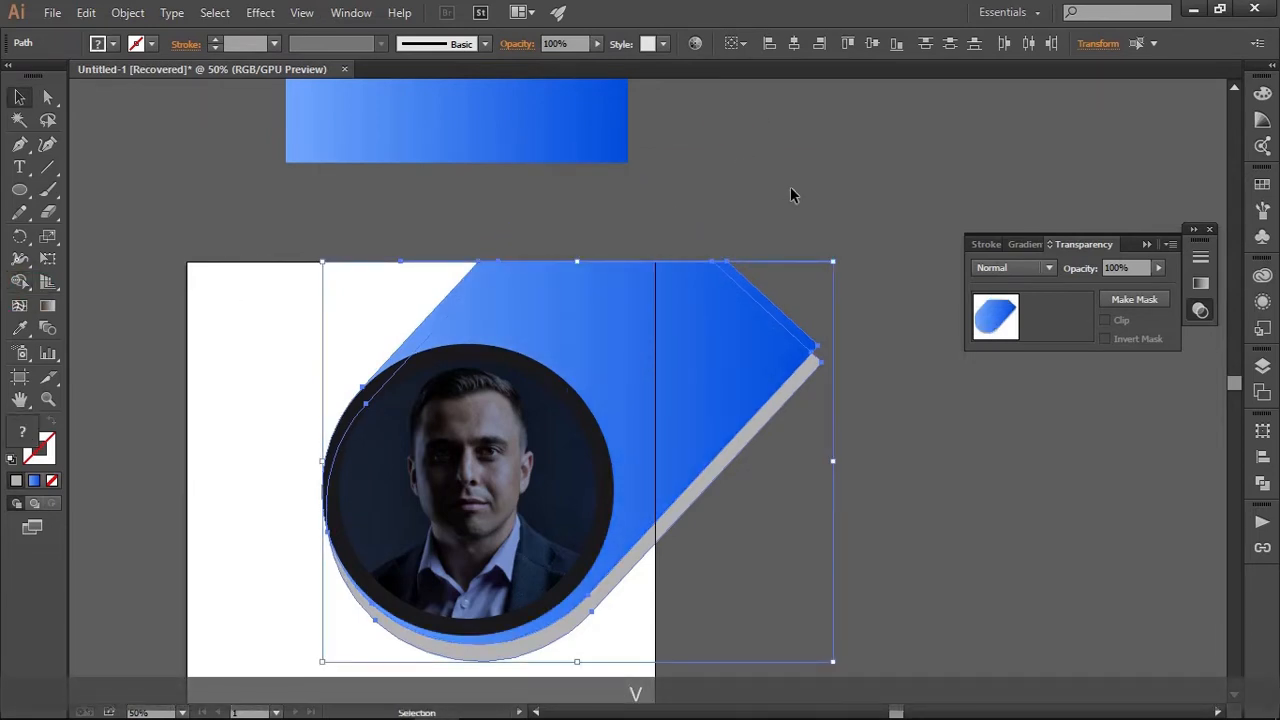
left_click_drag(790, 195, 840, 278)
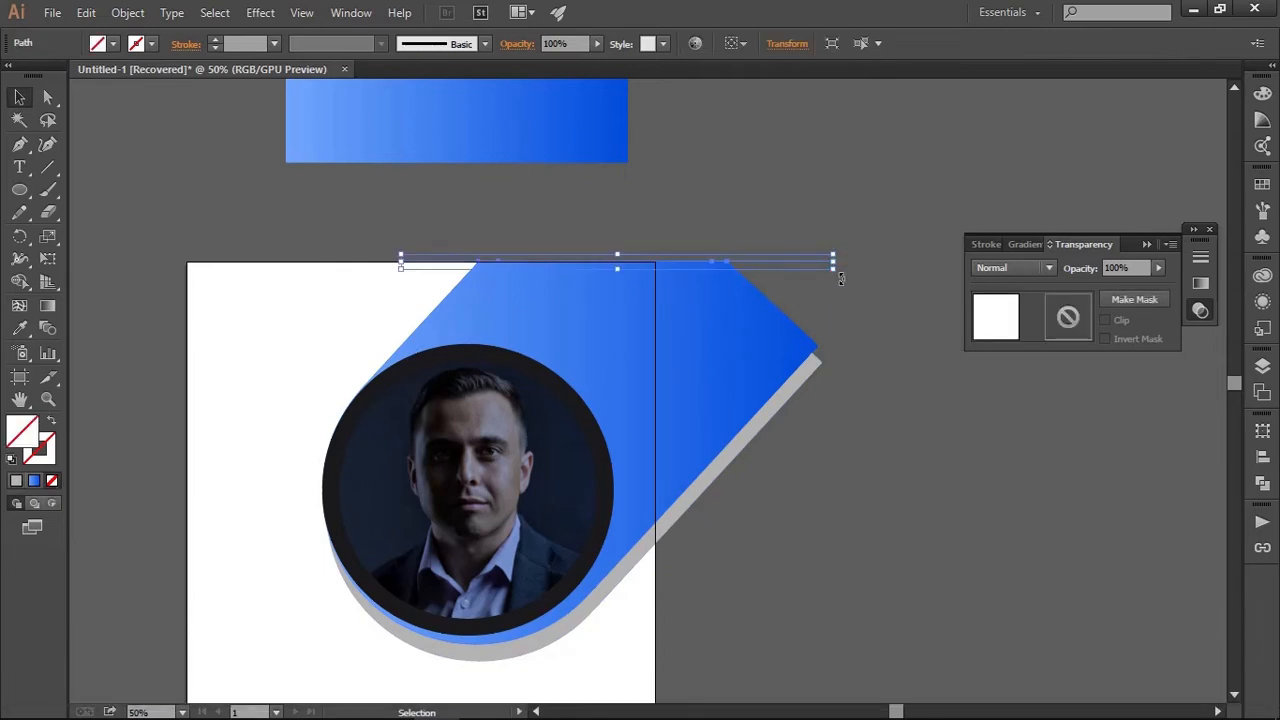
key("Delete")
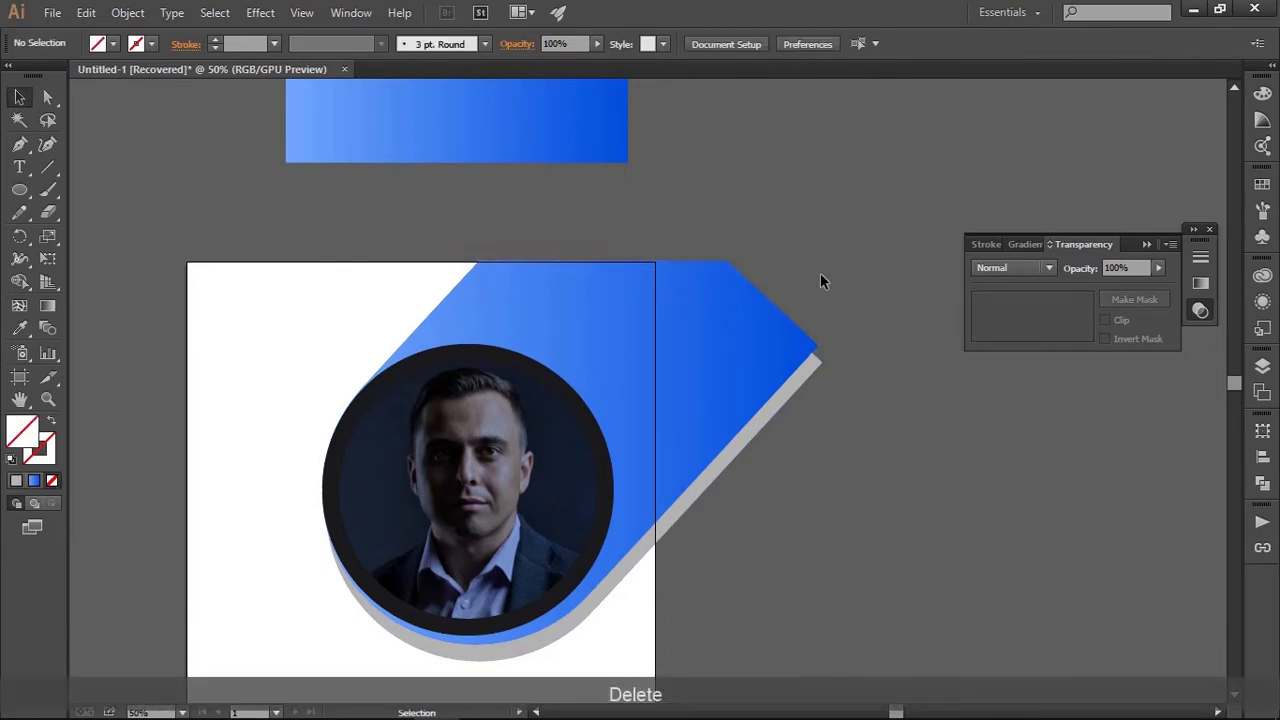
Draw a rectangle about 489 x 820 px along the artboard's right edge over the overhanging shapes, and fill it with the sampled light grey
left_click(18, 194)
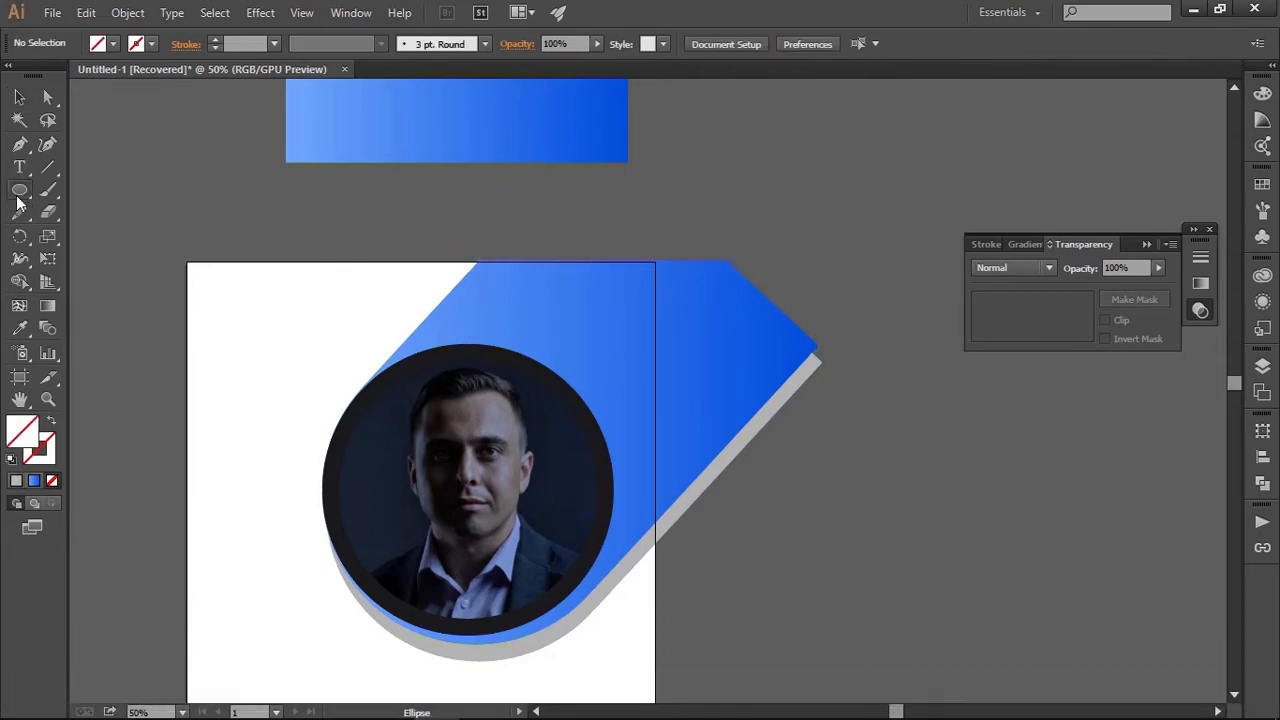
left_click_drag(18, 200, 97, 186)
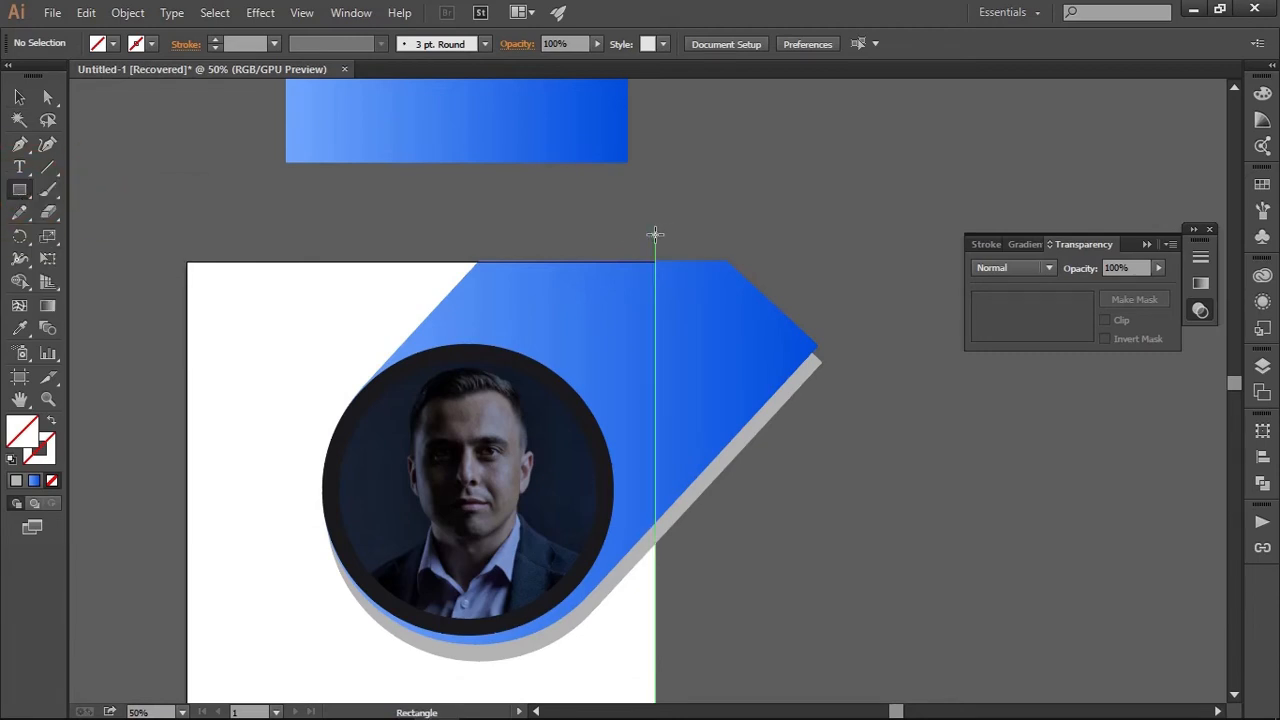
mouse_move(655, 234)
left_mouse_down()
mouse_move(880, 514)
mouse_move(883, 618)
left_mouse_up()
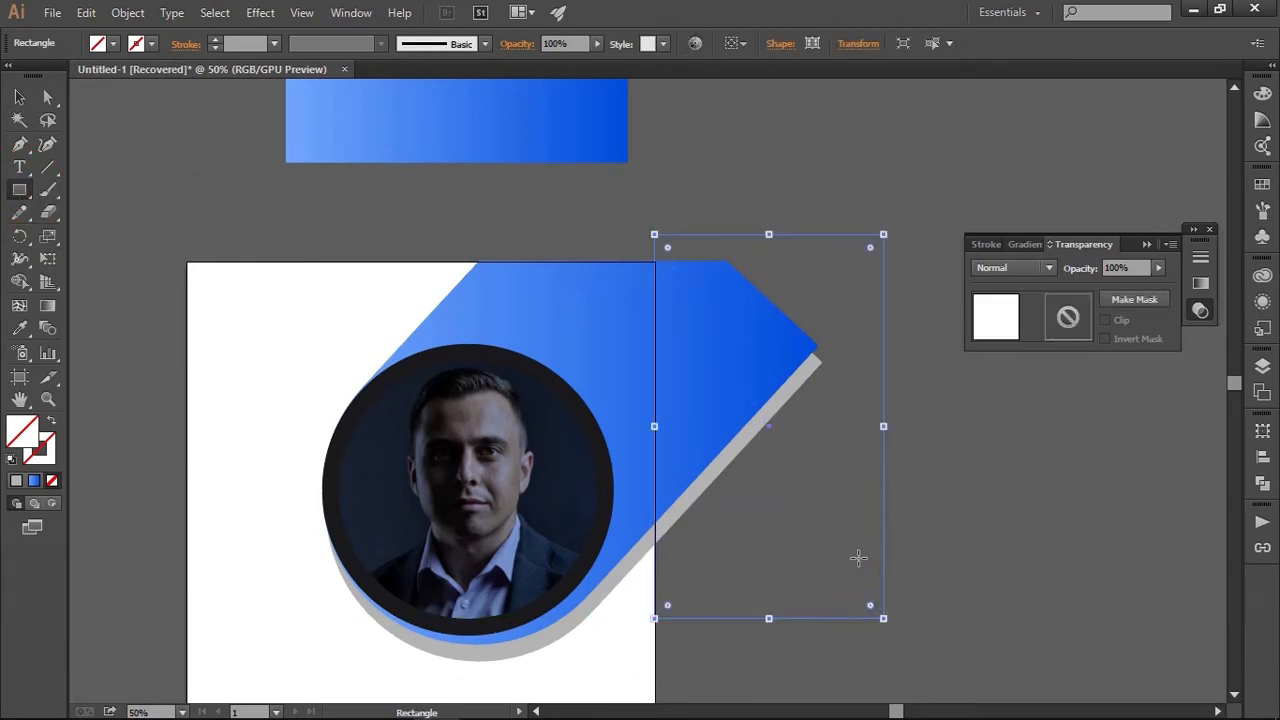
key("v")
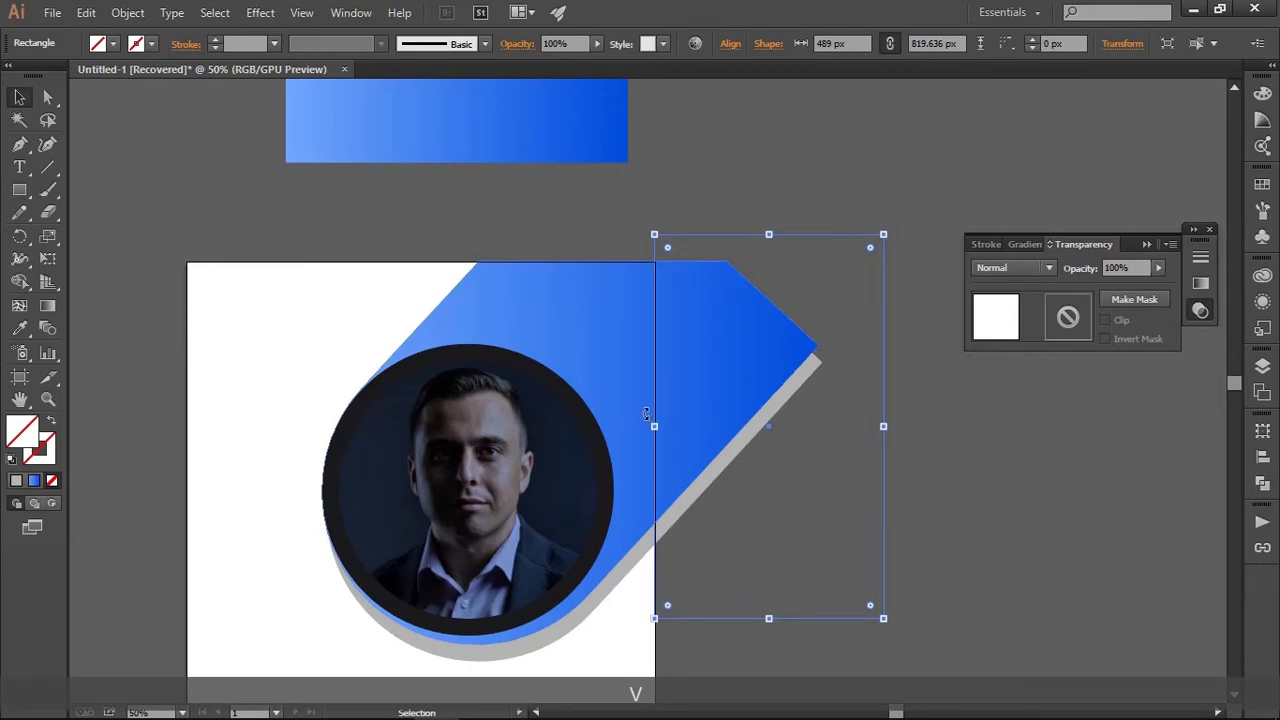
key("i")
left_click(634, 550)
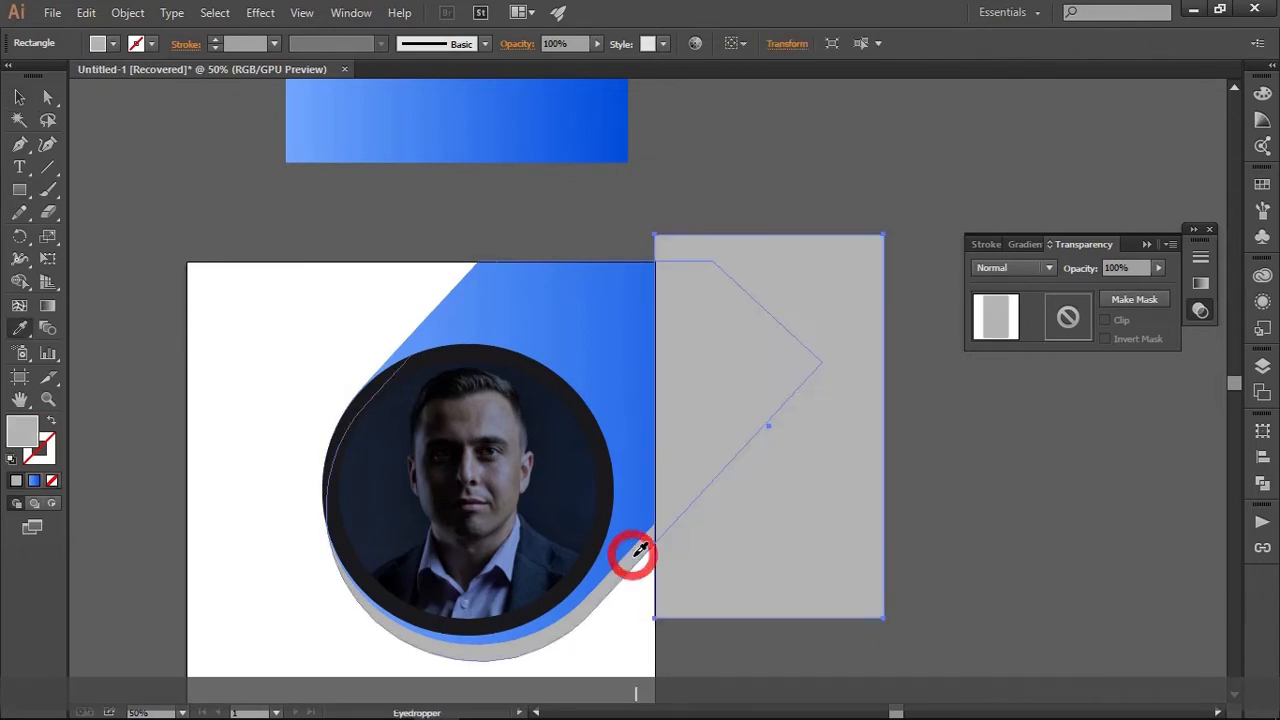
key("v")
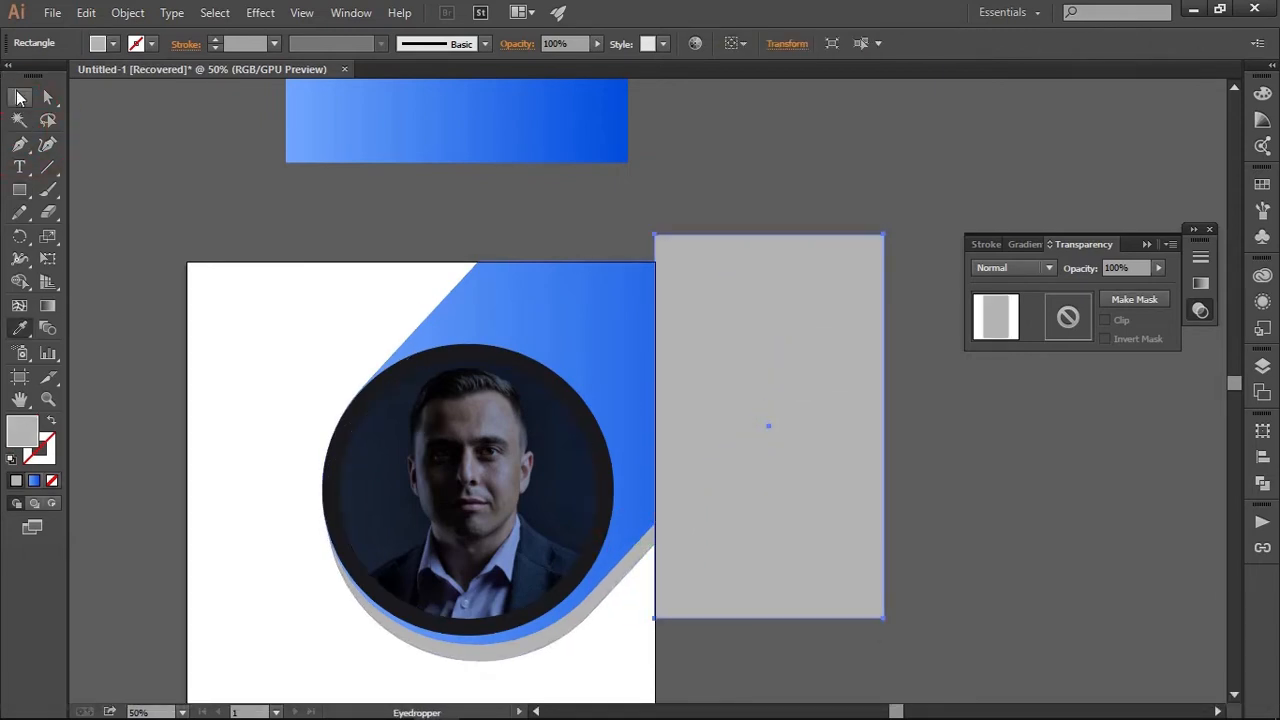
left_click(810, 175)
Remove the rectangle and the parts of the blue and grey shapes beyond the artboard's right edge with Shape Builder
left_click_drag(908, 192, 746, 355)
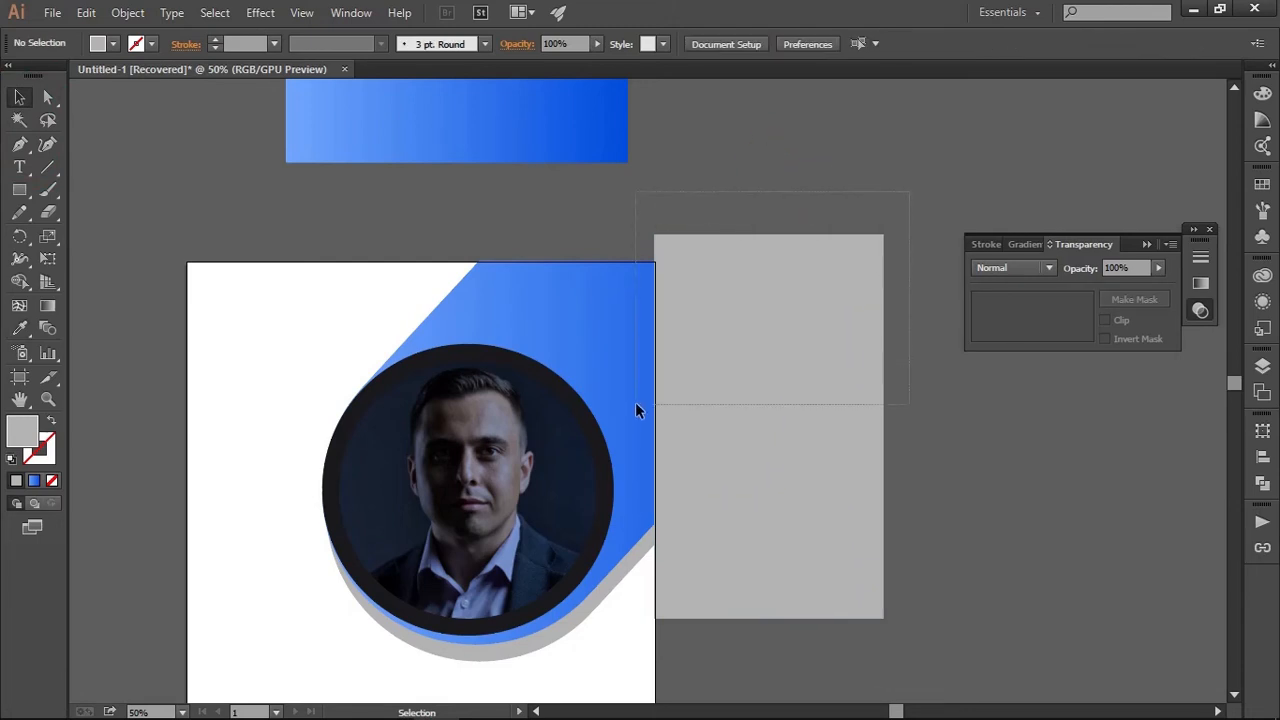
left_click_drag(637, 405, 637, 405)
left_click(19, 283)
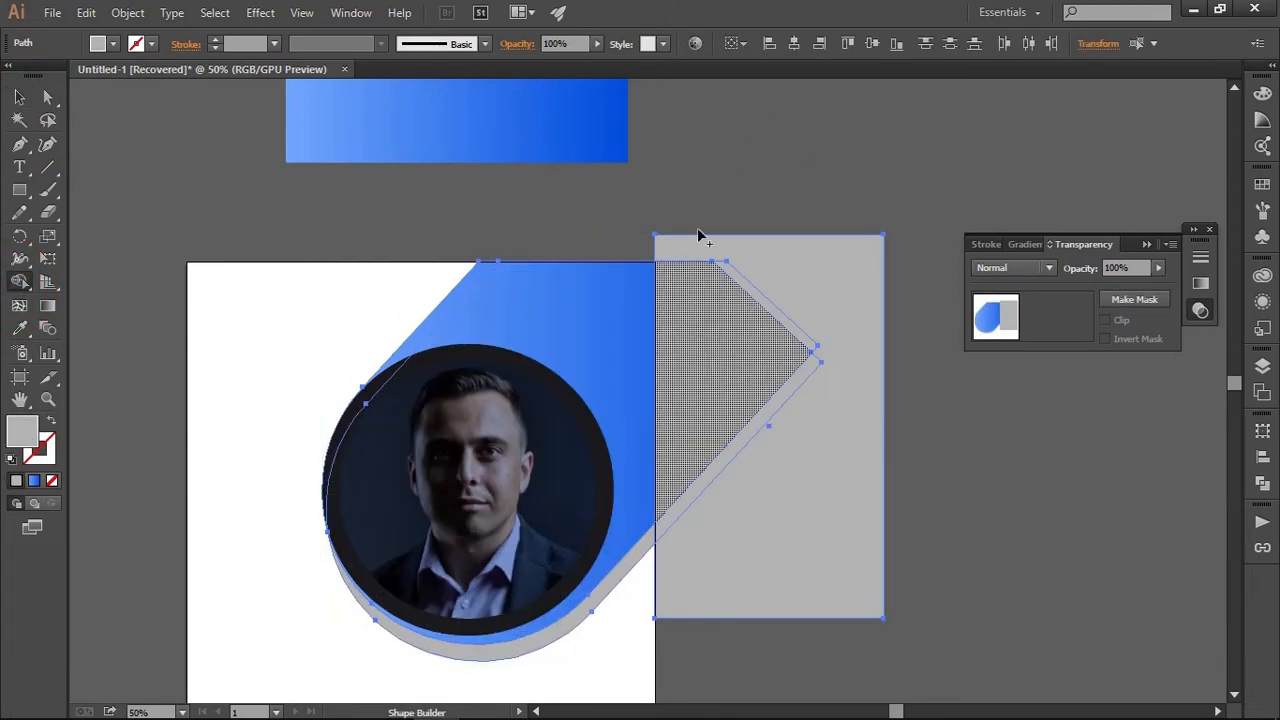
left_click_drag(704, 215, 745, 566)
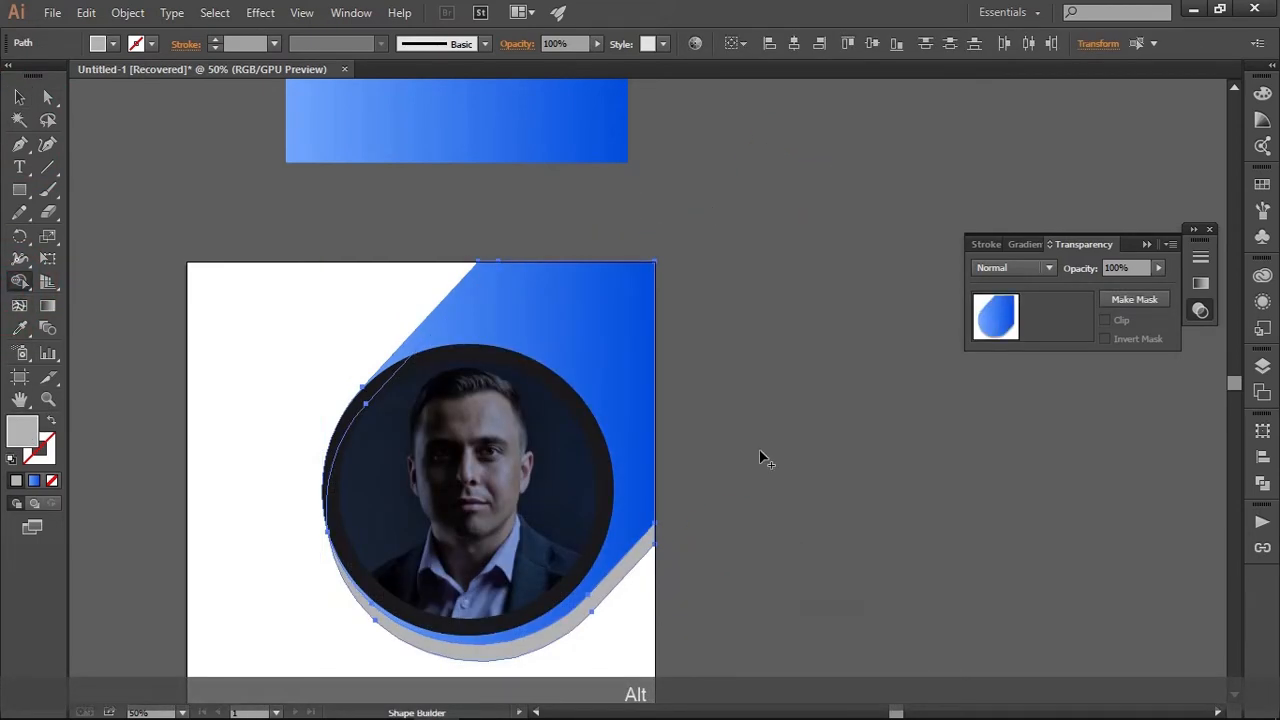
key("v")
left_click(745, 422)
Duplicate the light grey diagonal shape and place the copy down and to the right, overhanging the artboard's bottom-right corner
scroll(745, 422, "down", 3)
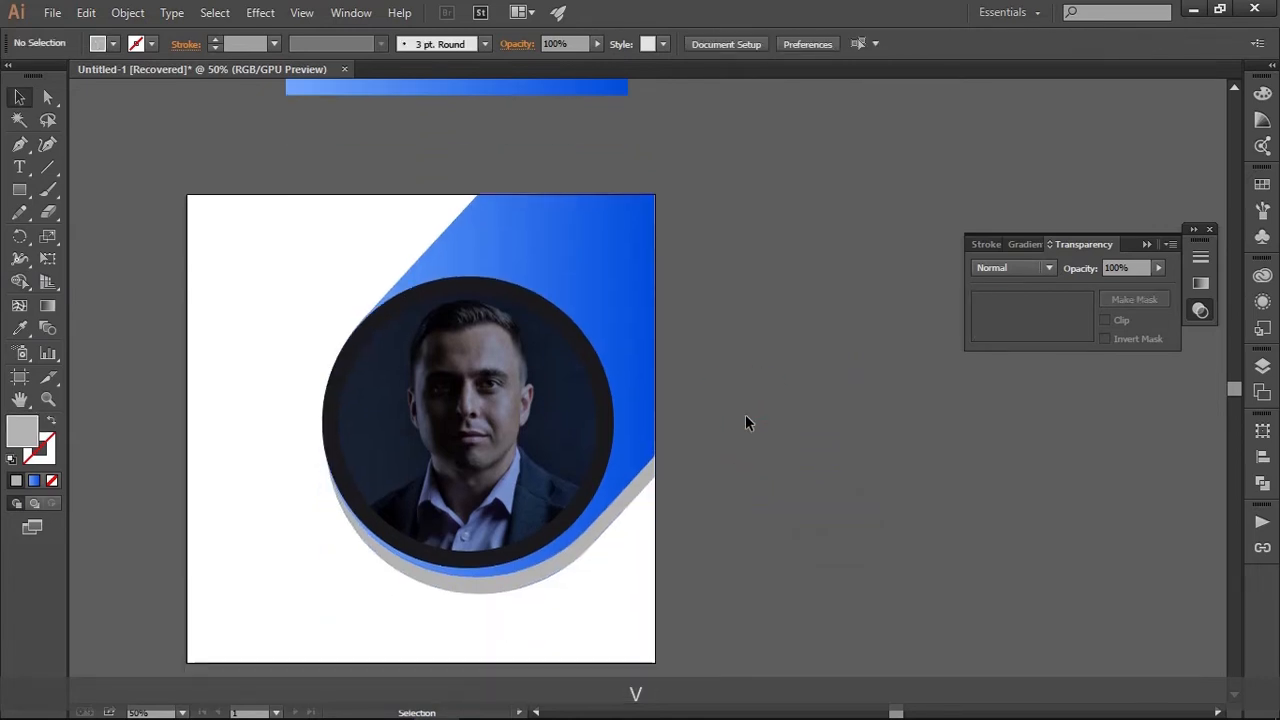
key("space")
left_click_drag(751, 383, 849, 417)
left_click(906, 363, "alt")
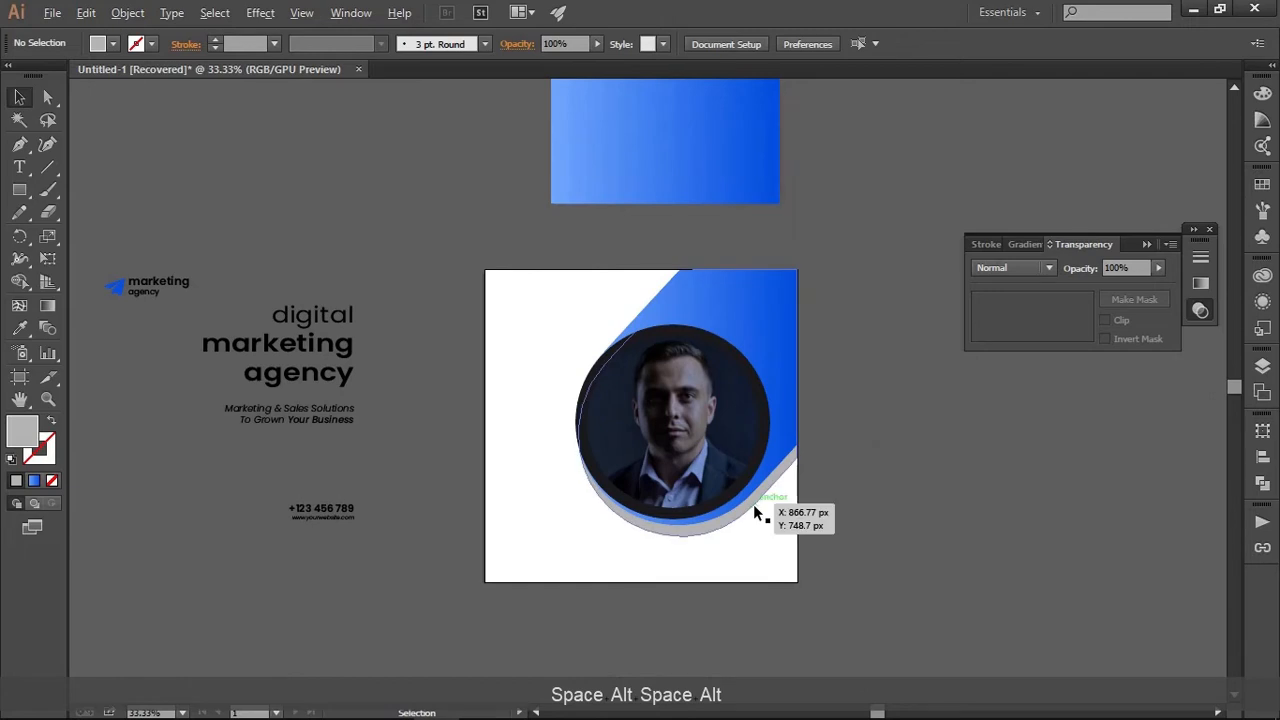
key("alt")
left_click_drag(755, 506, 818, 590)
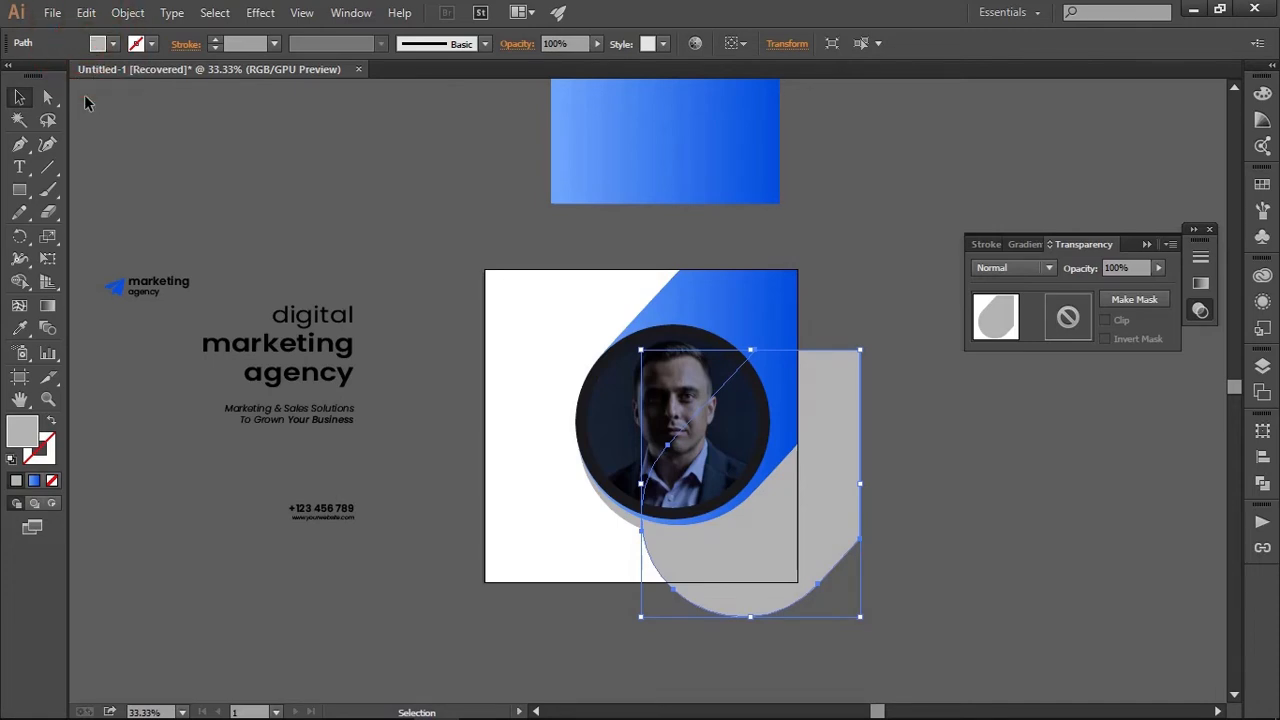
Fill the duplicated shape with a dark grey swatch
left_click(92, 44)
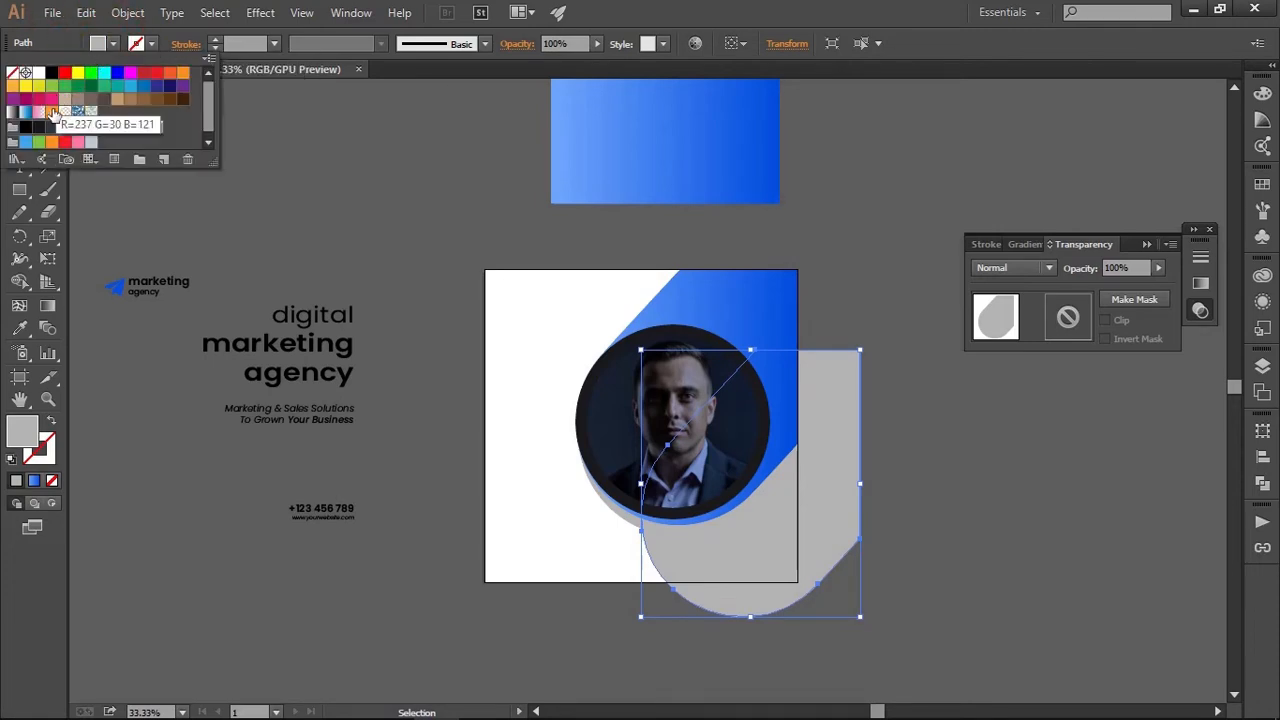
left_click(52, 127)
left_click(64, 128)
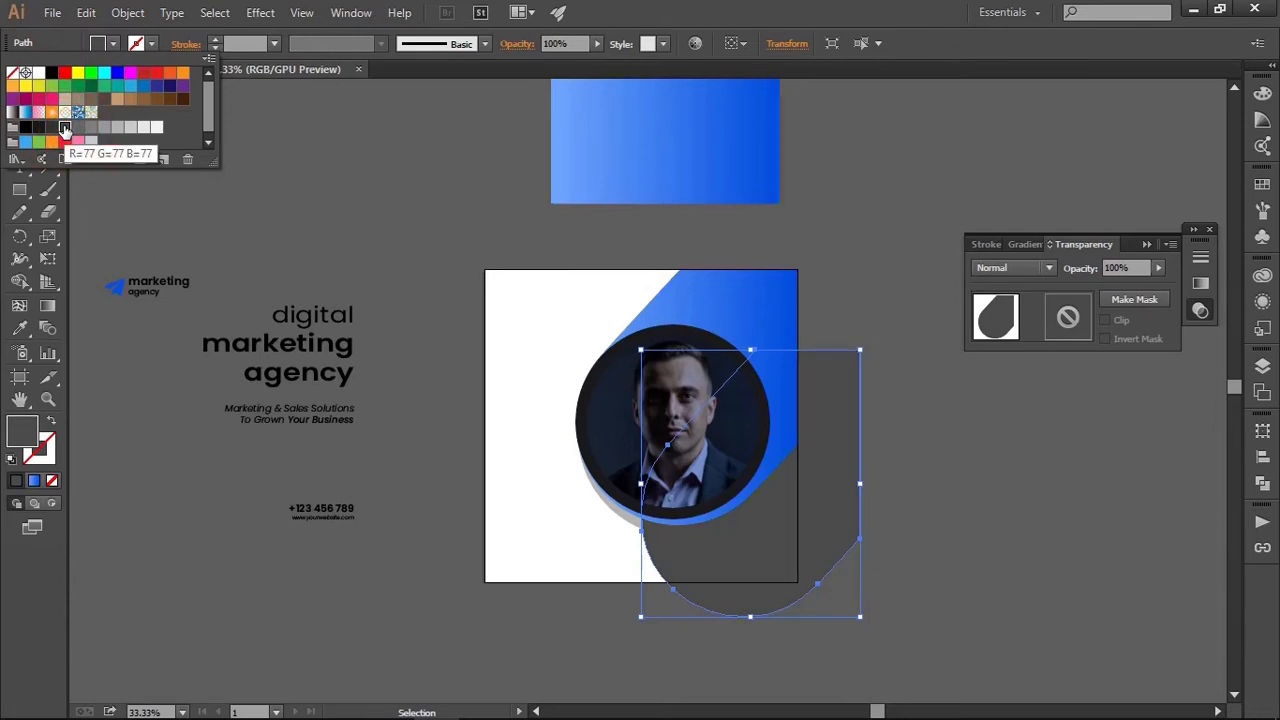
left_click(98, 45)
left_click(52, 127)
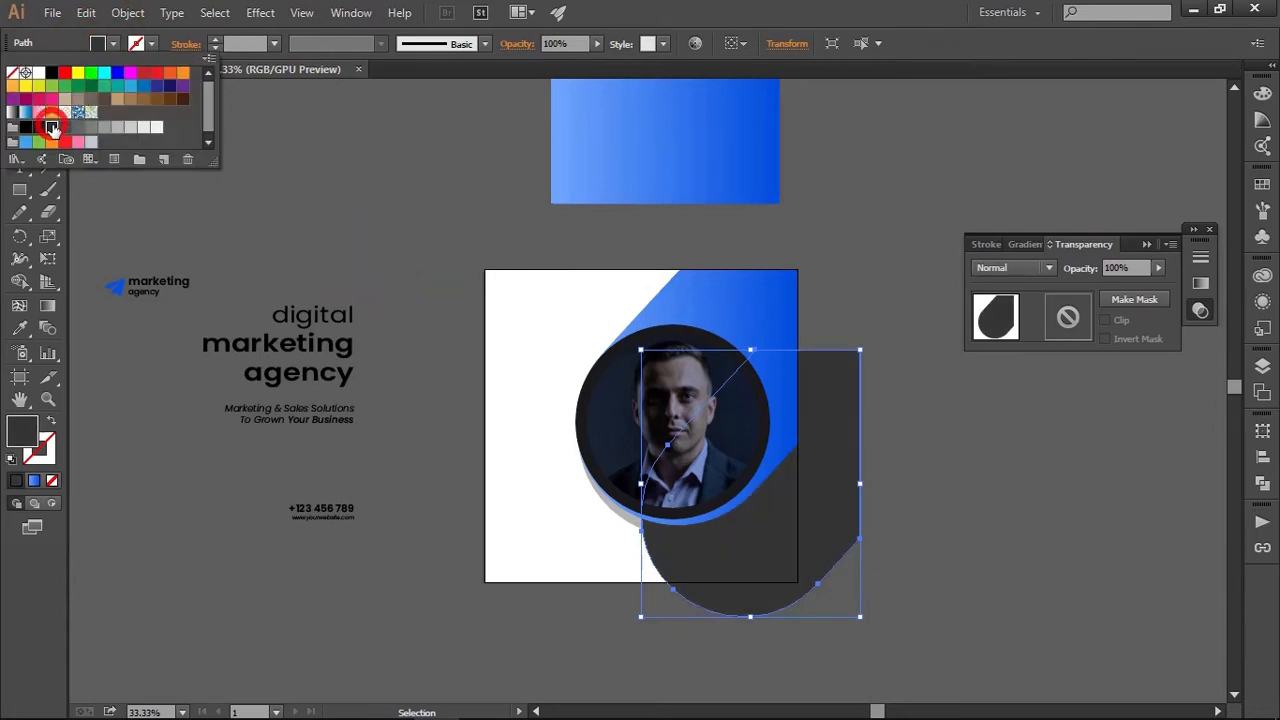
left_click(951, 444)
Send the dark grey shape to the back, behind the photo and the other diagonal shapes
key("ctrl")
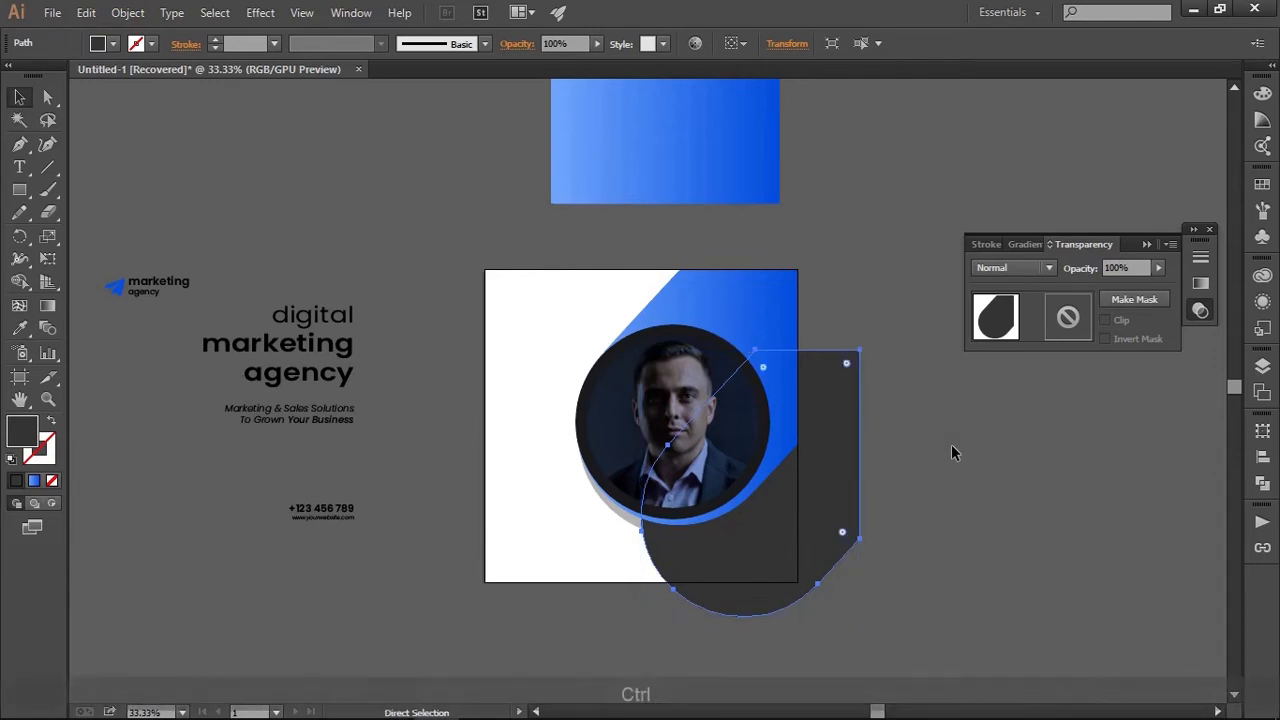
key("ctrl+shift+p")
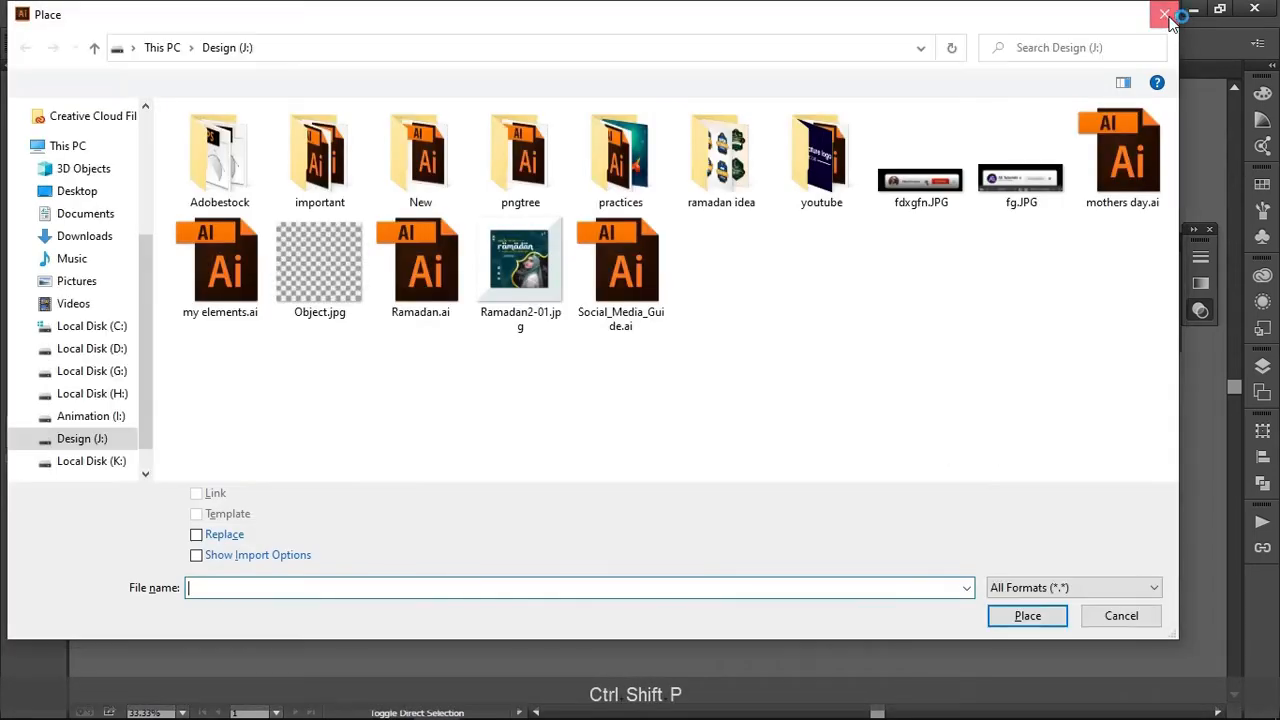
left_click(1169, 15)
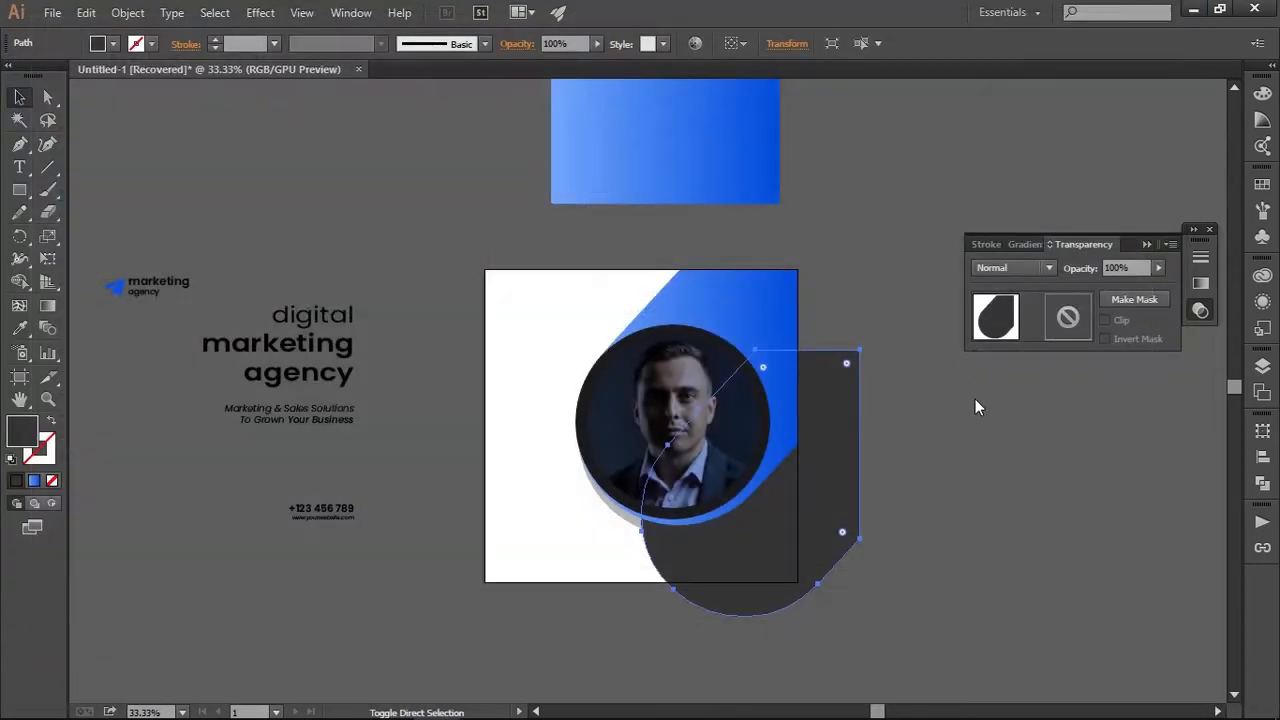
right_click(787, 496)
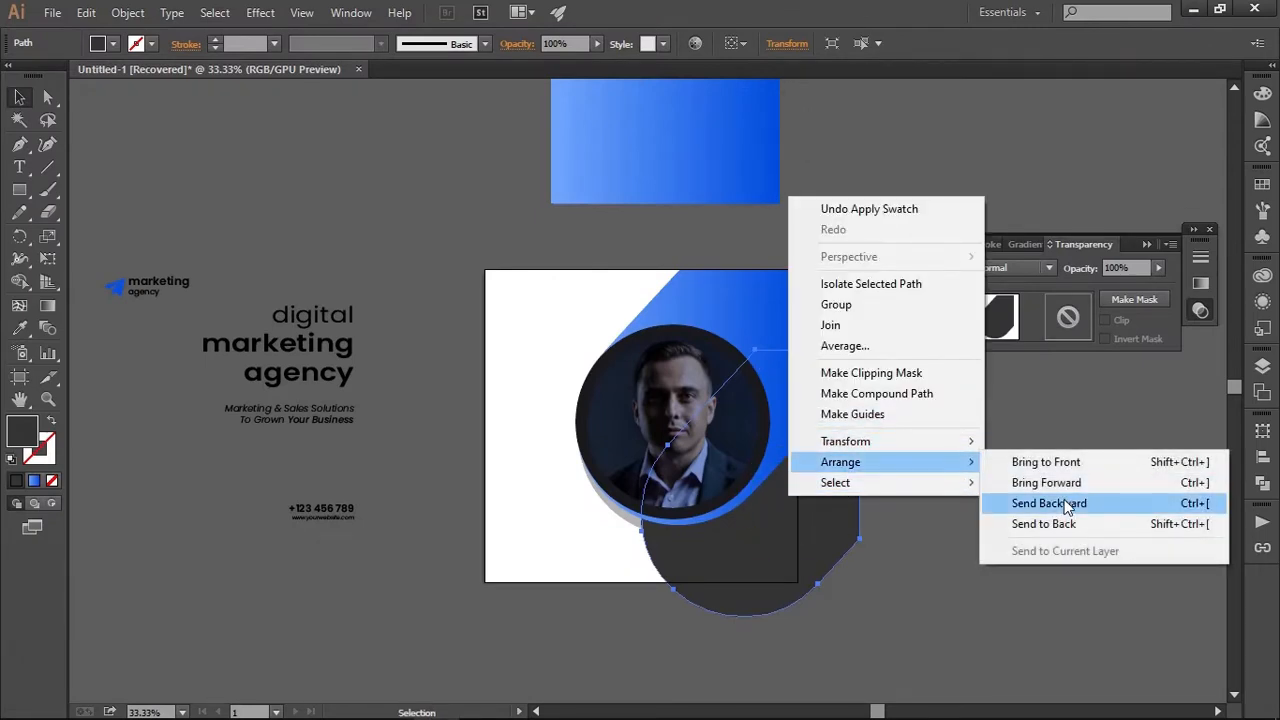
left_click(1064, 524)
left_click(1005, 528)
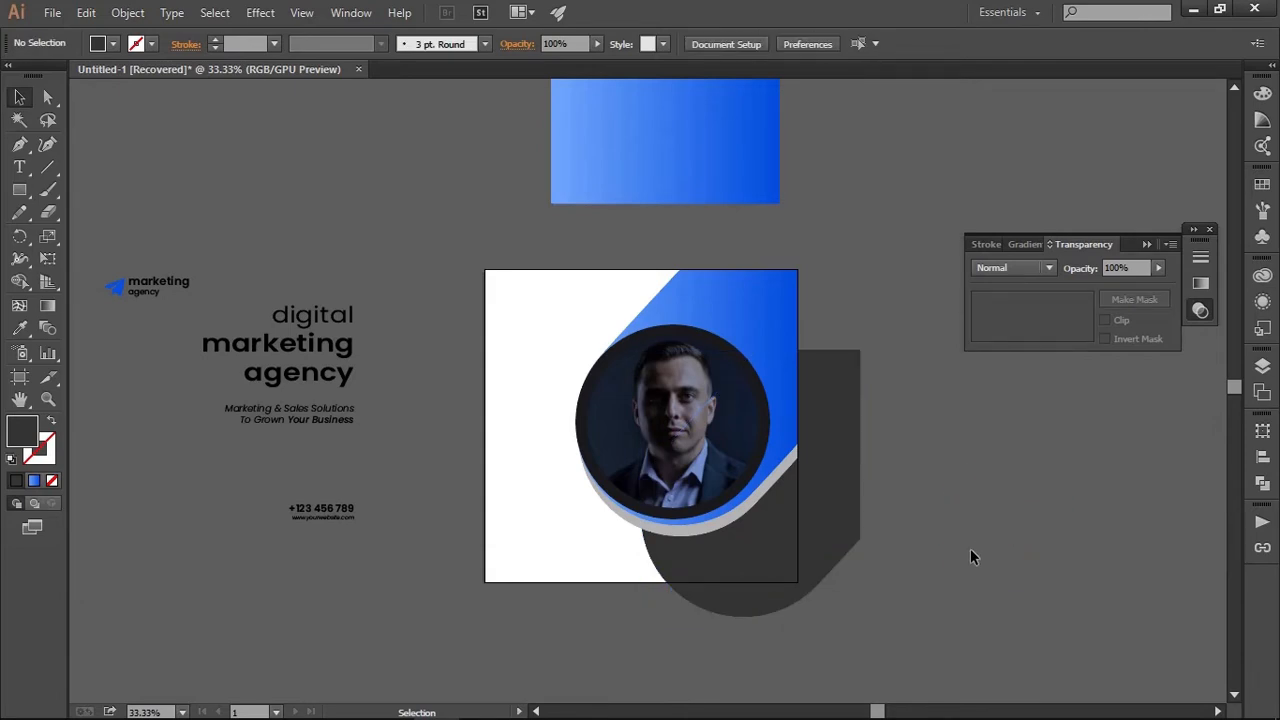
Scale the circular photo with its frame and the blue and light grey shapes down together toward the artboard's top-right corner
scroll(970, 548, "up", 3)
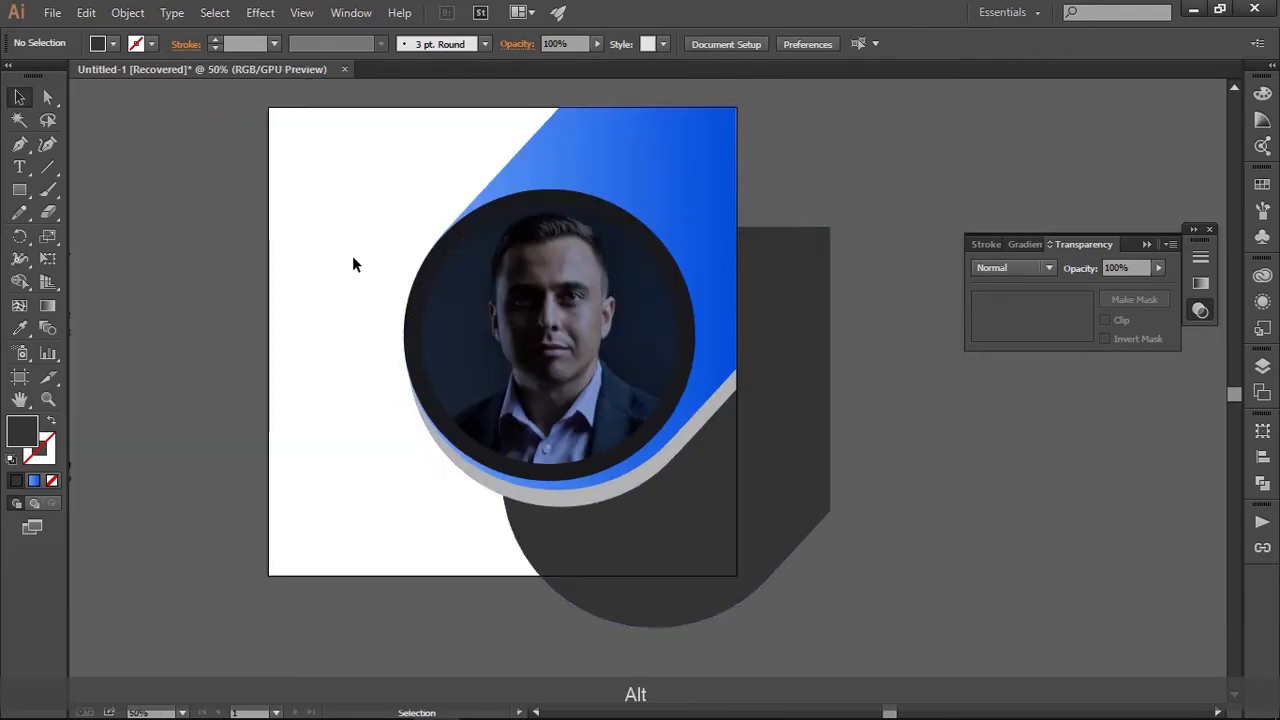
left_click_drag(352, 256, 445, 378)
scroll(445, 381, "down", 2)
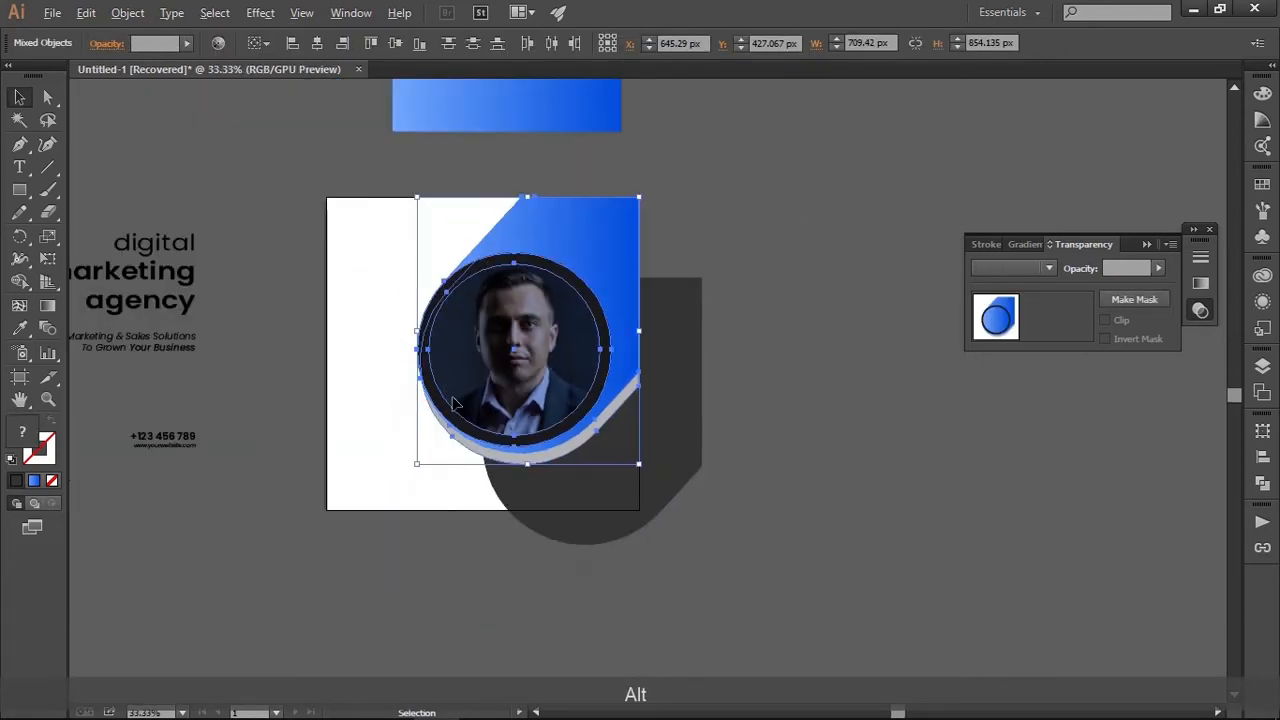
left_click_drag(418, 466, 451, 424)
left_click(745, 510)
Draw a rectangle about 858 x 233 px just below the artboard's bottom edge, covering the overhanging end of the dark grey shape
scroll(800, 492, "up", 1)
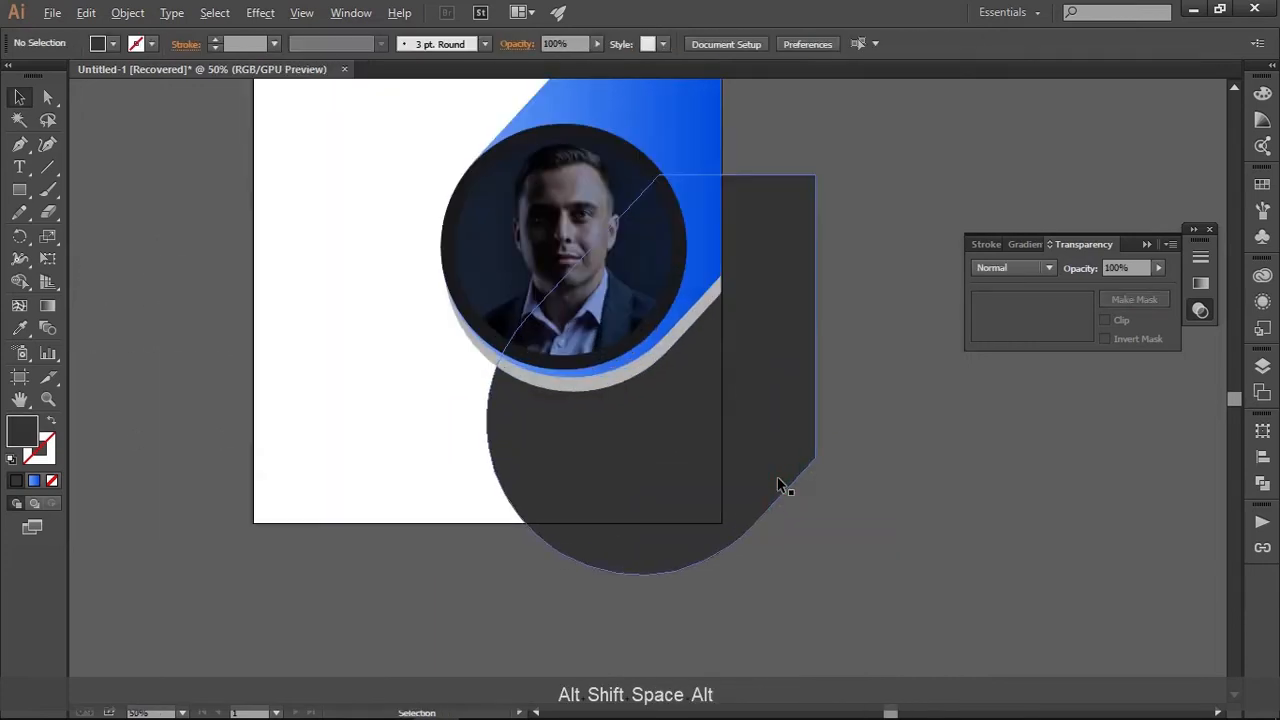
left_click_drag(850, 445, 860, 491)
left_click(893, 537)
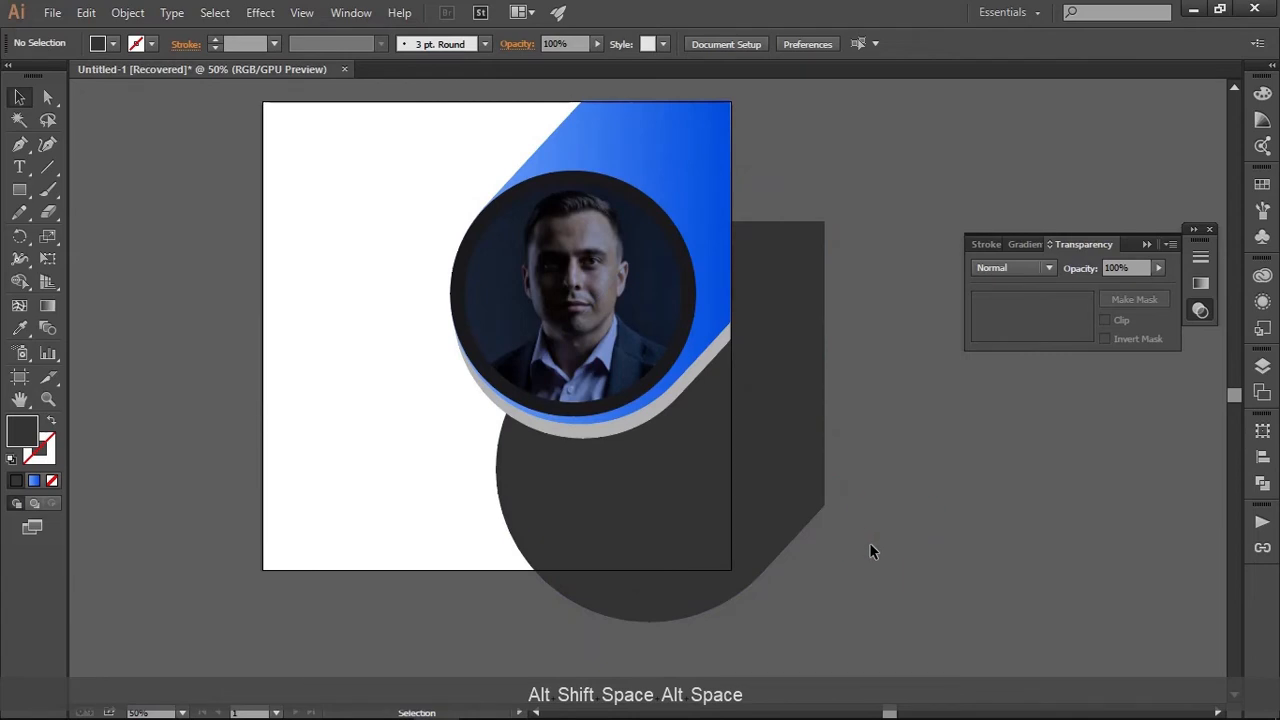
scroll(870, 545, "down", 1)
left_click_drag(869, 542, 756, 527)
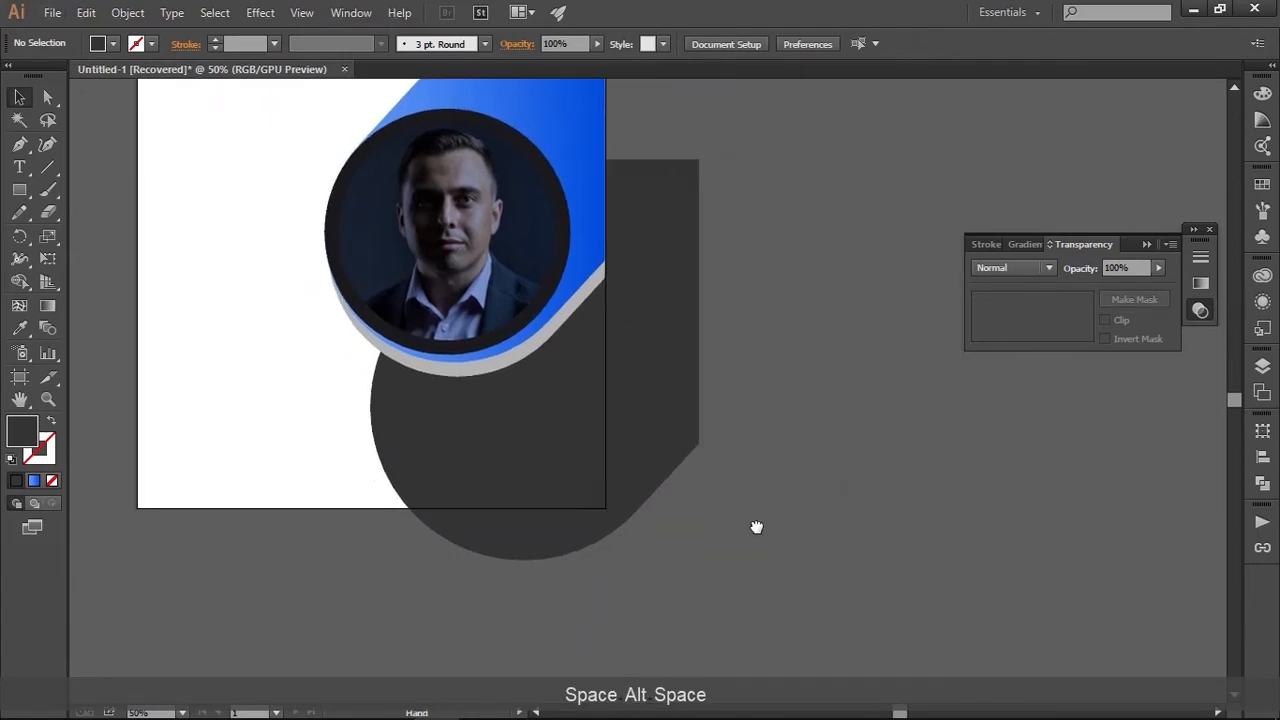
left_click(19, 189)
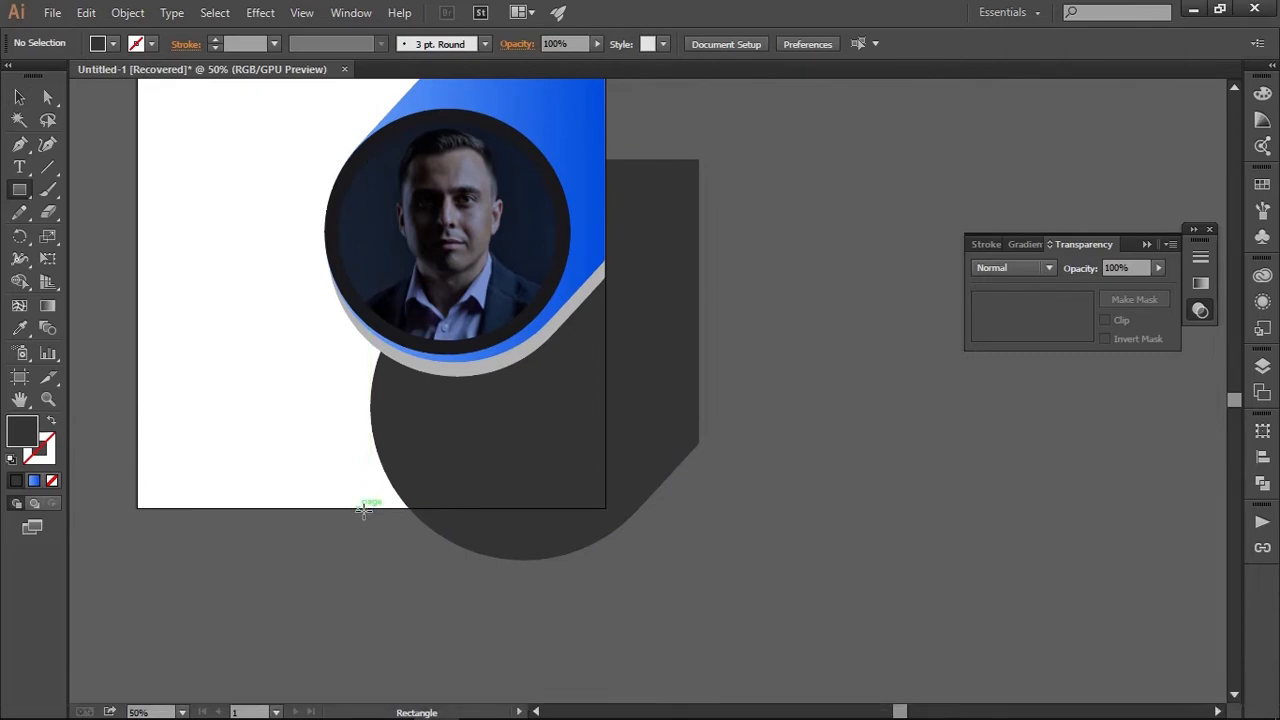
mouse_move(360, 509)
left_mouse_down()
mouse_move(631, 600)
mouse_move(760, 616)
left_mouse_up()
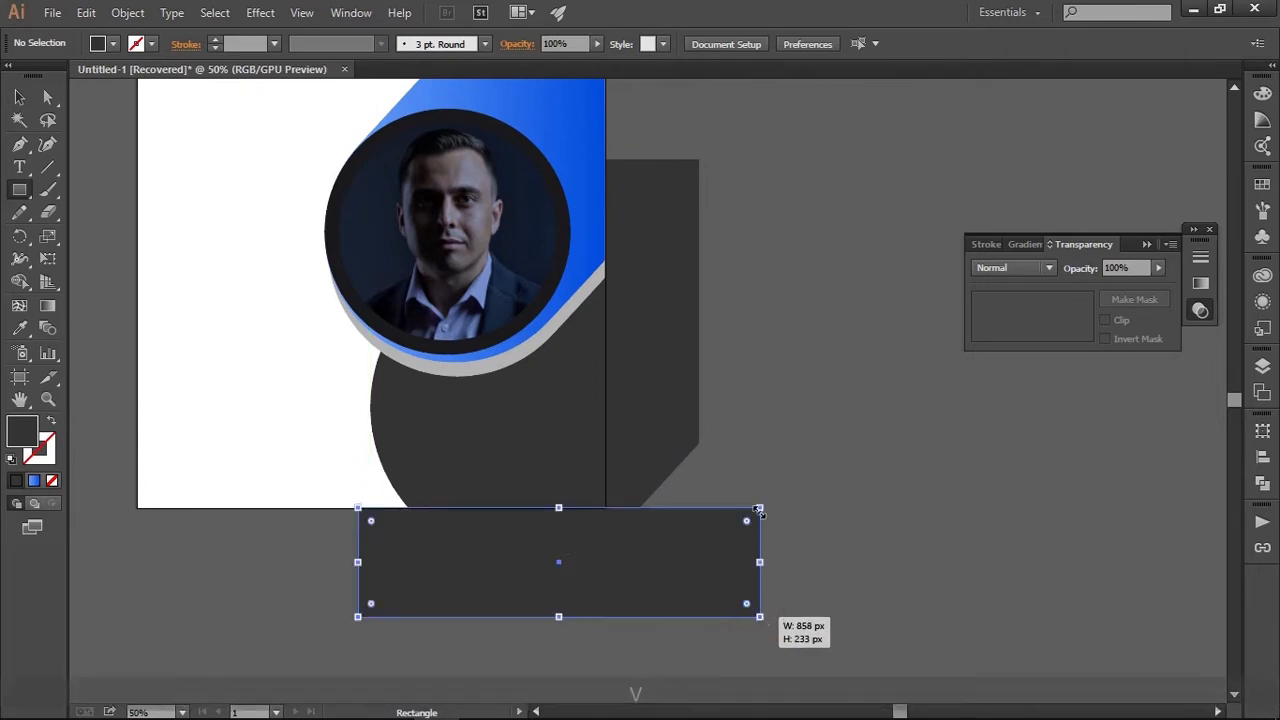
Remove the rectangle and the part of the dark grey shape below the artboard's bottom edge with Shape Builder
key("v")
left_click_drag(754, 419, 561, 599)
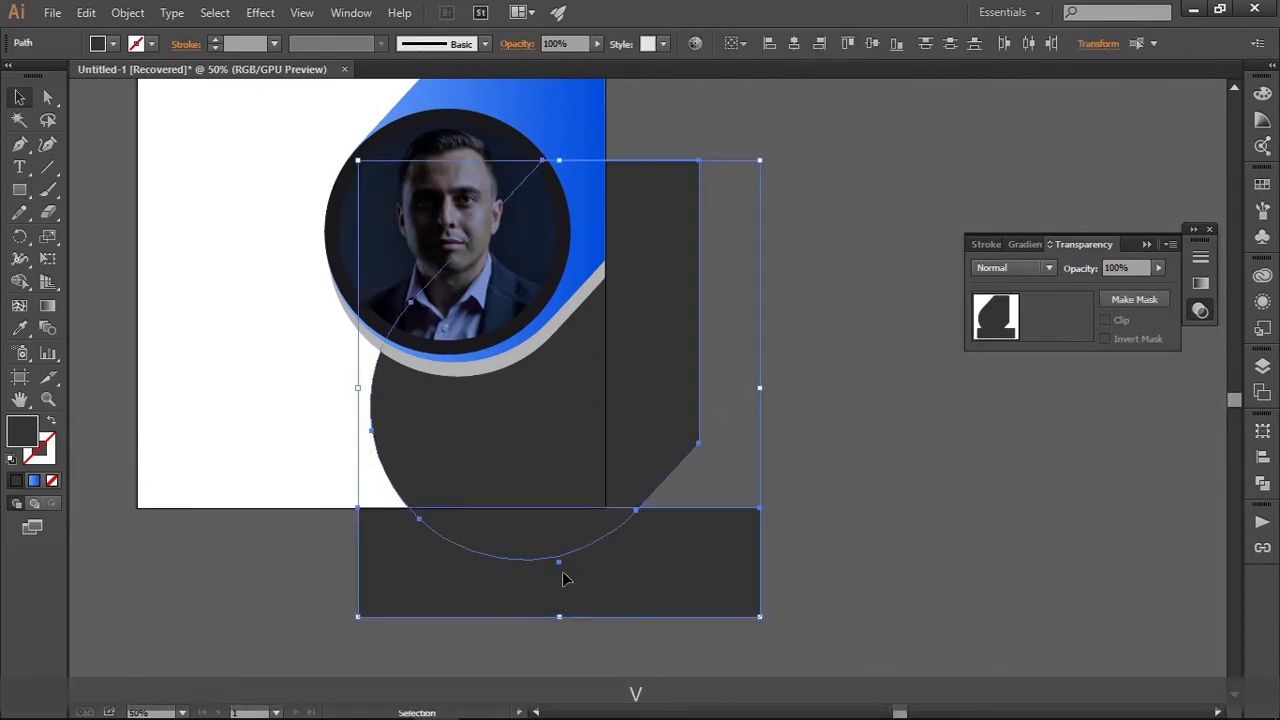
left_click(20, 282)
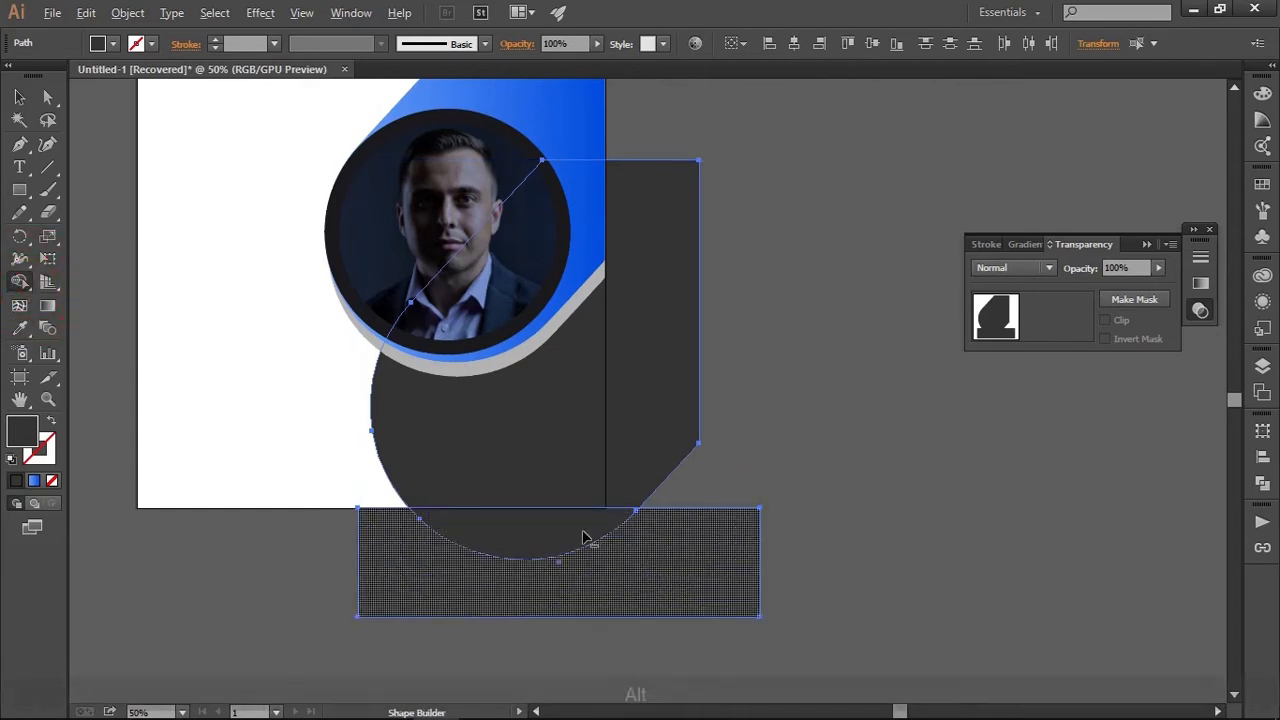
left_click_drag(585, 538, 632, 638)
key("v")
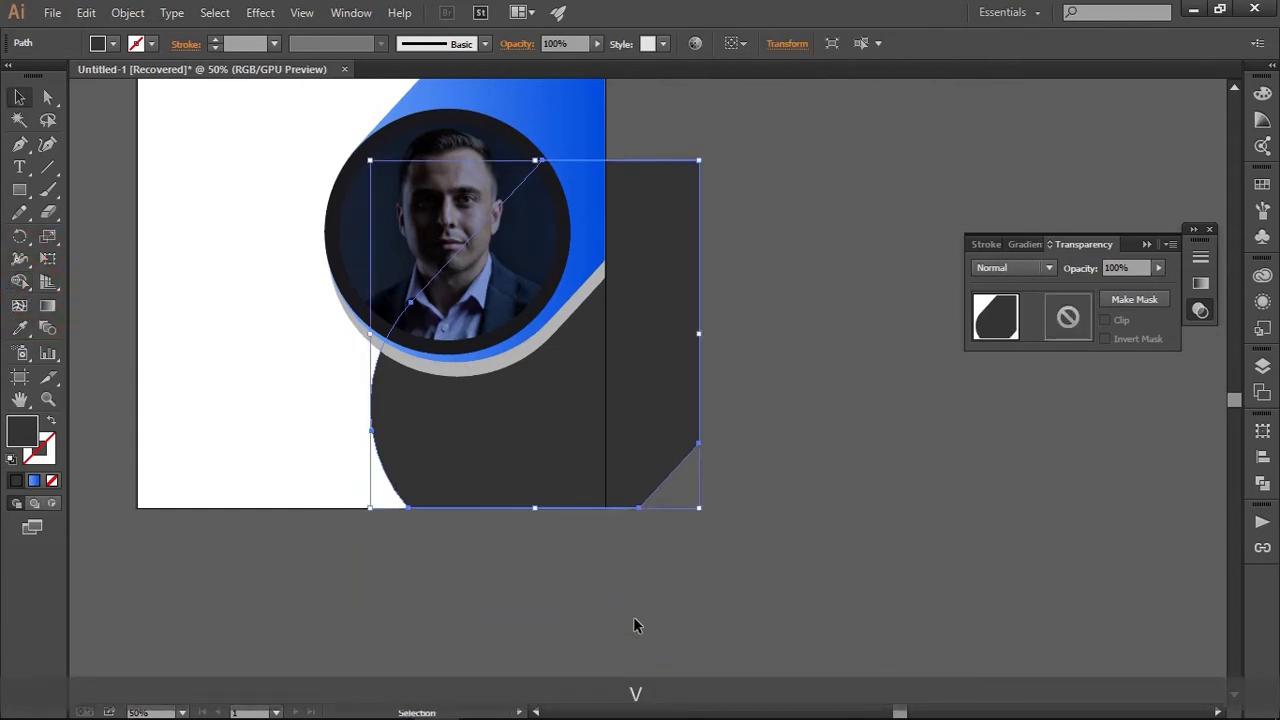
left_click(665, 604)
Draw a tall rectangle along the artboard's right edge, covering the overhanging side of the dark grey shape
left_click_drag(733, 525, 715, 577)
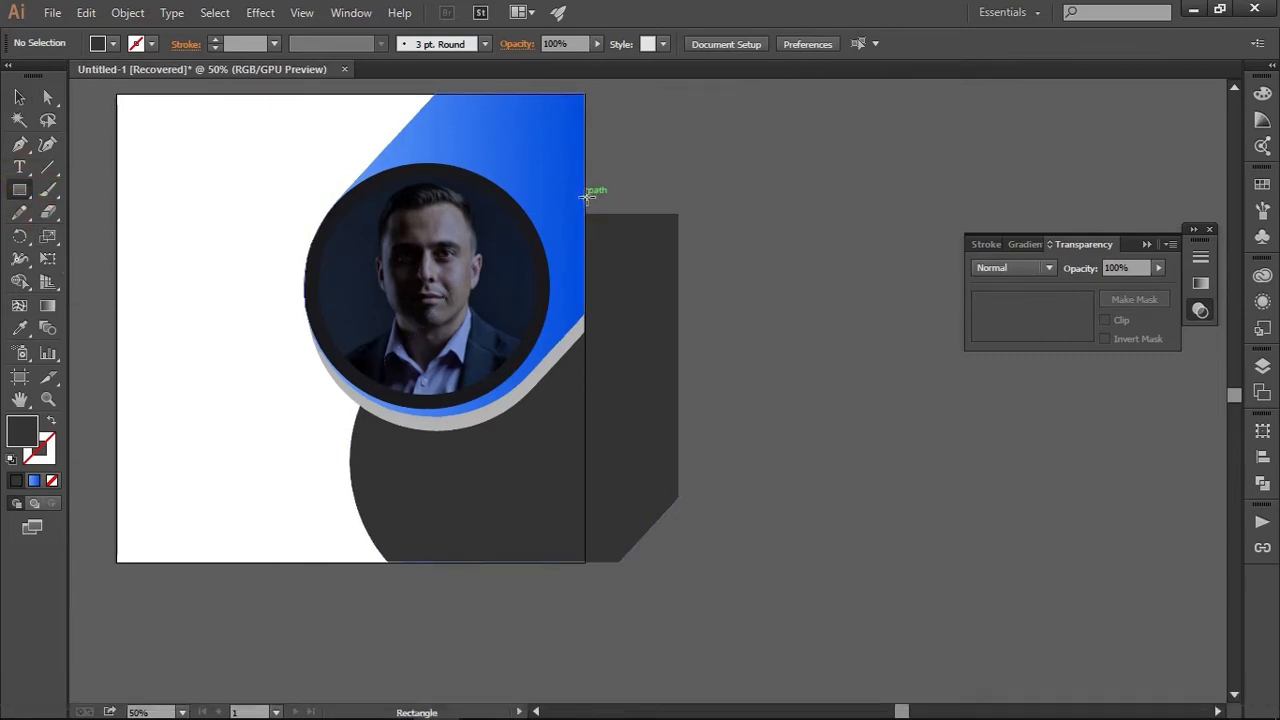
left_click_drag(585, 197, 750, 618)
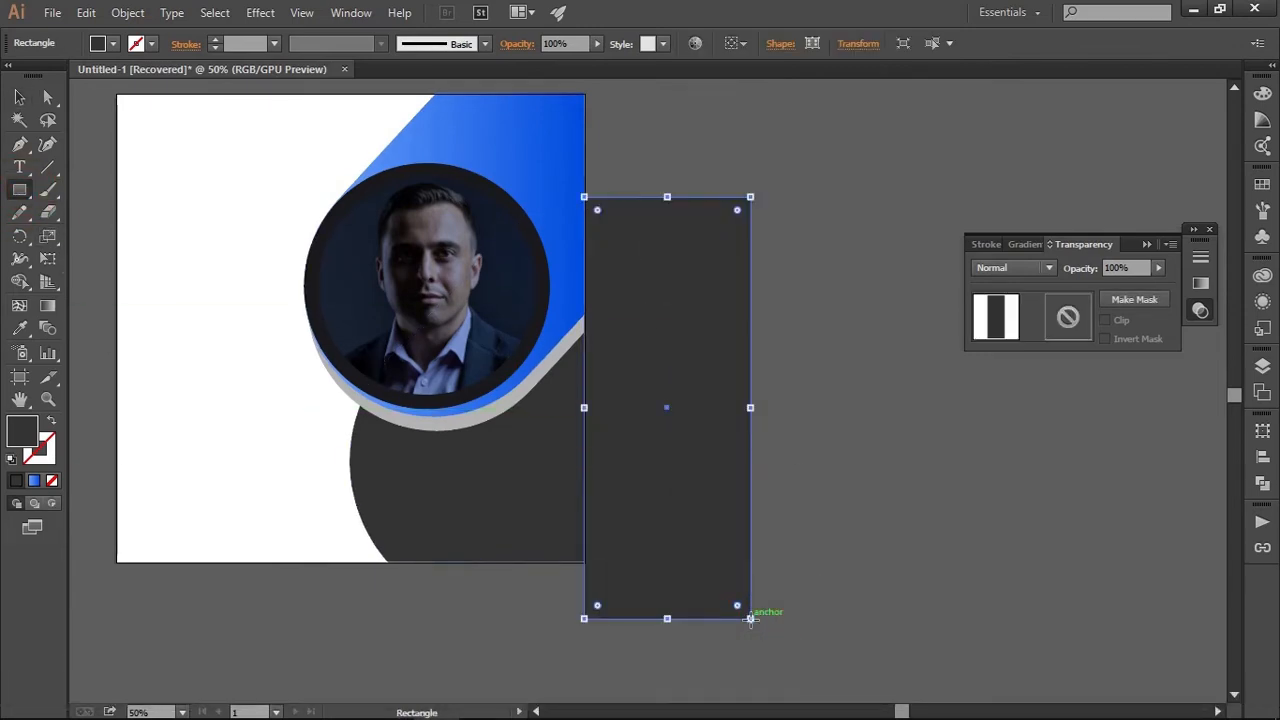
key("v")
left_click(845, 393)
Remove the tall rectangle and the part of the dark grey shape beyond the artboard's right edge with Shape Builder
left_click_drag(794, 469, 549, 586)
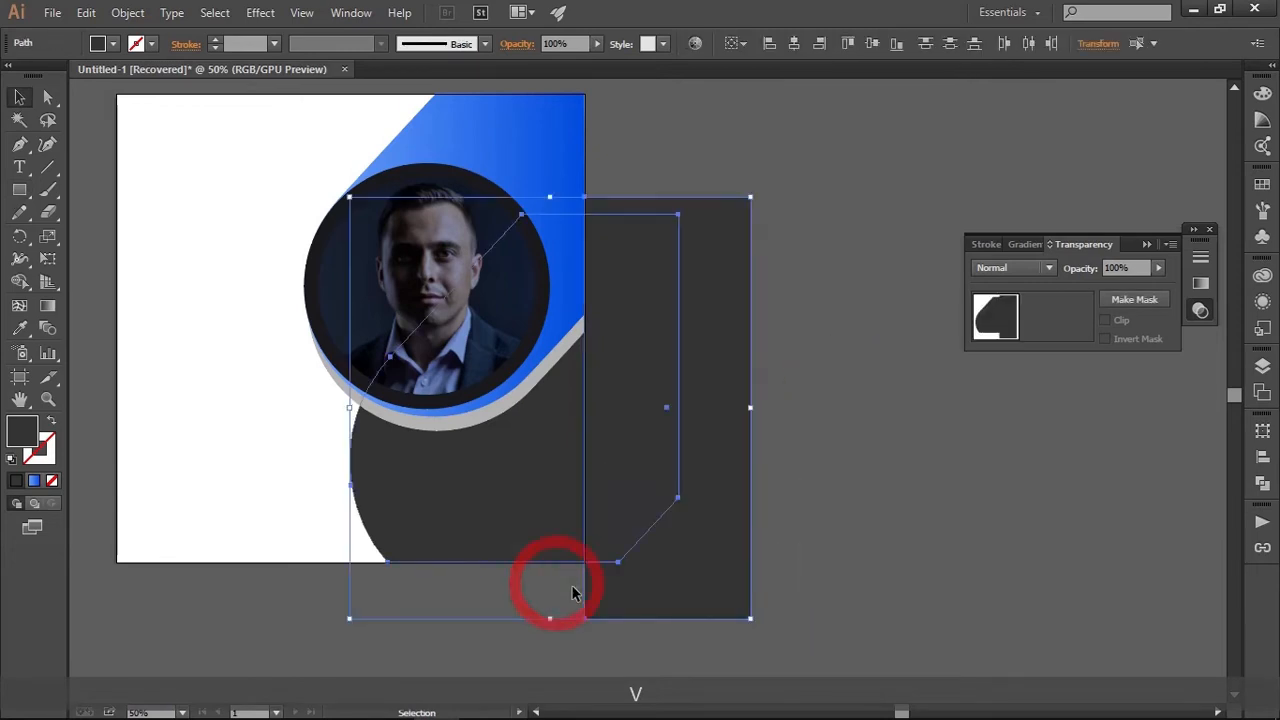
left_click(20, 286)
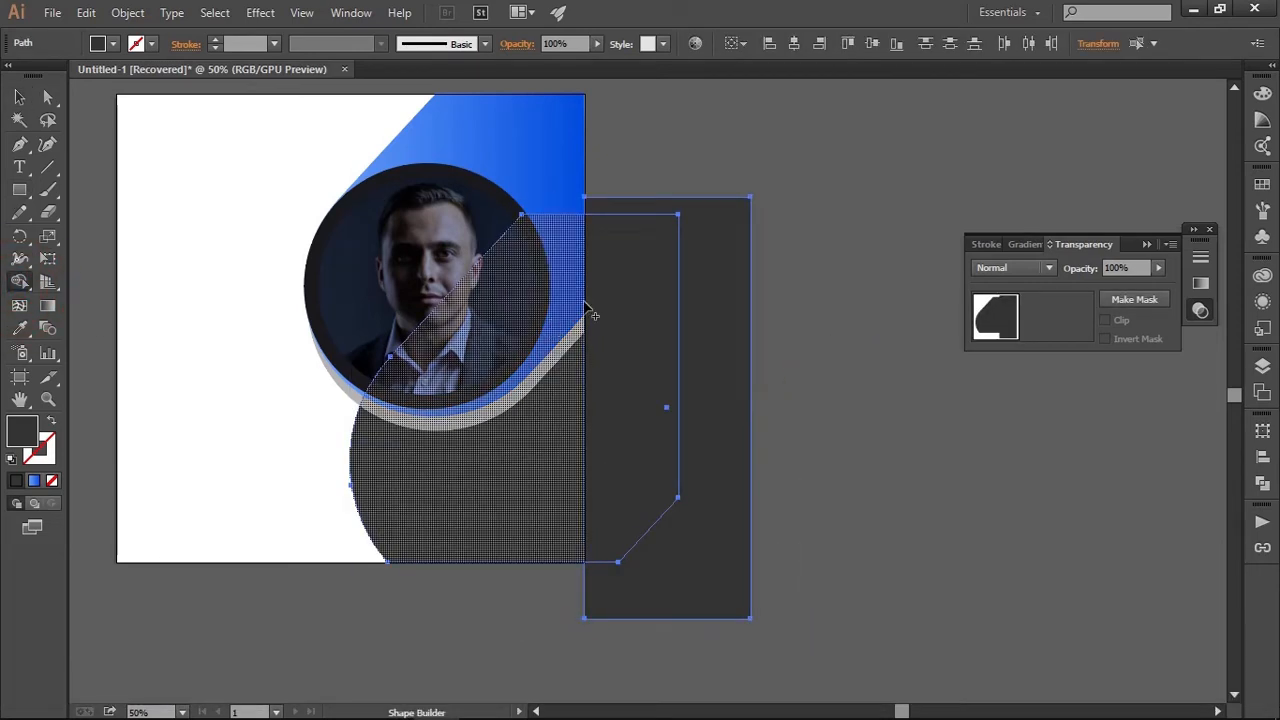
left_click(614, 306, "alt")
key("v")
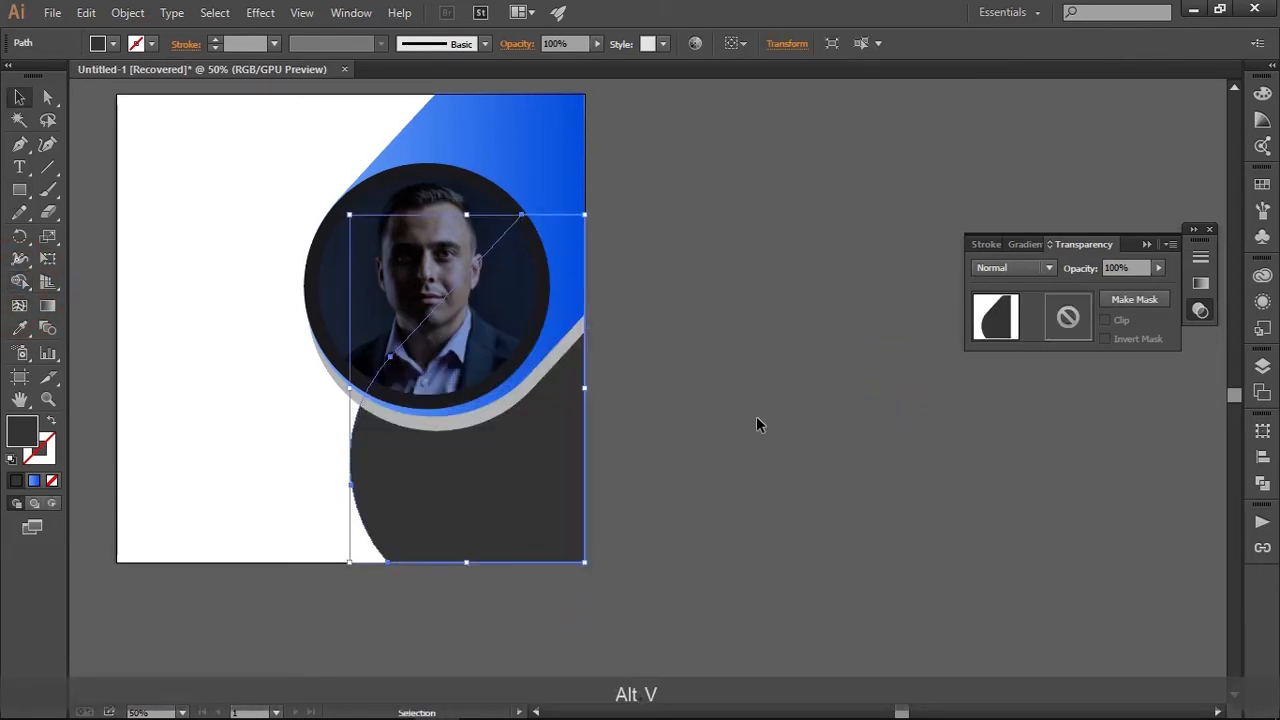
Left-align the "digital marketing agency" headline text and move it close to the artboard's left edge
left_click(757, 423)
scroll(757, 423, "down", 1)
left_click_drag(757, 423, 928, 432)
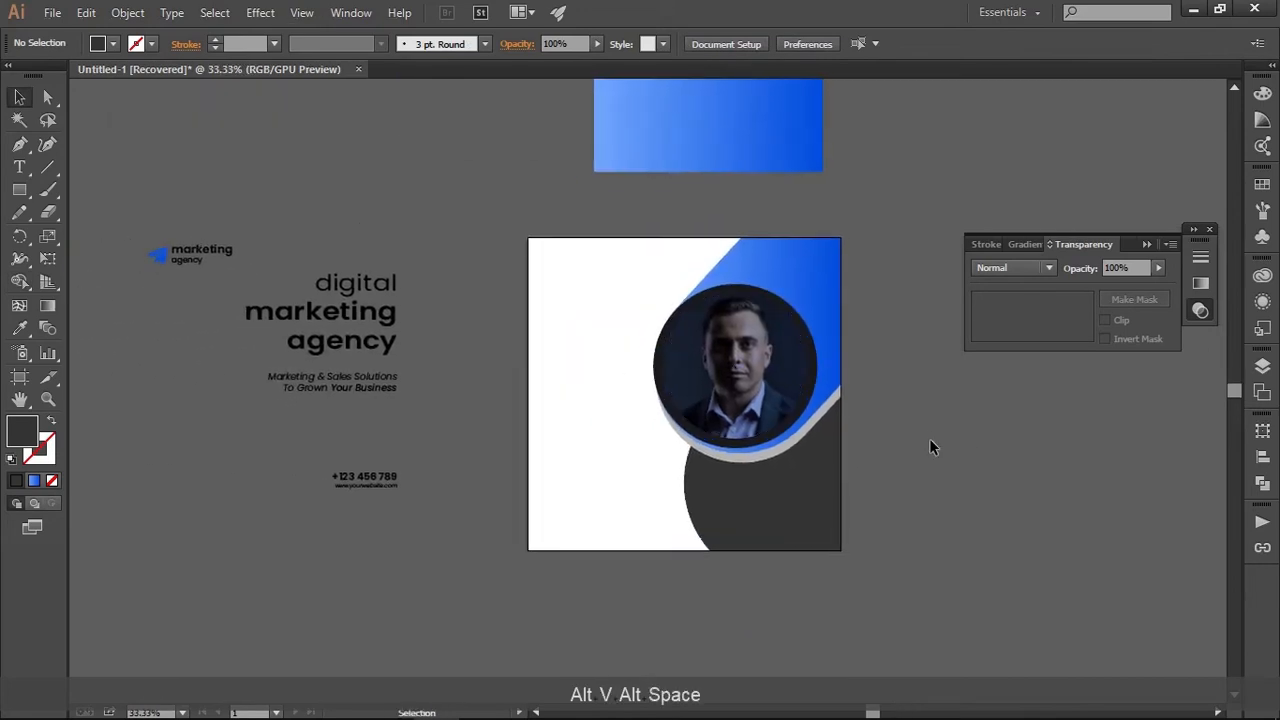
left_click(325, 323)
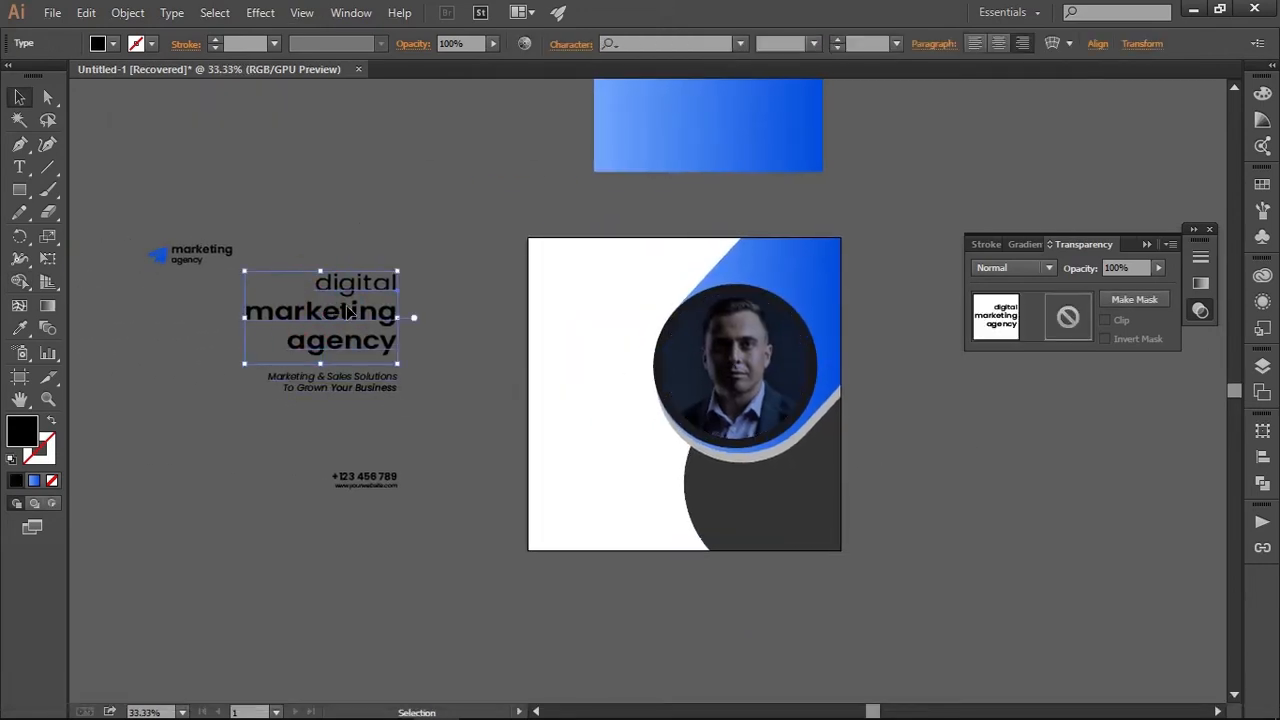
left_click(399, 245)
scroll(312, 295, "up", 1)
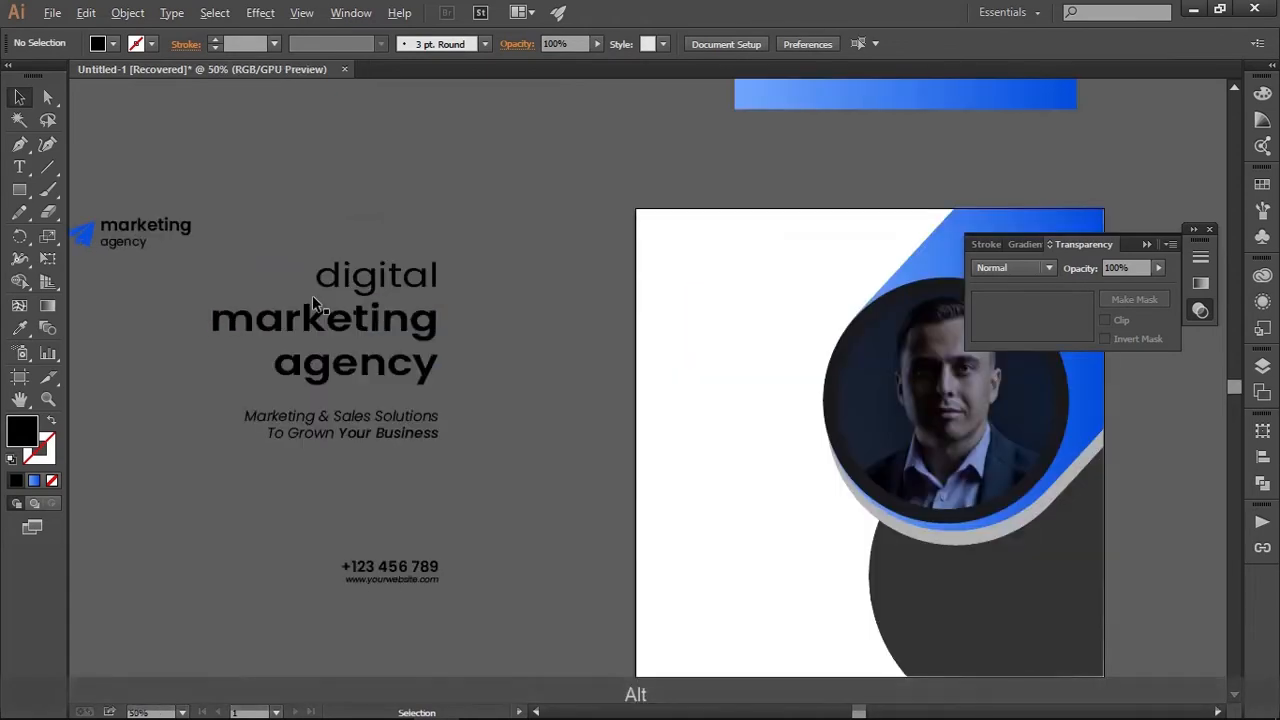
left_click_drag(524, 340, 451, 310)
scroll(441, 302, "down", 1)
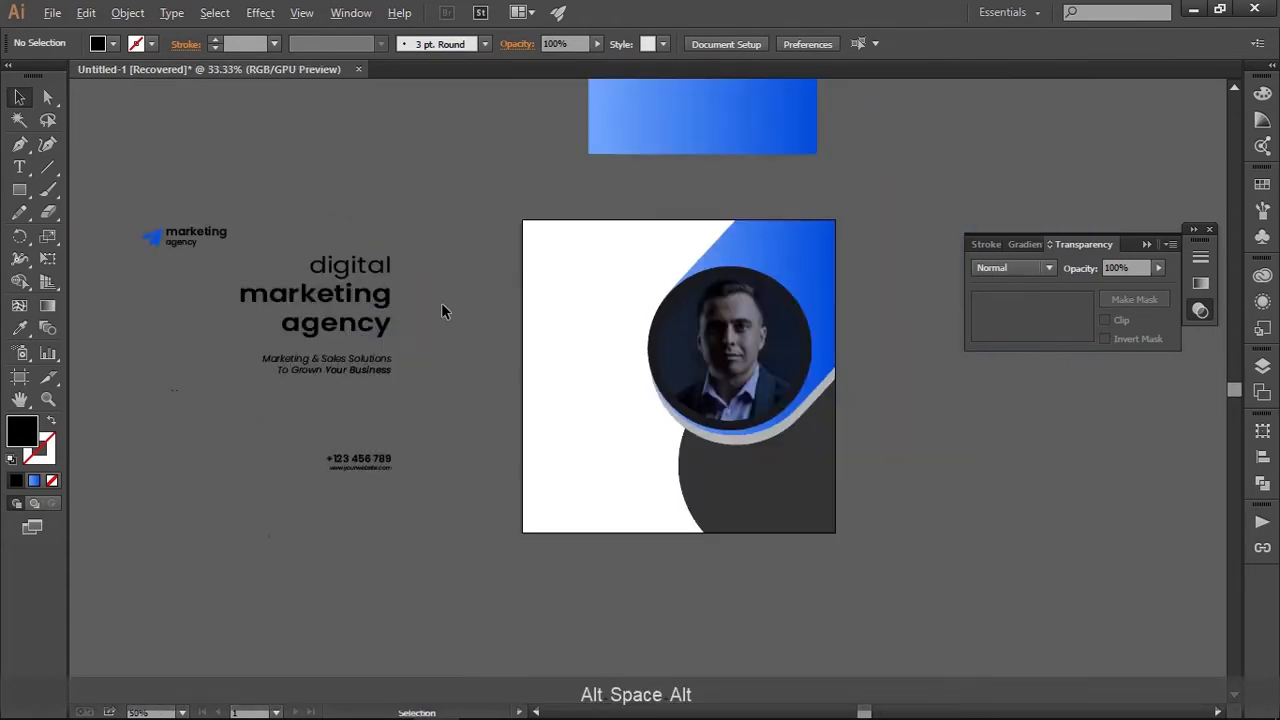
left_click(362, 300)
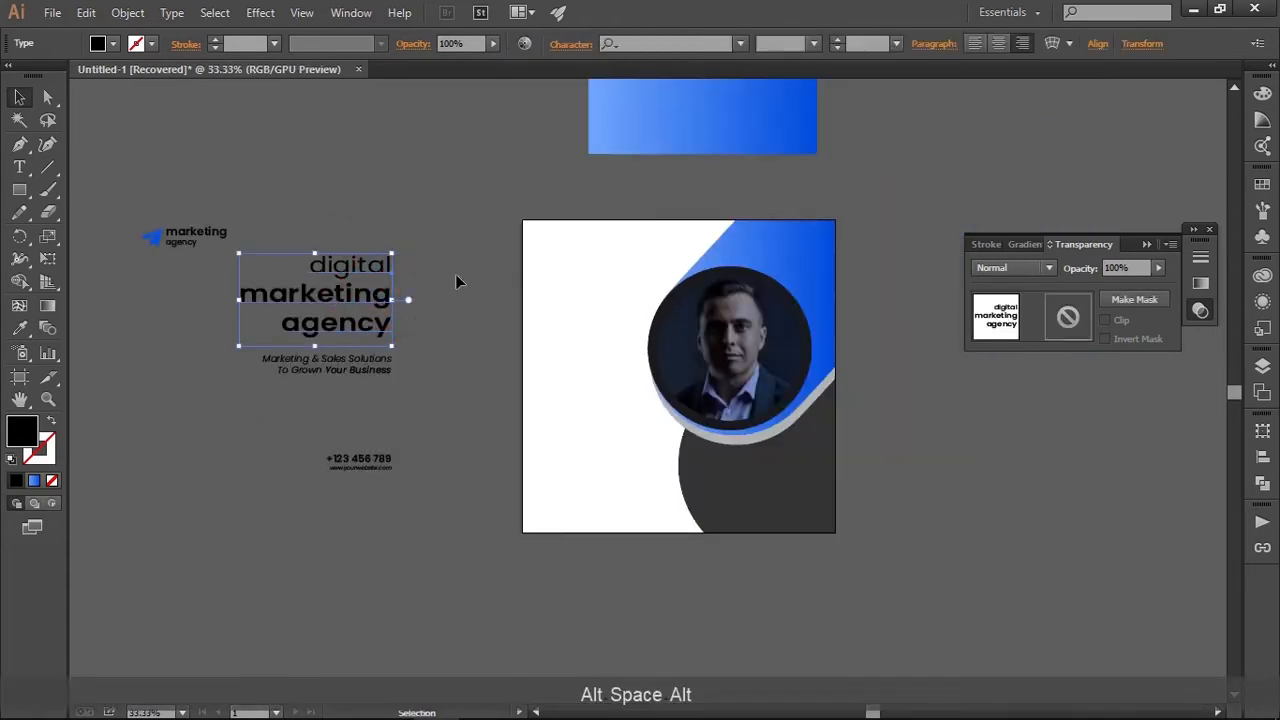
left_click(975, 43)
left_click_drag(460, 266, 425, 258)
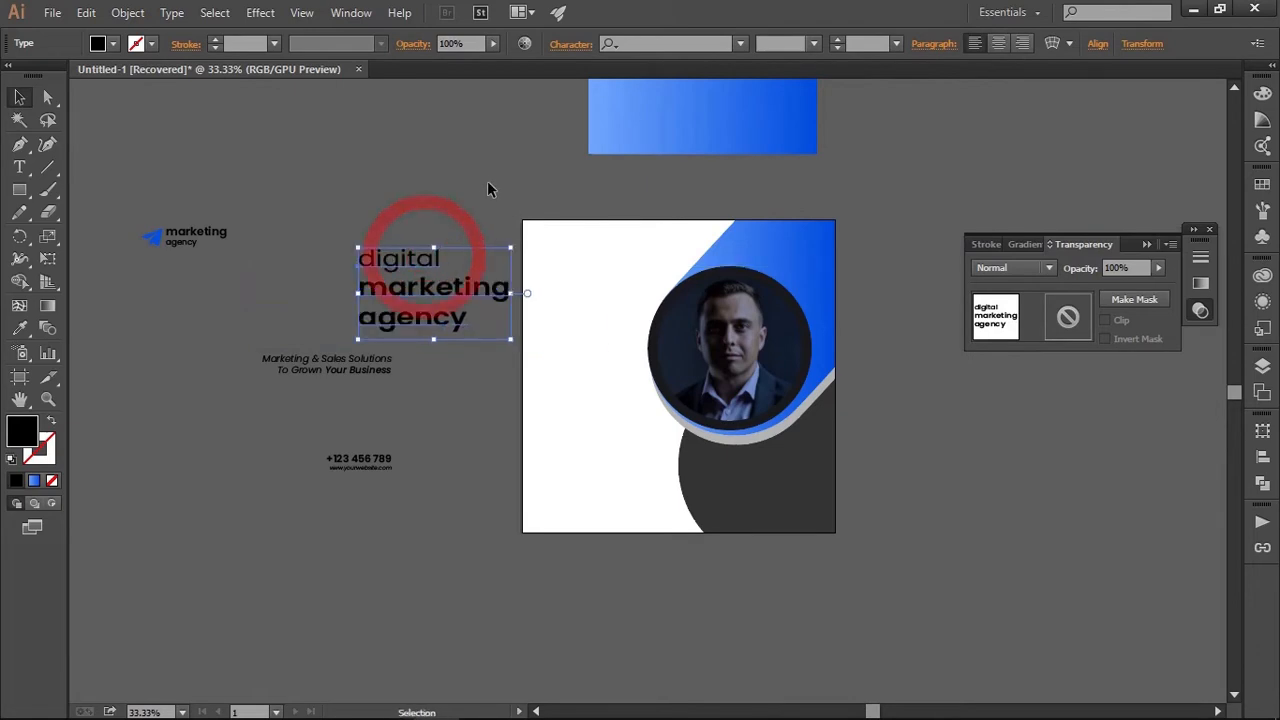
left_click(481, 176)
Move the blue paper-plane "marketing agency" logo into the artboard's upper-left corner
scroll(466, 290, "up", 1)
left_click(423, 300)
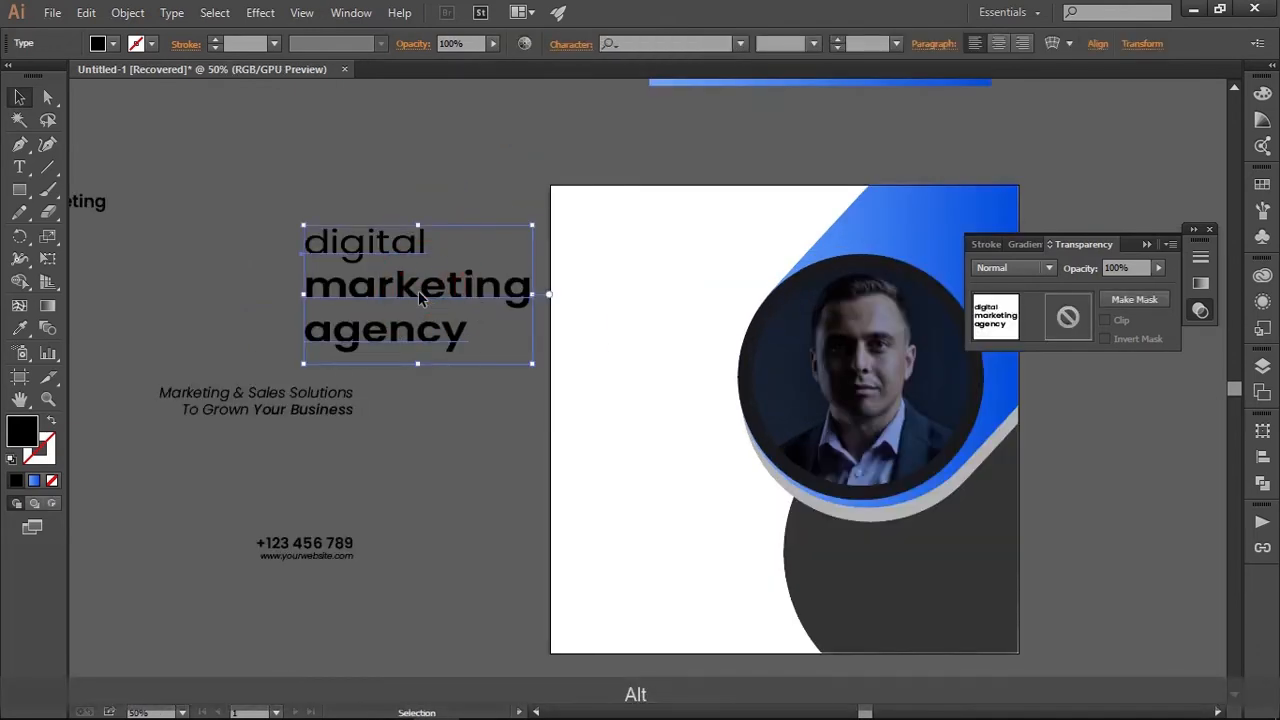
left_click(330, 152)
left_click_drag(201, 175, 373, 240)
left_click(329, 212)
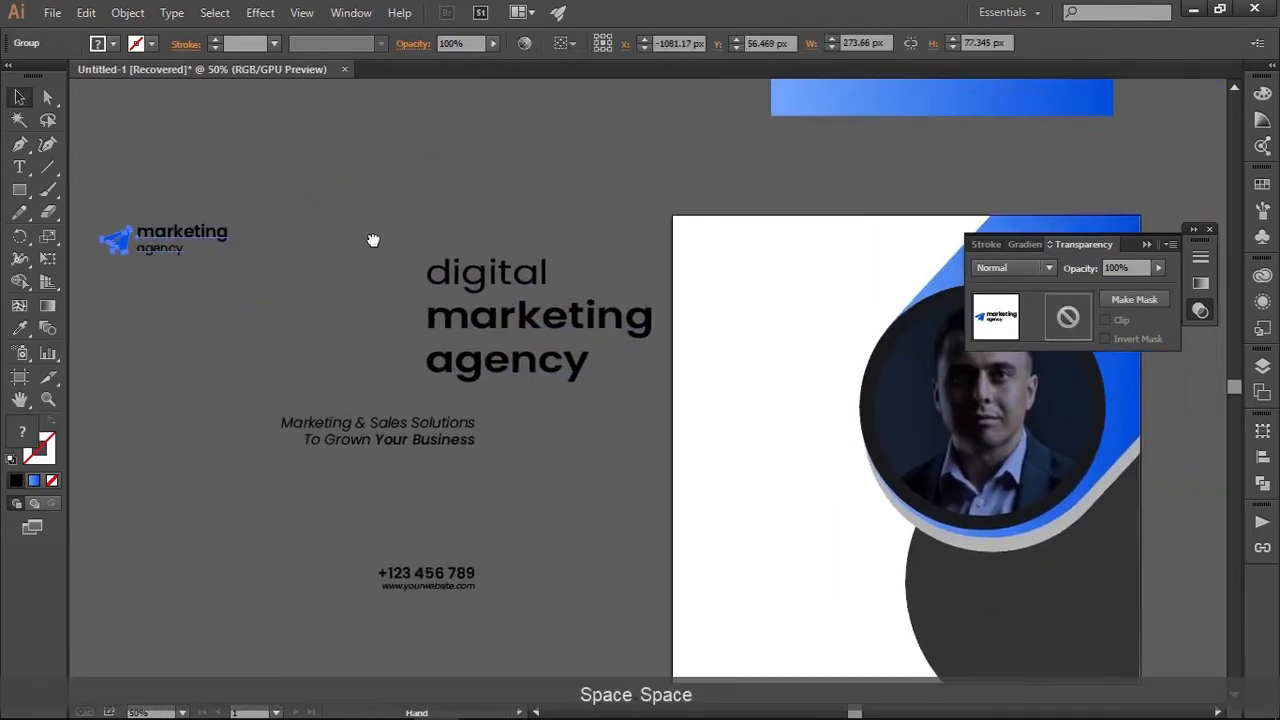
left_click_drag(124, 235, 766, 258)
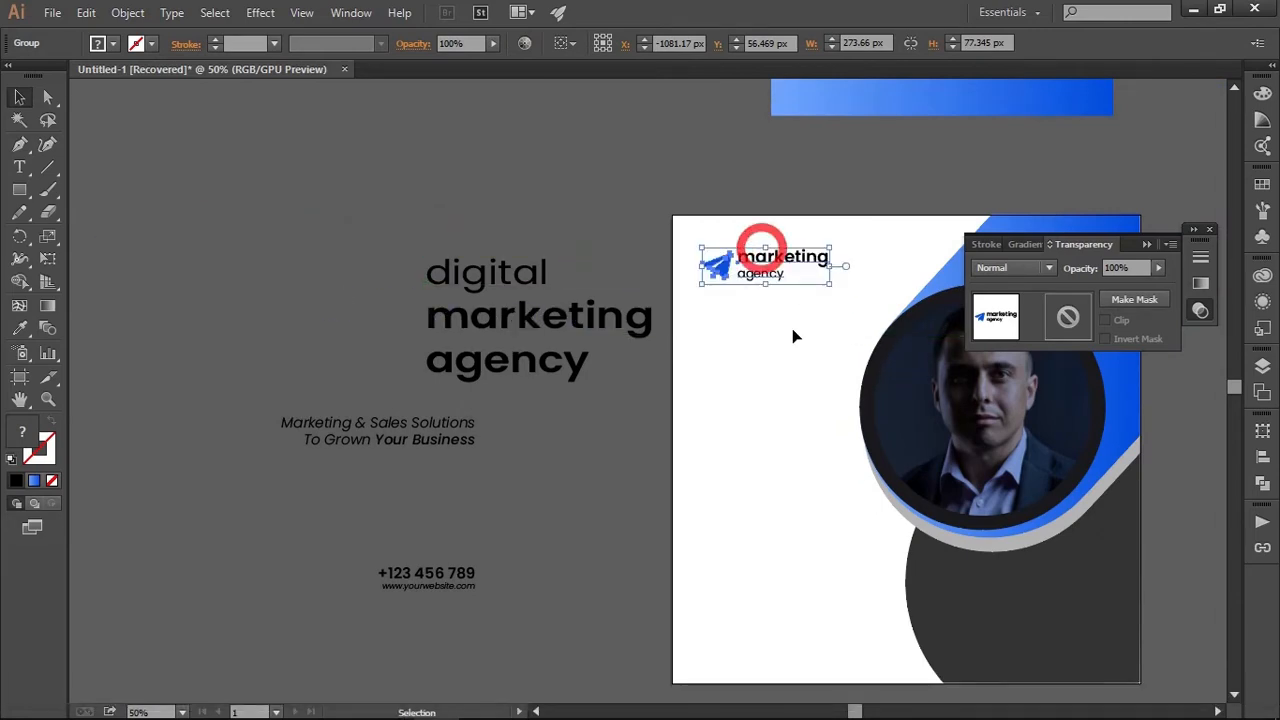
Nudge the logo slightly to the right within the artboard
left_click_drag(761, 348, 463, 329)
scroll(454, 291, "up", 1)
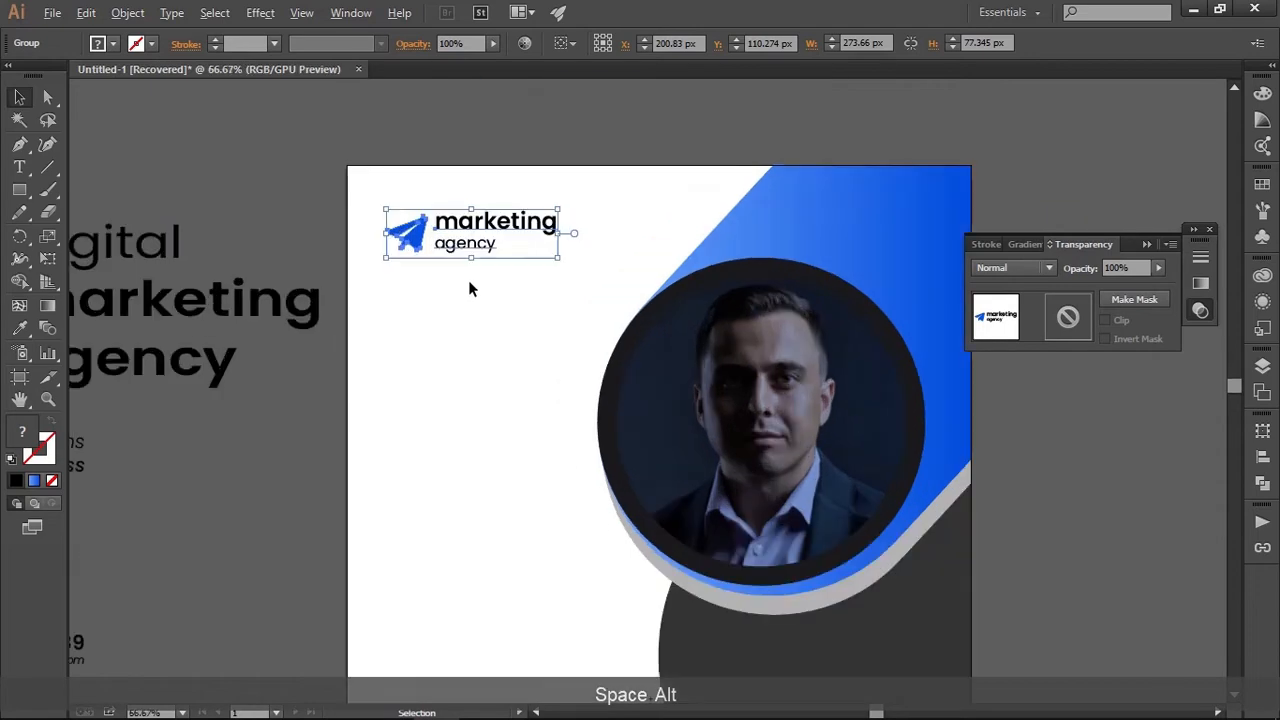
key("Right")
key("Right")
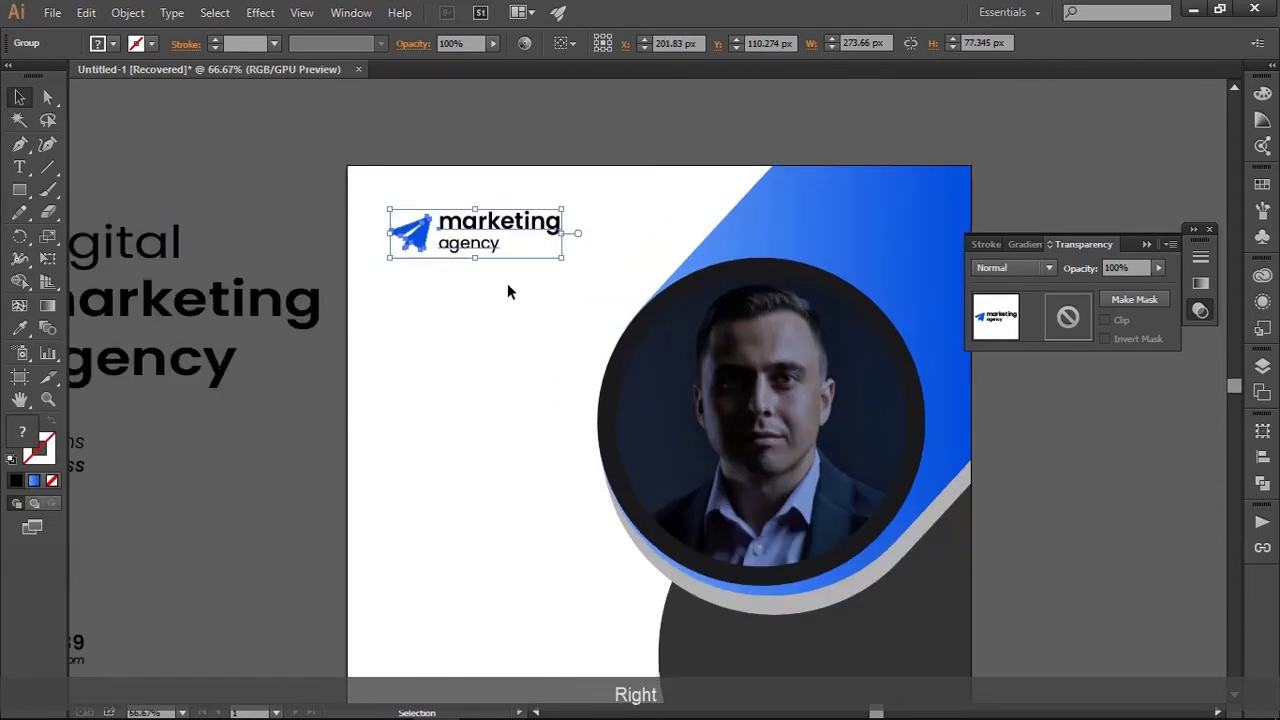
left_click(521, 309)
scroll(522, 305, "down", 1)
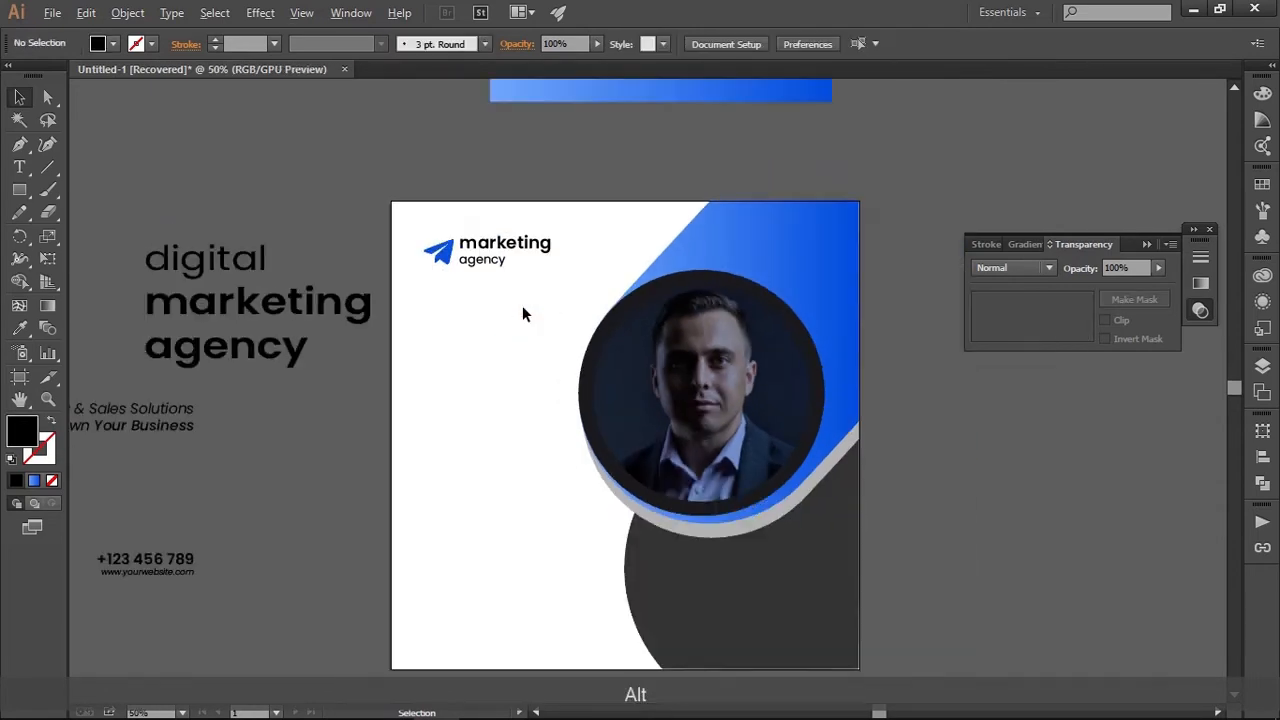
Move the "digital marketing agency" headline onto the artboard, directly below the logo and lined up with its left side
left_click(578, 295, "alt")
left_click_drag(582, 305, 597, 363)
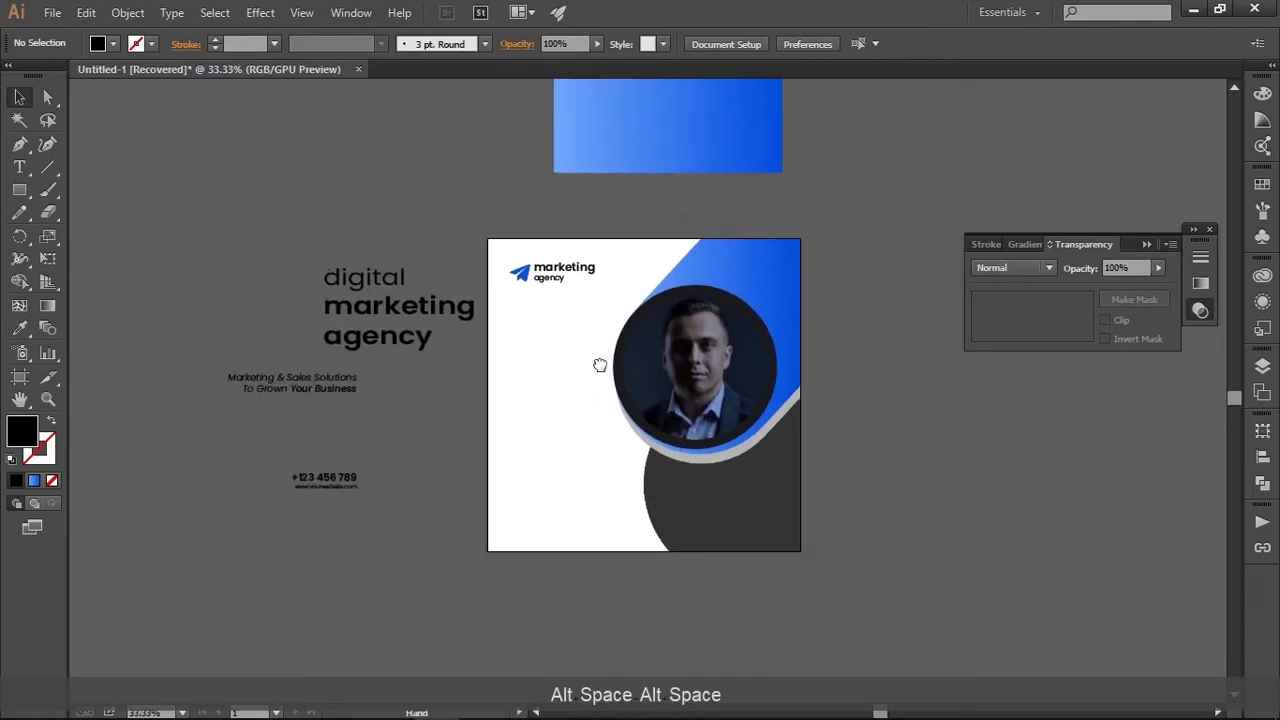
left_click(420, 315)
scroll(420, 315, "up", 2)
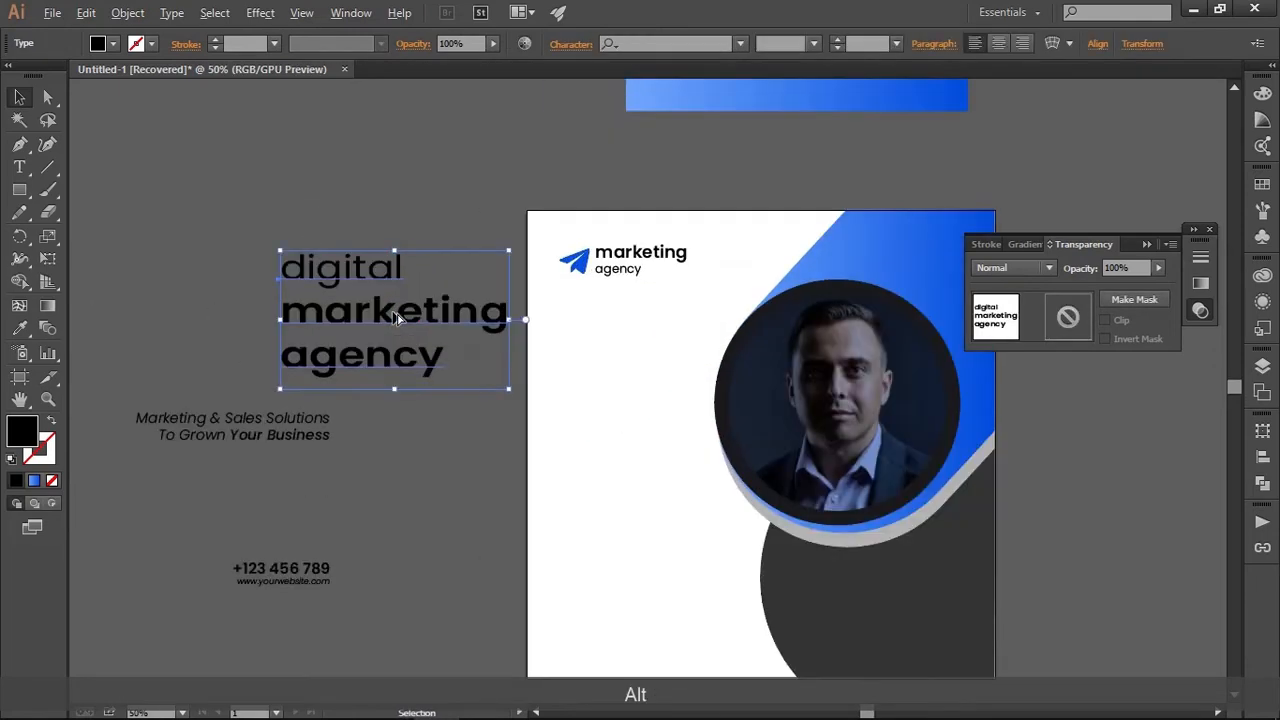
left_click_drag(372, 263, 749, 311)
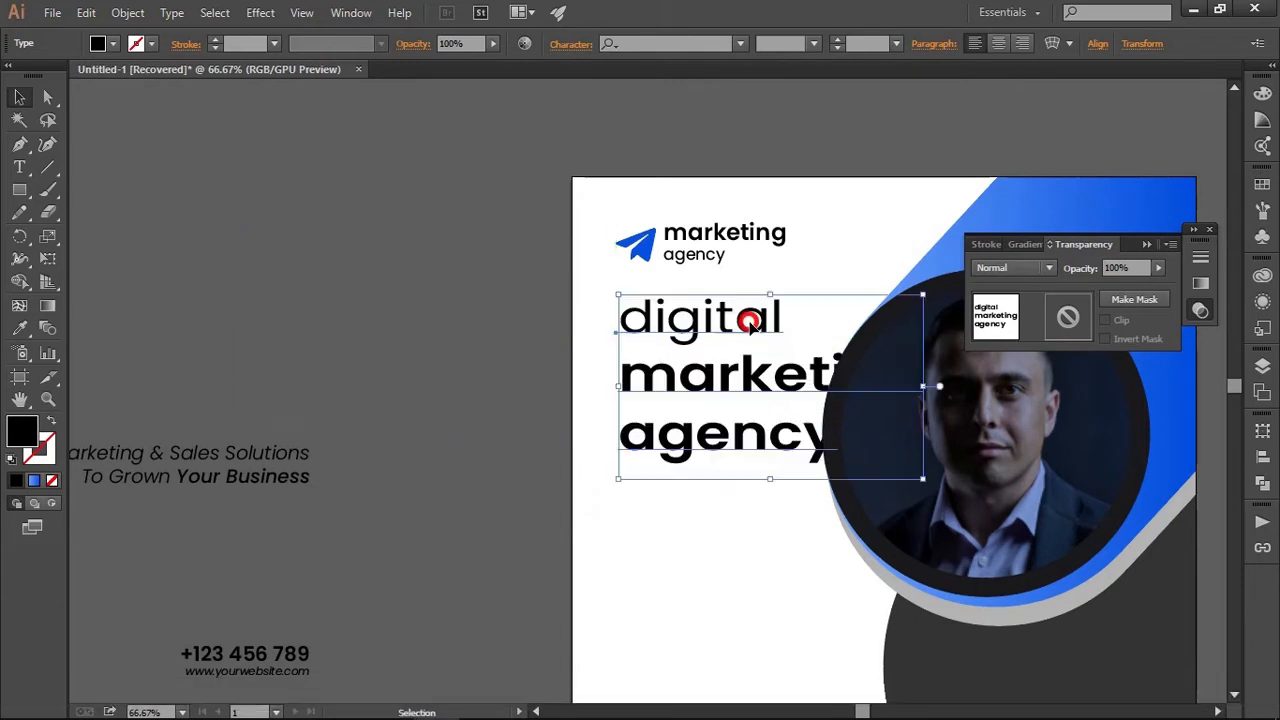
left_click_drag(774, 376, 642, 350)
Bring the headline text to the front so it overlaps the circular photo
right_click(641, 352)
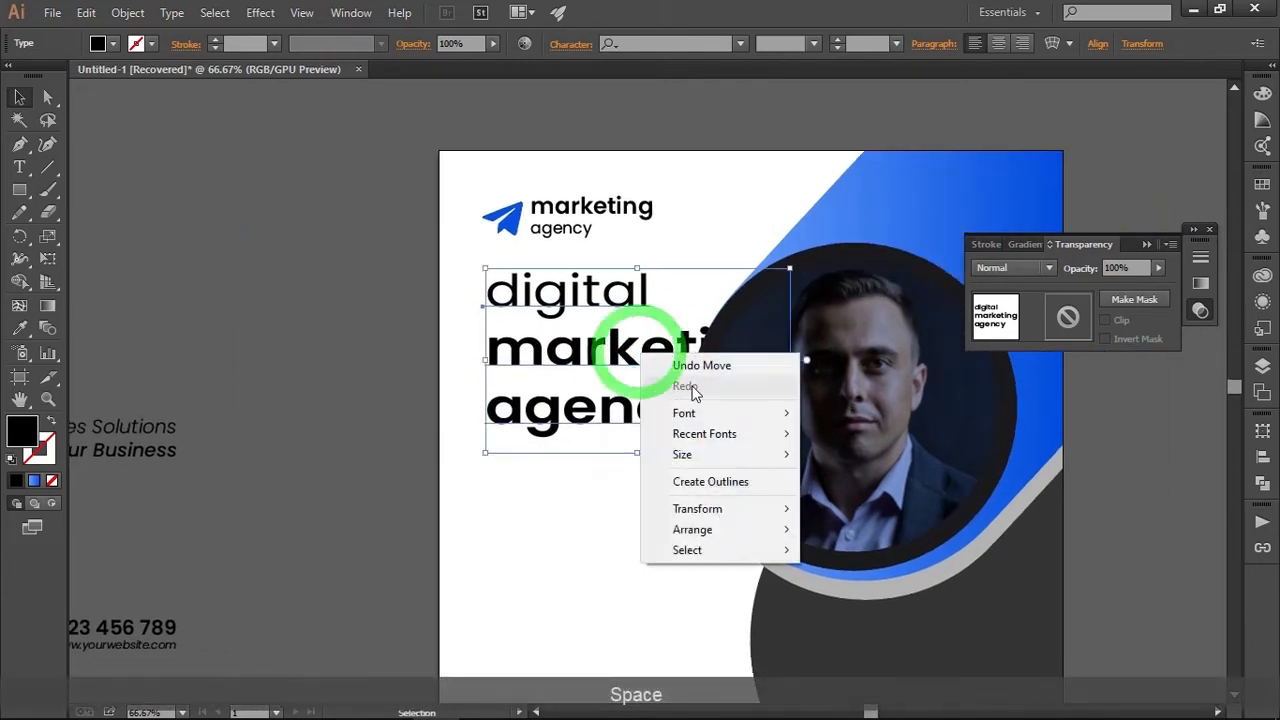
mouse_move(755, 538)
left_click(866, 530)
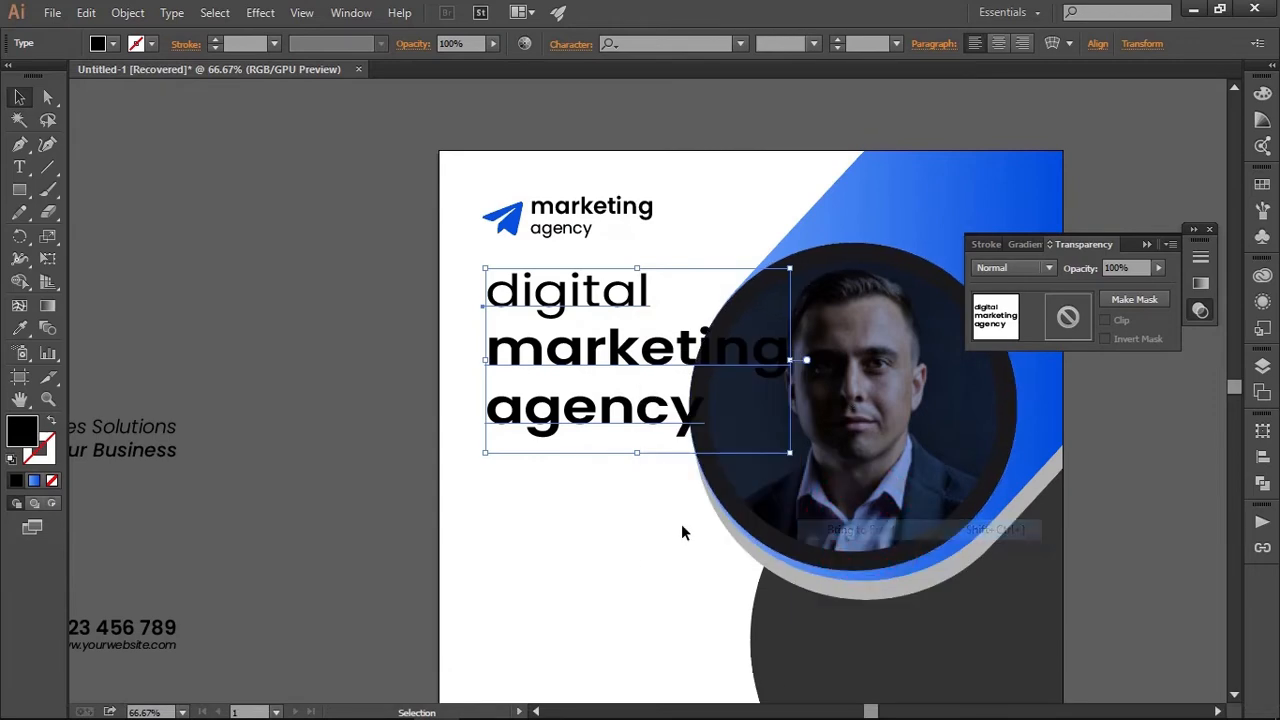
left_click(650, 535)
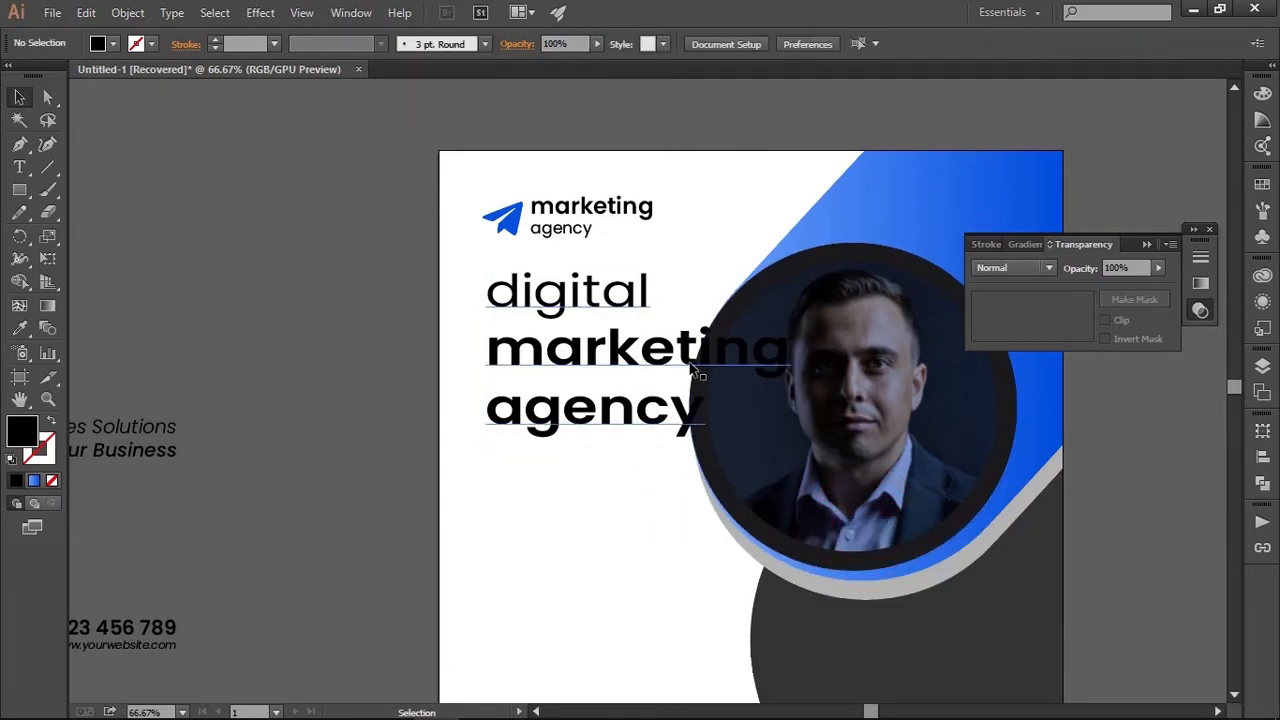
Recolor the headline words "marketing agency" with the logo icon's blue, sampled with the Eyedropper
key("space")
left_click_drag(566, 523, 485, 490)
double_click(511, 357)
double_click(505, 357)
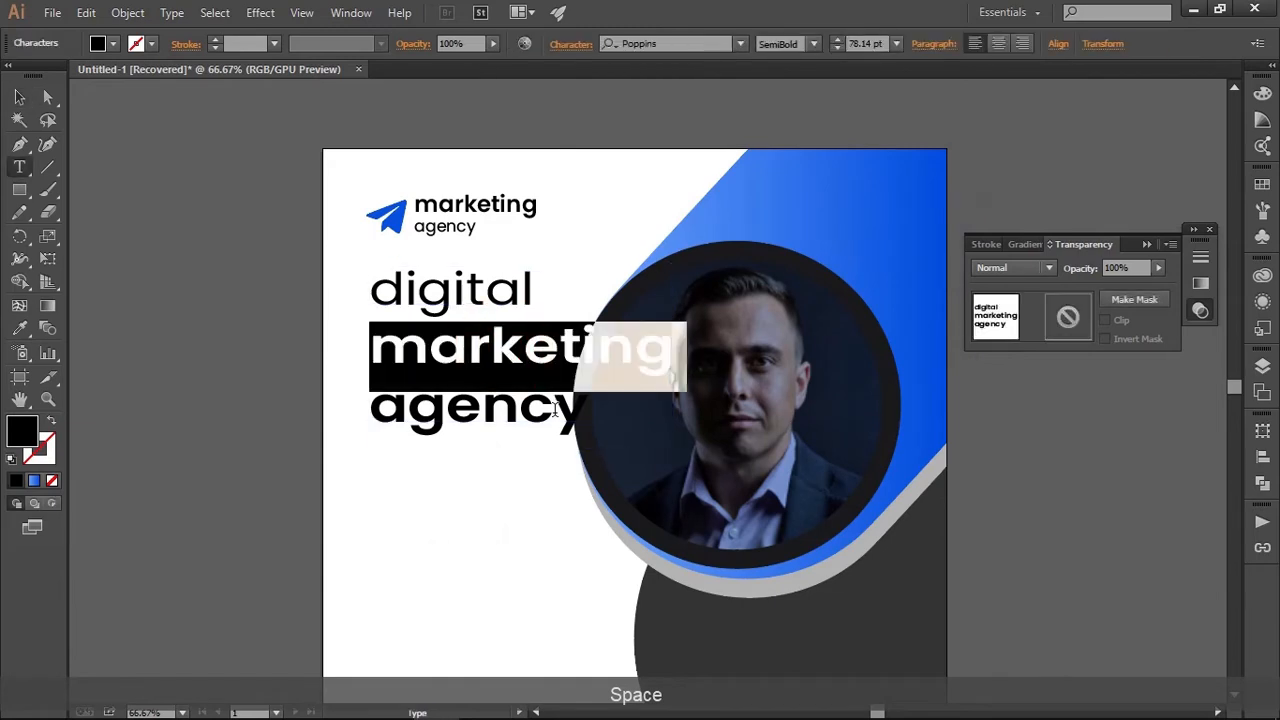
left_click_drag(567, 415, 340, 357)
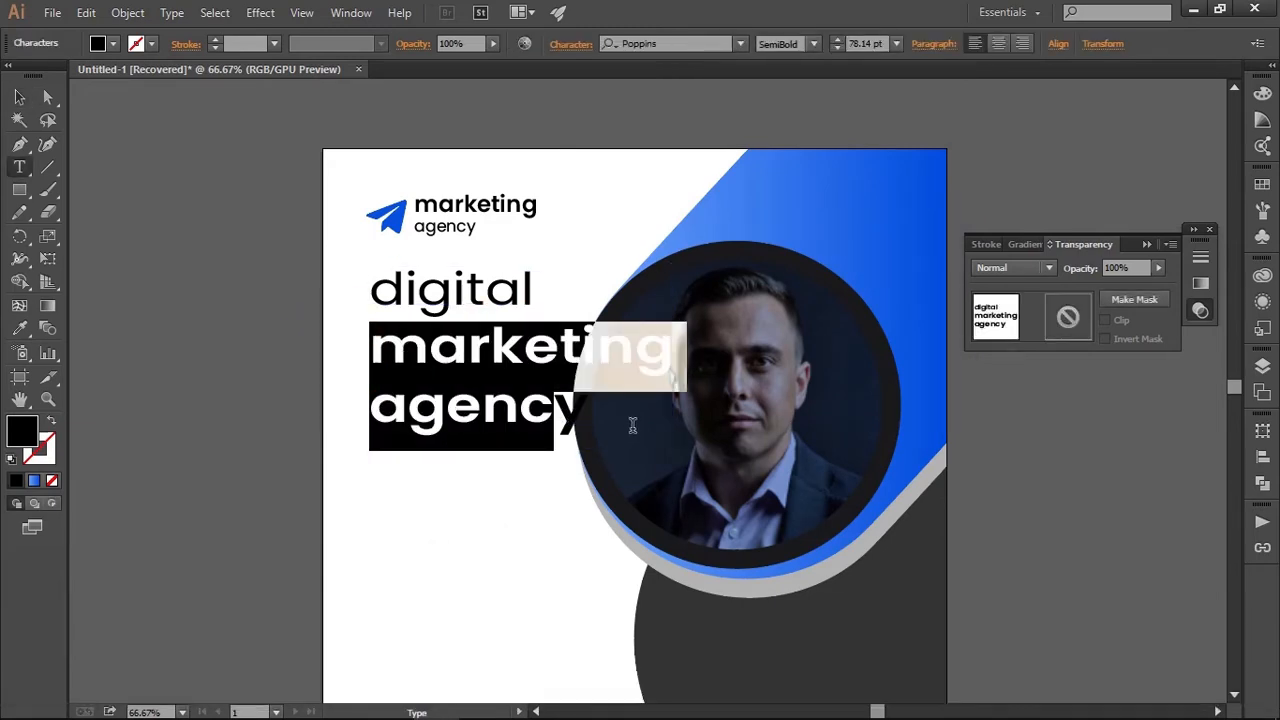
left_click_drag(631, 423, 430, 384)
left_click(595, 405)
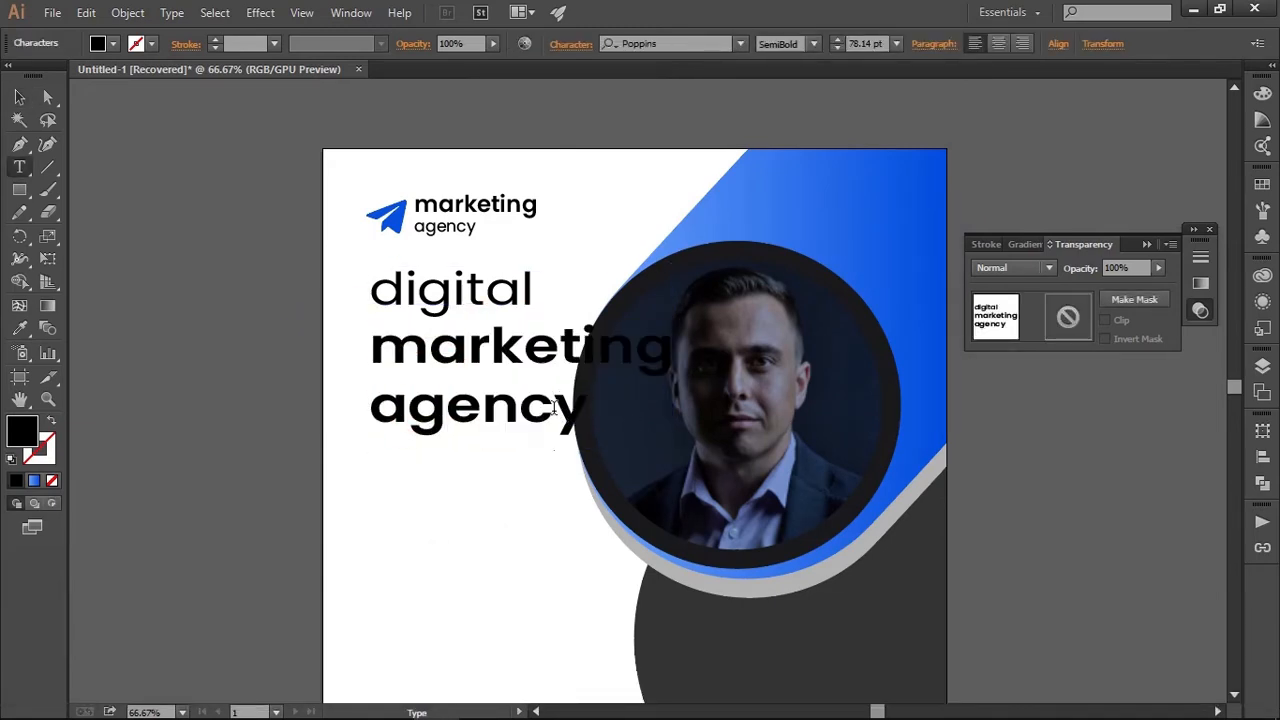
left_click_drag(556, 408, 493, 405)
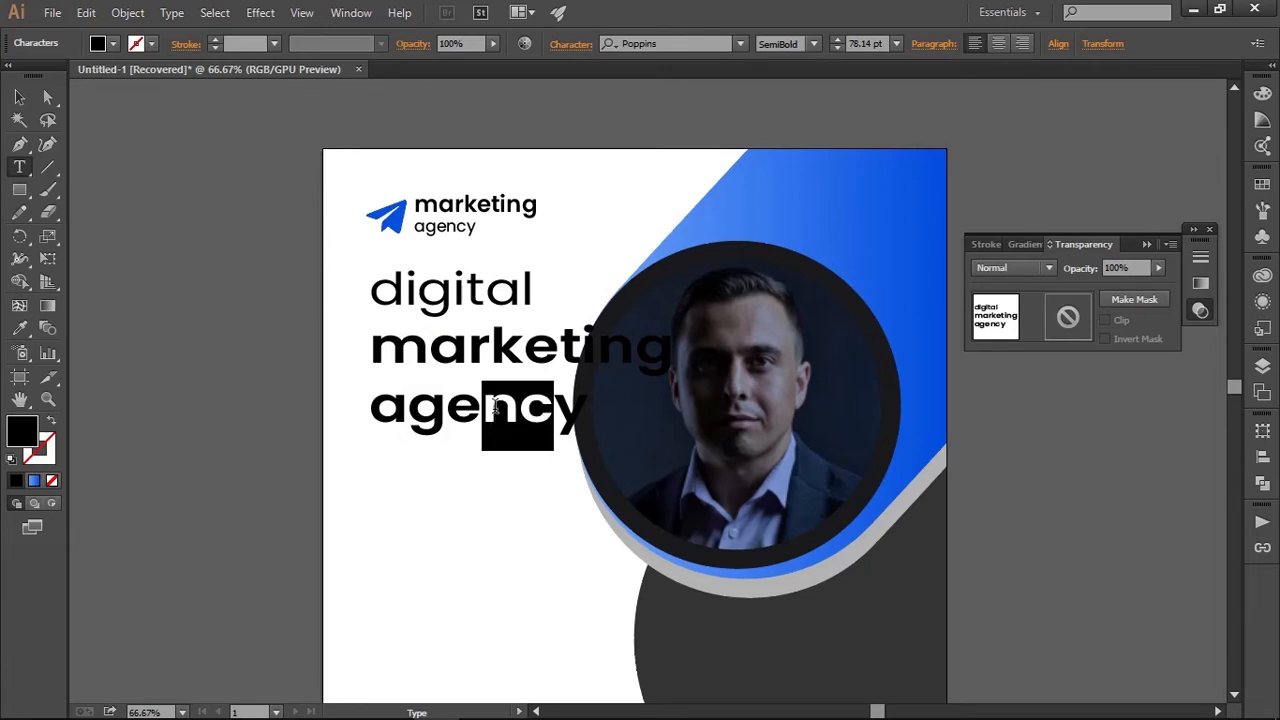
double_click(583, 401)
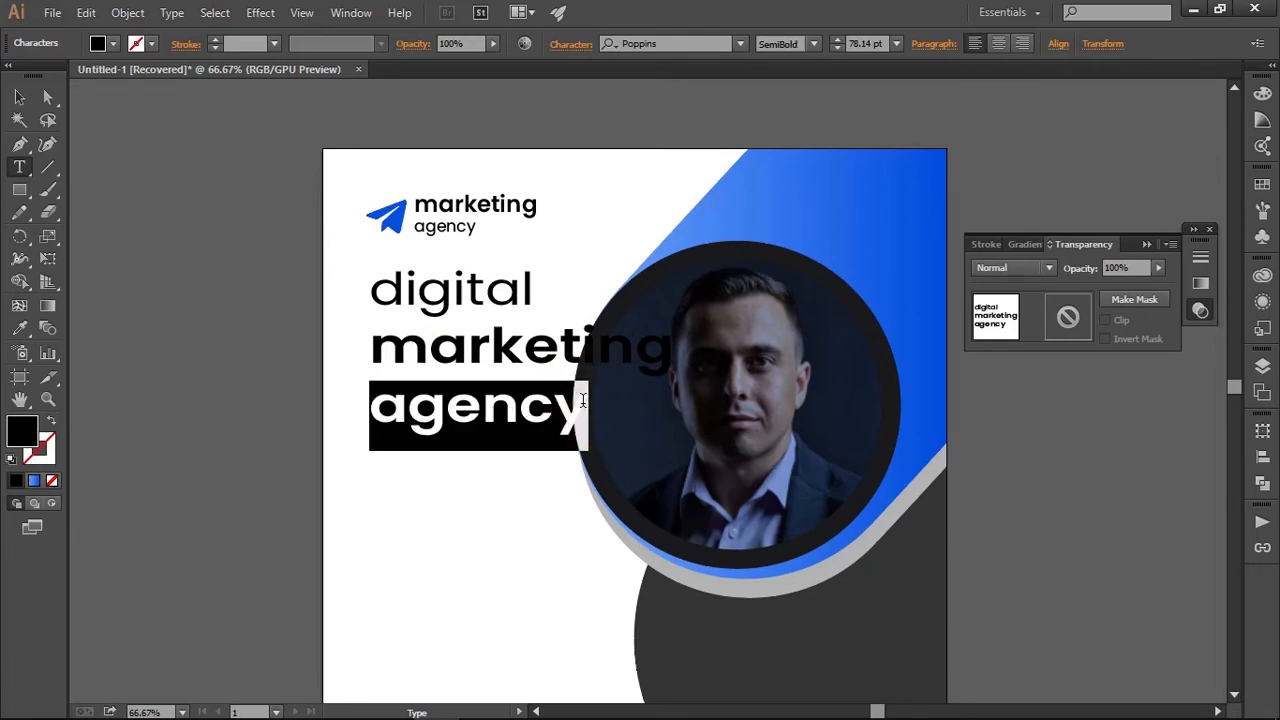
left_click(583, 402)
left_click_drag(585, 405, 375, 362)
left_click(24, 328)
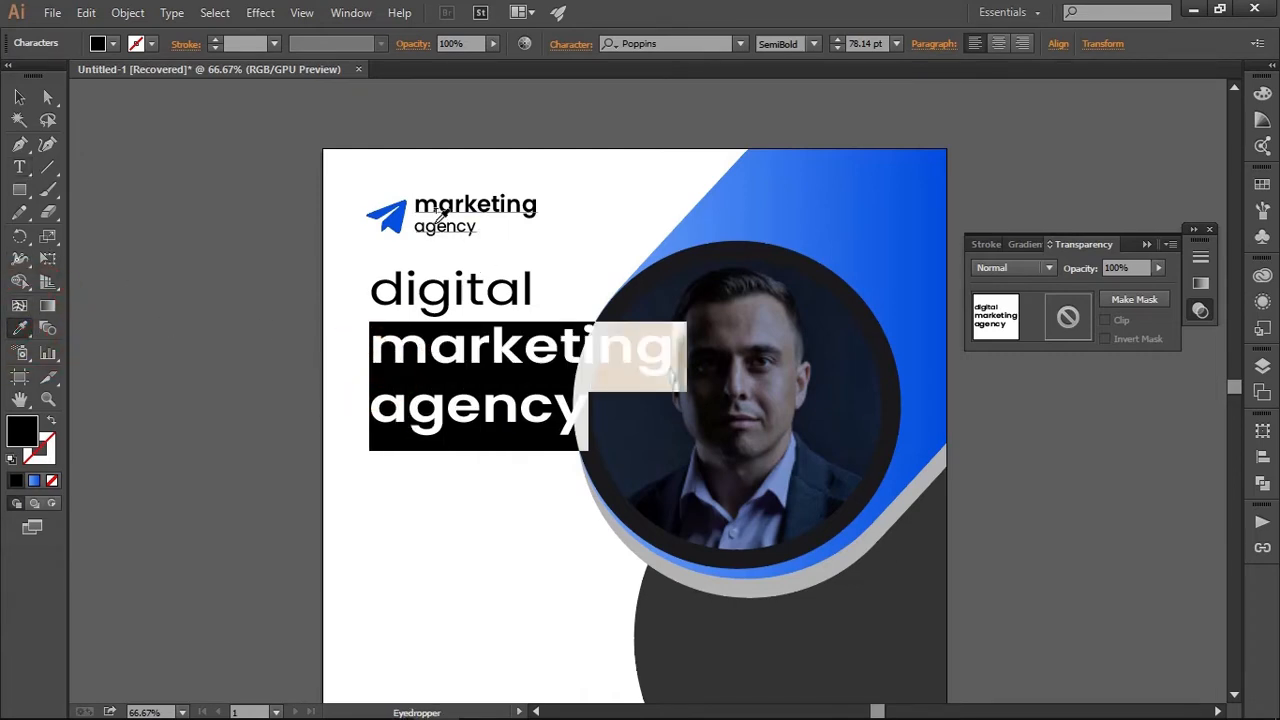
left_click(400, 216)
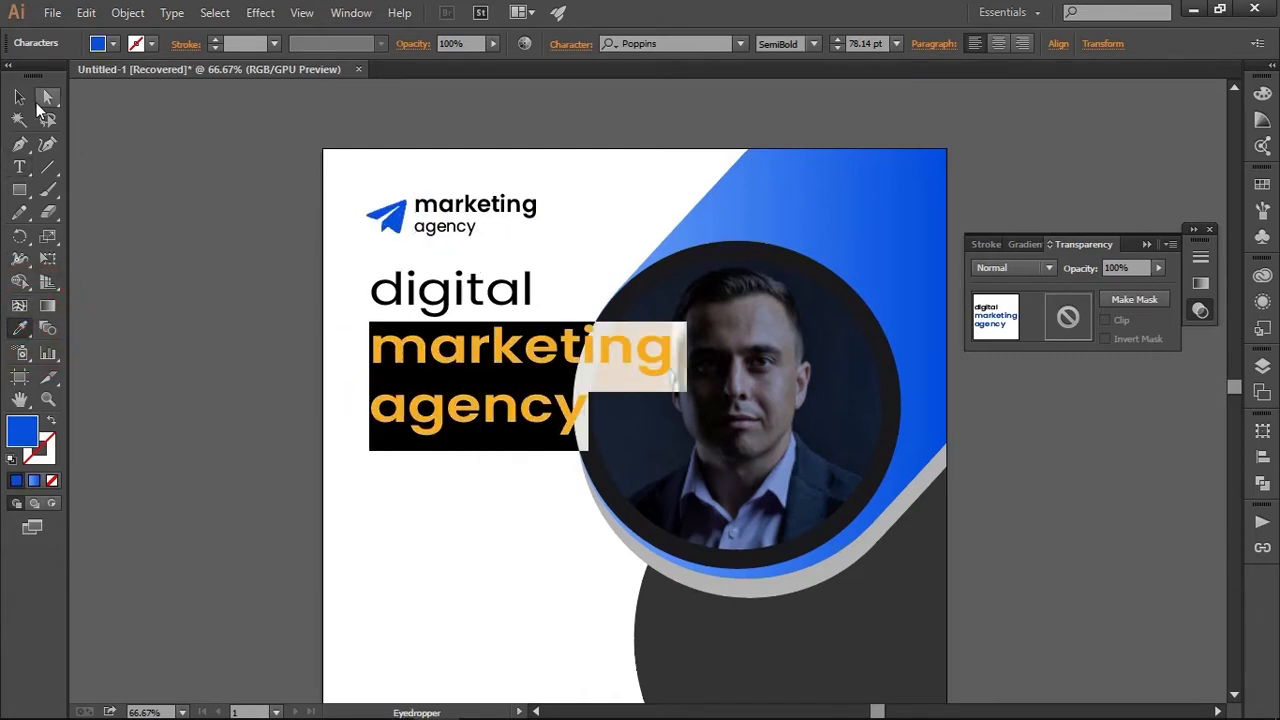
left_click(24, 99)
left_click(296, 204)
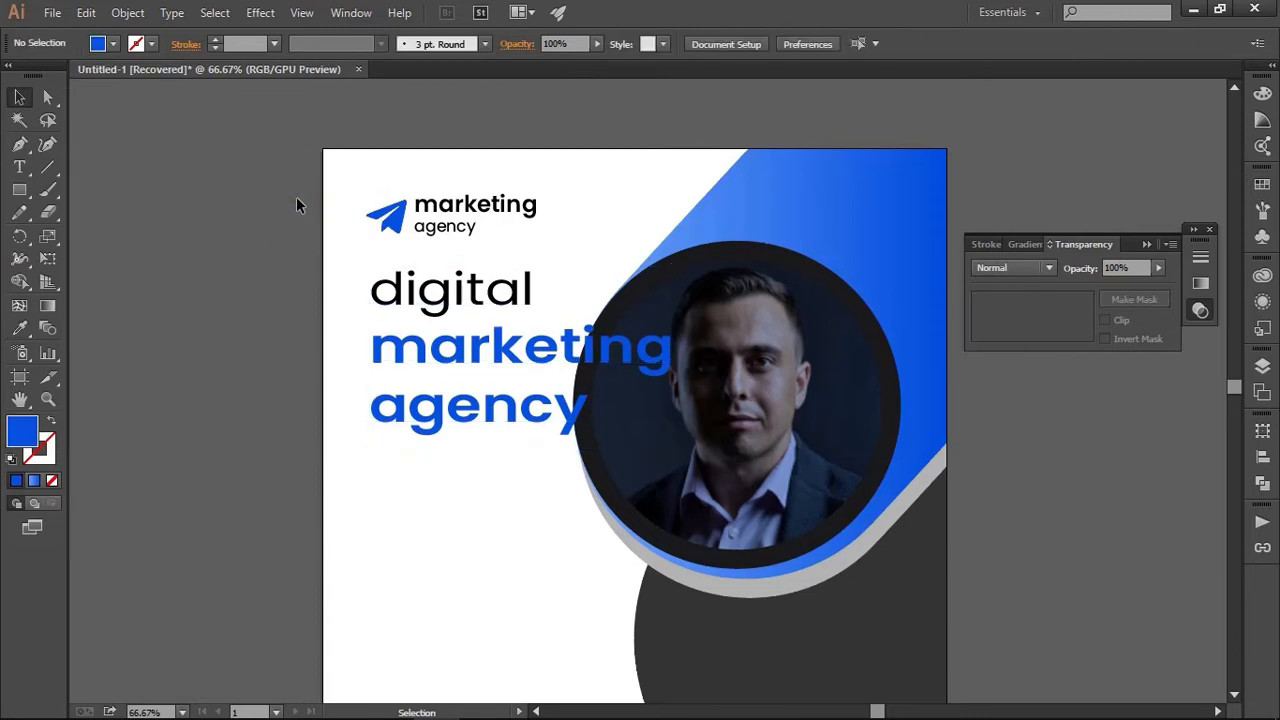
Change the whole headline to Title Case
left_click(405, 290)
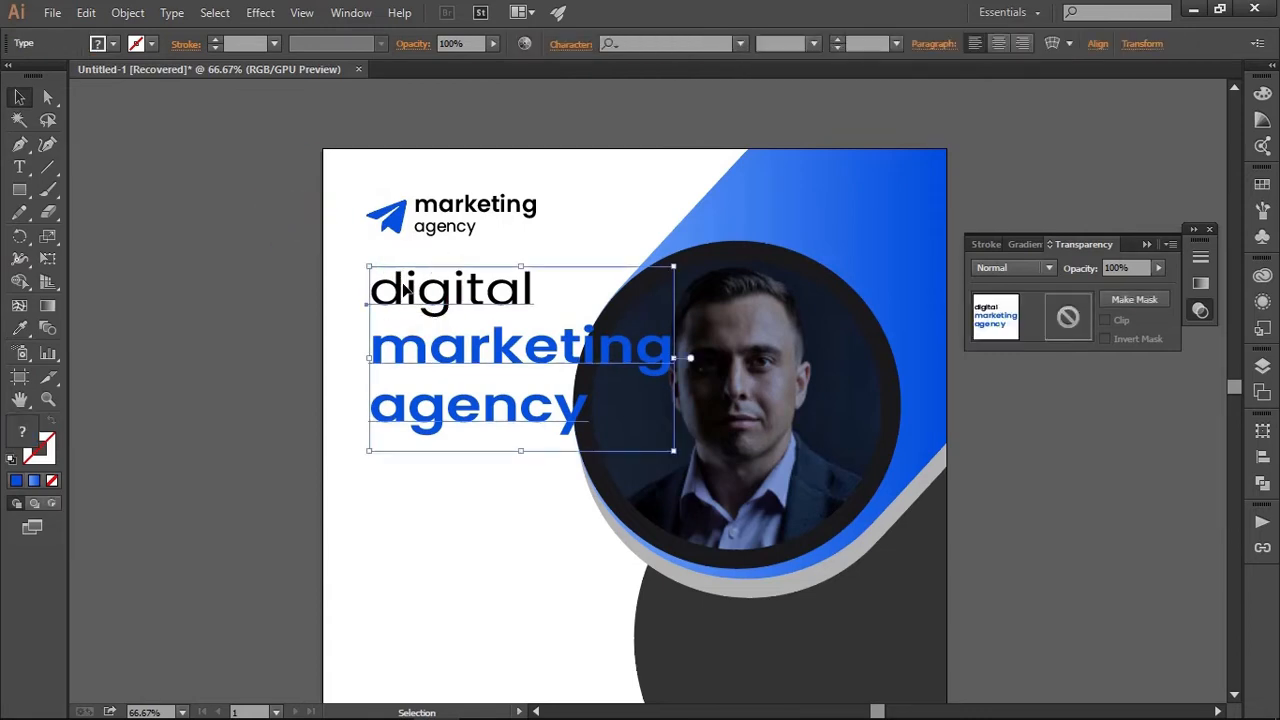
left_click(172, 13)
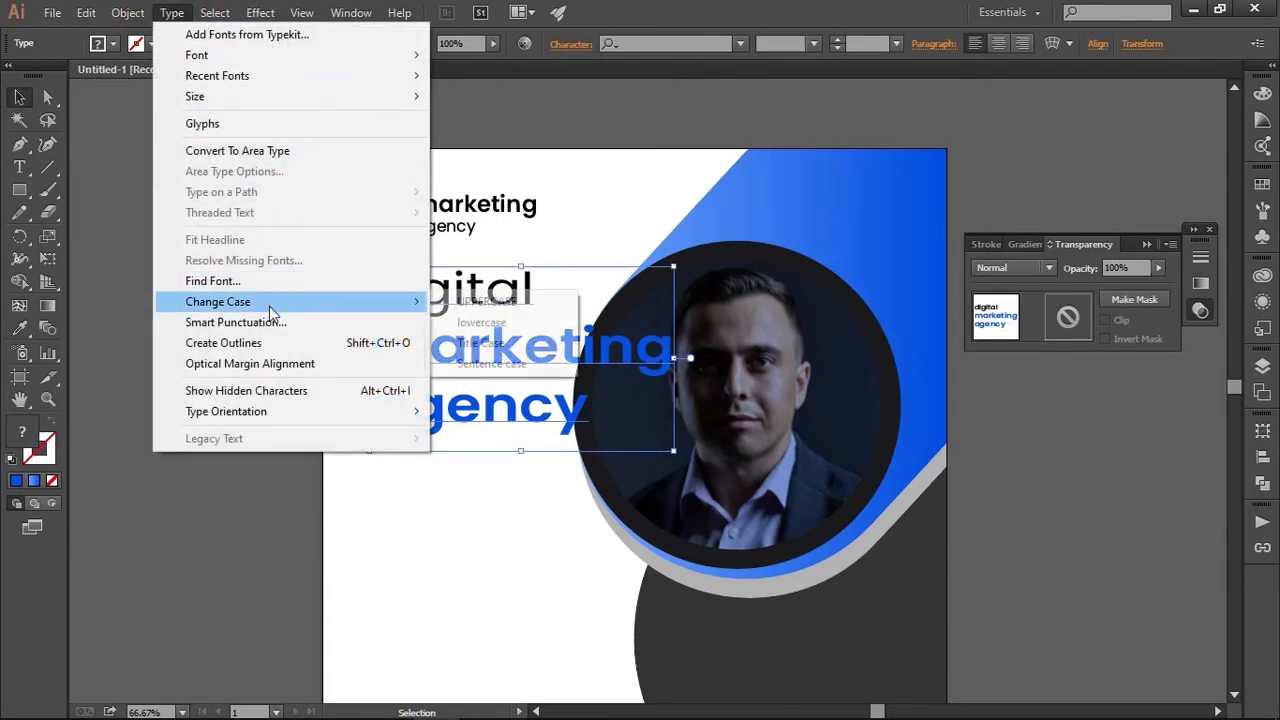
mouse_move(408, 303)
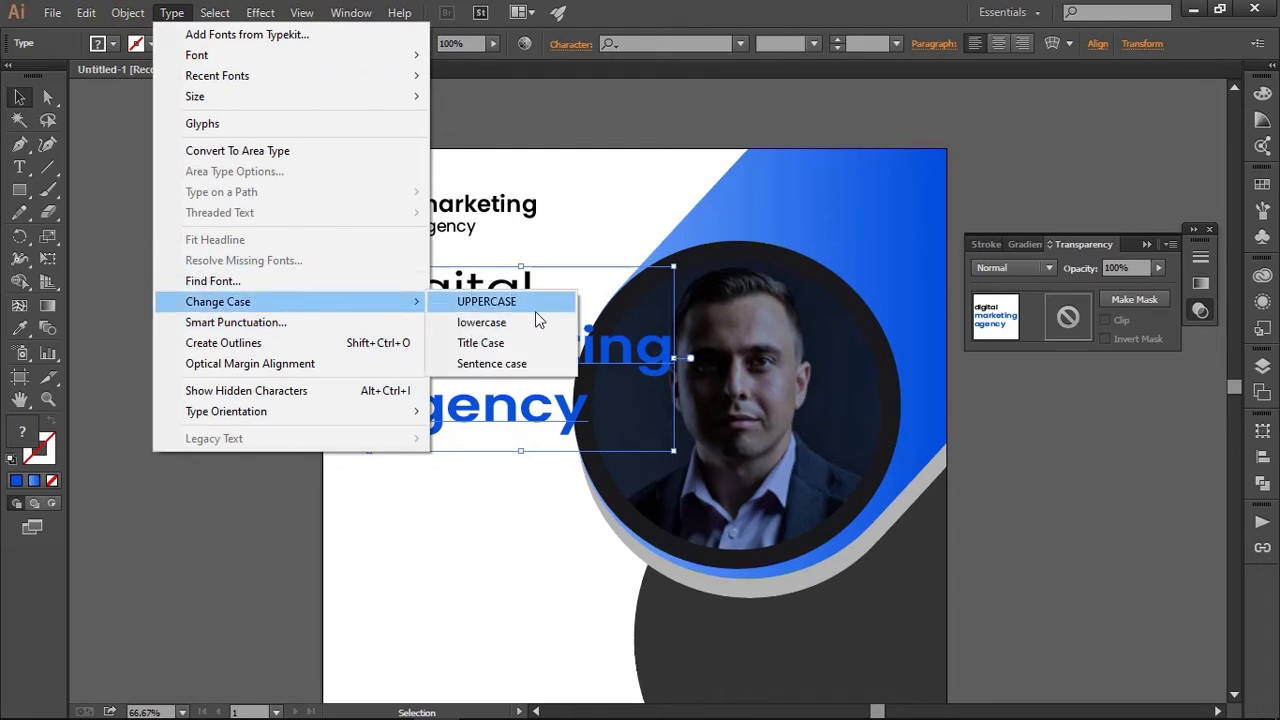
left_click(533, 345)
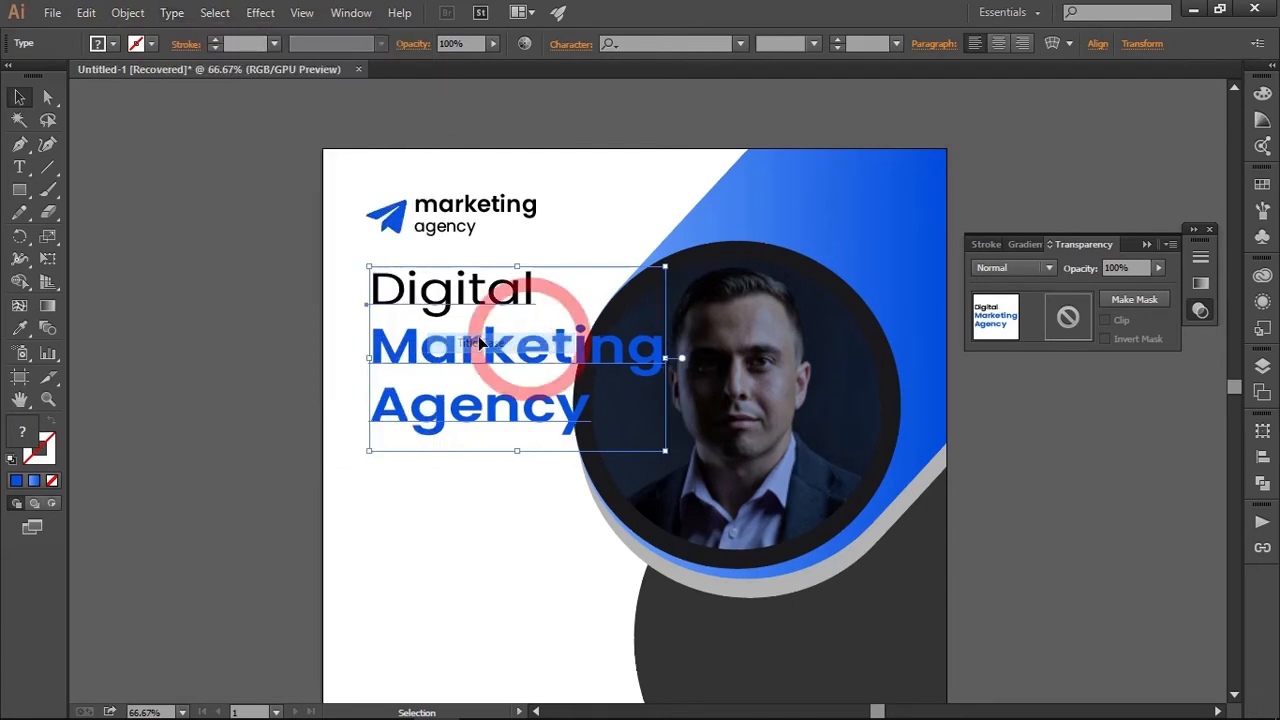
left_click(258, 292)
Left-align the "Marketing & Sales Solutions To Grown Your Business" tagline and move it lower, just outside the artboard's left edge
left_click_drag(314, 303, 544, 277)
left_click(464, 433)
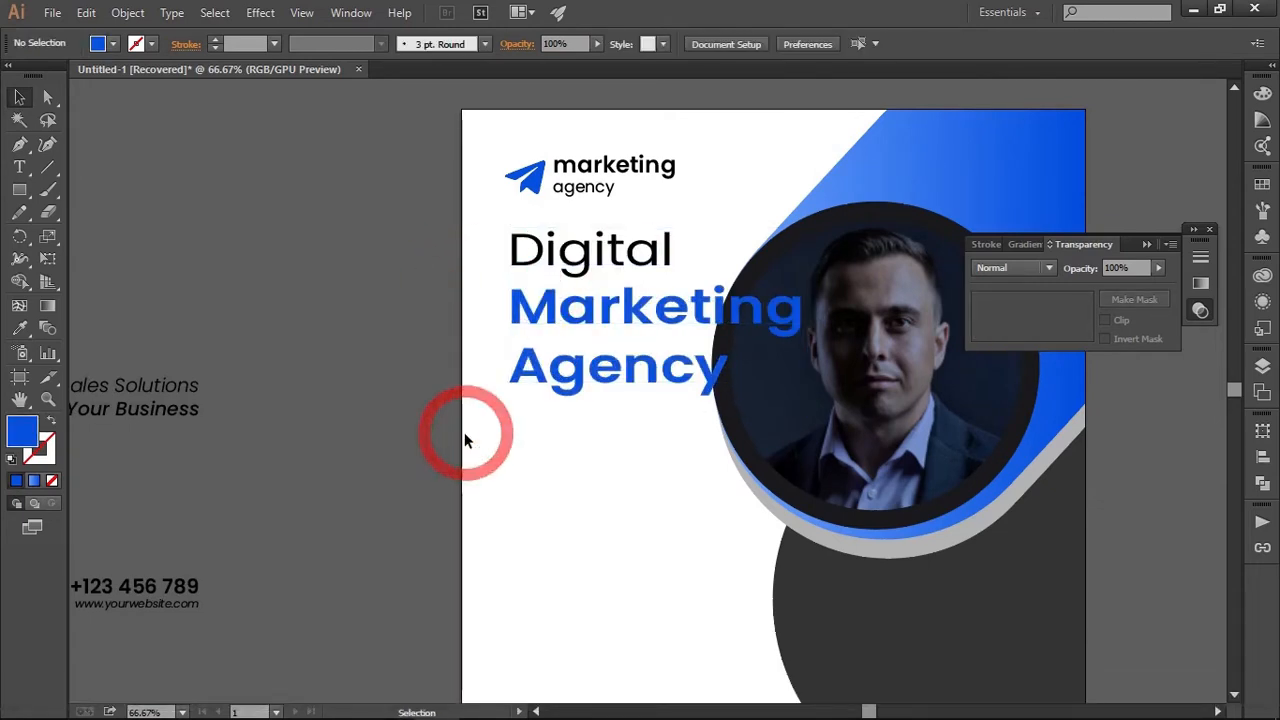
left_click_drag(464, 440, 631, 355)
left_click(310, 305)
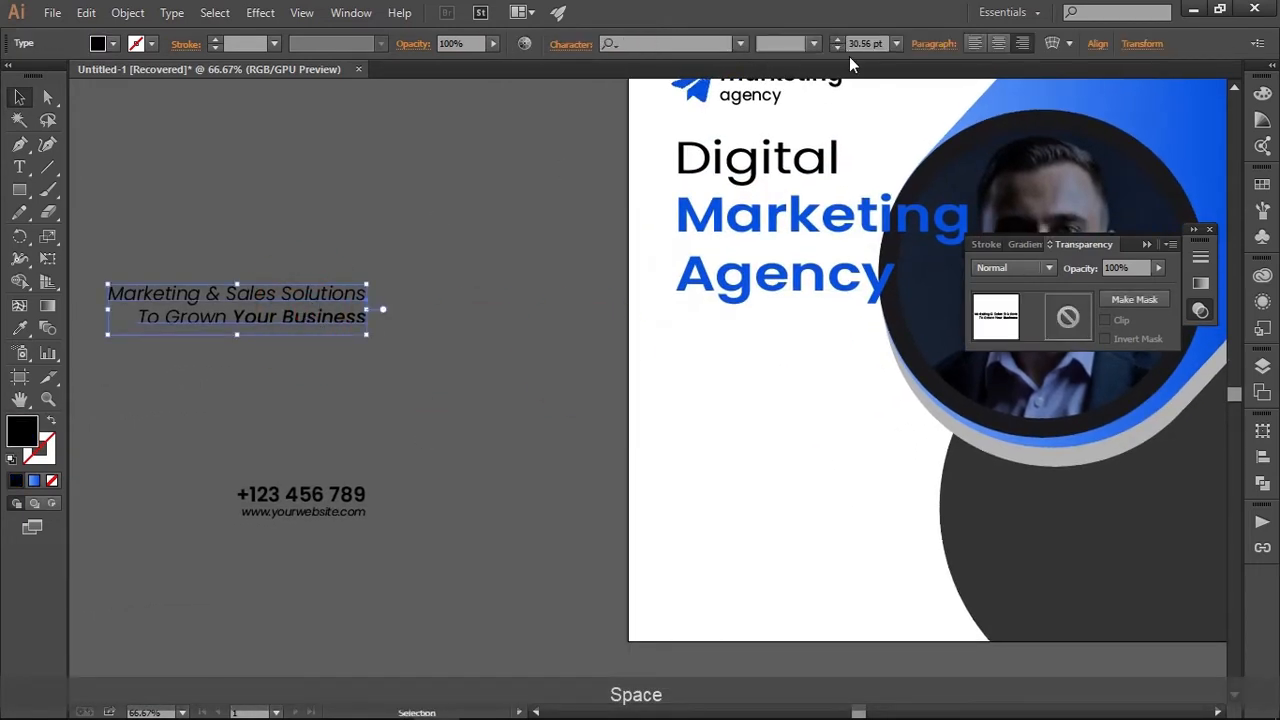
left_click(978, 45)
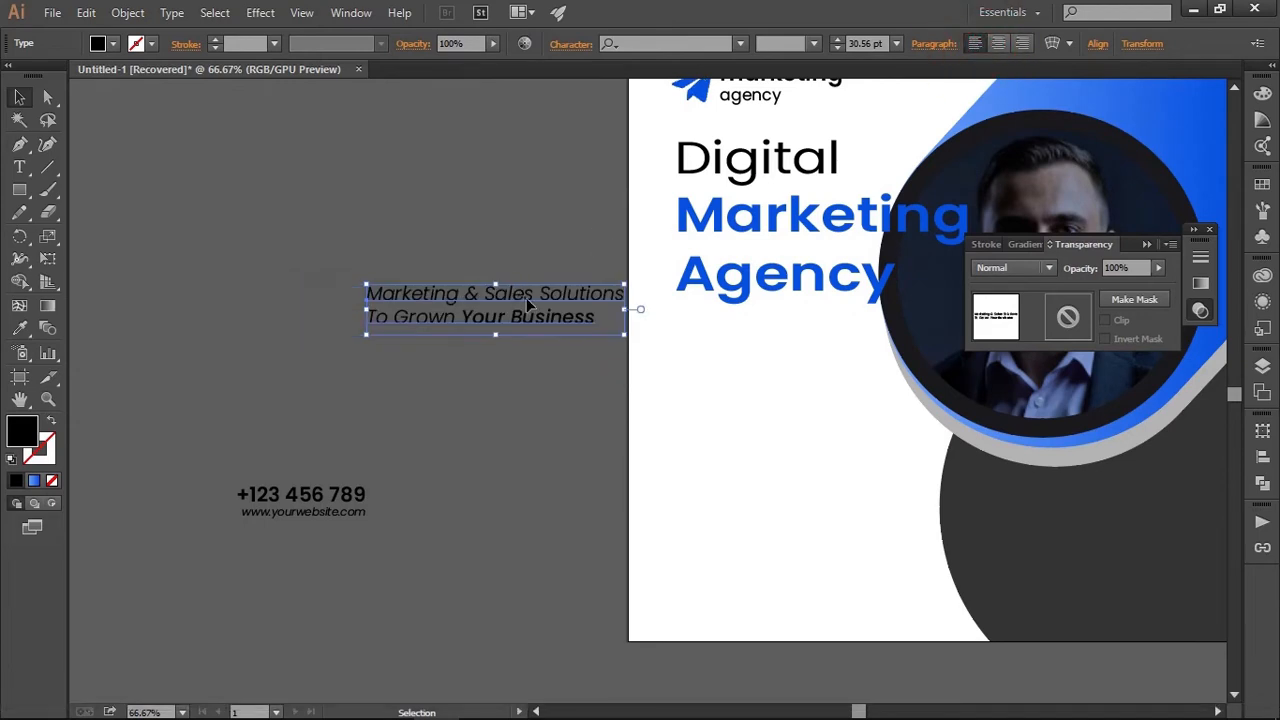
left_click_drag(528, 305, 443, 385)
left_click(808, 360)
Draw a straight horizontal line with the Pen tool just below the headline, starting at the left edge of "Agency"
key("space")
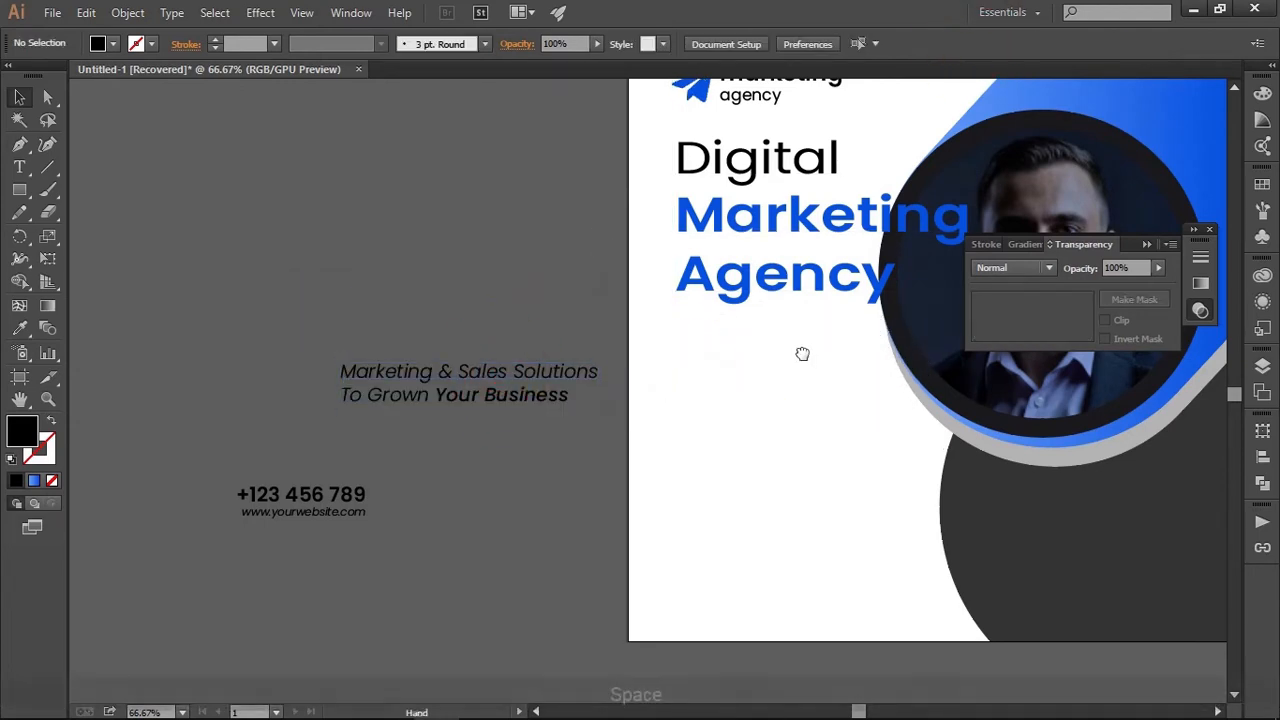
left_click_drag(802, 353, 657, 346)
left_click(20, 143)
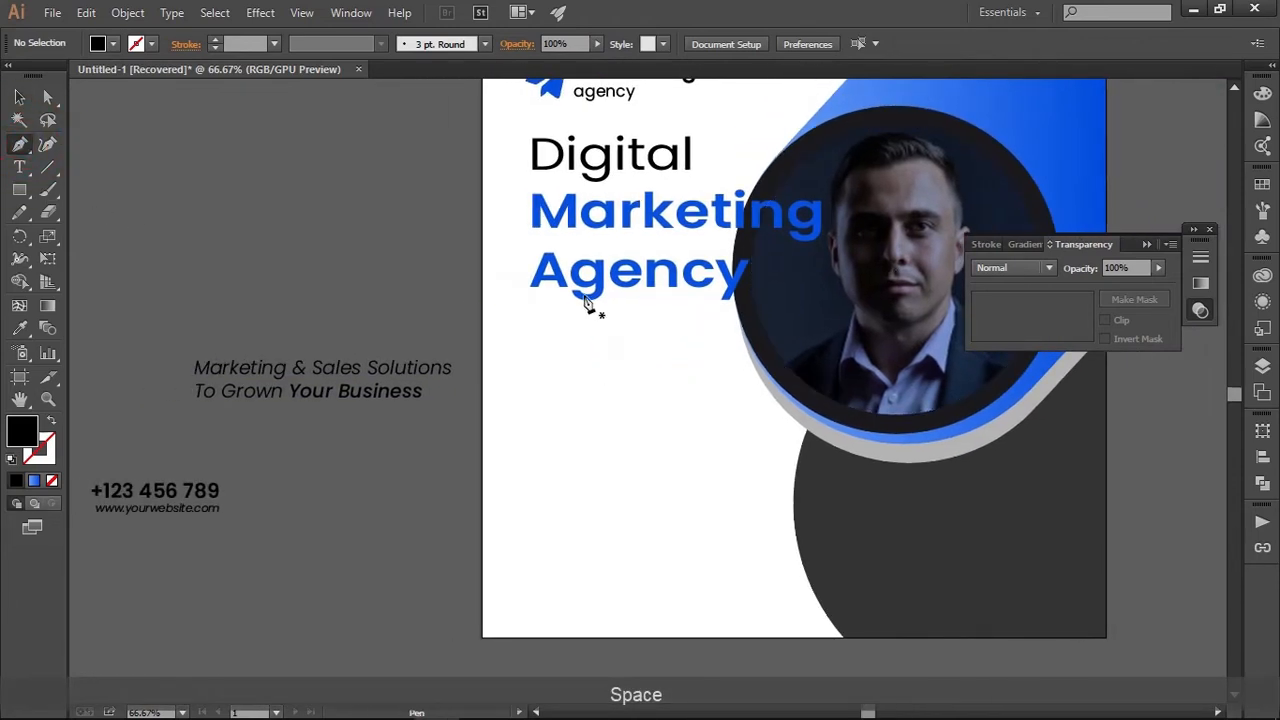
scroll(545, 312, "up", 2)
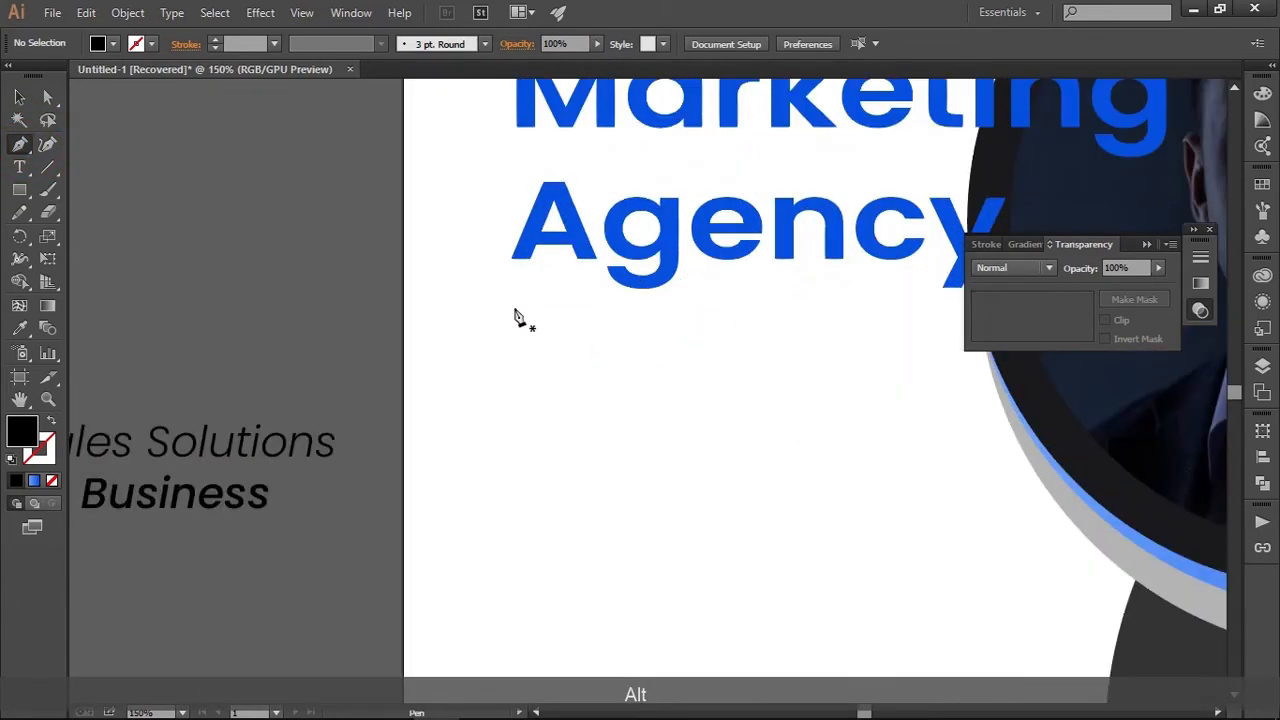
left_click(514, 309)
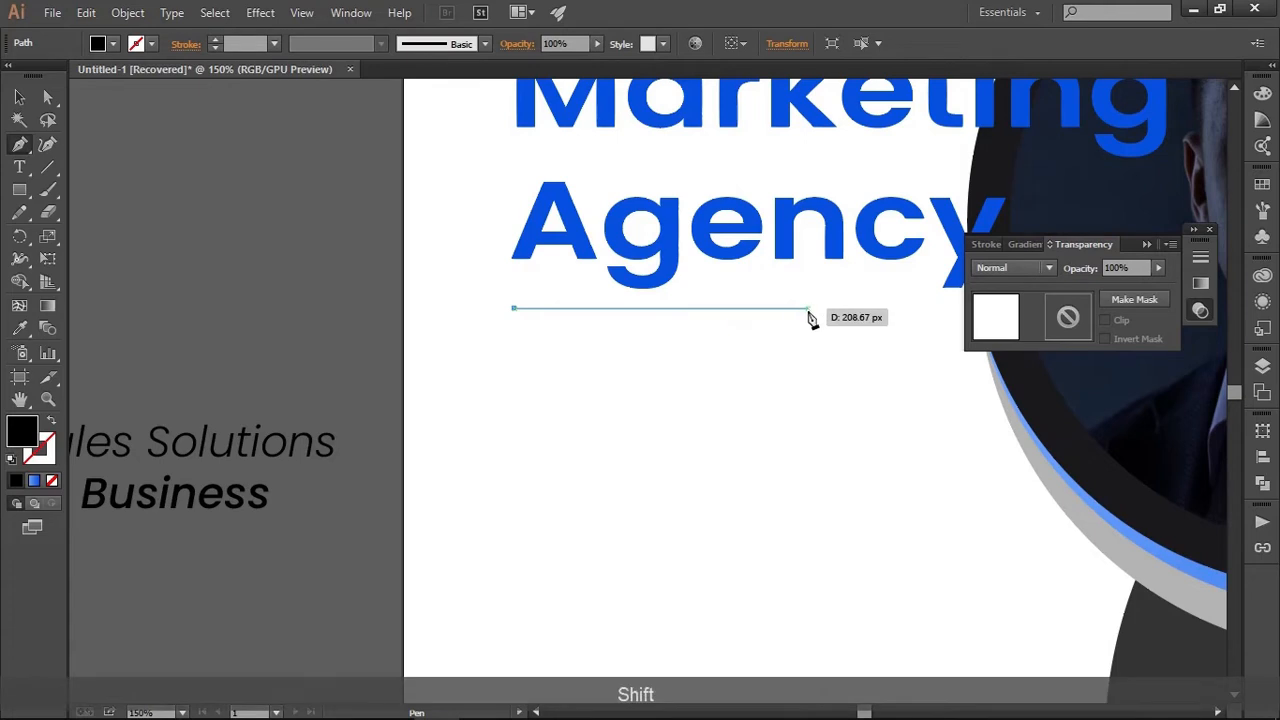
left_click(885, 310, "shift")
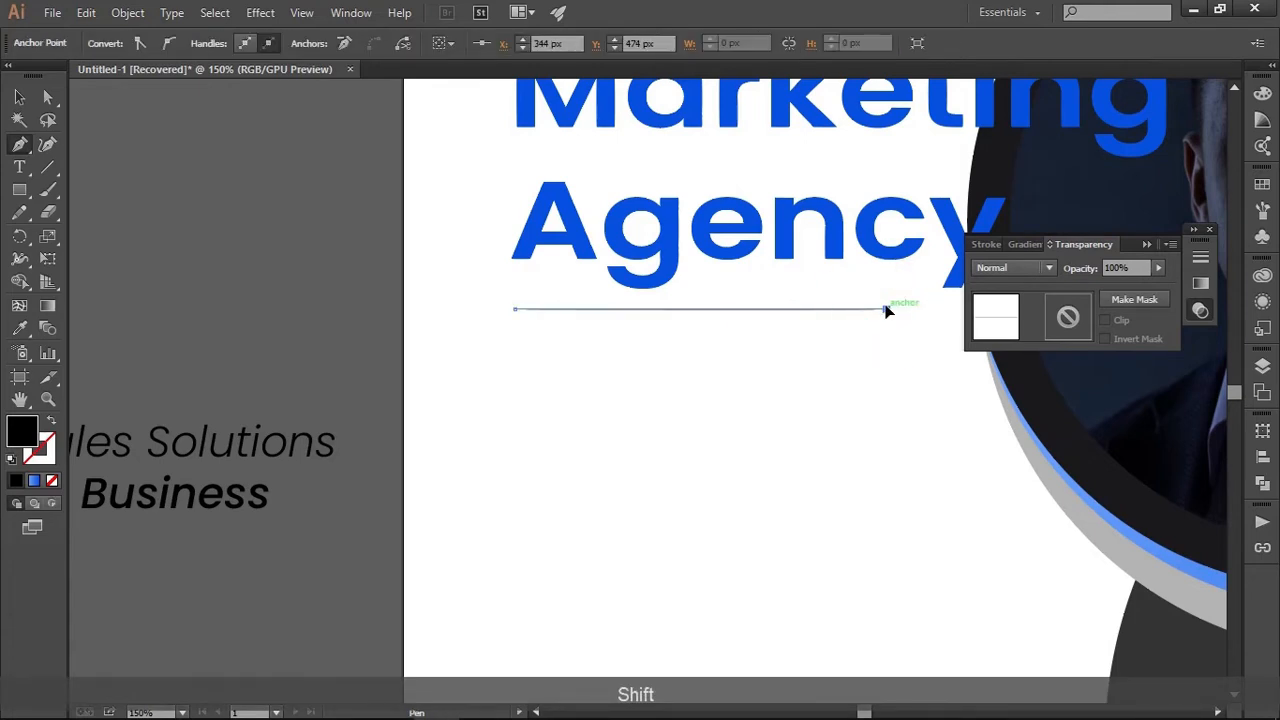
left_click(21, 97)
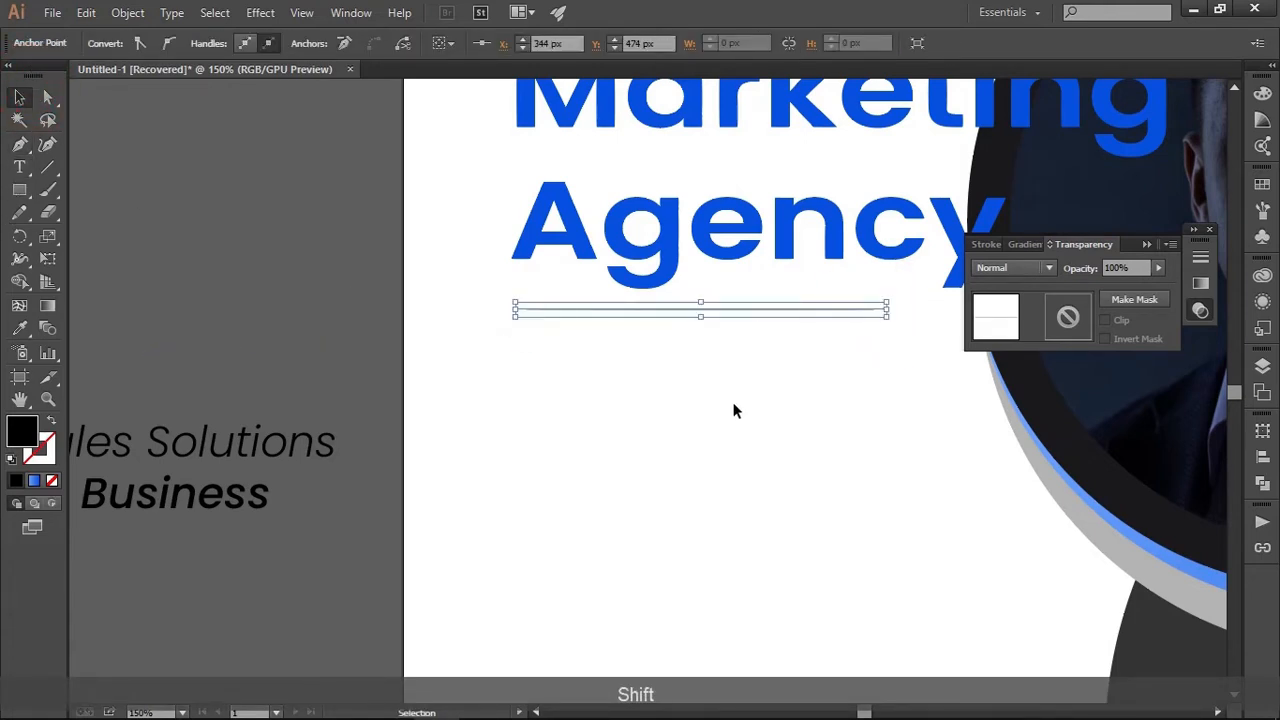
left_click(731, 403)
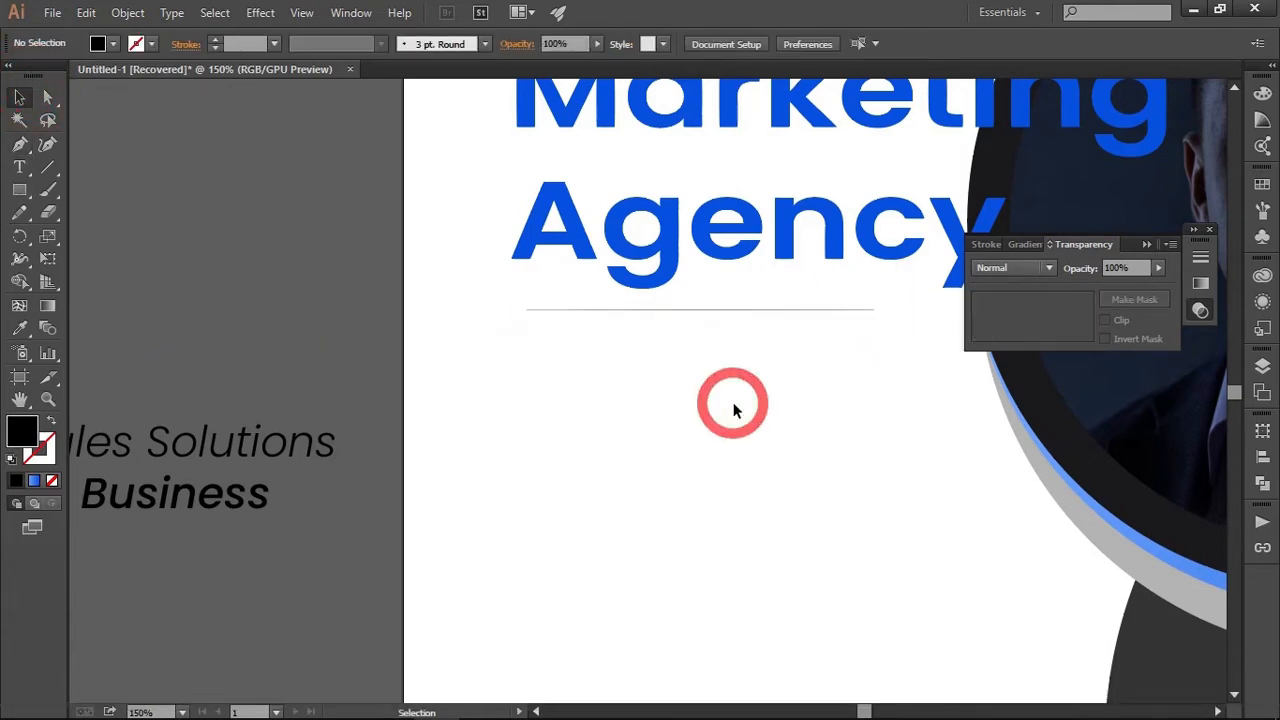
Give the line no fill and a stroke in the logo icon's blue, sampled with the Eyedropper
left_click(745, 311)
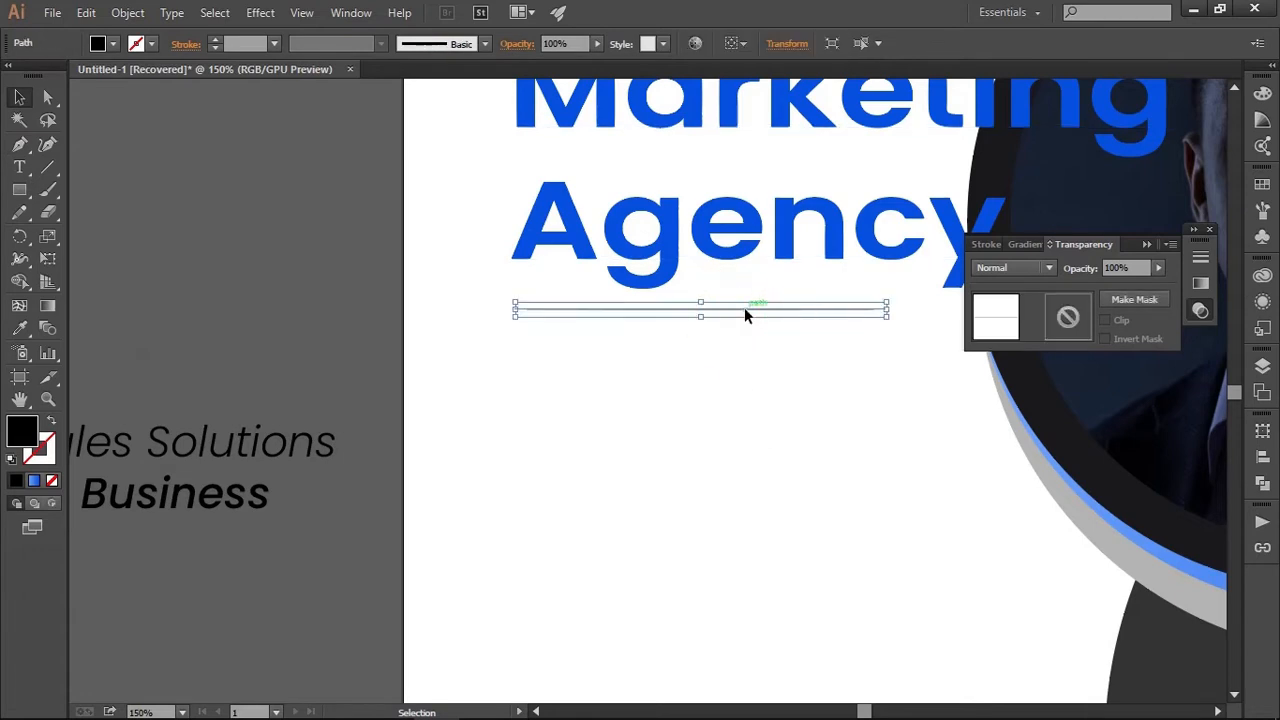
left_click(50, 424, "shift")
scroll(635, 420, "down", 2)
left_click_drag(635, 420, 508, 566)
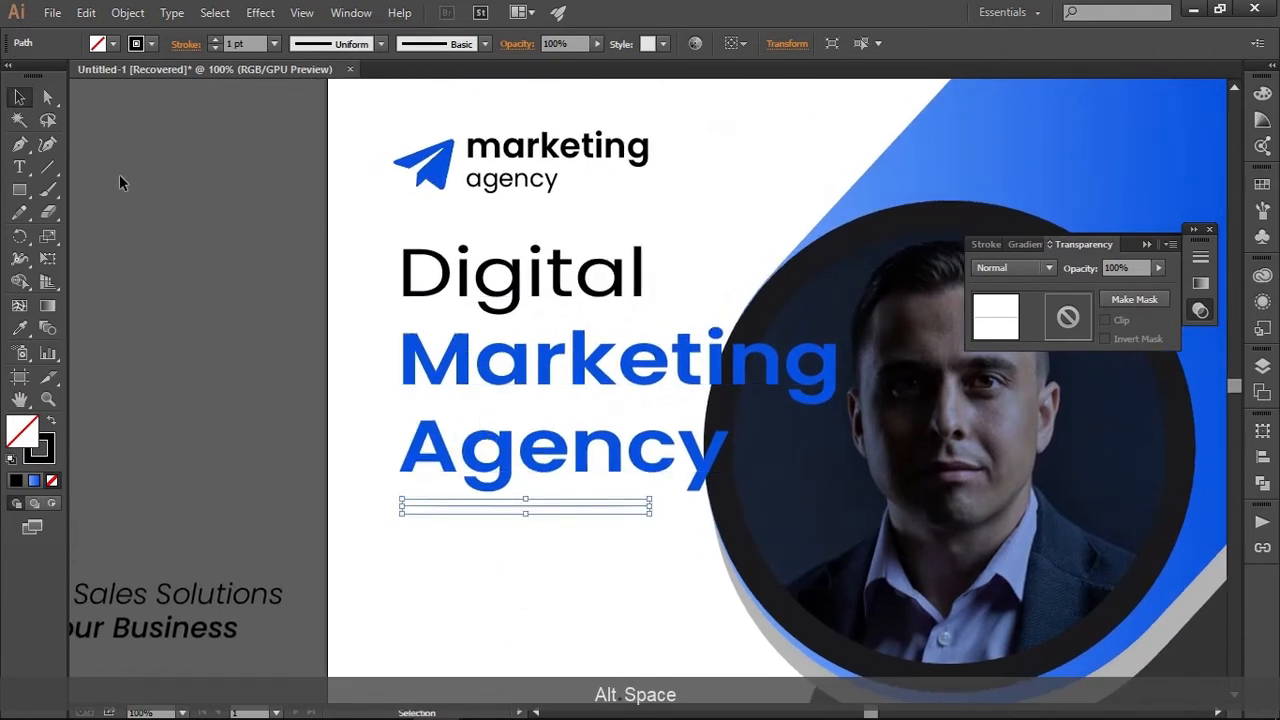
left_click(20, 330)
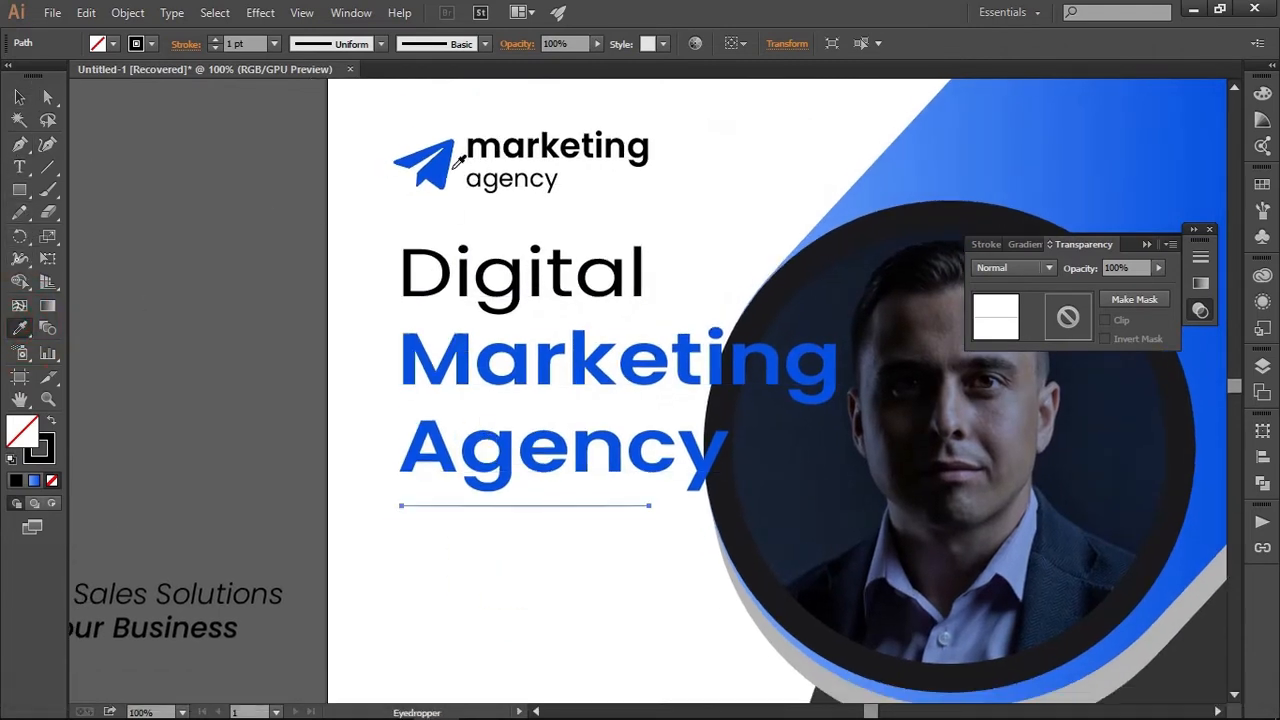
left_click(418, 166)
left_click(21, 97)
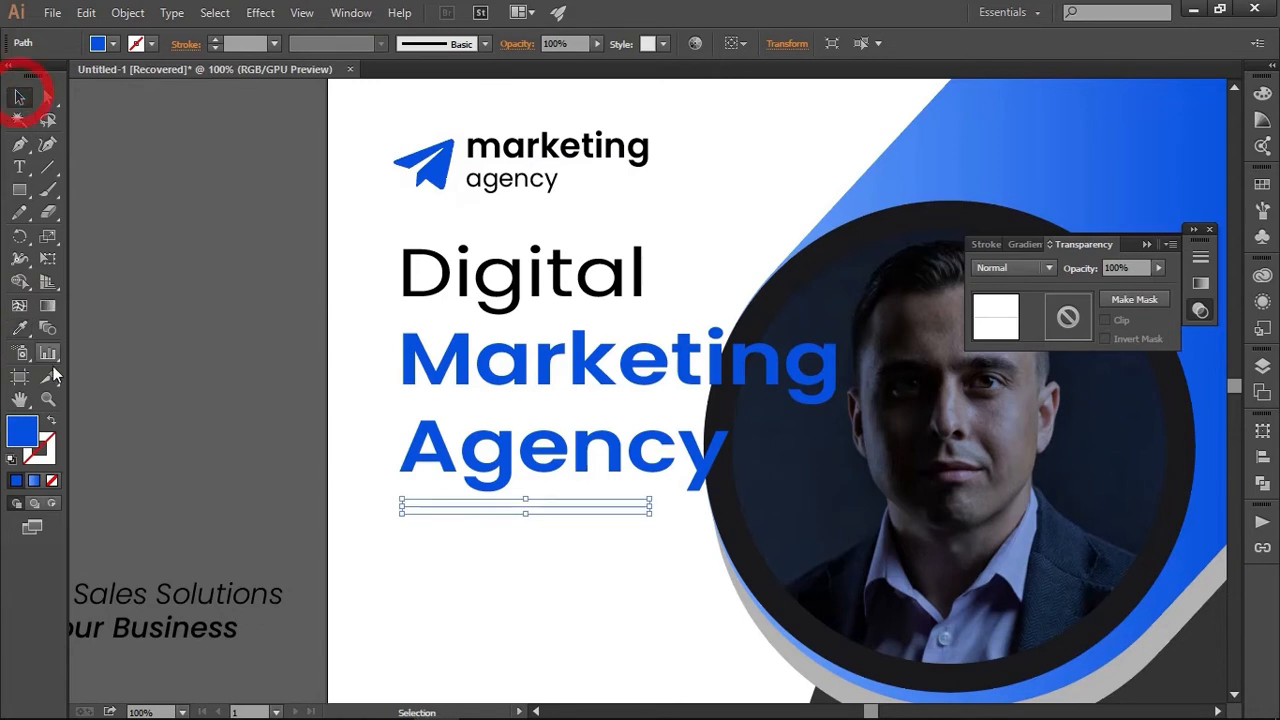
left_click(51, 421)
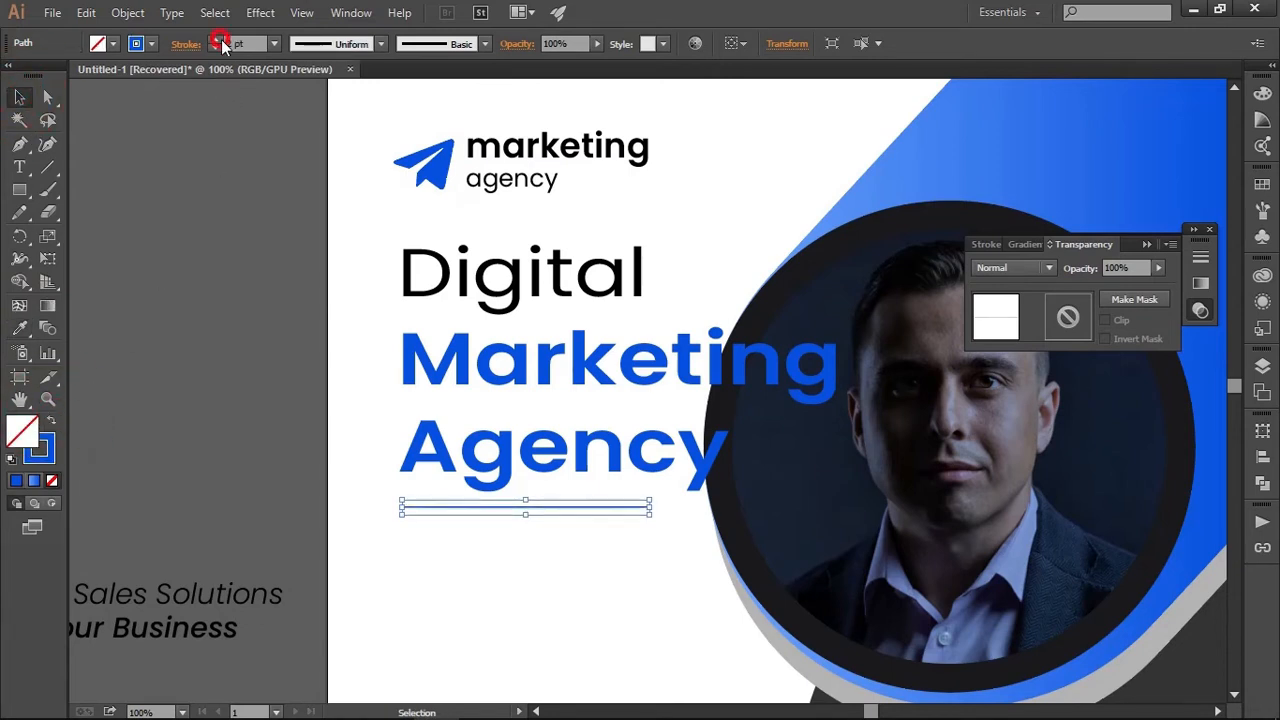
Set the blue line's stroke weight to 2 pt with rounded caps
left_click(186, 44)
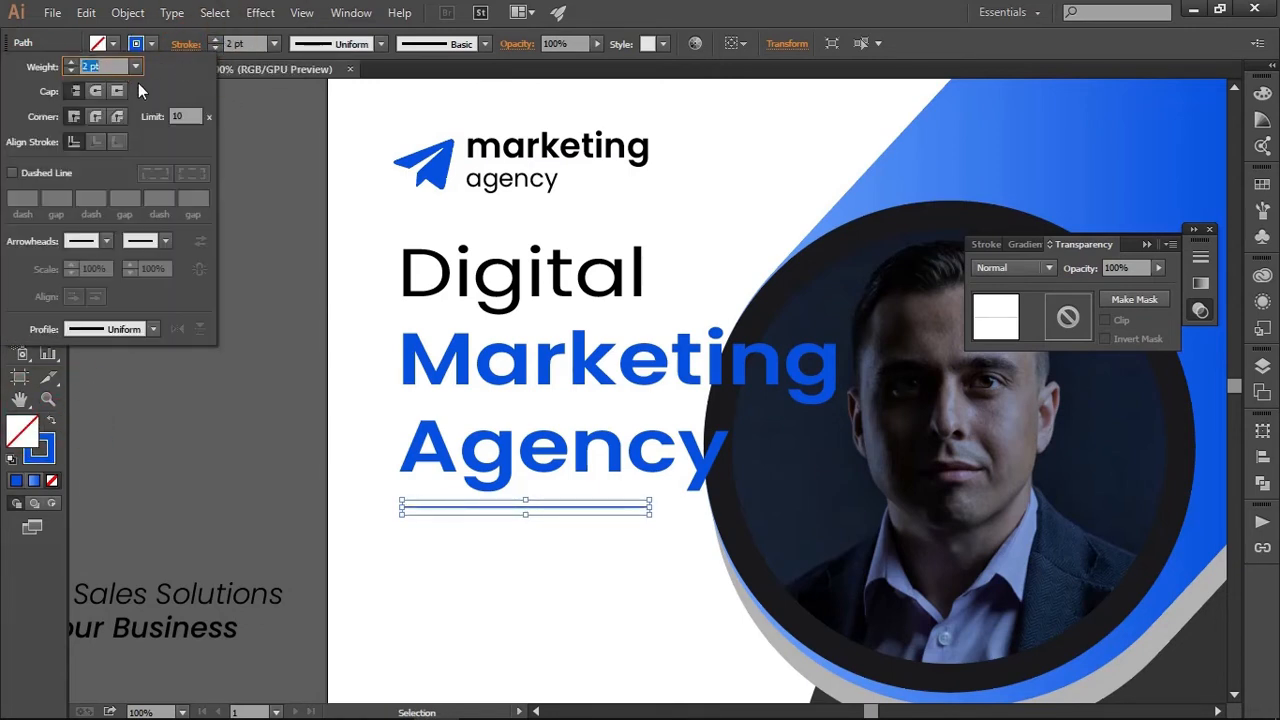
left_click(467, 631)
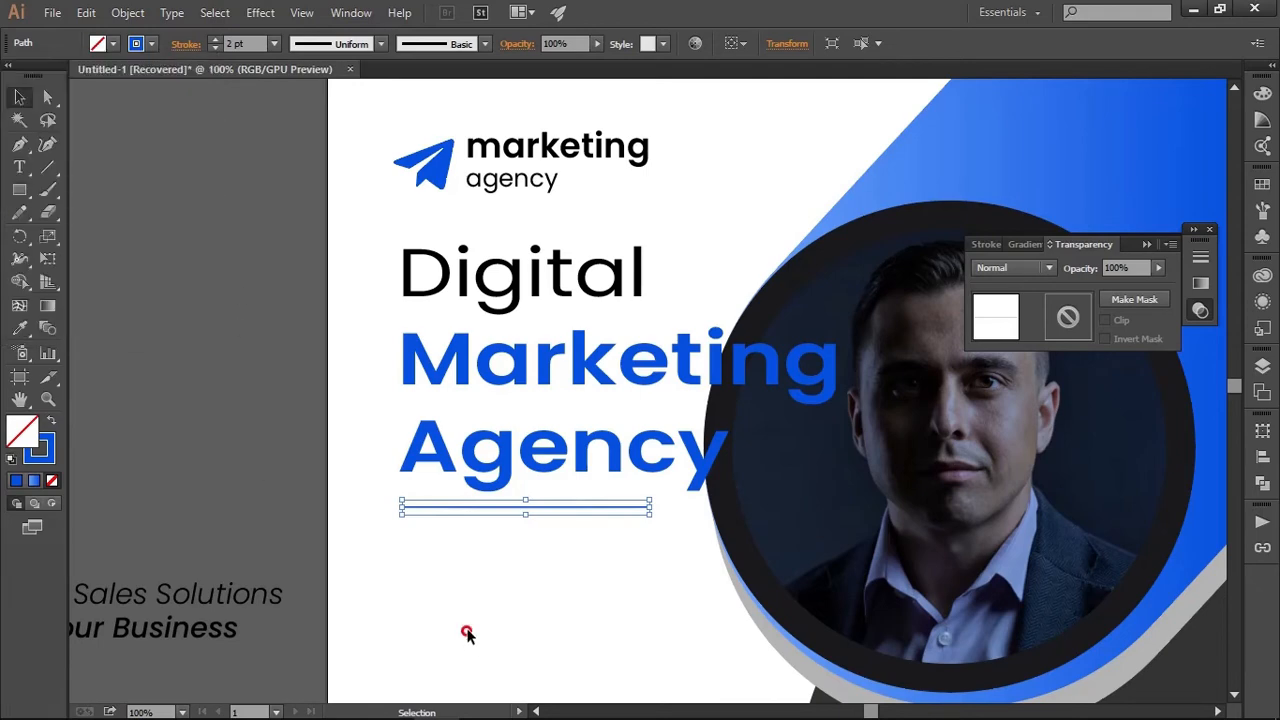
left_click(467, 631)
Paste a copy of the blue line in front and shorten it from its right end to less than half the length
left_click_drag(503, 595, 546, 532)
scroll(537, 544, "up", 2)
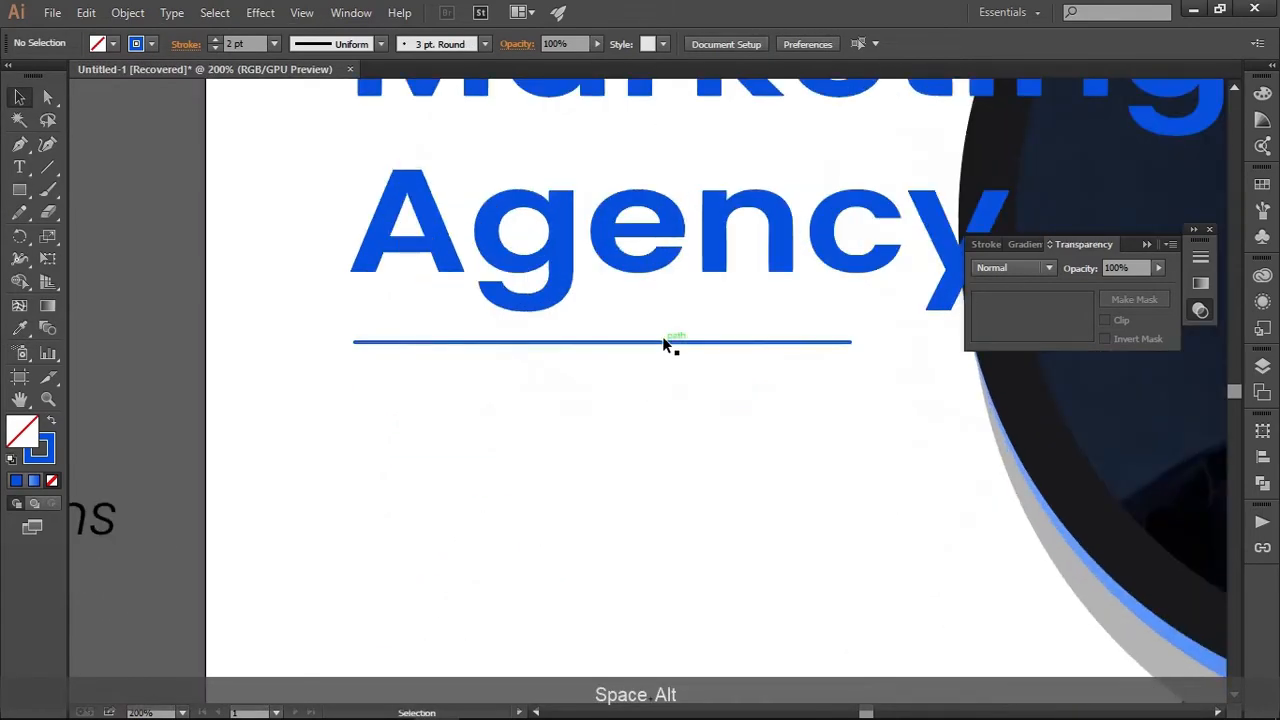
left_click(662, 341)
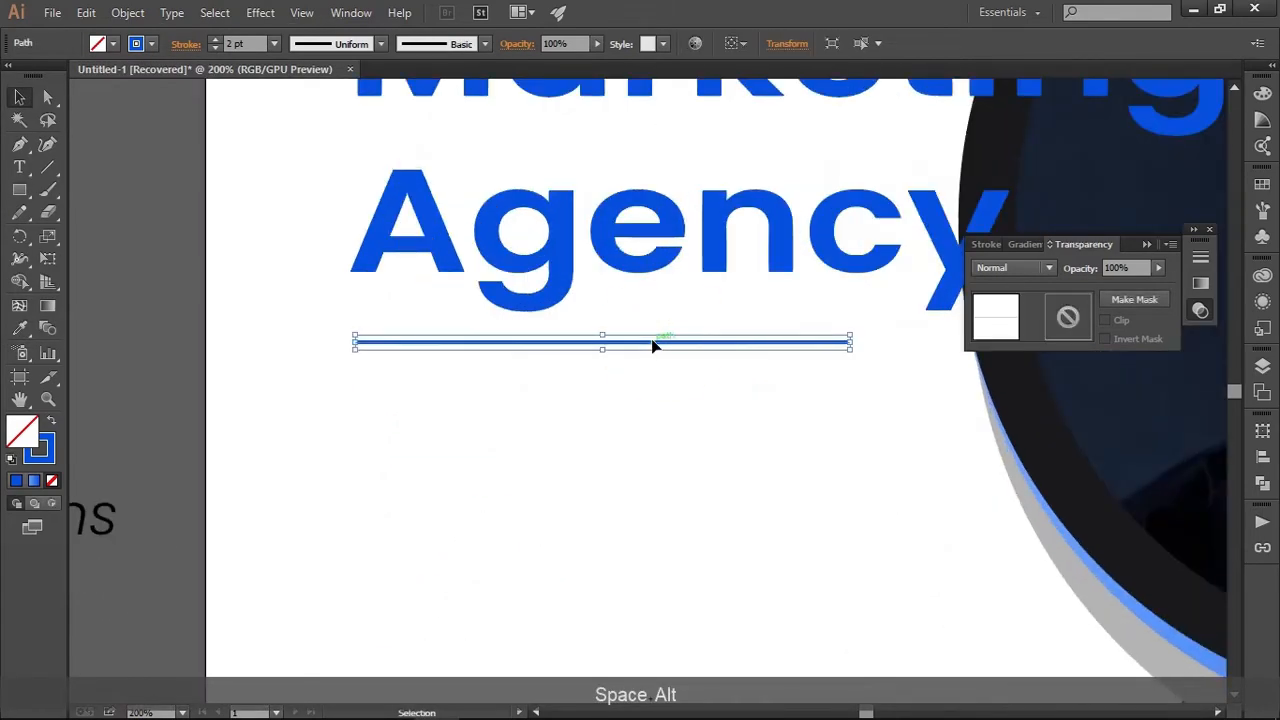
left_click(86, 12)
left_click(115, 102)
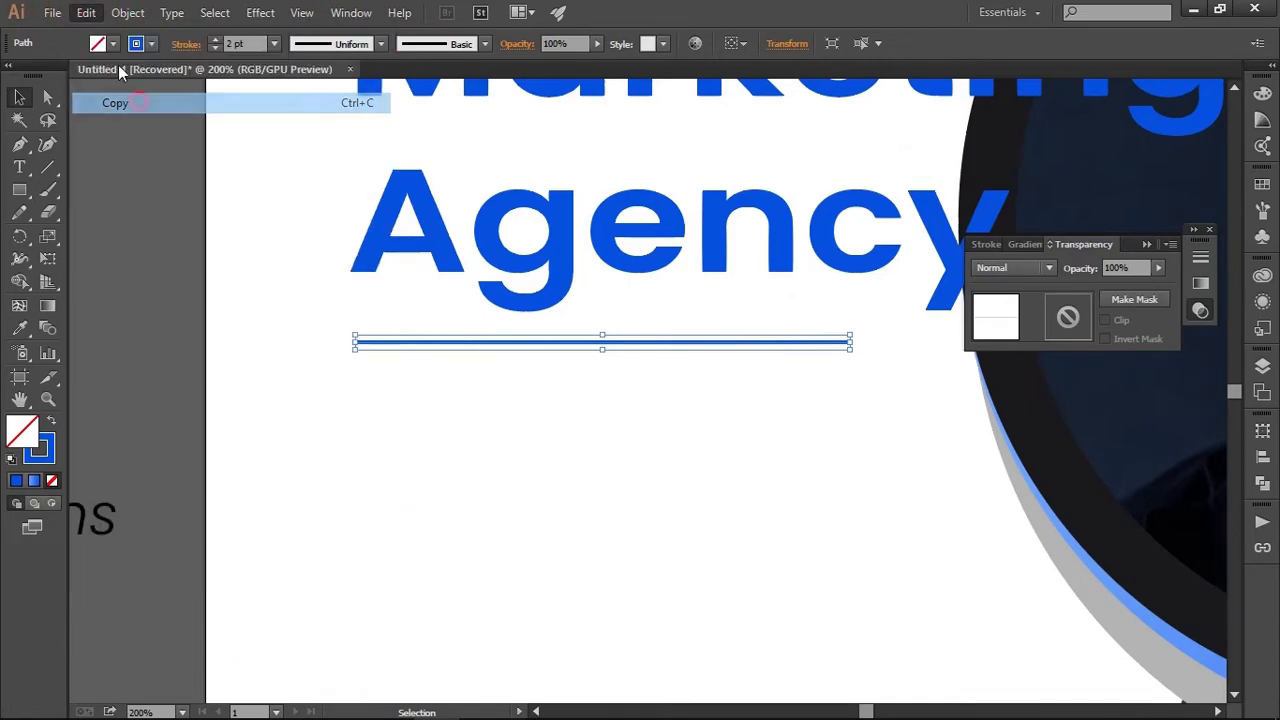
left_click(86, 12)
left_click(140, 144)
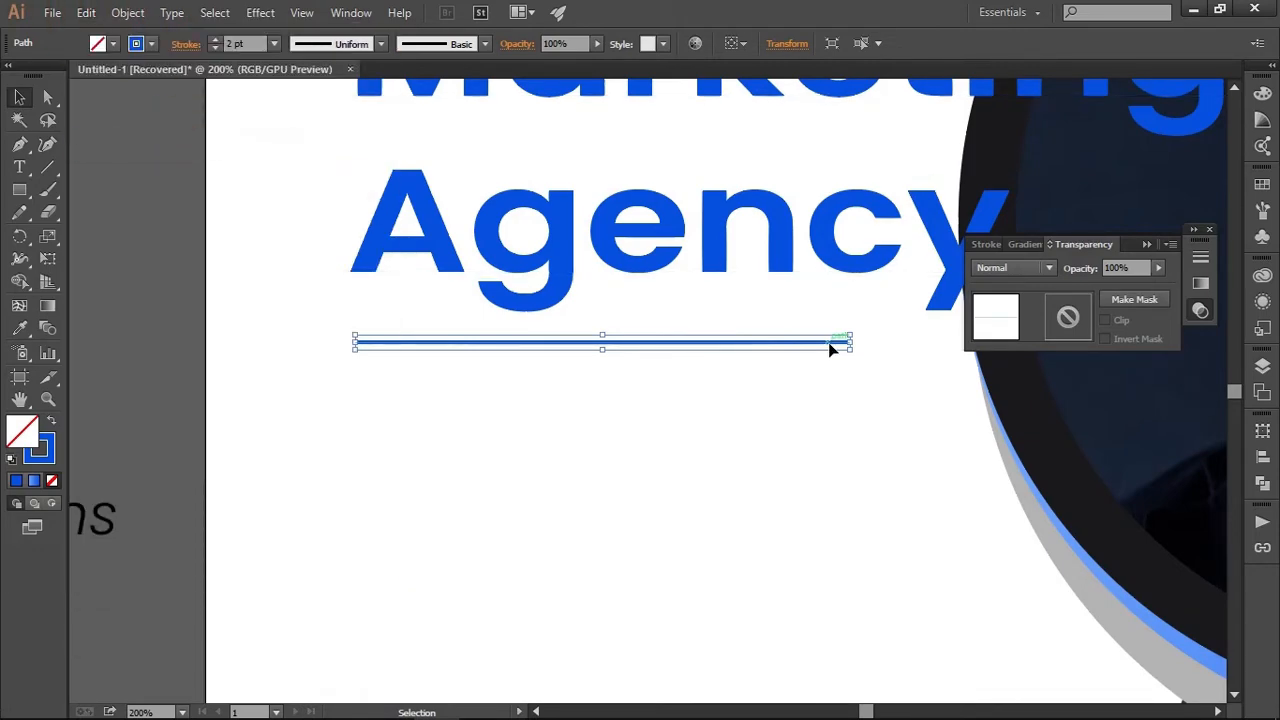
left_click_drag(848, 343, 566, 346)
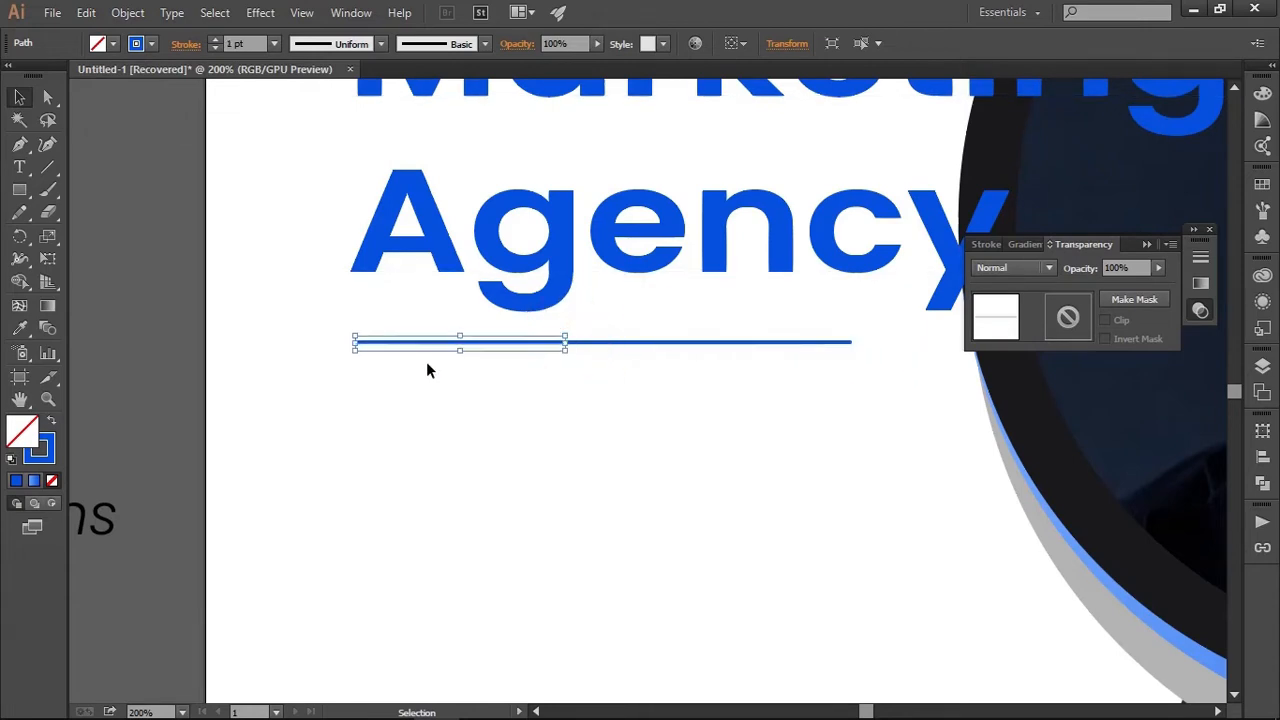
Set the short line's stroke weight to 3 pt
left_click(215, 41)
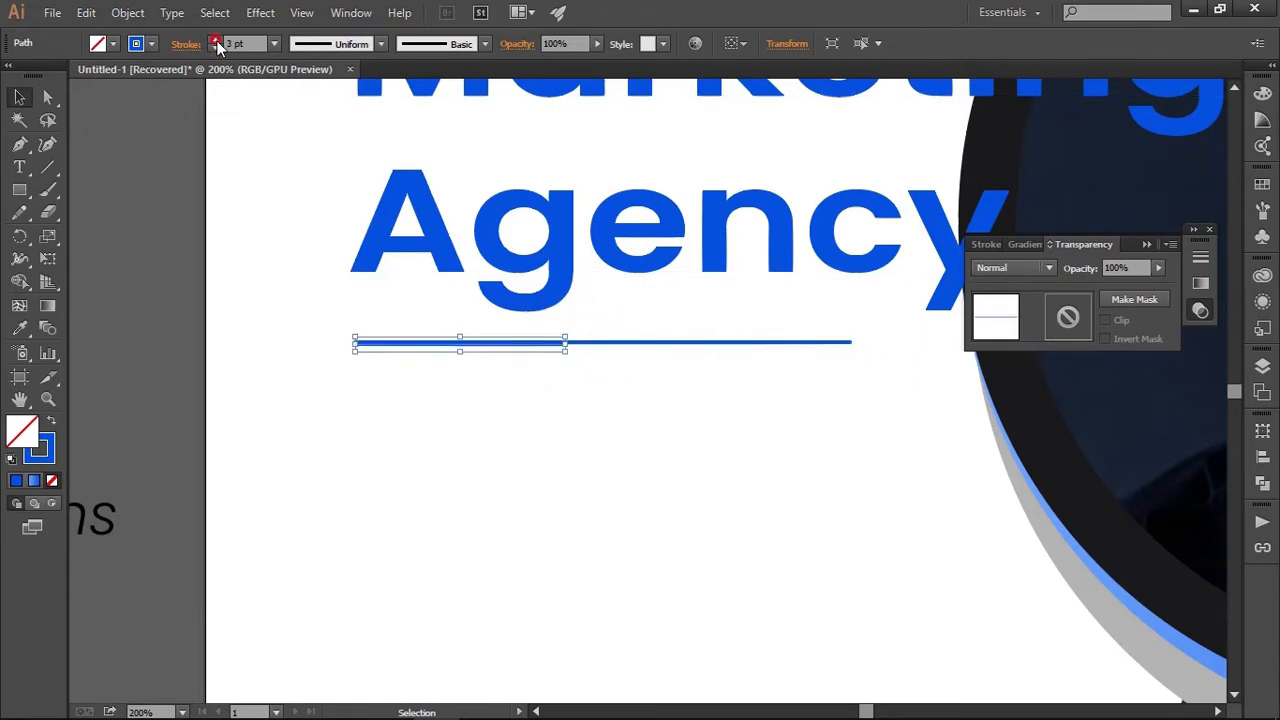
left_click(215, 41)
left_click(426, 396)
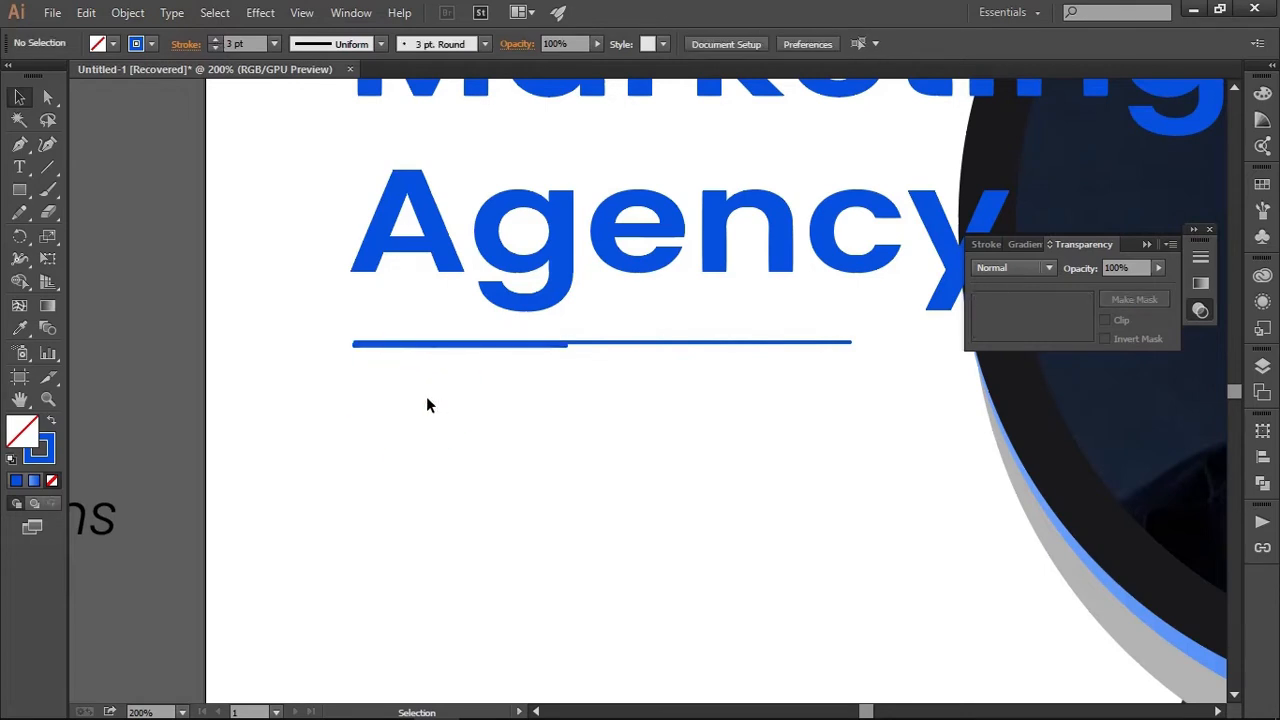
Try to line up the short thick line with the long thin line by nudging it and using the align options
scroll(435, 389, "up", 2)
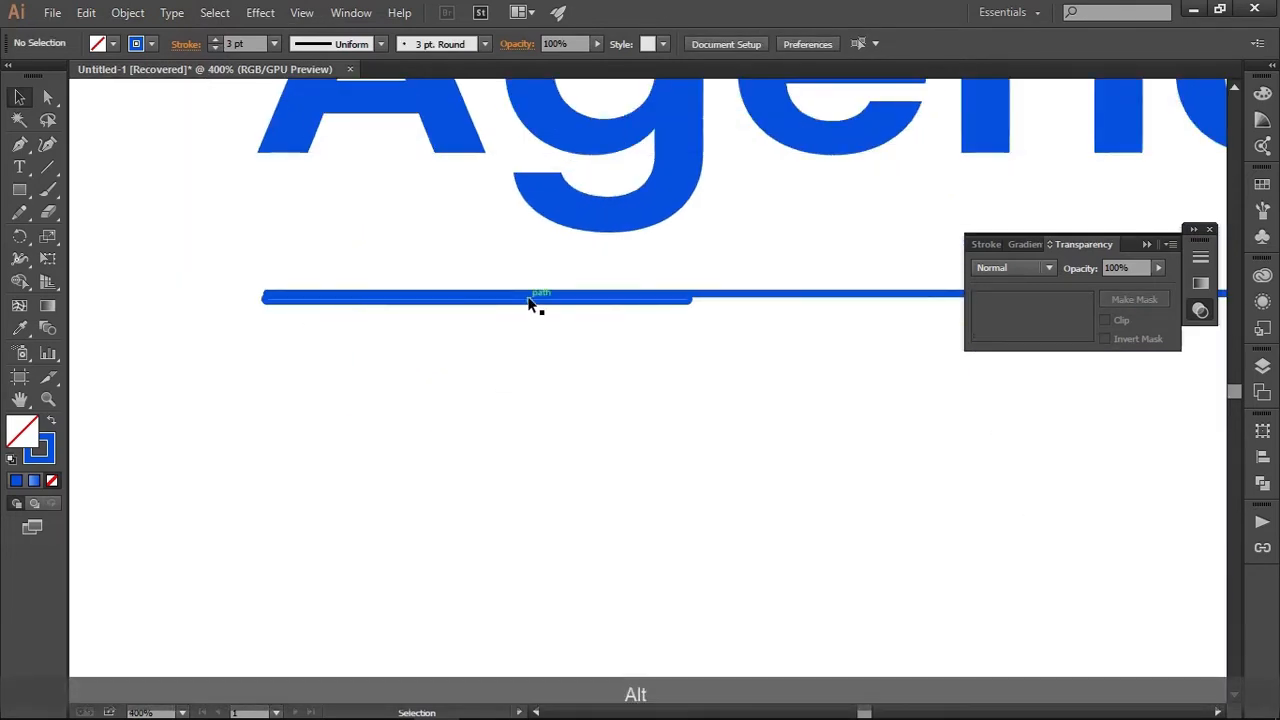
left_click_drag(531, 303, 534, 289)
left_click_drag(357, 333, 351, 291)
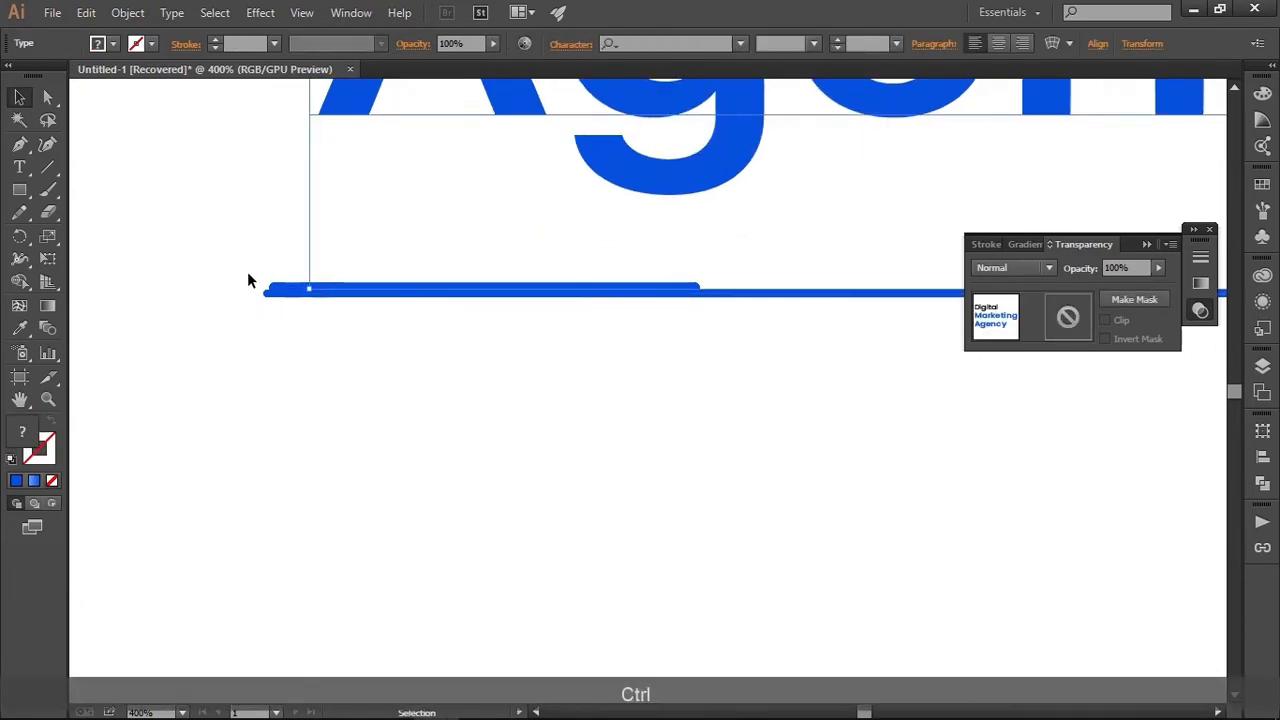
left_click_drag(247, 271, 283, 299)
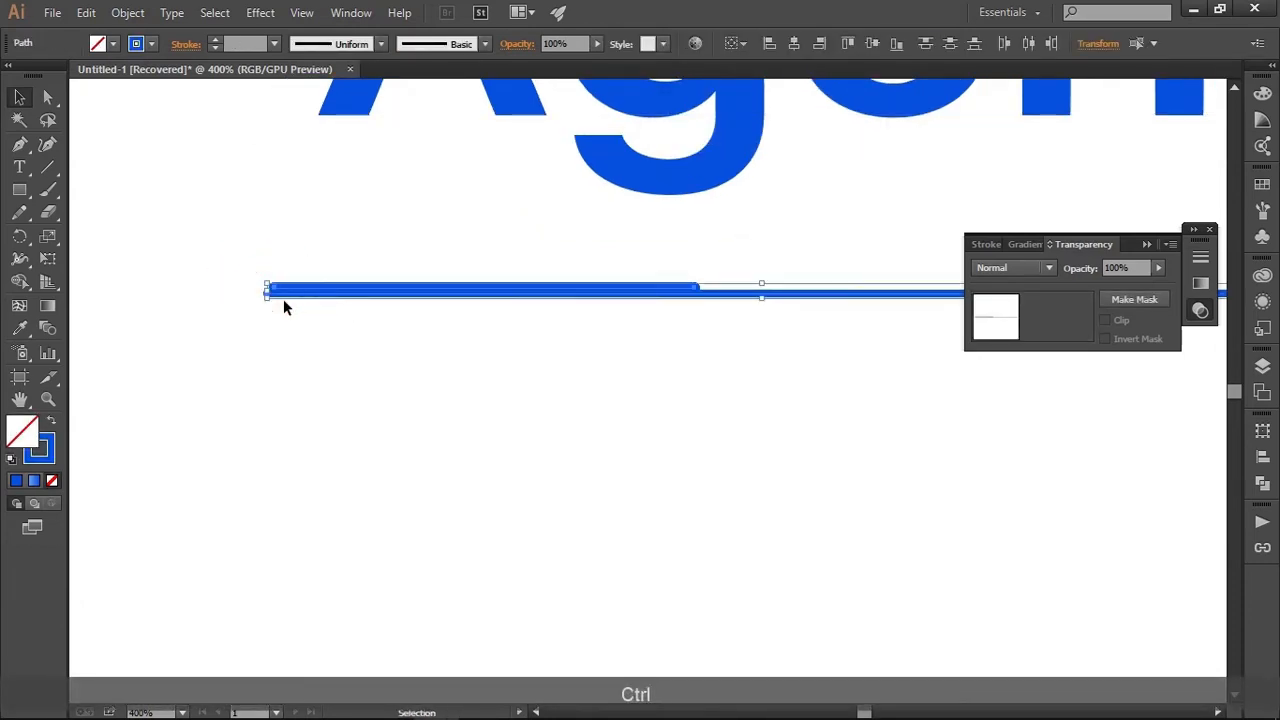
left_click(737, 43)
left_click(771, 58)
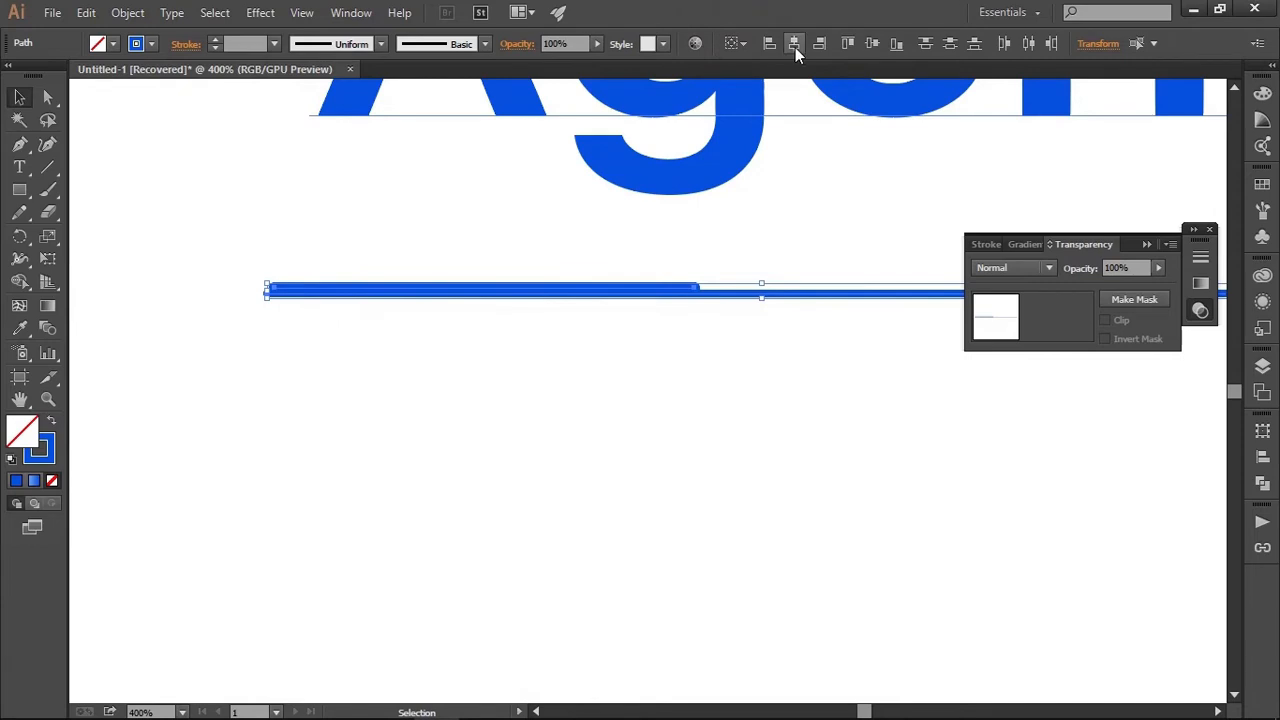
left_click(794, 47)
key("ctrl+z")
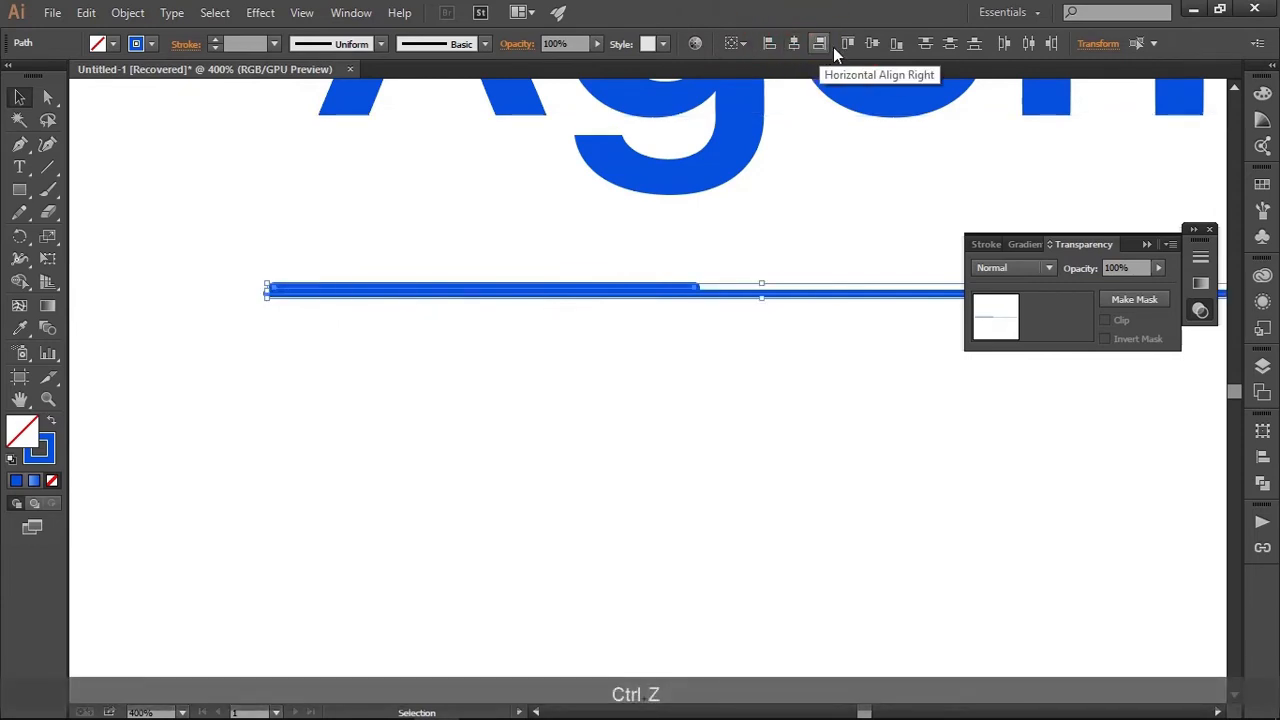
left_click(640, 324)
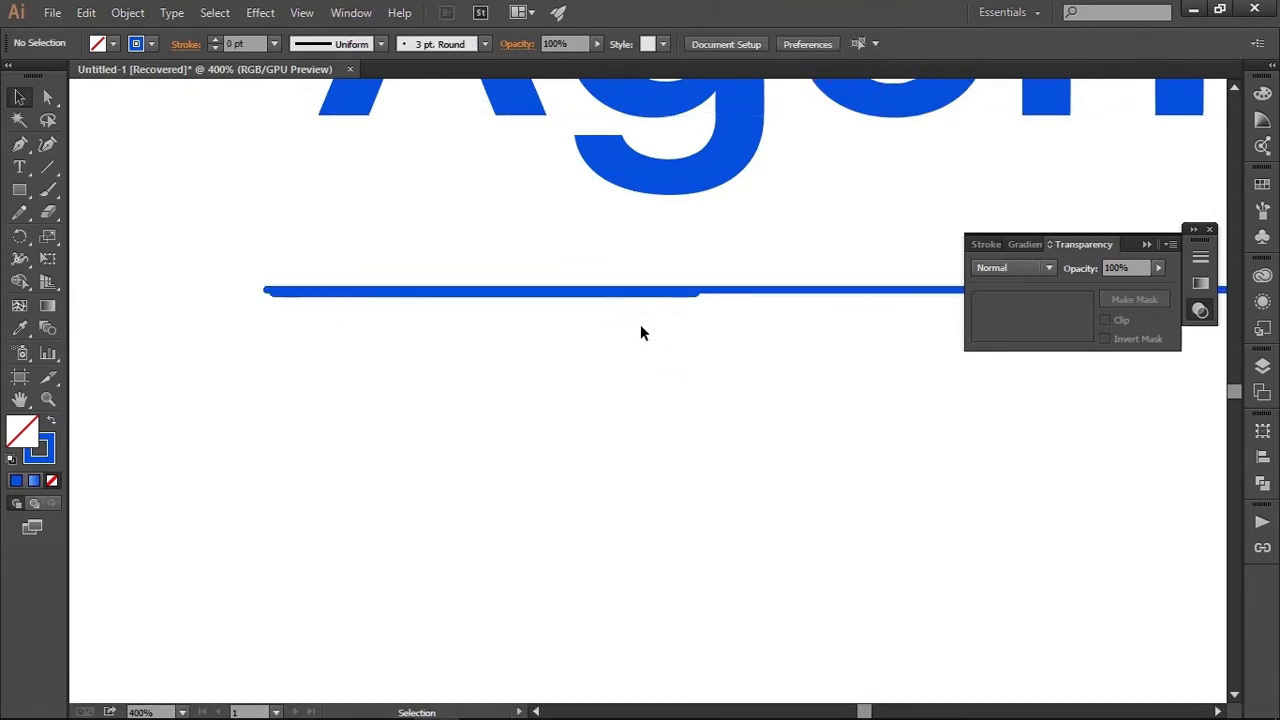
Move the short thick line up until its lower edge is level with the long thin line's
scroll(396, 291, "up", 3)
left_click_drag(280, 296, 723, 331)
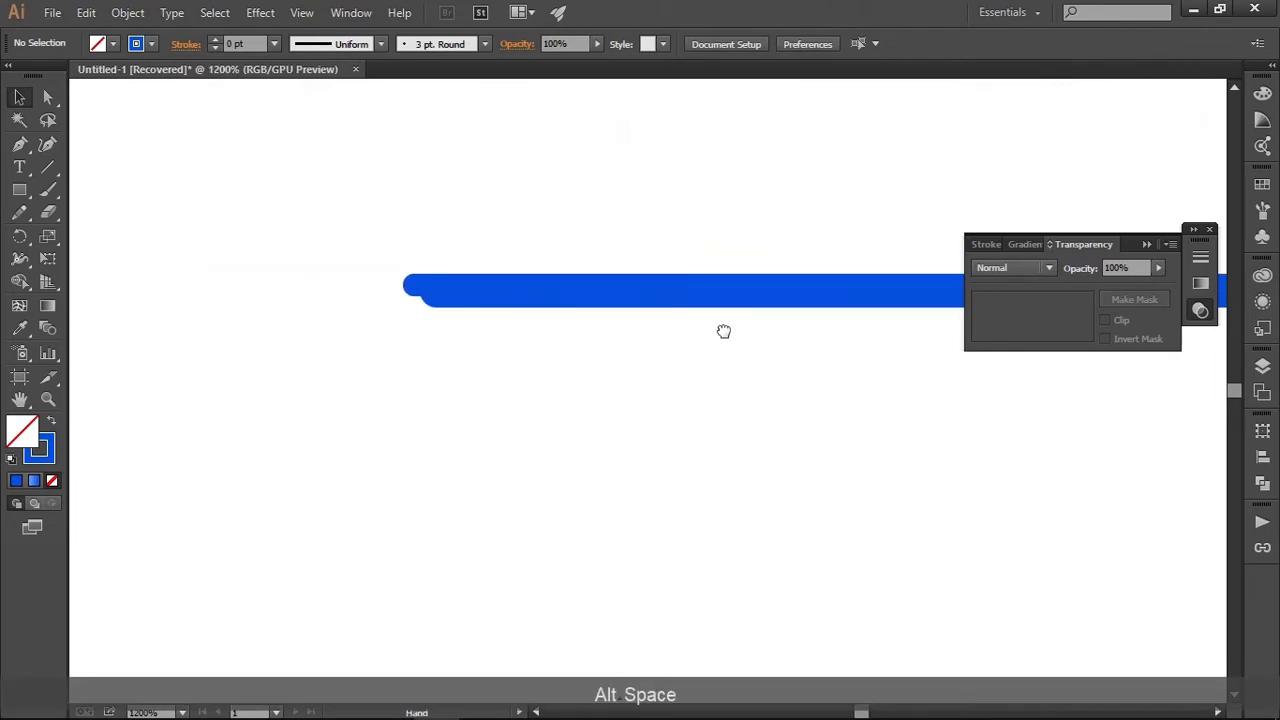
left_click_drag(621, 292, 621, 286)
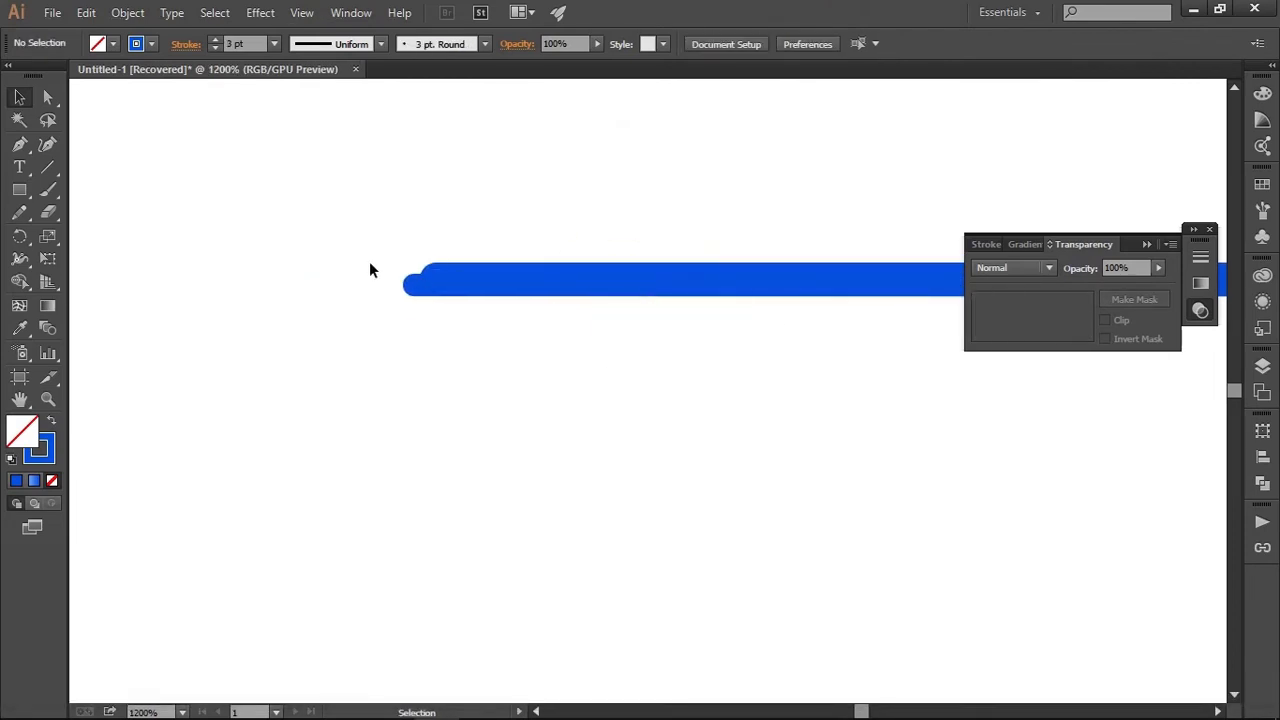
left_click_drag(369, 269, 486, 337)
right_click(463, 295)
left_click(386, 352)
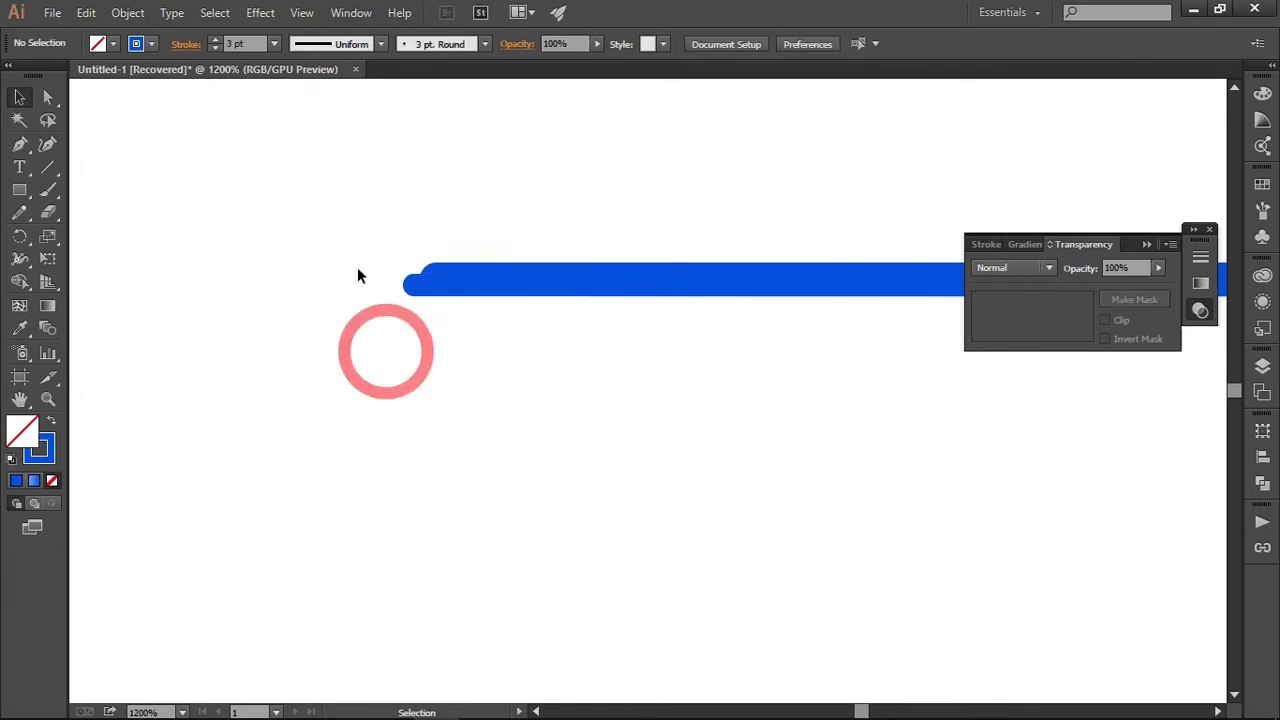
Expand both blue lines into filled shapes
left_click_drag(357, 274, 466, 314)
left_click(127, 12)
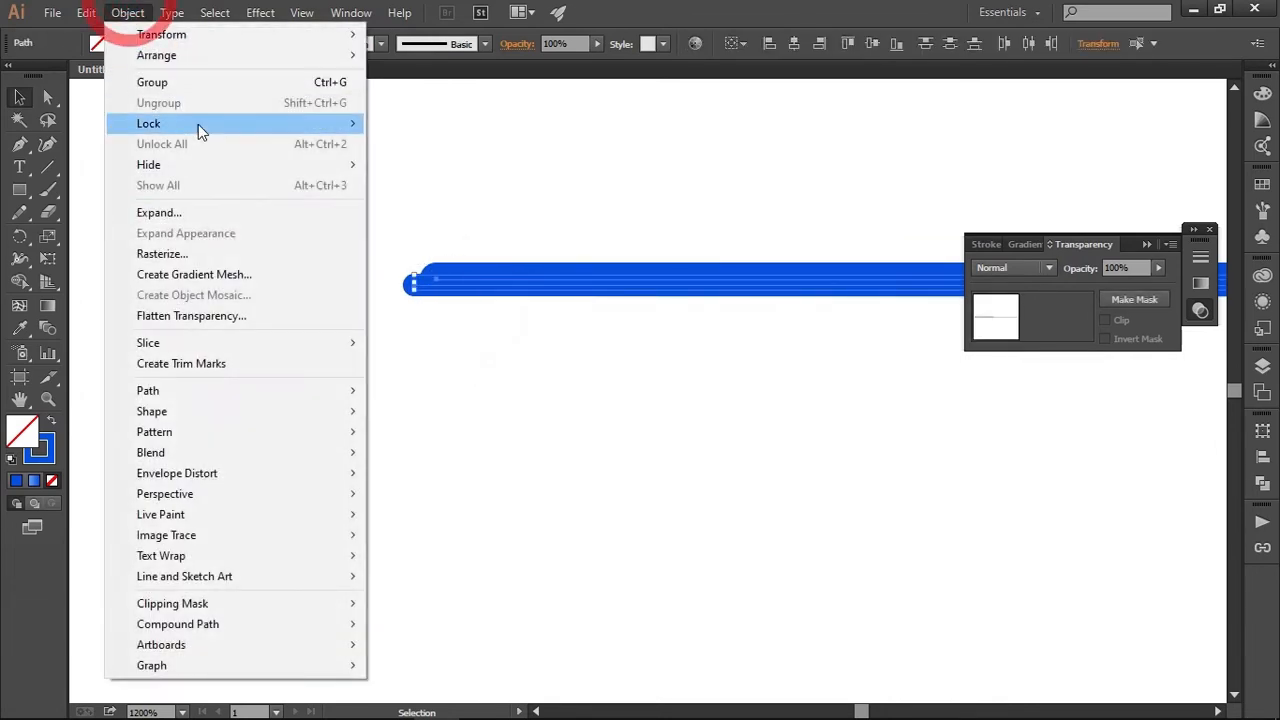
left_click(232, 215)
left_click(588, 474)
left_click(512, 400)
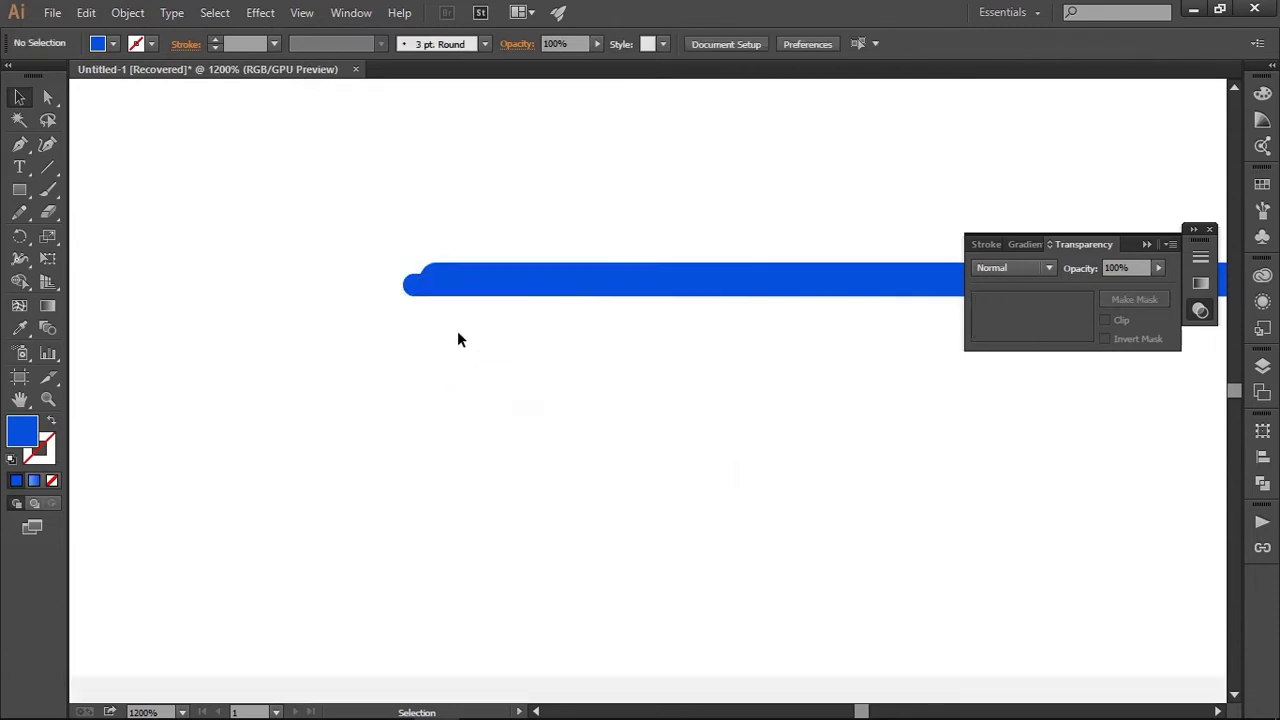
Move the short thick bar left so its rounded end is flush with the long thin bar's left end
scroll(457, 337, "up", 2)
left_click(455, 210)
left_click_drag(460, 222, 416, 221)
left_click(472, 362)
Merge the two blue bars into a single divider shape with Pathfinder Unite
scroll(479, 414, "down", 4)
scroll(479, 416, "down", 2)
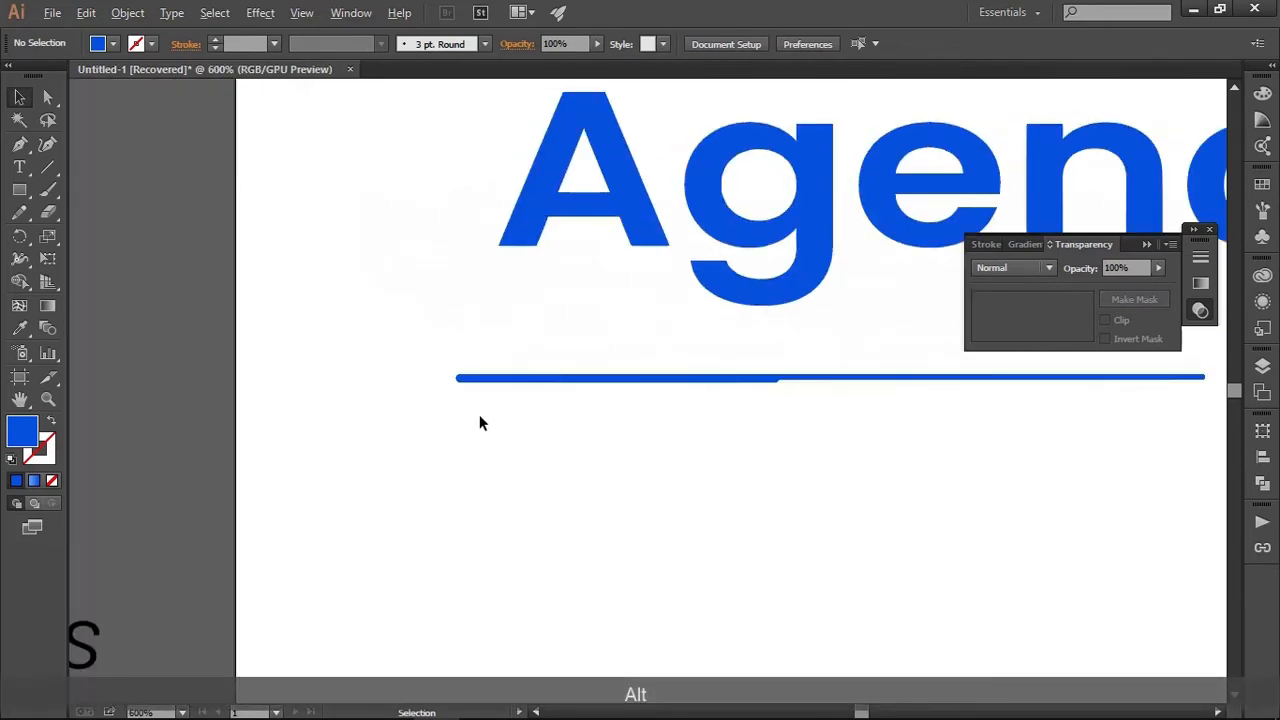
left_click_drag(577, 420, 484, 370)
scroll(406, 404, "down", 1)
left_click(500, 405)
left_click_drag(252, 362, 300, 392)
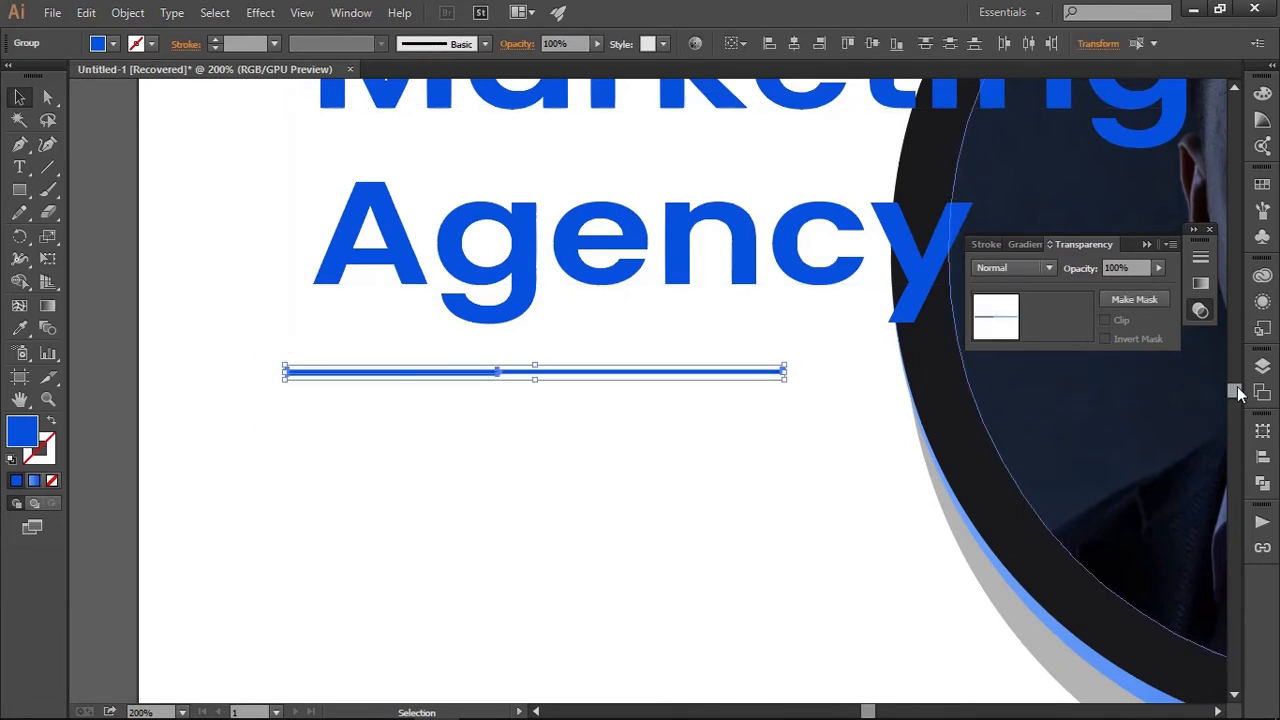
left_click(1262, 482)
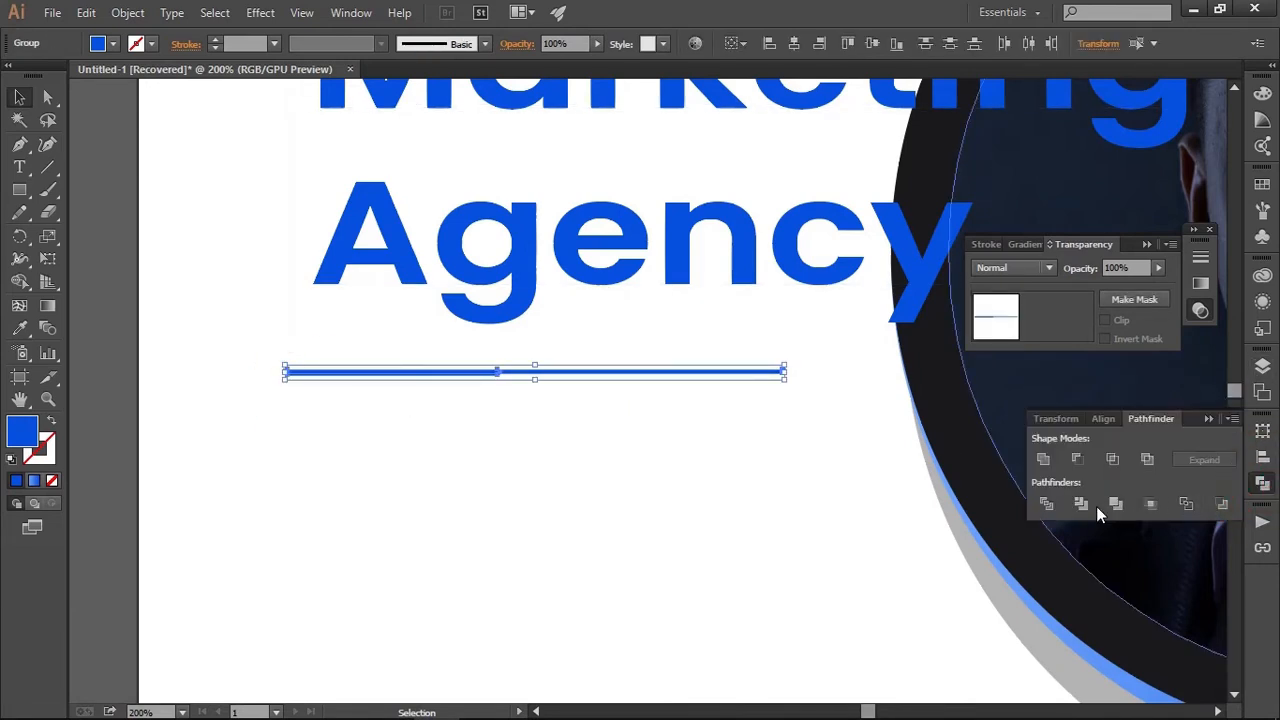
left_click(1045, 459)
left_click(1208, 418)
left_click(697, 490)
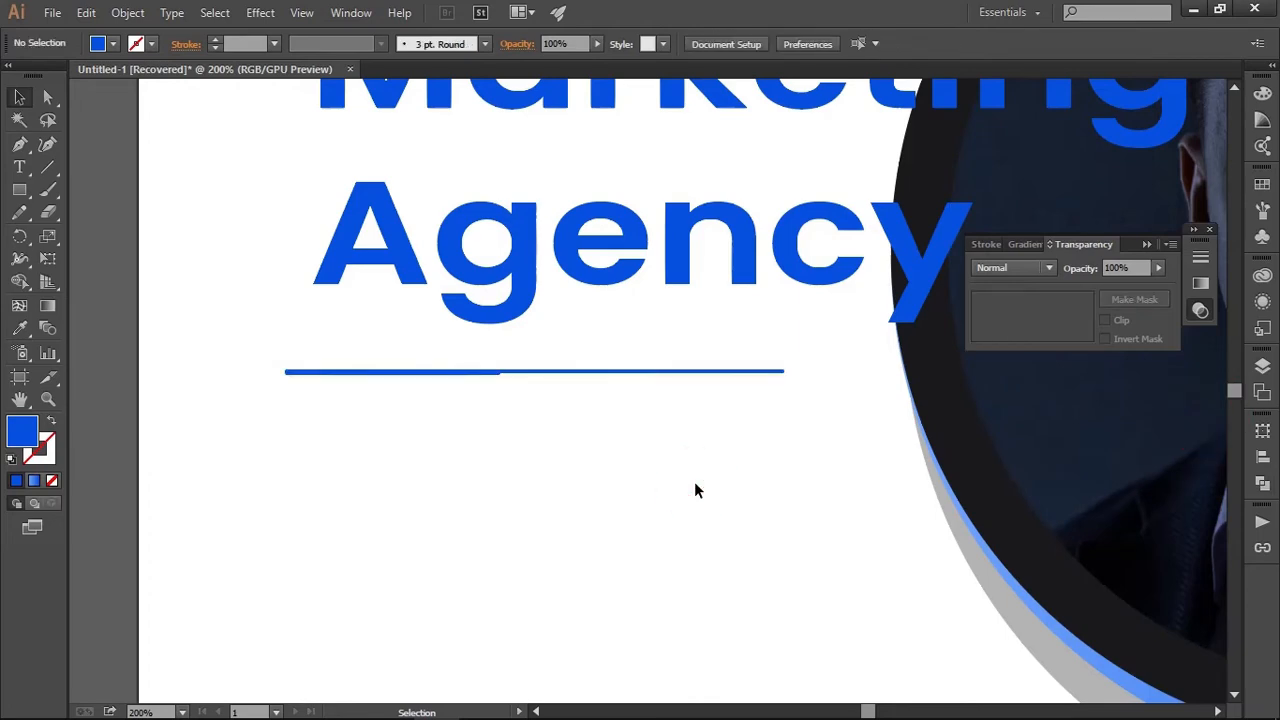
Move the three-line headline left so its left edge lines up with the divider's left end
scroll(694, 485, "down", 3)
left_click_drag(694, 490, 503, 453)
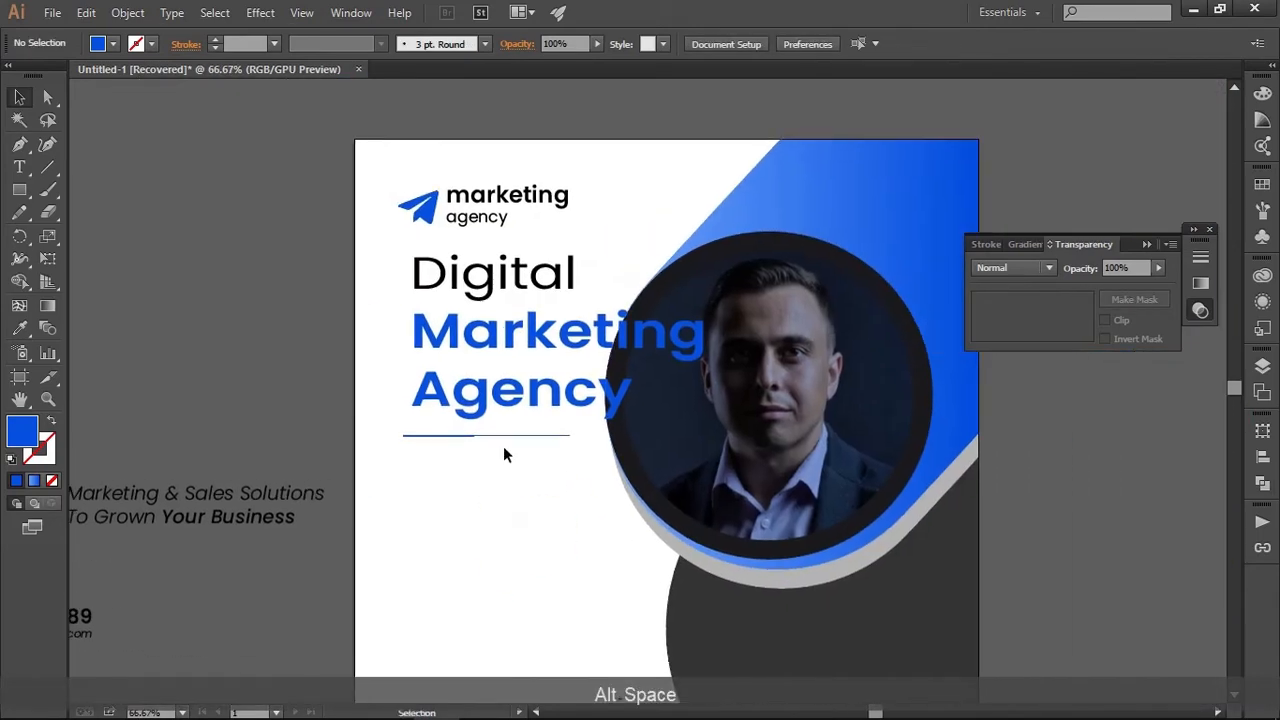
left_click_drag(485, 396, 472, 396)
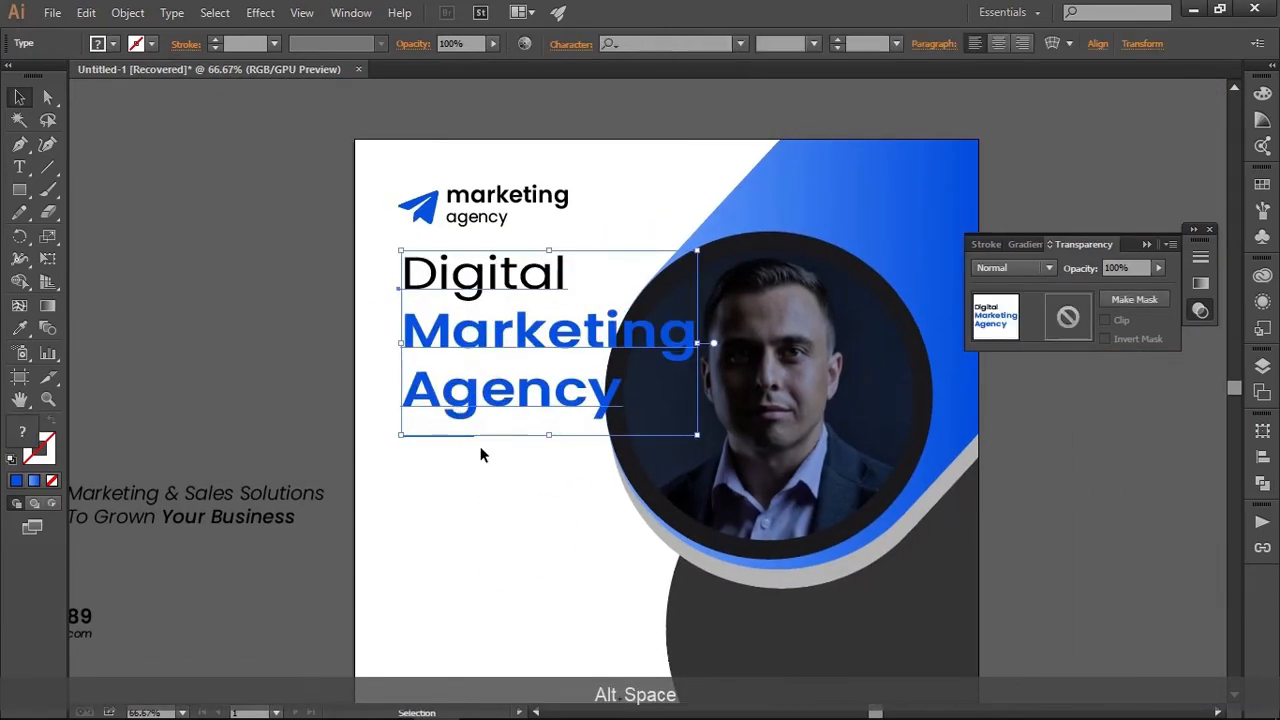
Nudge the blue divider up so it sits closer beneath the word "Agency"
scroll(471, 455, "up", 2)
left_click(466, 446)
left_click(467, 408)
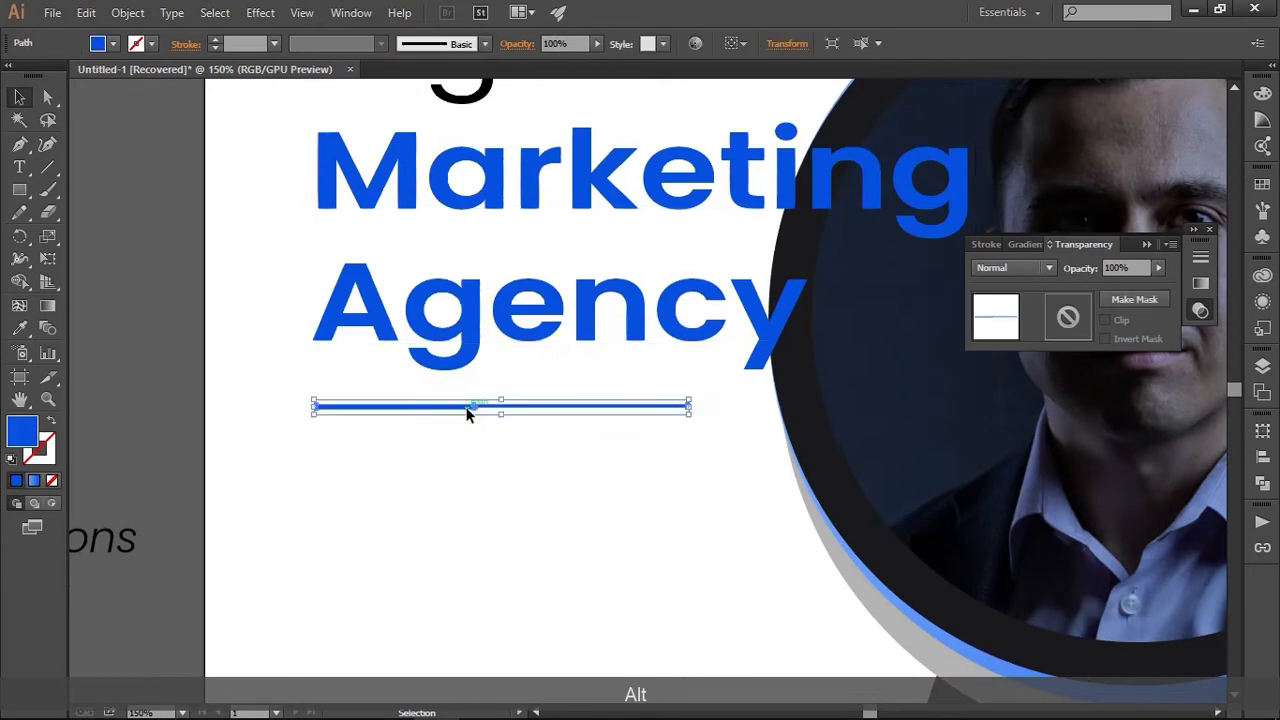
key("Up")
key("Up")
key("Up")
key("Up")
key("Up")
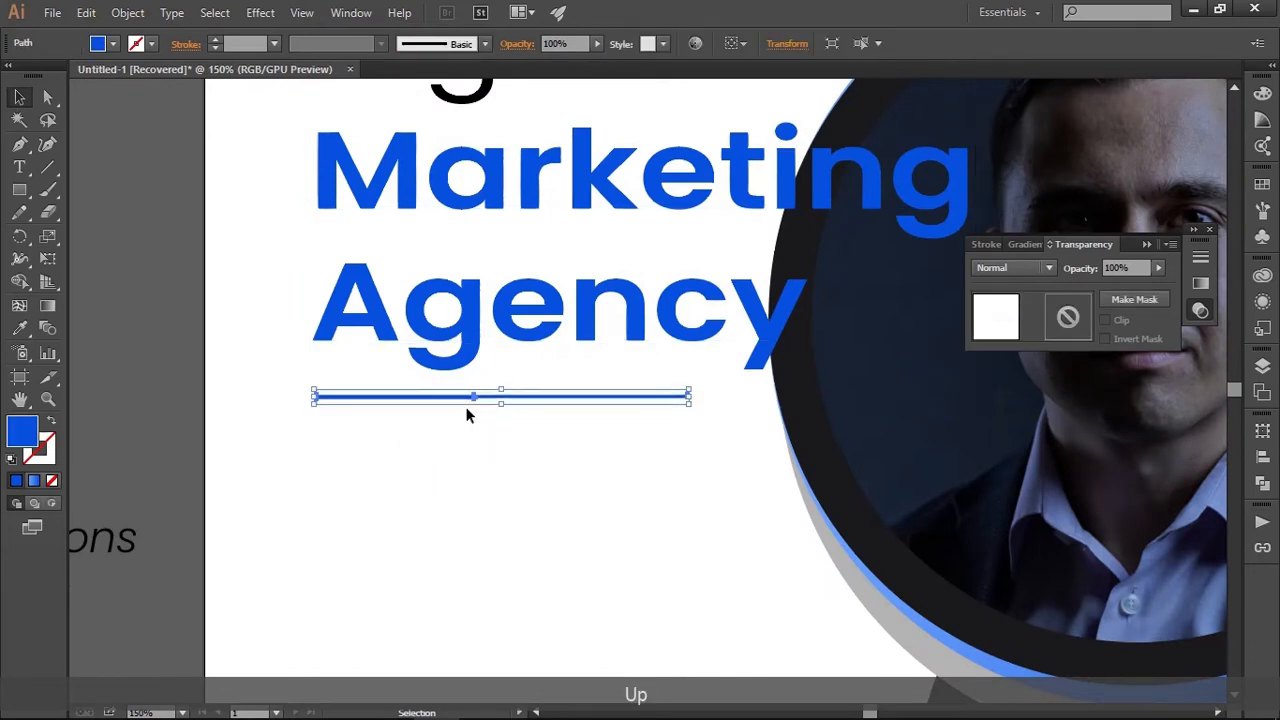
key("Up")
key("Down")
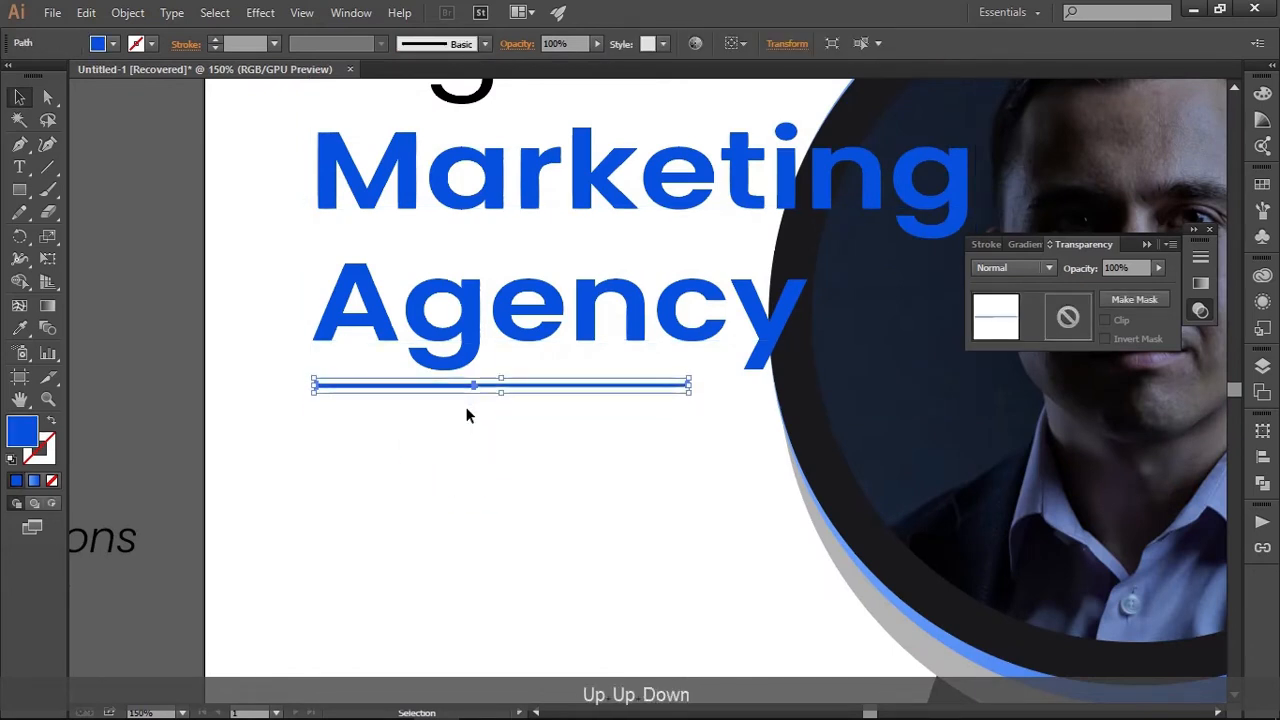
left_click(495, 504)
Isolate the logo group and apply the grey sampled from the pasteboard to its "marketing agency" text
scroll(512, 536, "down", 2)
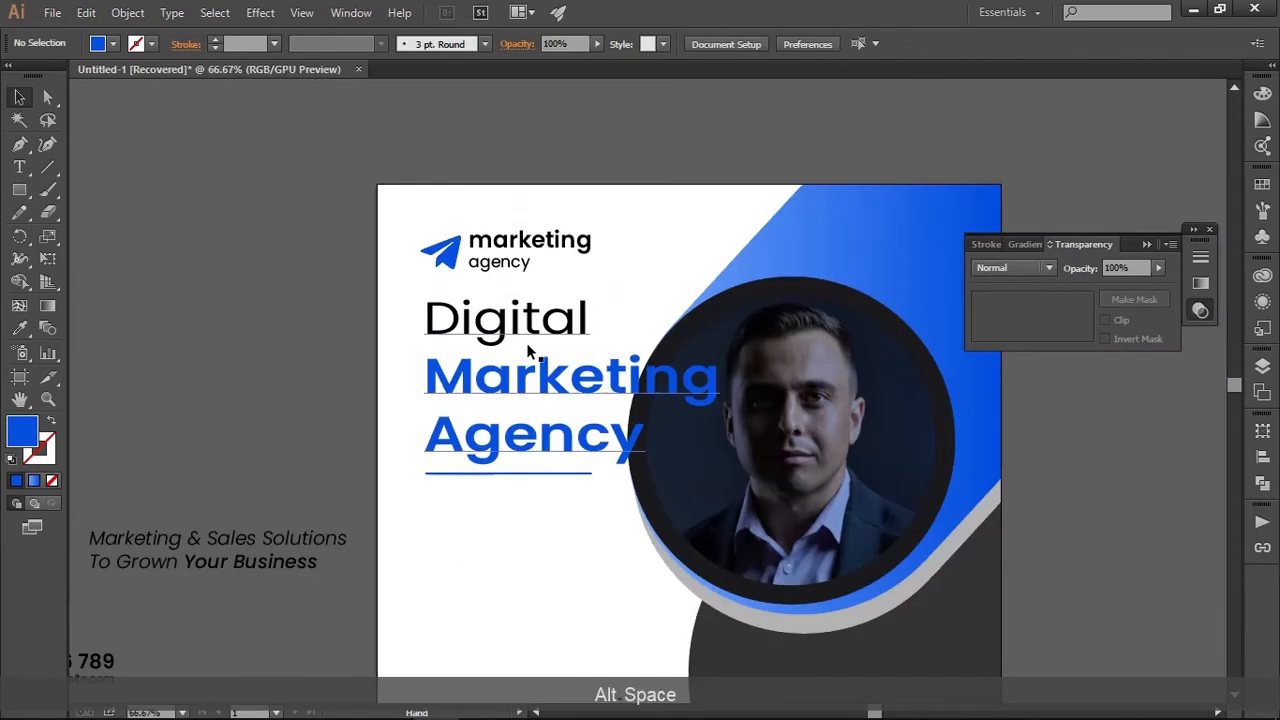
left_click_drag(527, 347, 563, 428)
scroll(573, 398, "up", 2)
left_click_drag(514, 166, 531, 313)
double_click(574, 417)
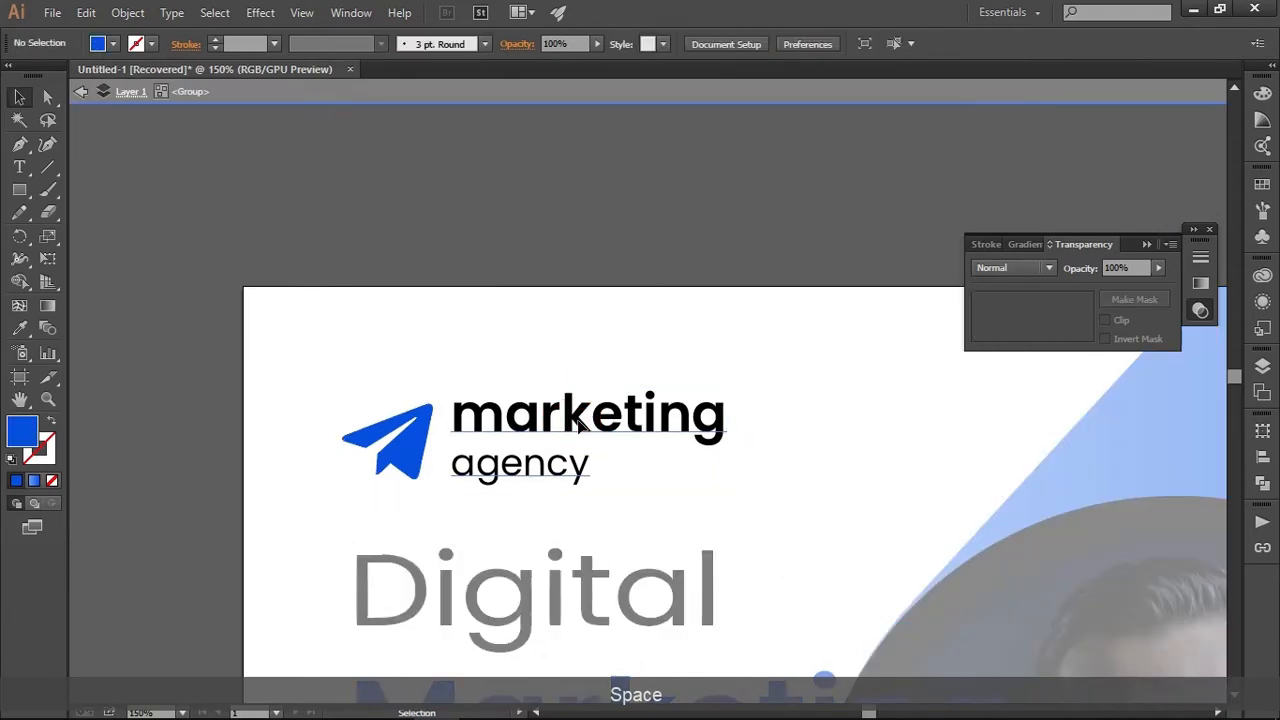
left_click(574, 420)
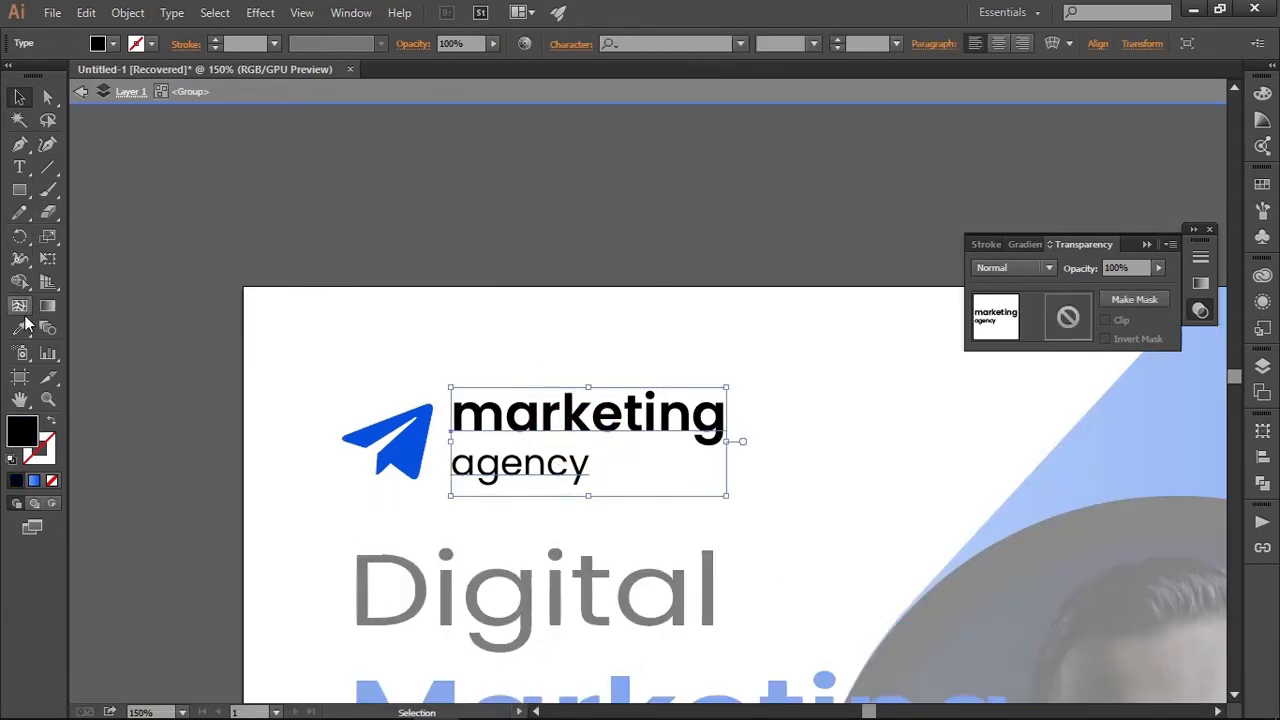
left_click(20, 326)
left_click(361, 205)
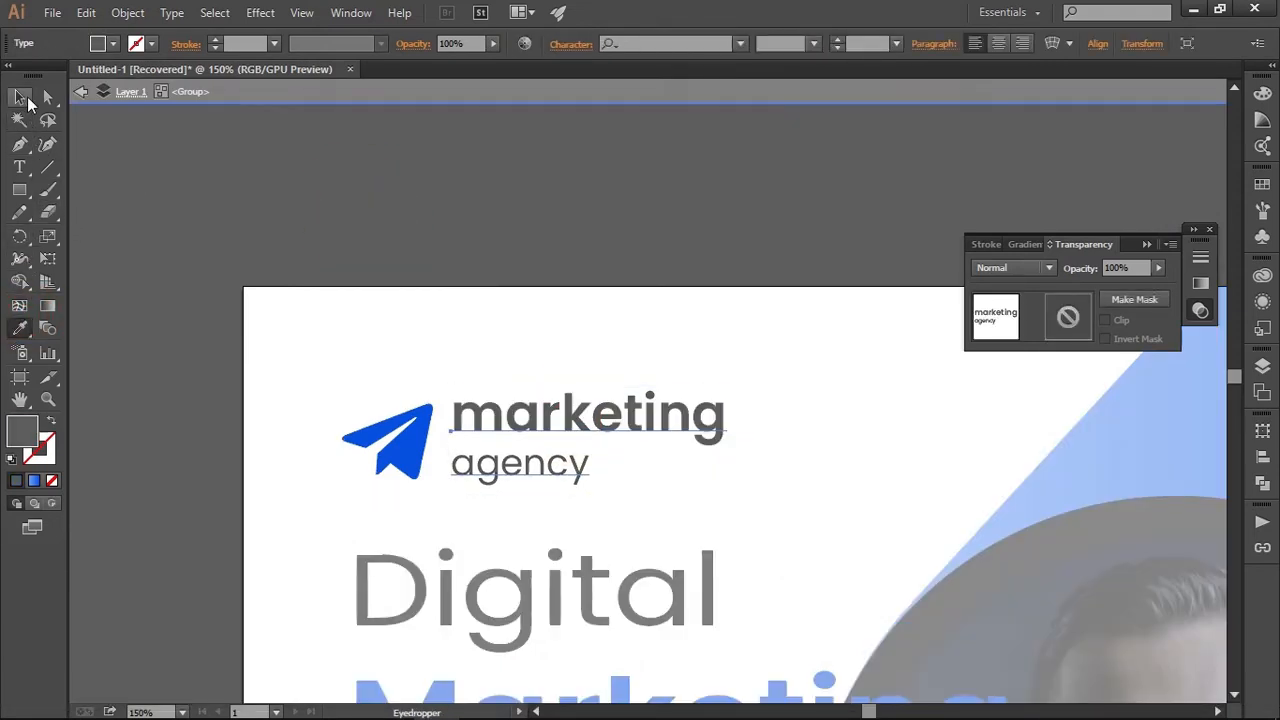
Darken the logo text's fill to #262626 and leave the group's isolation mode
double_click(24, 430)
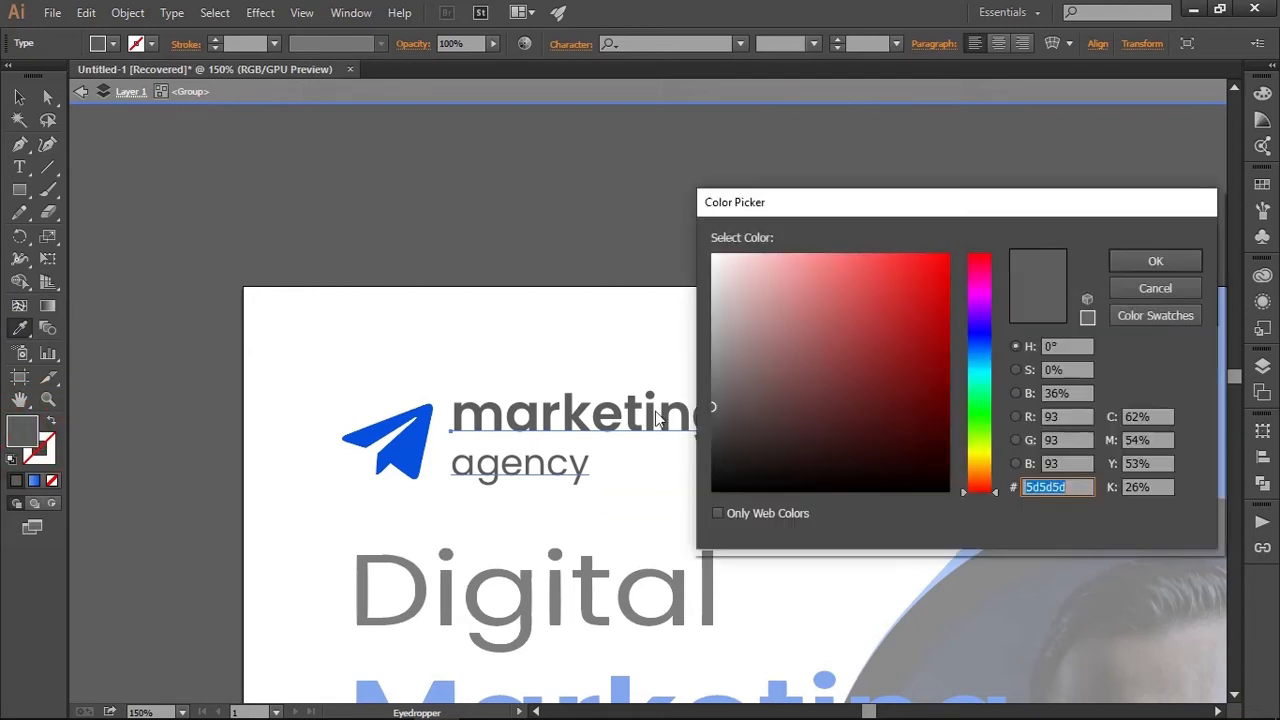
left_click_drag(718, 443, 716, 449)
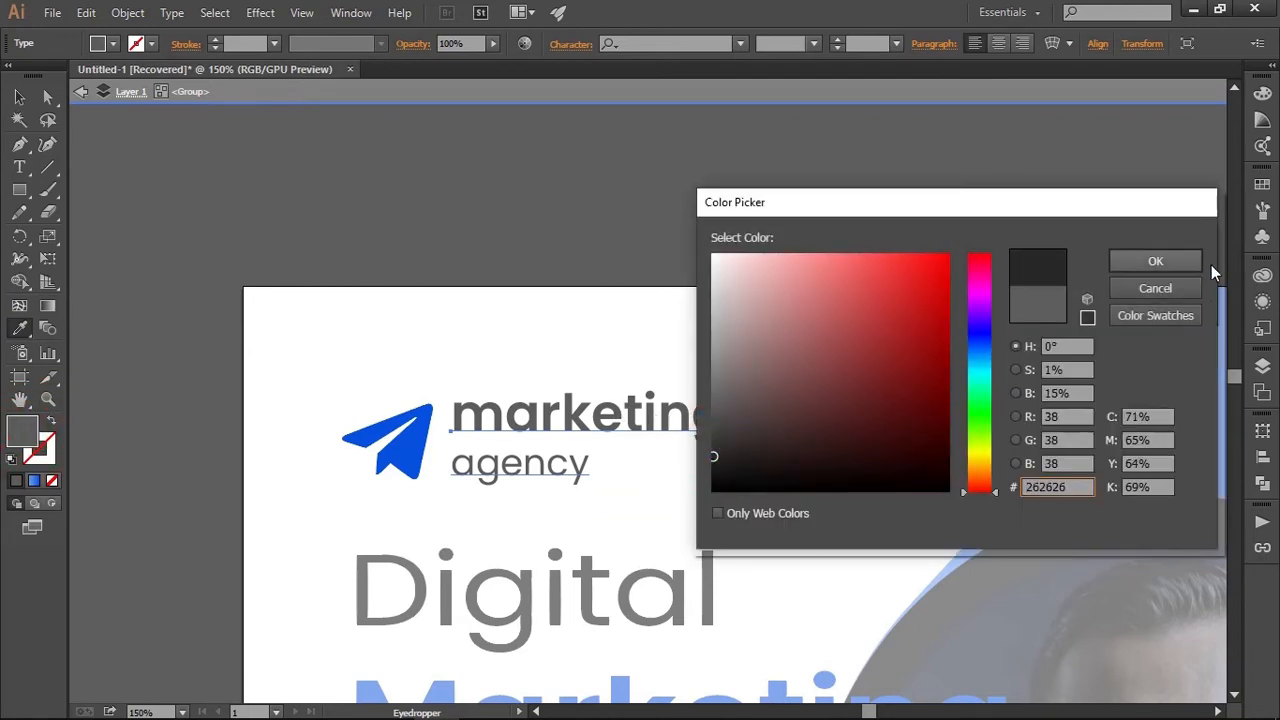
left_click(1188, 262)
left_click(20, 97)
left_click(428, 286)
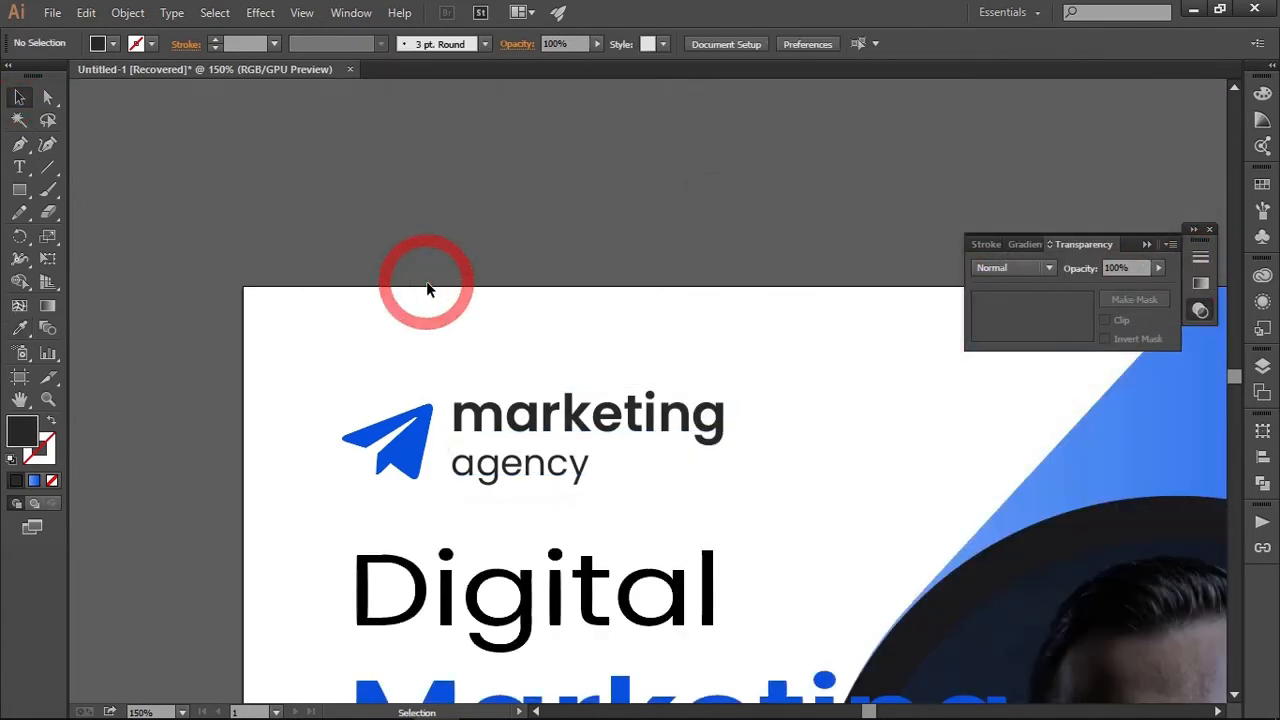
scroll(449, 323, "down", 4)
scroll(561, 415, "down", 3)
scroll(561, 415, "down", 5)
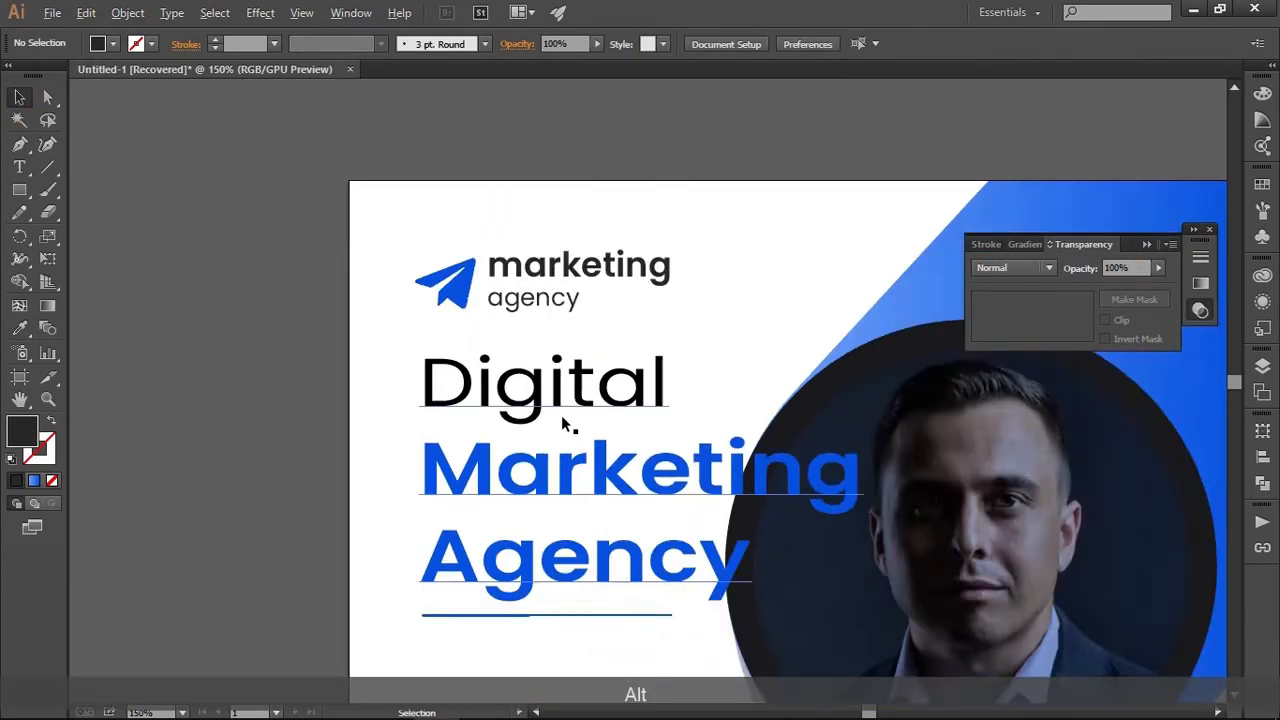
key("space")
scroll(514, 286, "up", 1)
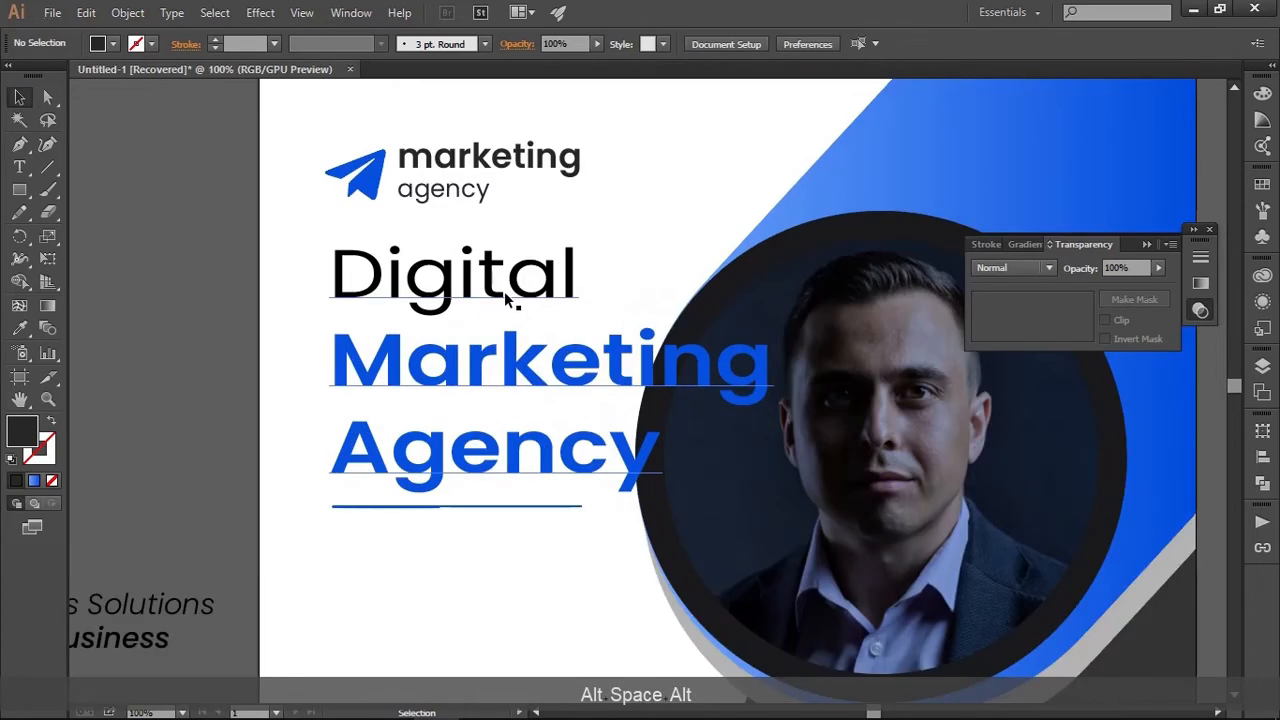
left_click(514, 286)
double_click(505, 288)
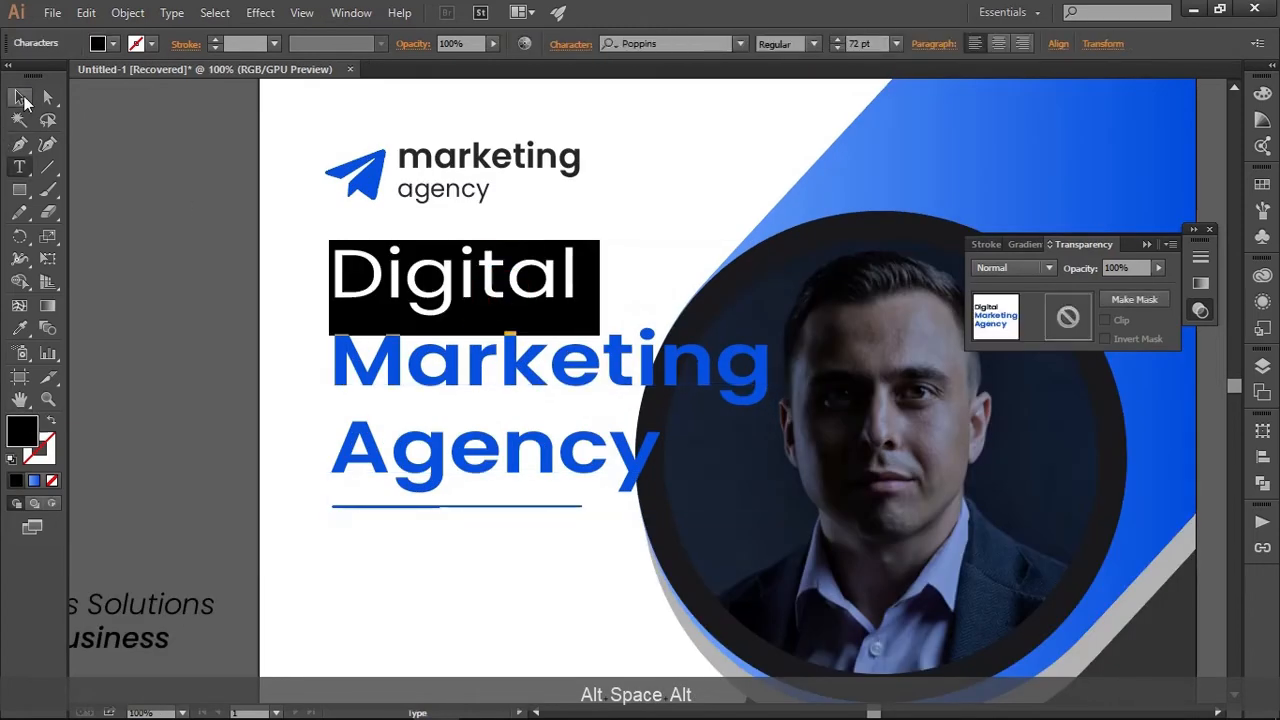
left_click(20, 97)
left_click(242, 266)
scroll(242, 266, "up", 1)
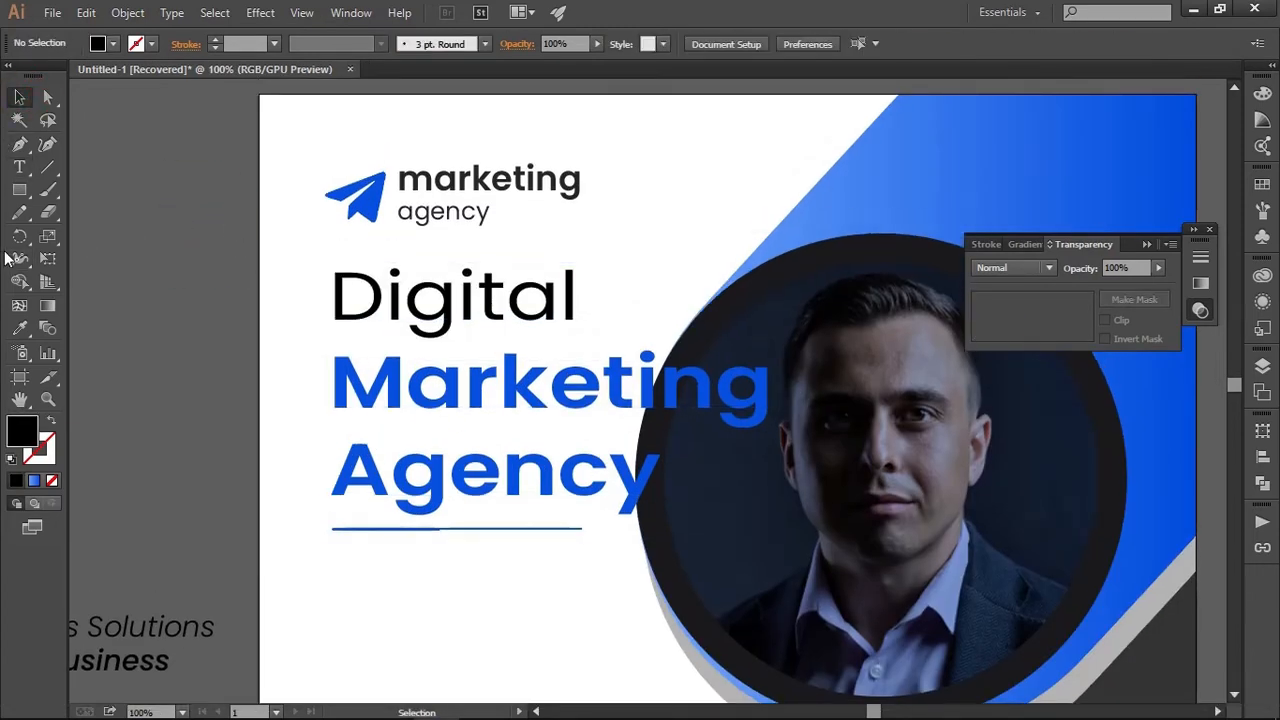
Draw a rectangle about 99 by 107 px beside the logo and fill it with the logo text's dark grey
left_click(13, 190)
key("space")
left_click_drag(229, 181, 298, 297)
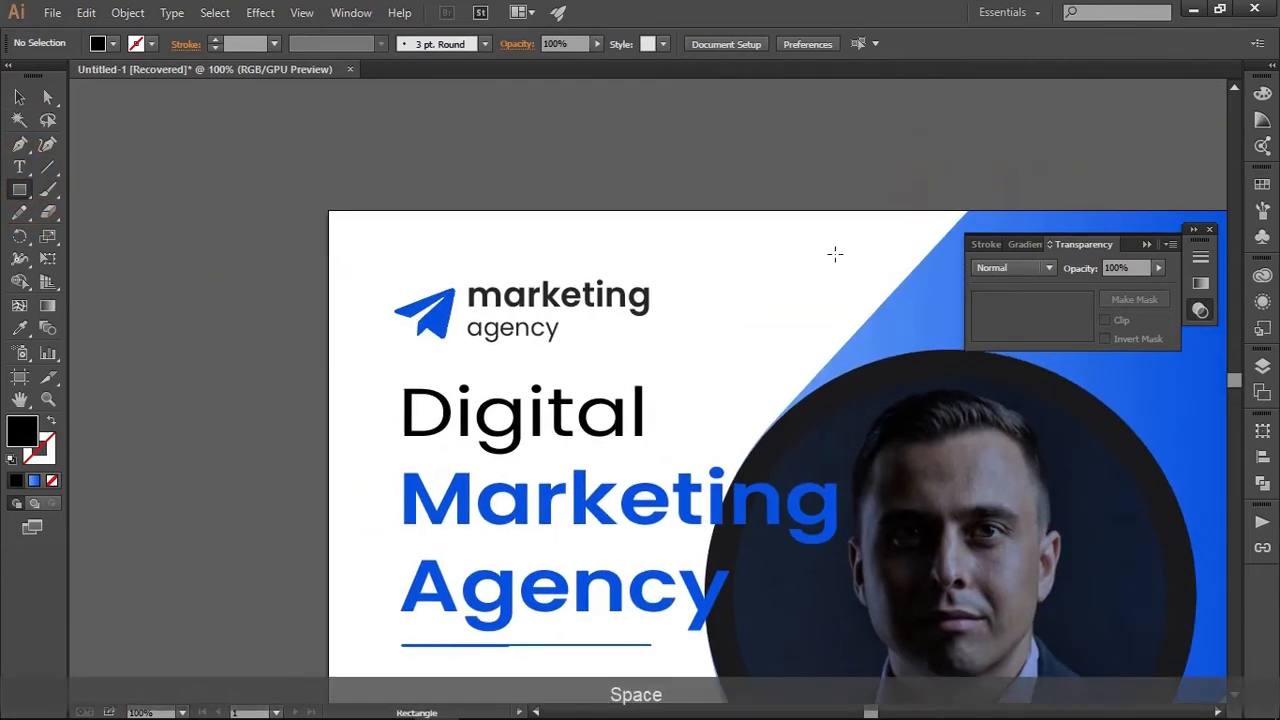
left_click_drag(741, 238, 835, 338)
key("v")
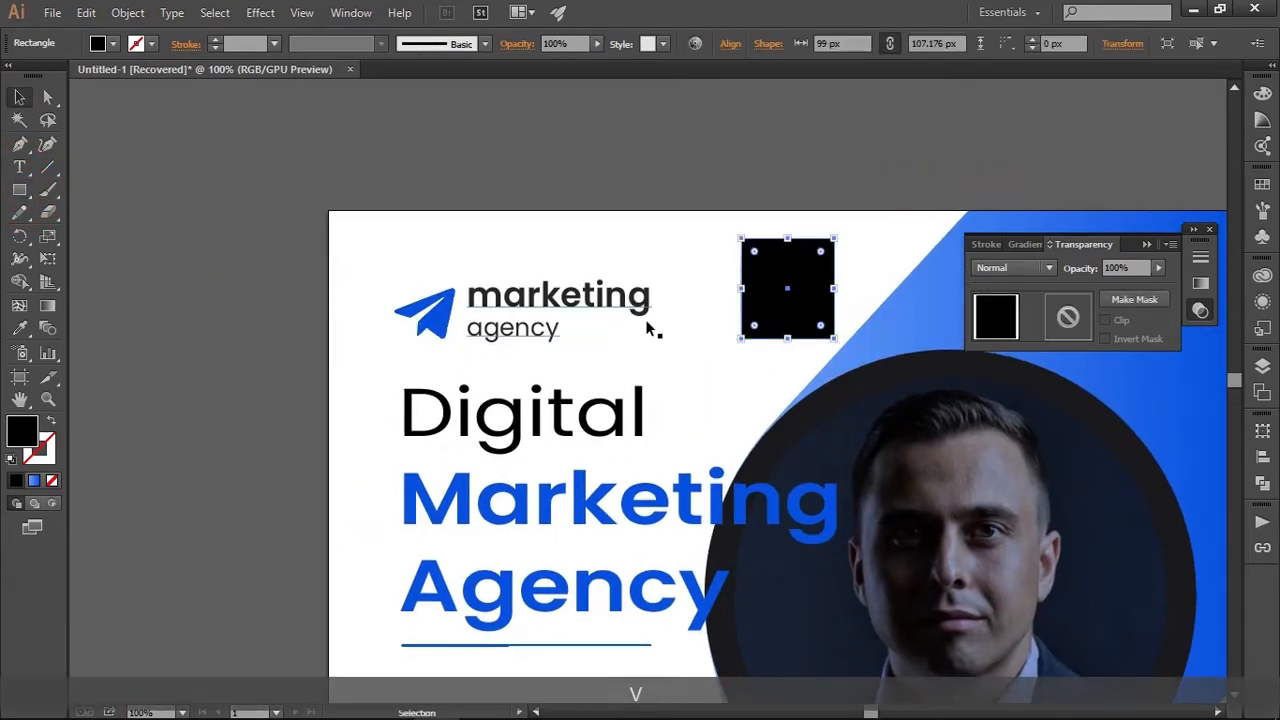
key("i")
left_click(622, 296)
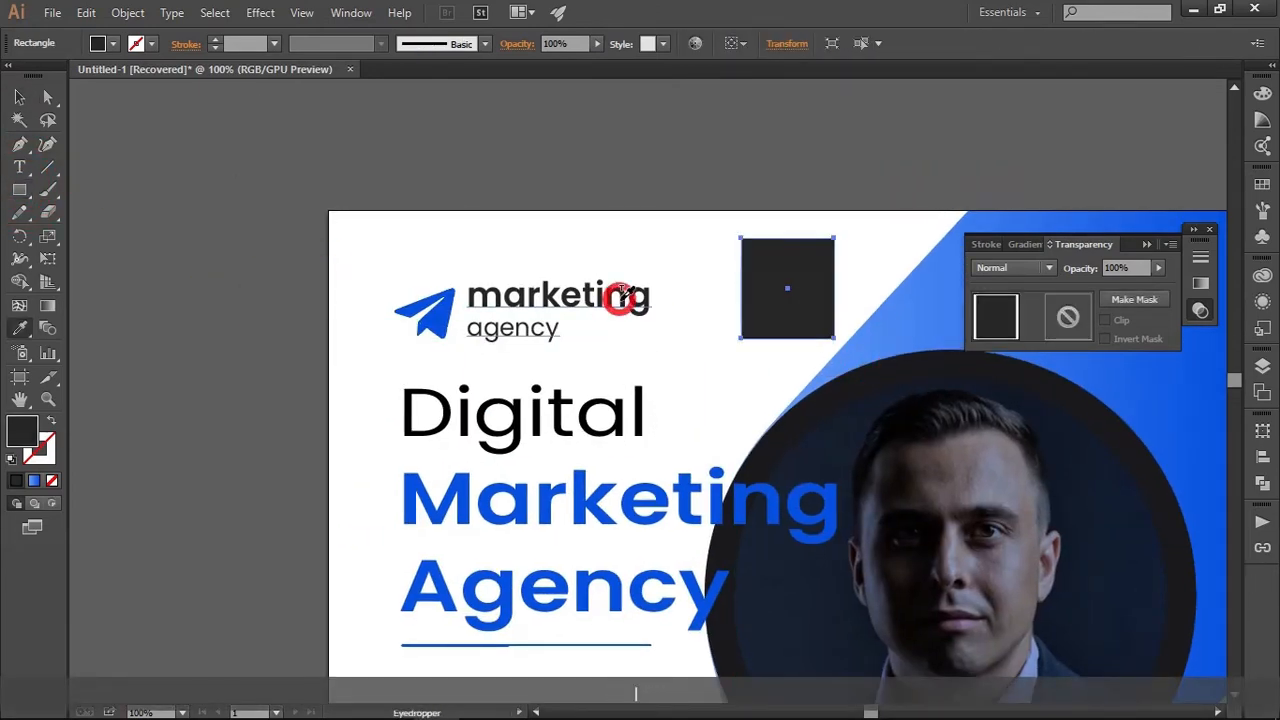
key("v")
left_click(669, 212)
Recolour the headline word "Digital" with the dark grey sampled from the rectangle beside the logo
key("space")
left_click_drag(702, 366, 583, 257)
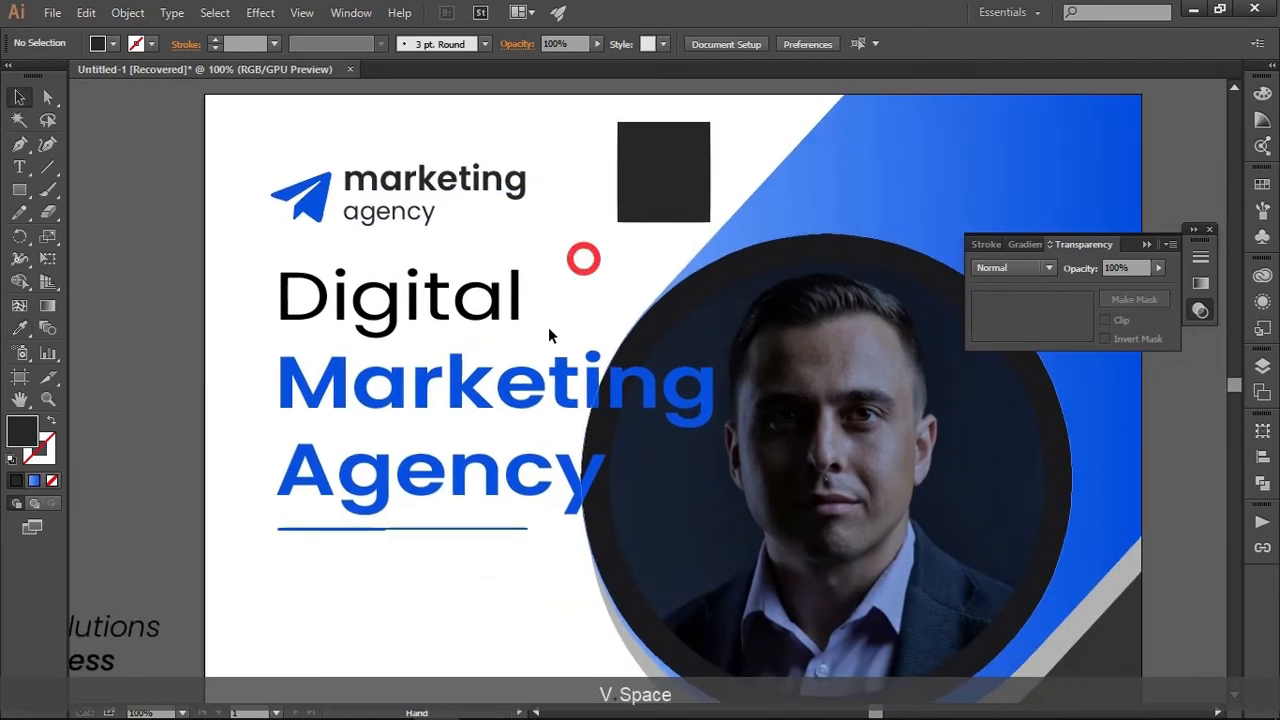
left_click(492, 321)
double_click(492, 321)
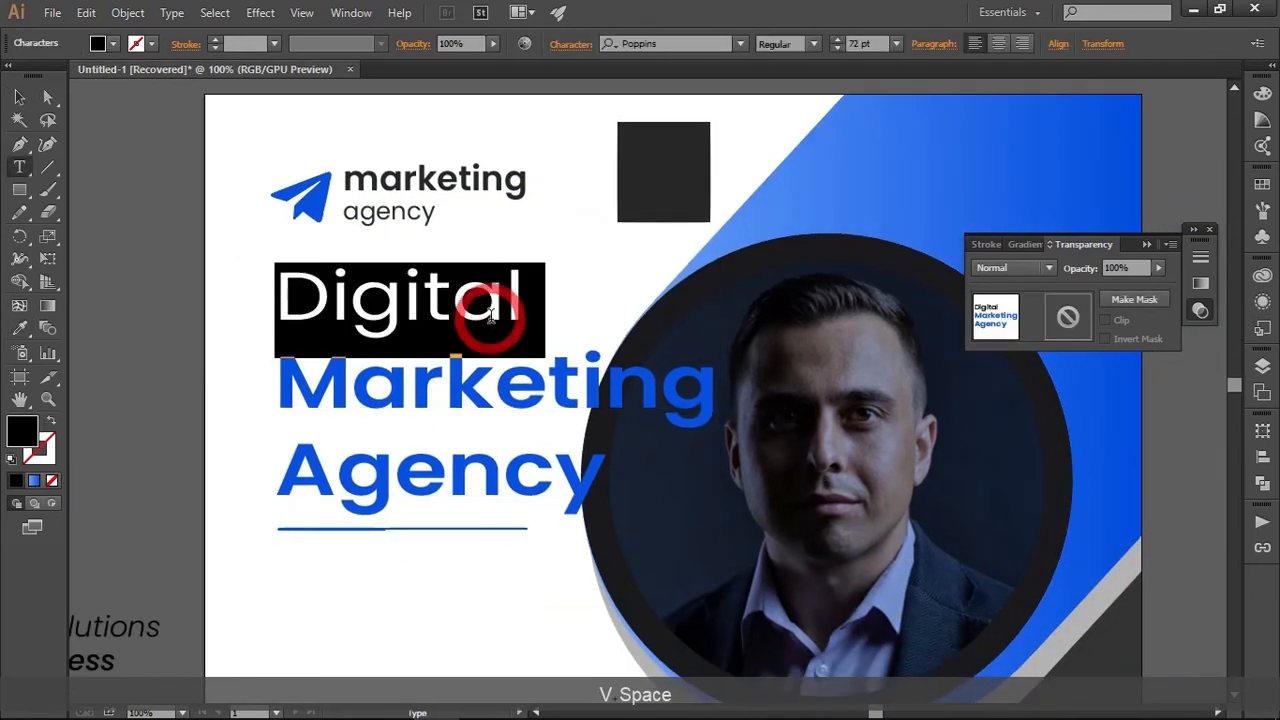
left_click(16, 330)
left_click(646, 171)
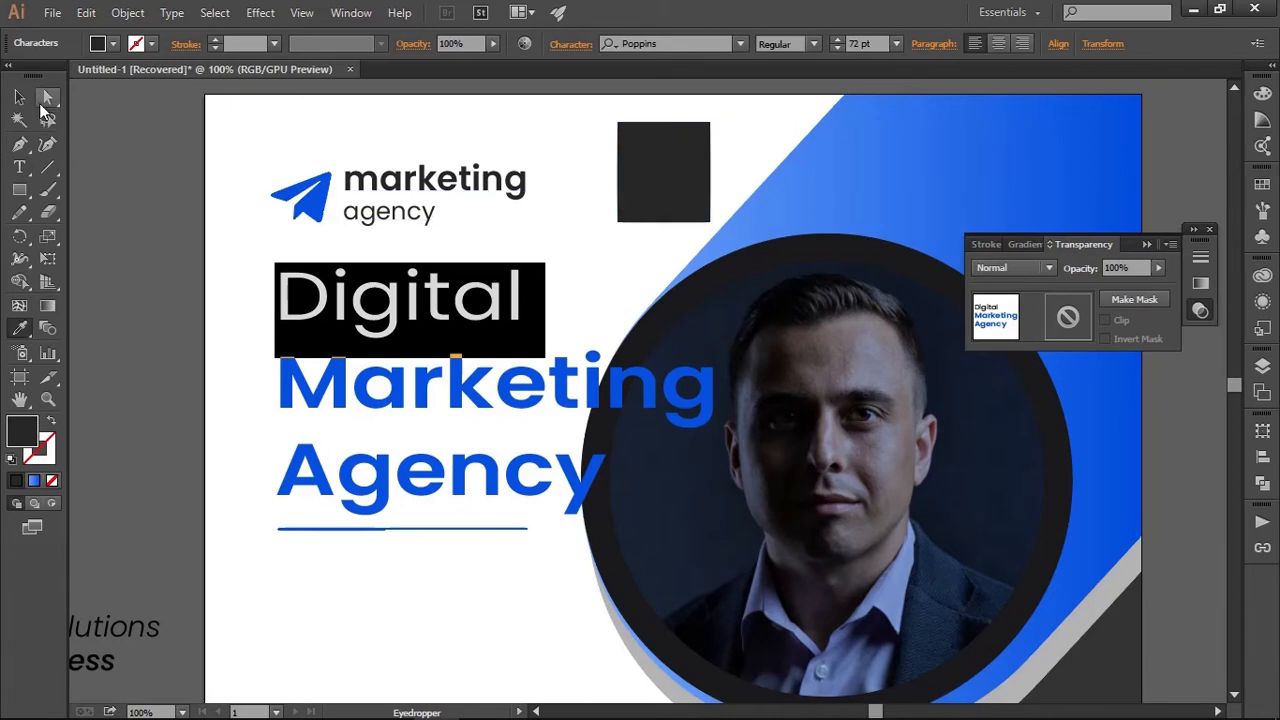
left_click(22, 97)
left_click(602, 230)
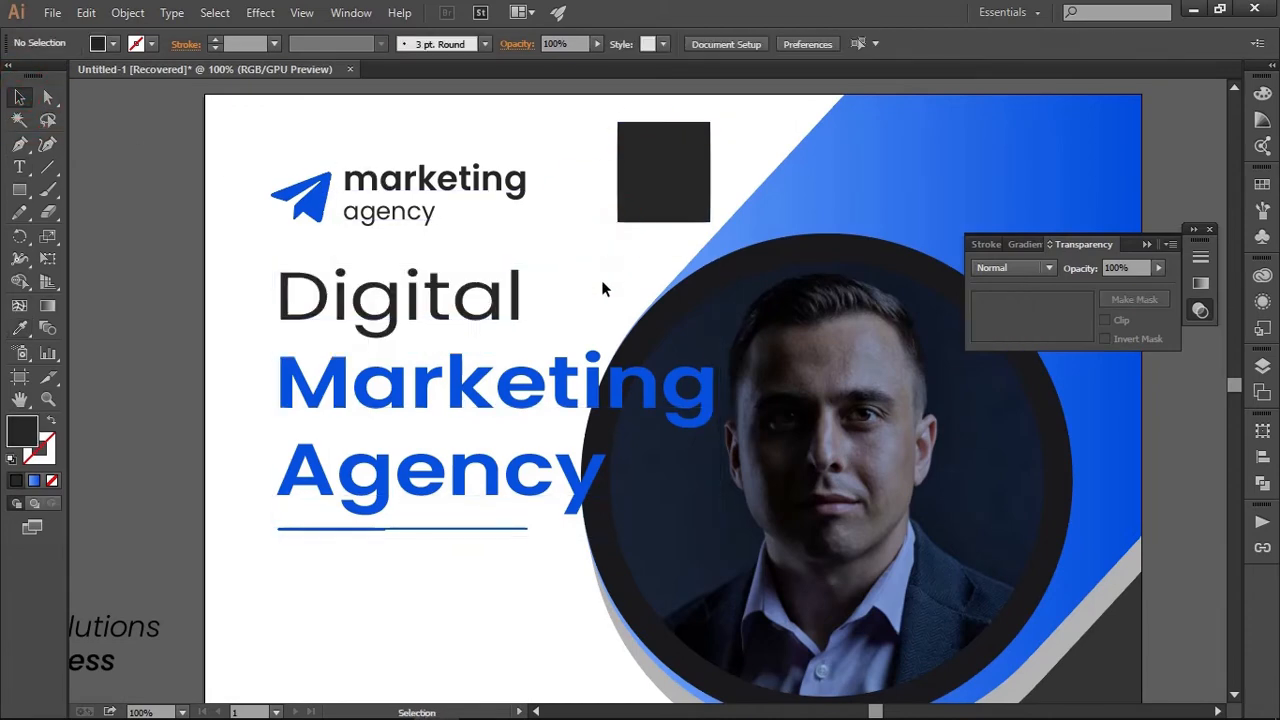
Move the "Marketing & Sales Solutions" tagline onto the artboard below the divider, left-aligned with the headline
scroll(543, 514, "down", 3)
scroll(537, 522, "down", 2)
left_click_drag(500, 533, 550, 508)
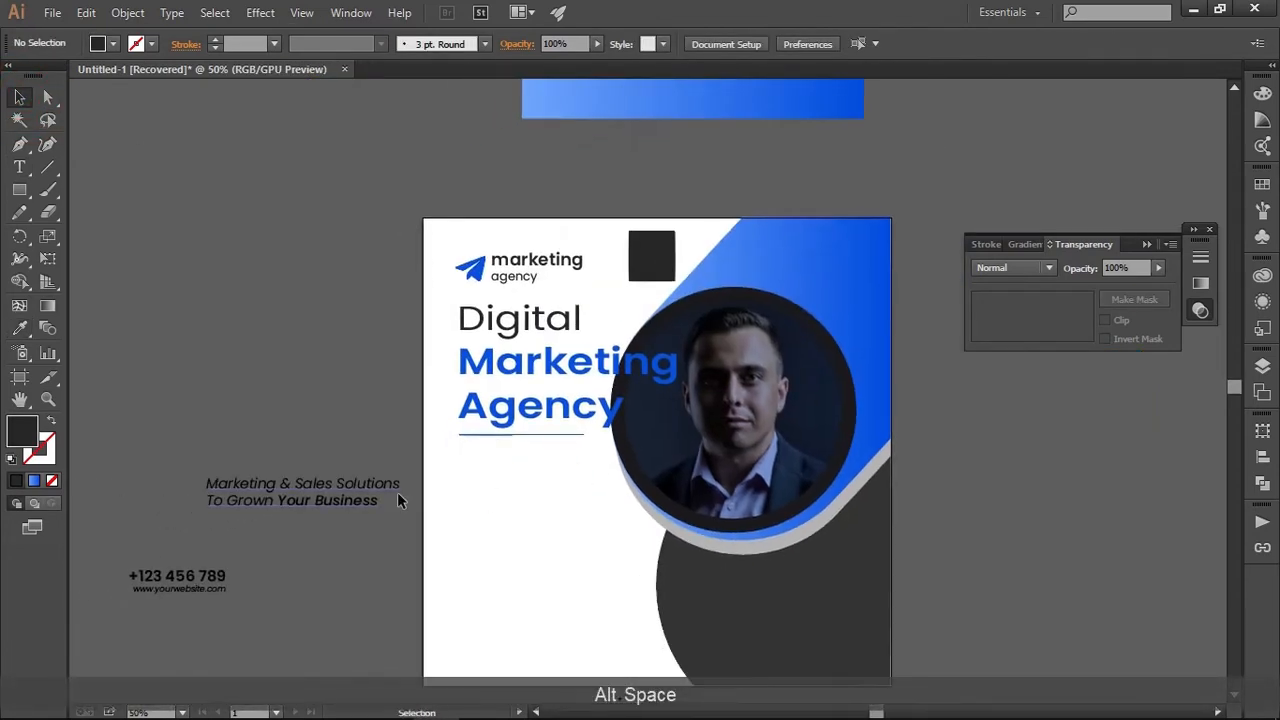
left_click_drag(355, 487, 606, 455)
scroll(520, 464, "up", 3)
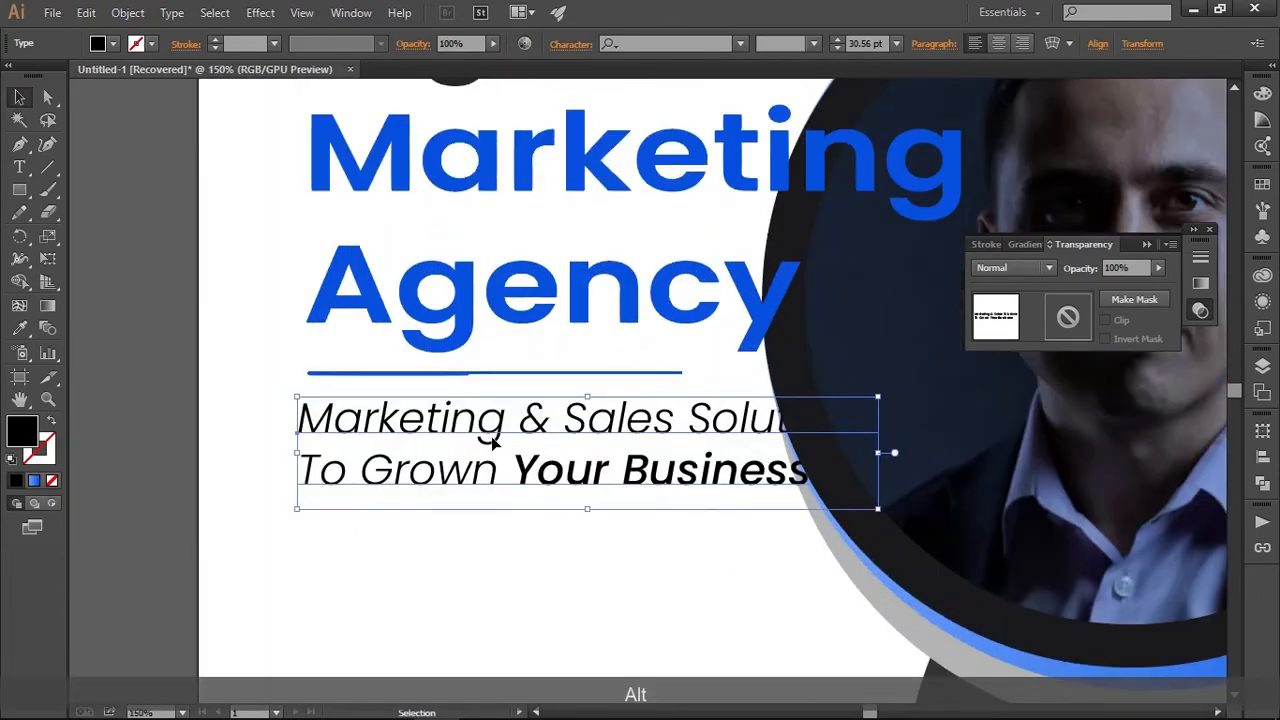
mouse_move(515, 441)
left_mouse_down()
mouse_move(535, 425)
mouse_move(505, 441)
left_mouse_up()
Bring the tagline text to the front of the stacking order
scroll(505, 441, "down", 3)
right_click(505, 441)
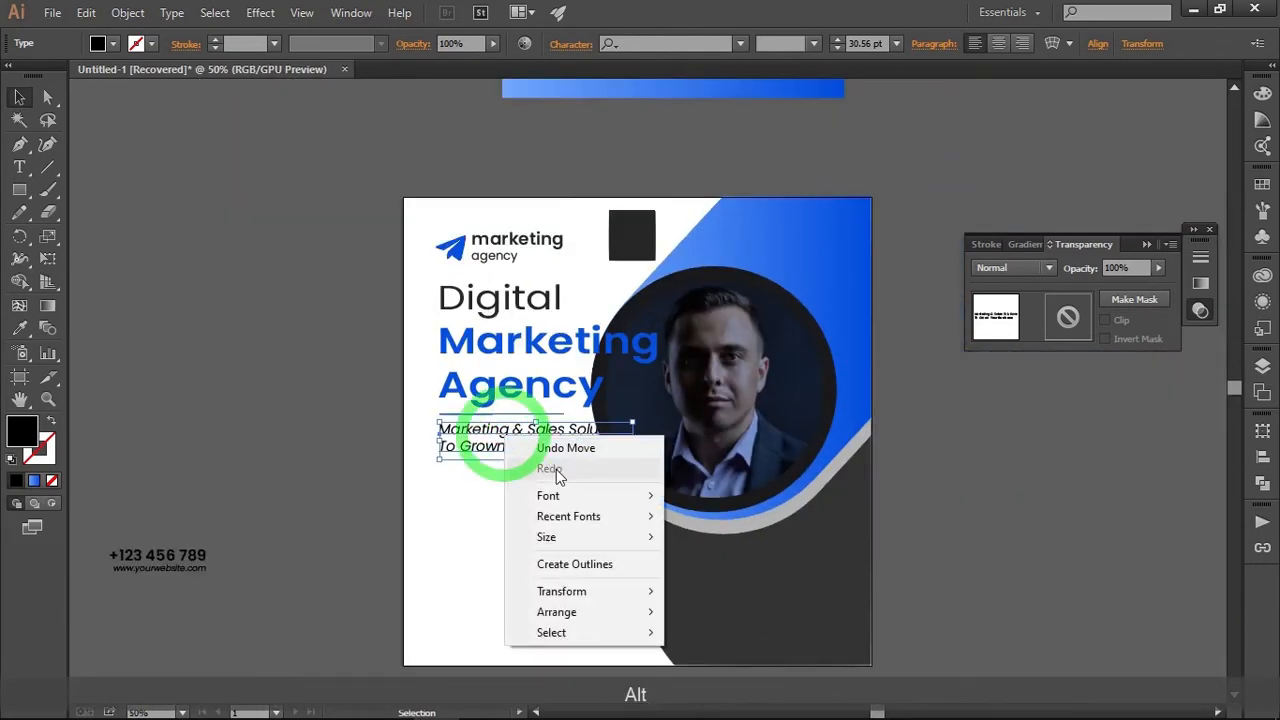
mouse_move(612, 611)
left_click(725, 611)
Recolour the tagline with the dark grey sampled from the rectangle beside the logo
left_click_drag(546, 517, 522, 562)
scroll(521, 561, "up", 1)
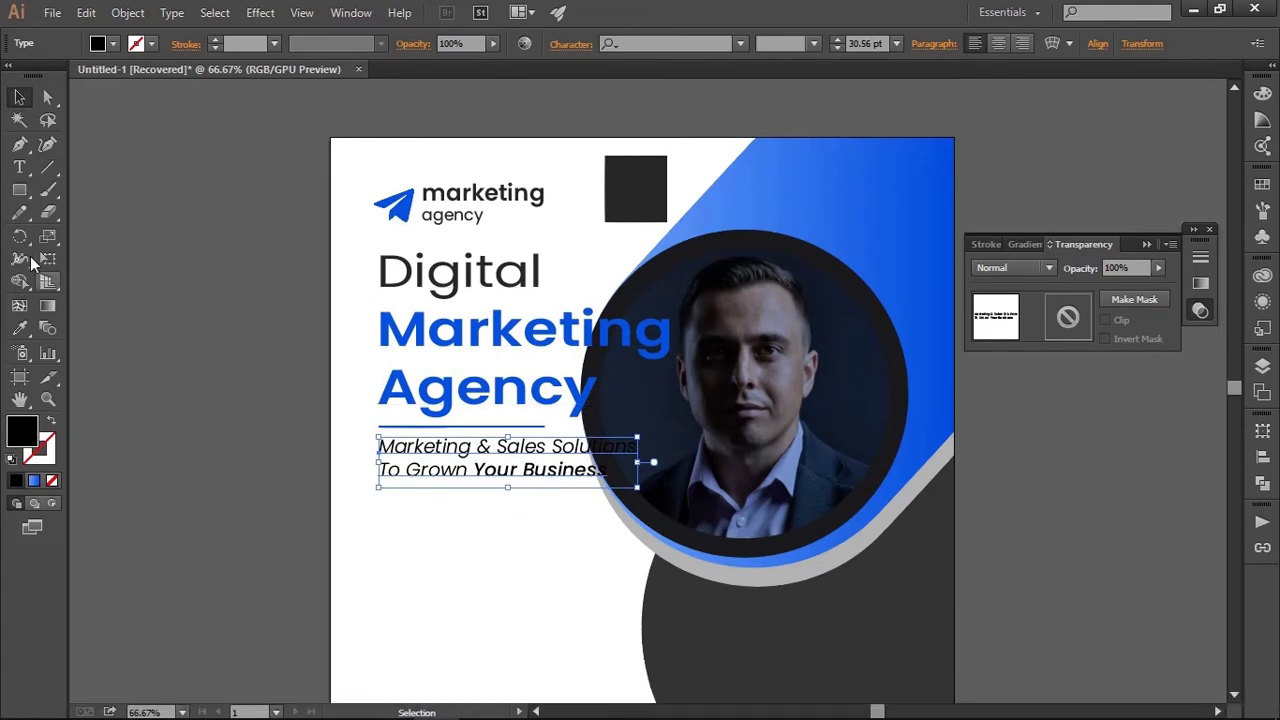
left_click(19, 328)
left_click(633, 168)
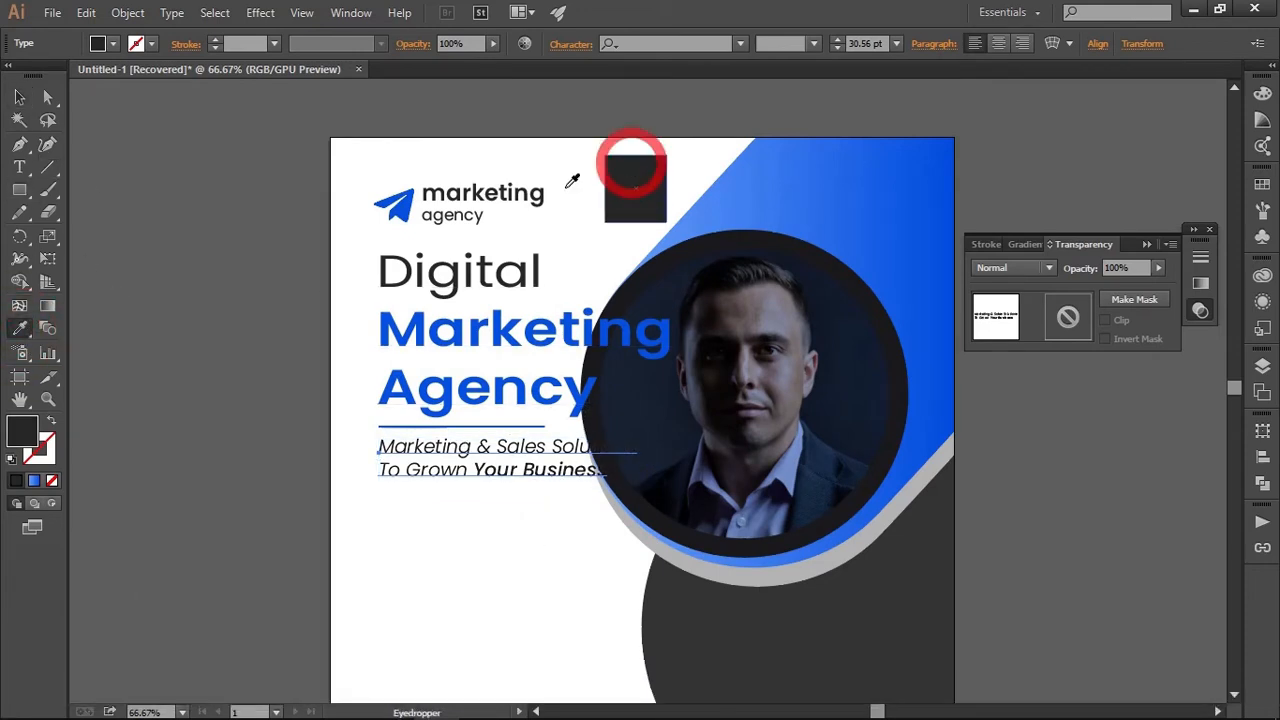
left_click(19, 97)
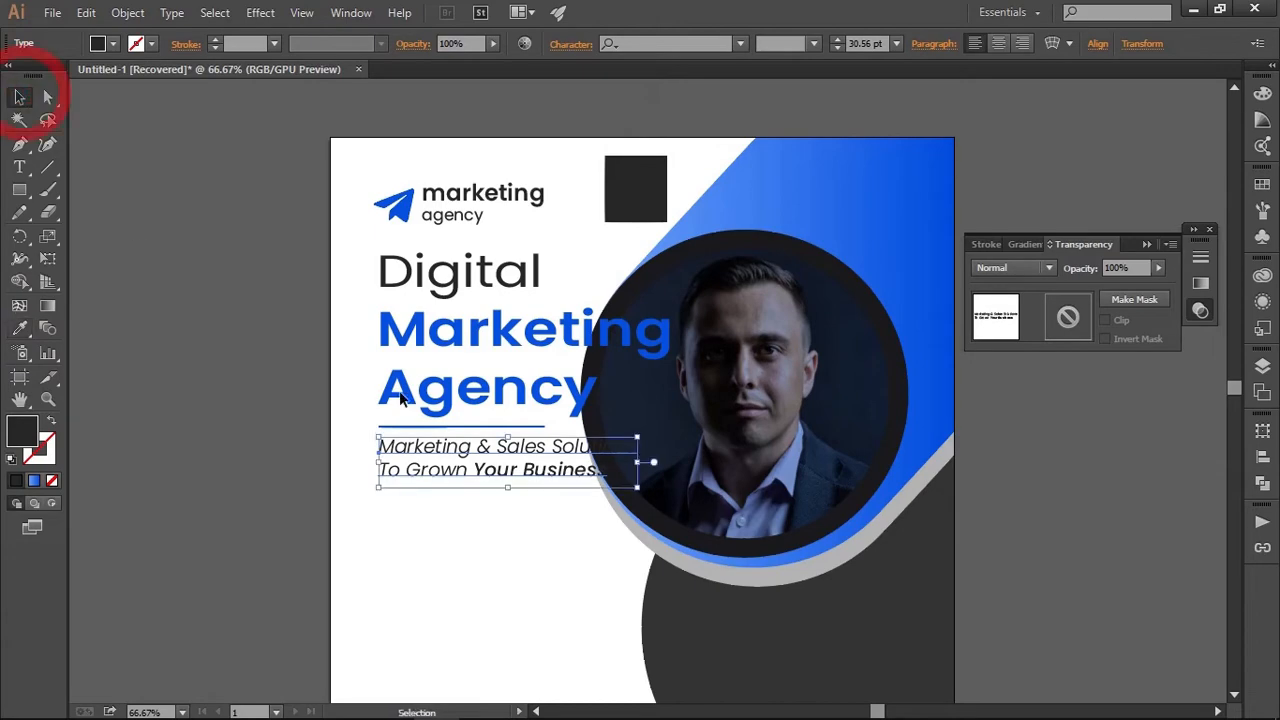
left_click(502, 572)
Move the logo, headline, divider and tagline together slightly up and left towards the artboard's corner
left_click_drag(492, 560, 557, 535)
scroll(508, 439, "up", 1)
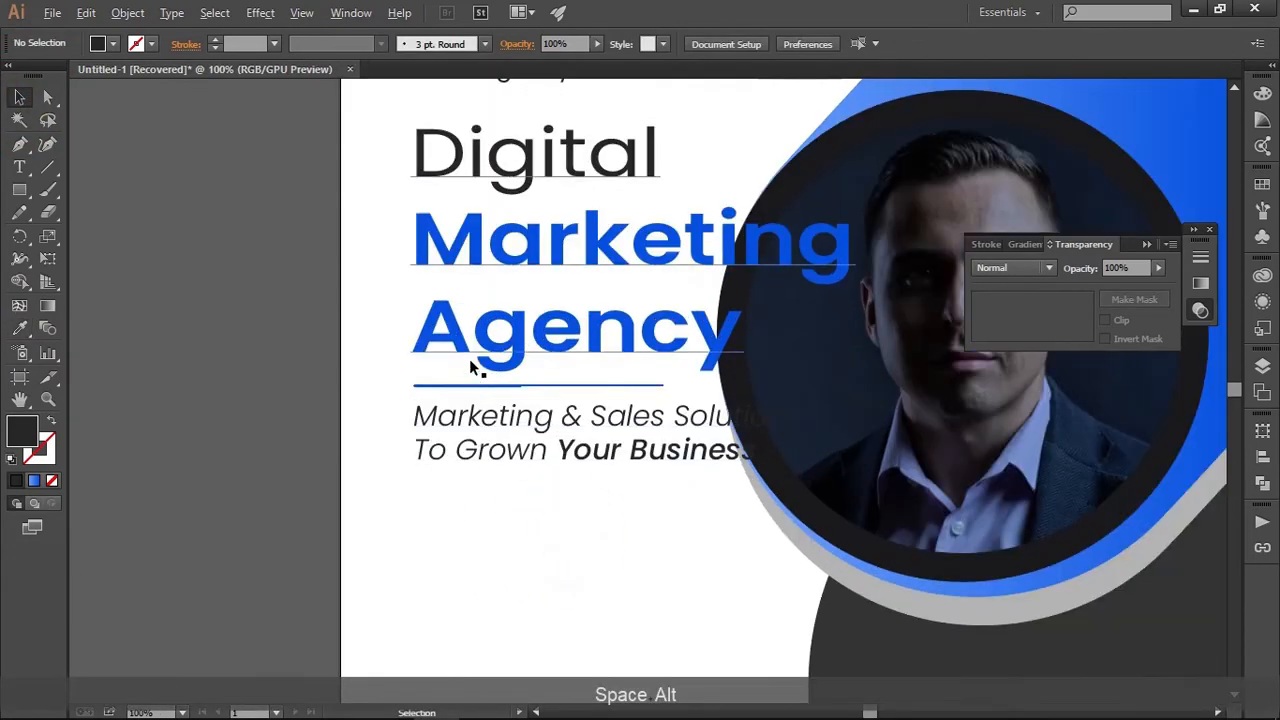
left_click_drag(475, 367, 485, 505)
scroll(391, 356, "down", 1)
left_click_drag(386, 250, 485, 597)
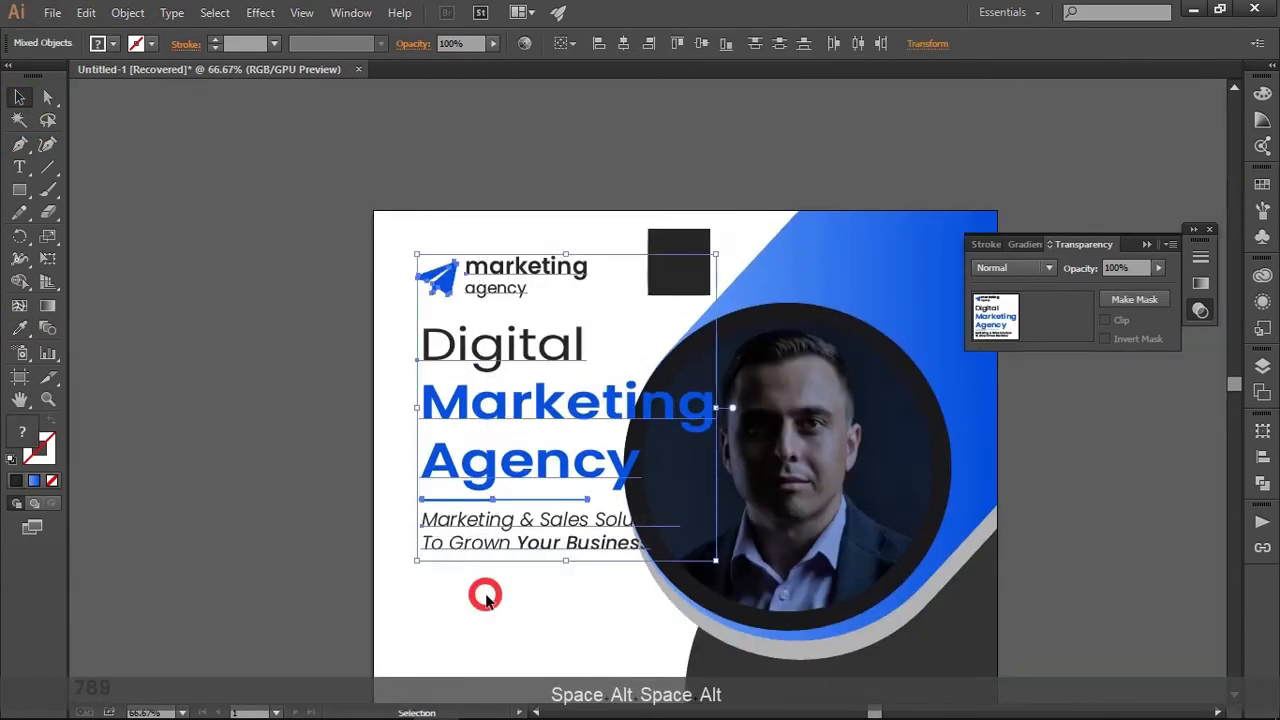
left_click_drag(466, 424, 428, 425)
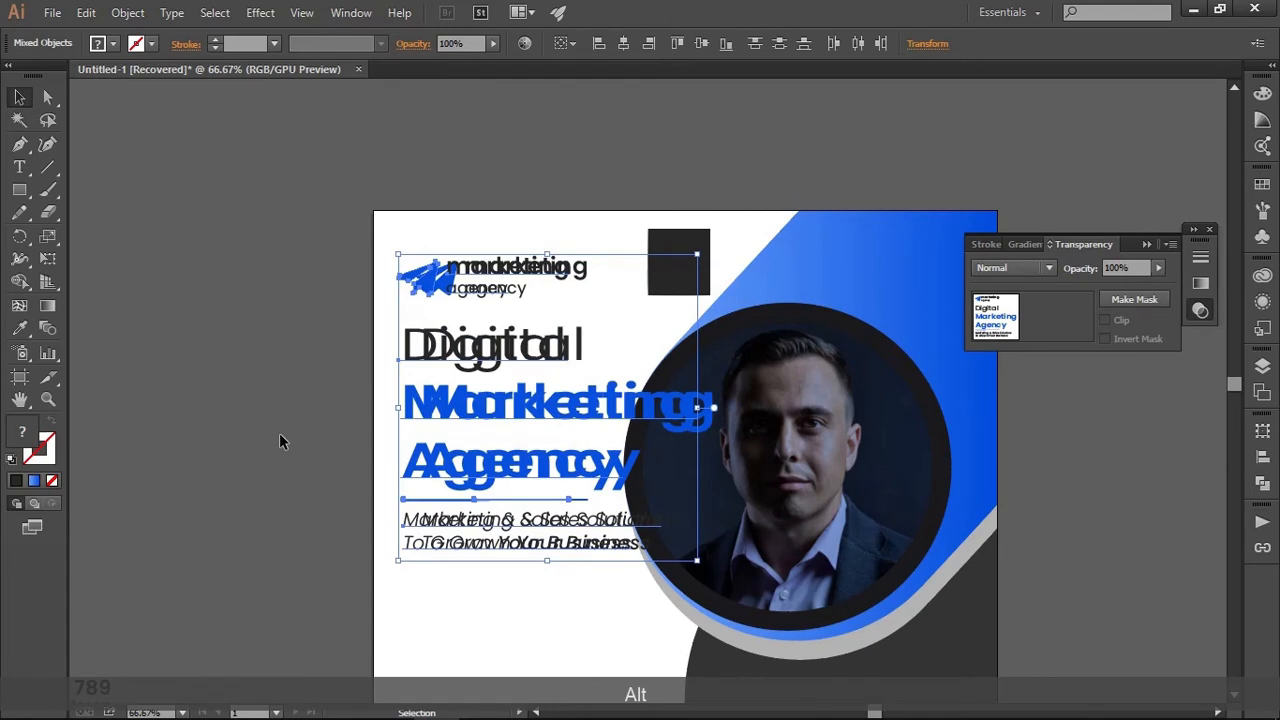
key("ctrl+z")
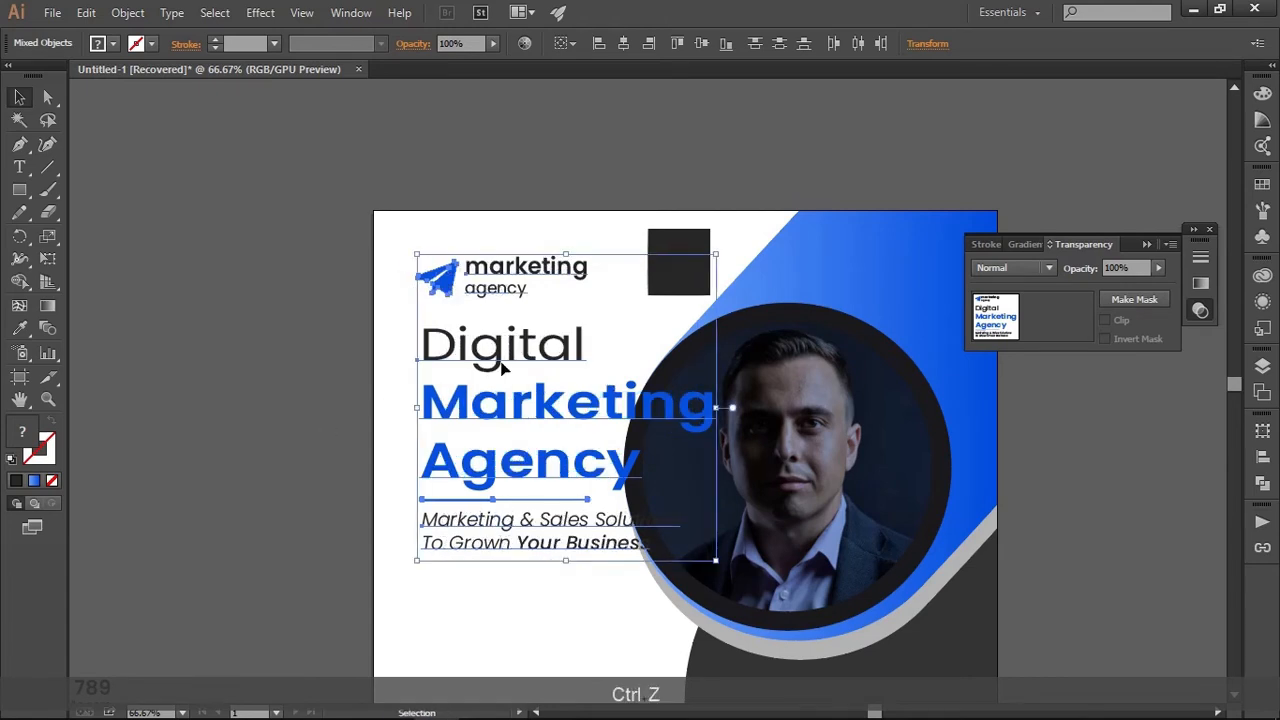
left_click(505, 367, "shift")
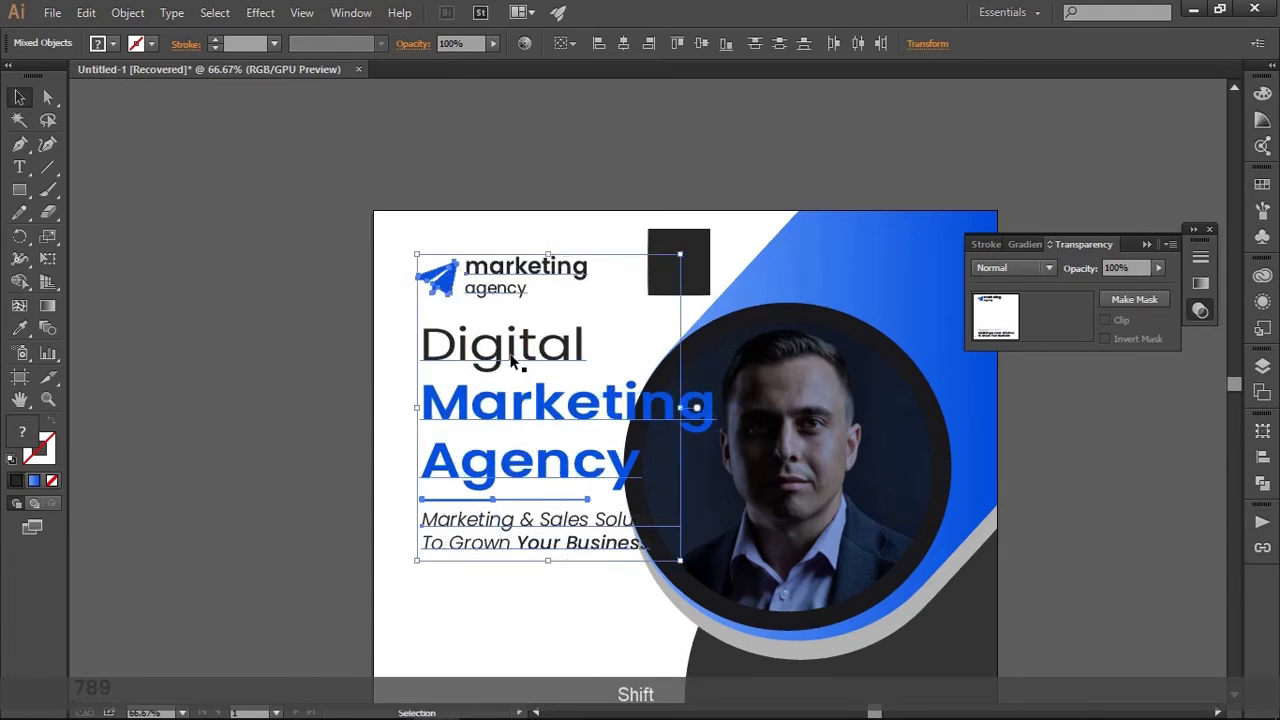
mouse_move(511, 356)
left_mouse_down()
mouse_move(488, 358)
mouse_move(488, 345)
left_mouse_up()
left_click(334, 350)
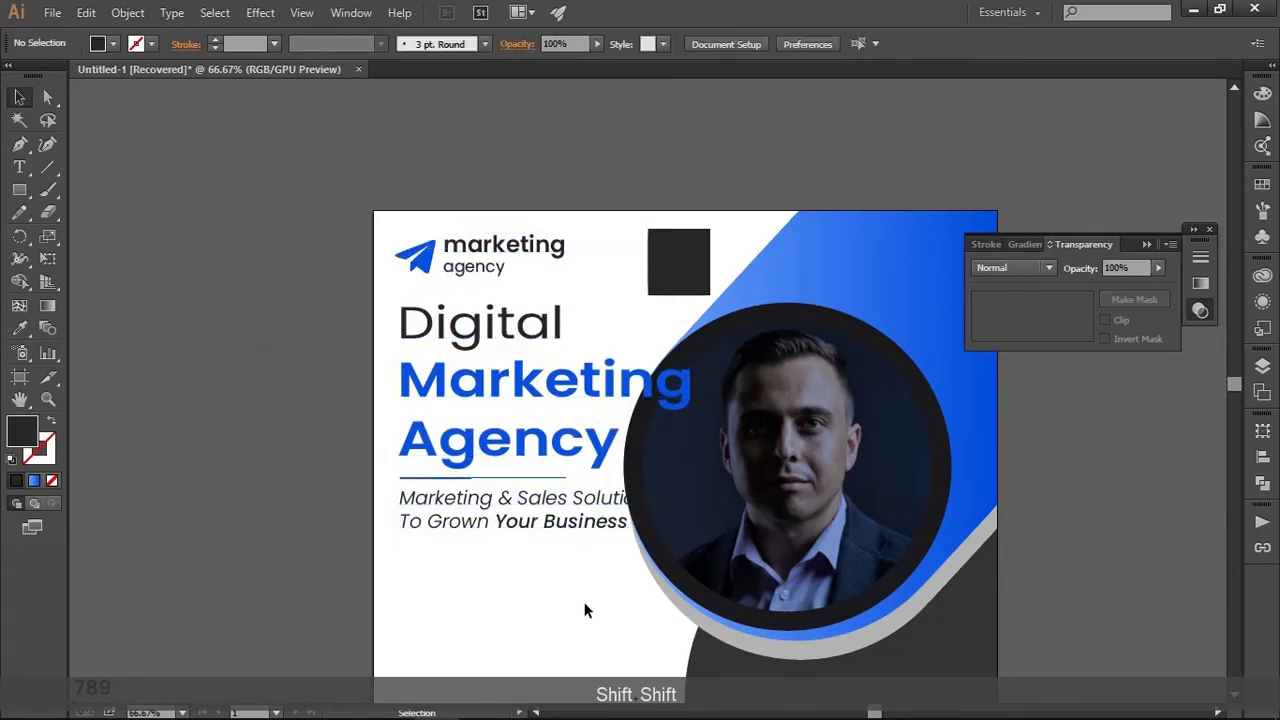
Scale the tagline down to about 25.6 pt so it clears the photo circle, and nudge it up towards the divider
left_click_drag(586, 609, 544, 481)
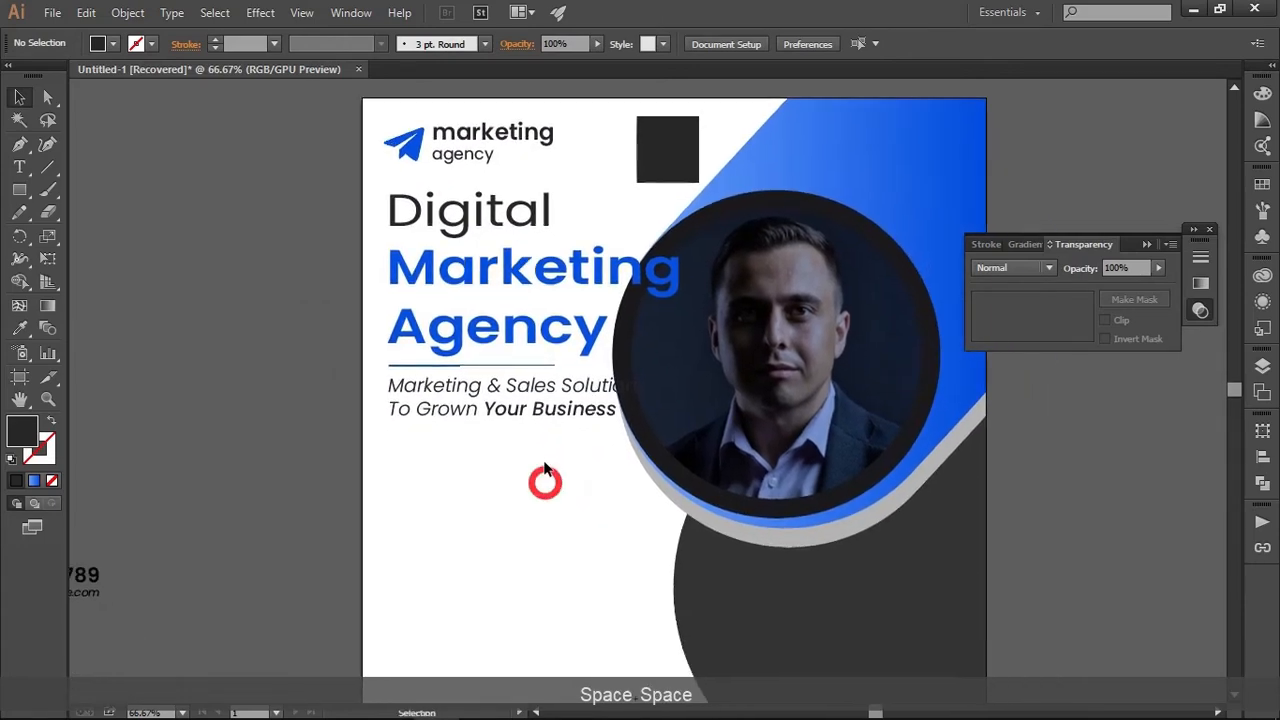
scroll(556, 420, "up", 1)
left_click(586, 400)
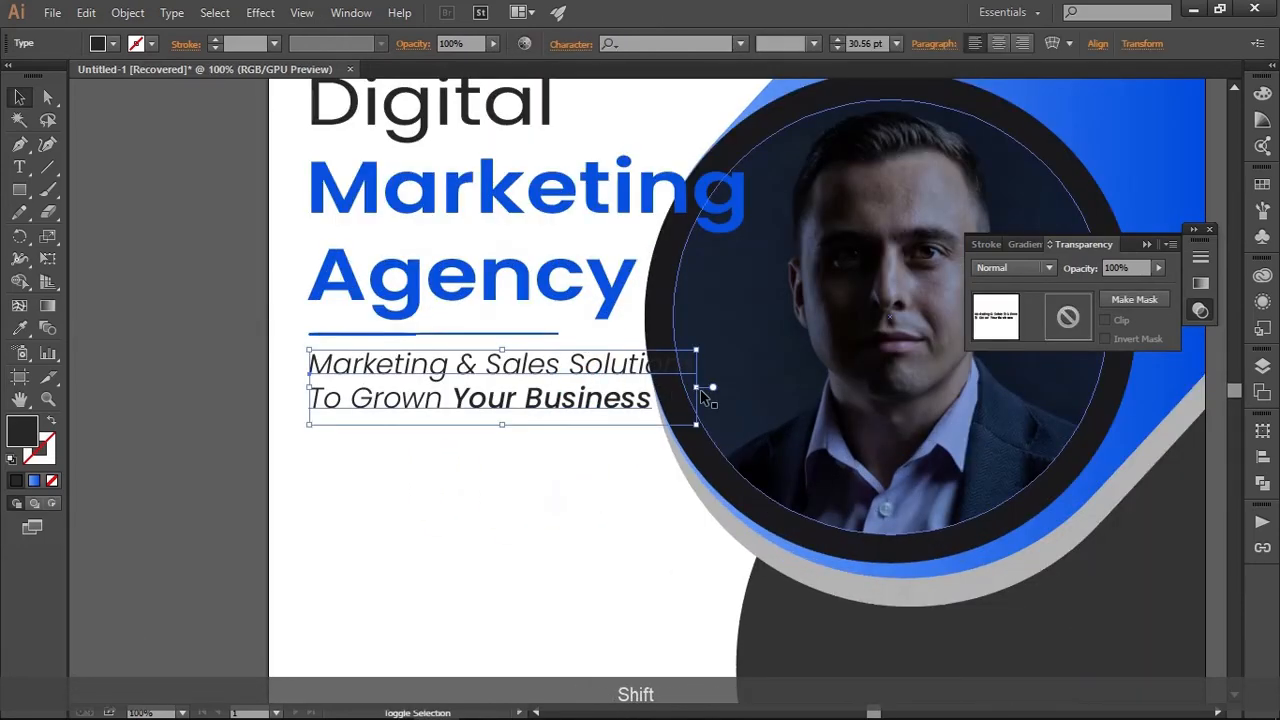
left_click_drag(697, 388, 633, 408)
key("Up")
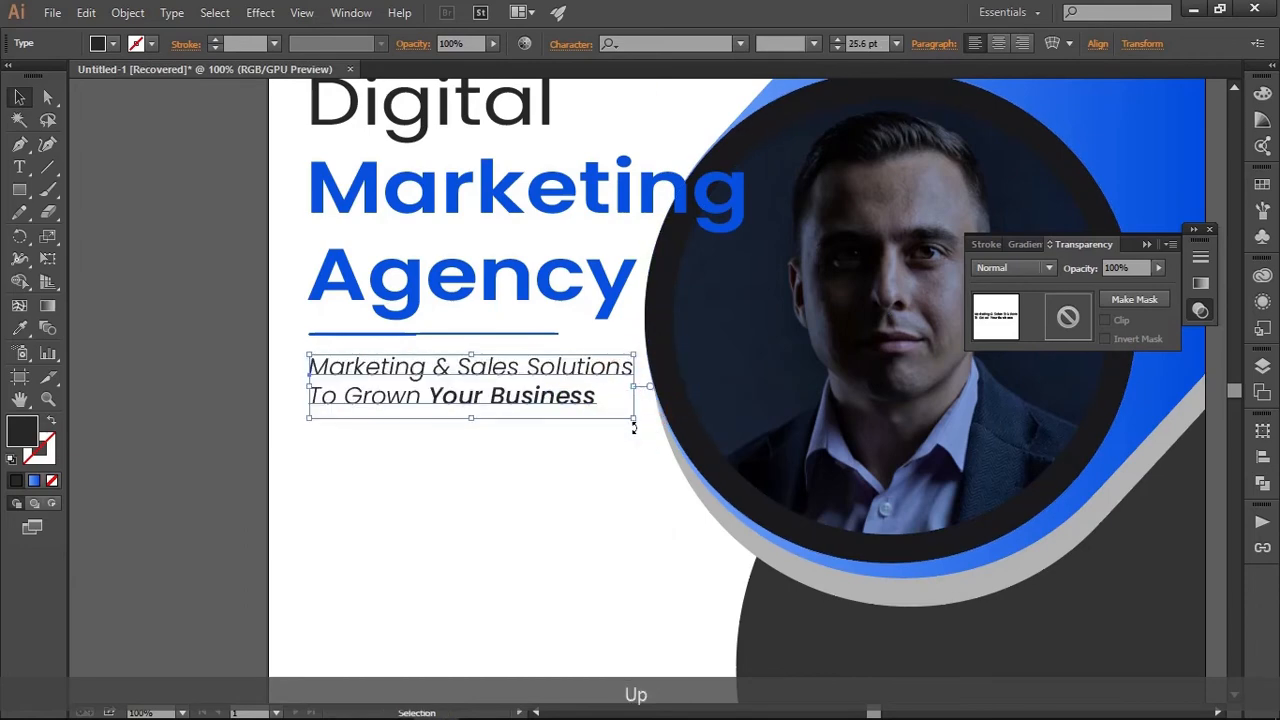
key("Up")
key("Up")
left_click(614, 477)
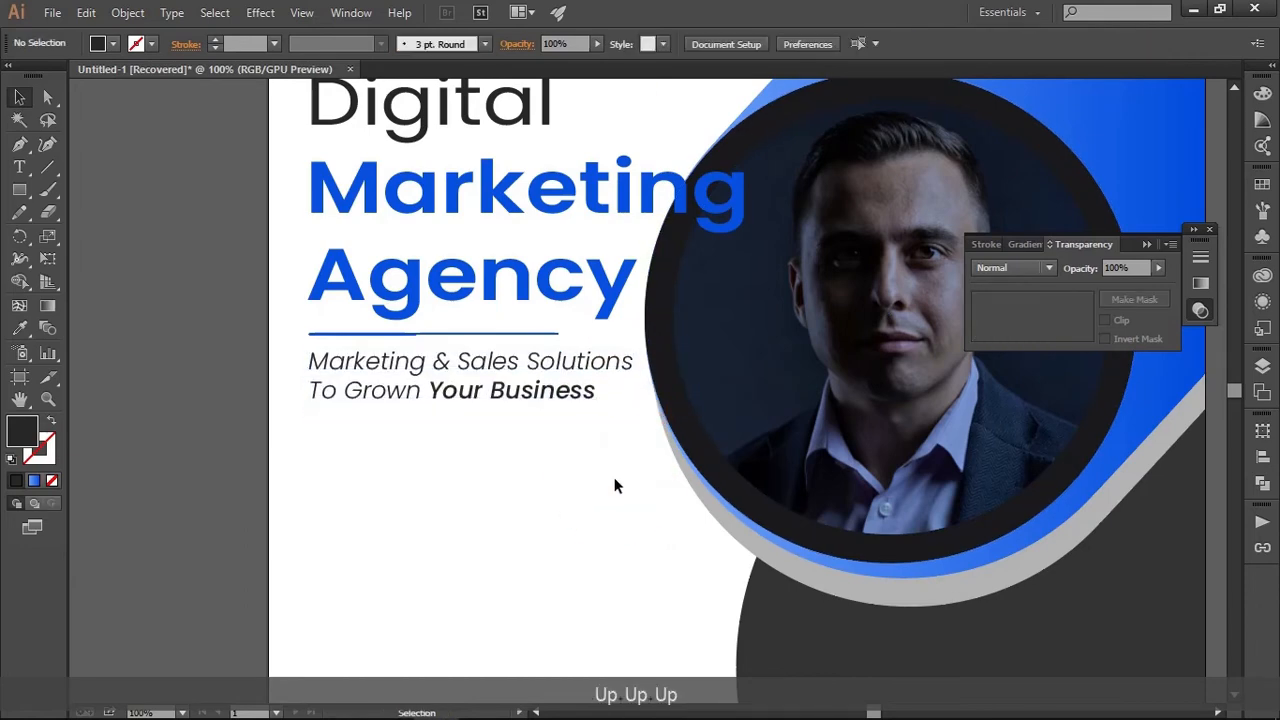
Move the phone number and website group onto the artboard's lower-left corner, left-aligned with the headline
scroll(614, 477, "down", 3)
key("space")
left_click_drag(601, 509, 628, 443)
scroll(528, 447, "up", 2)
key("space")
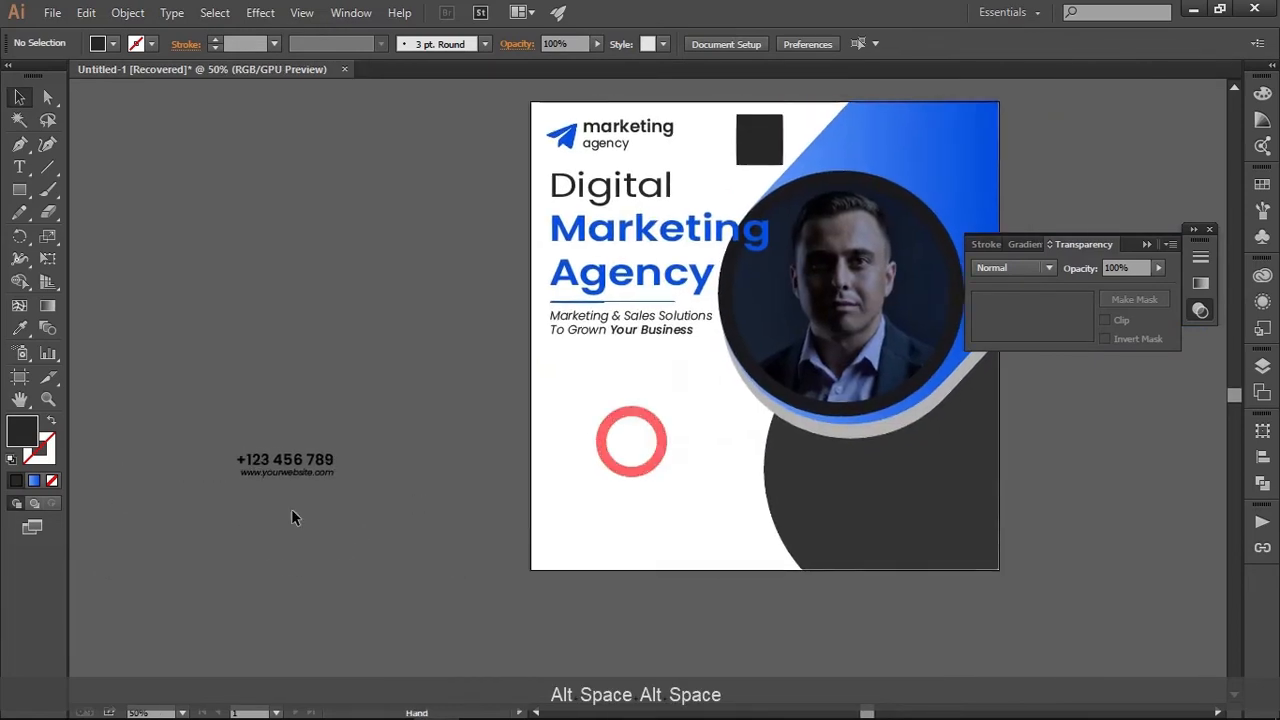
left_click(296, 466)
left_click(430, 423)
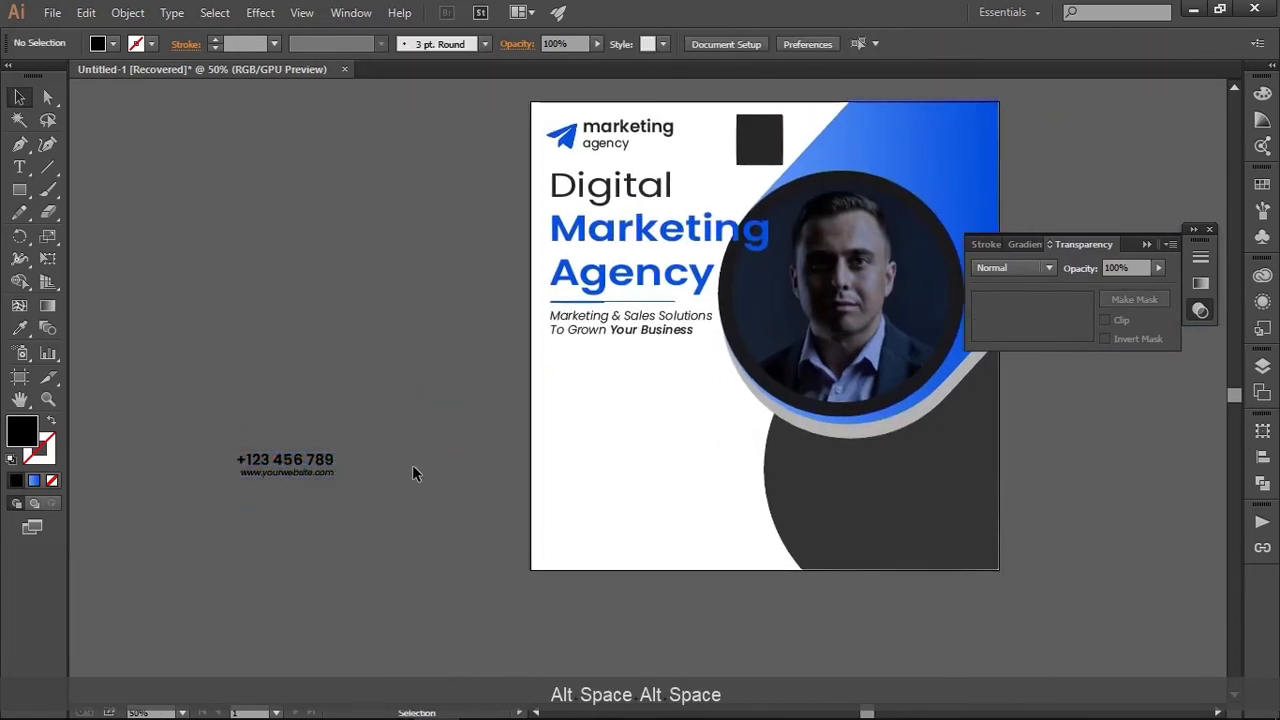
key("space")
left_click_drag(413, 466, 526, 377)
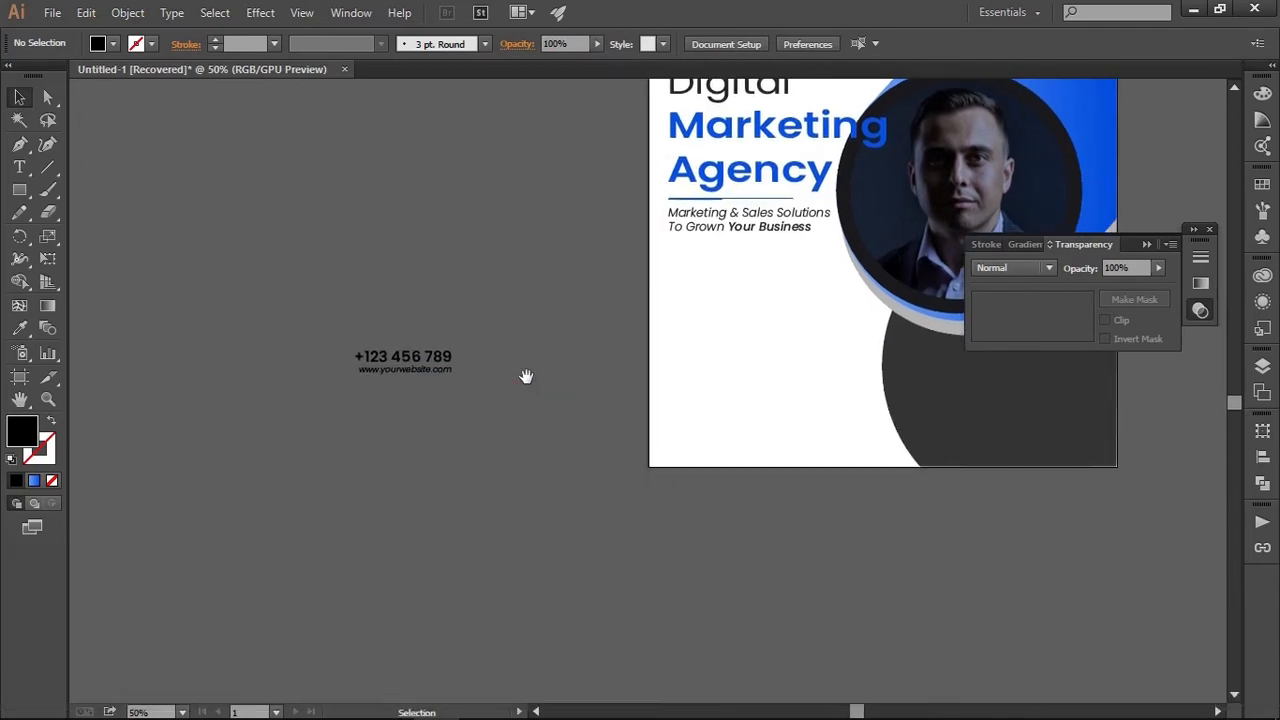
key("space")
left_click_drag(526, 376, 403, 437)
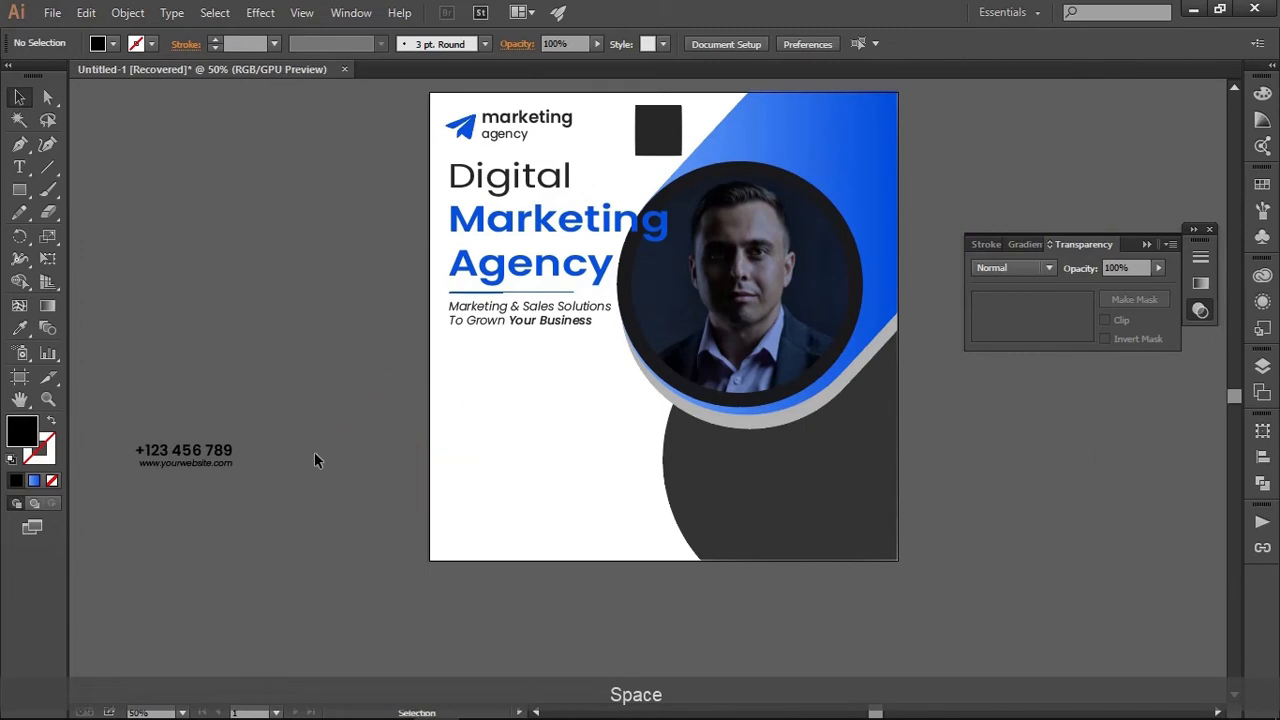
left_click_drag(226, 460, 537, 525)
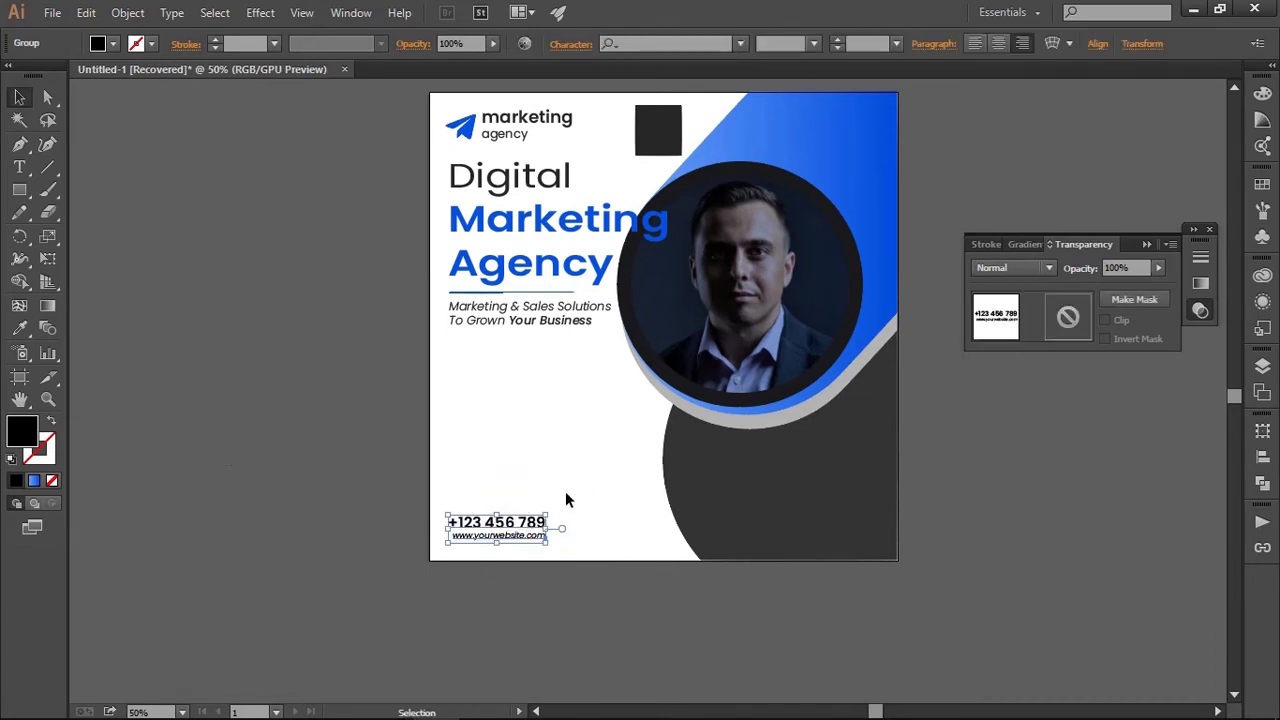
left_click(565, 490)
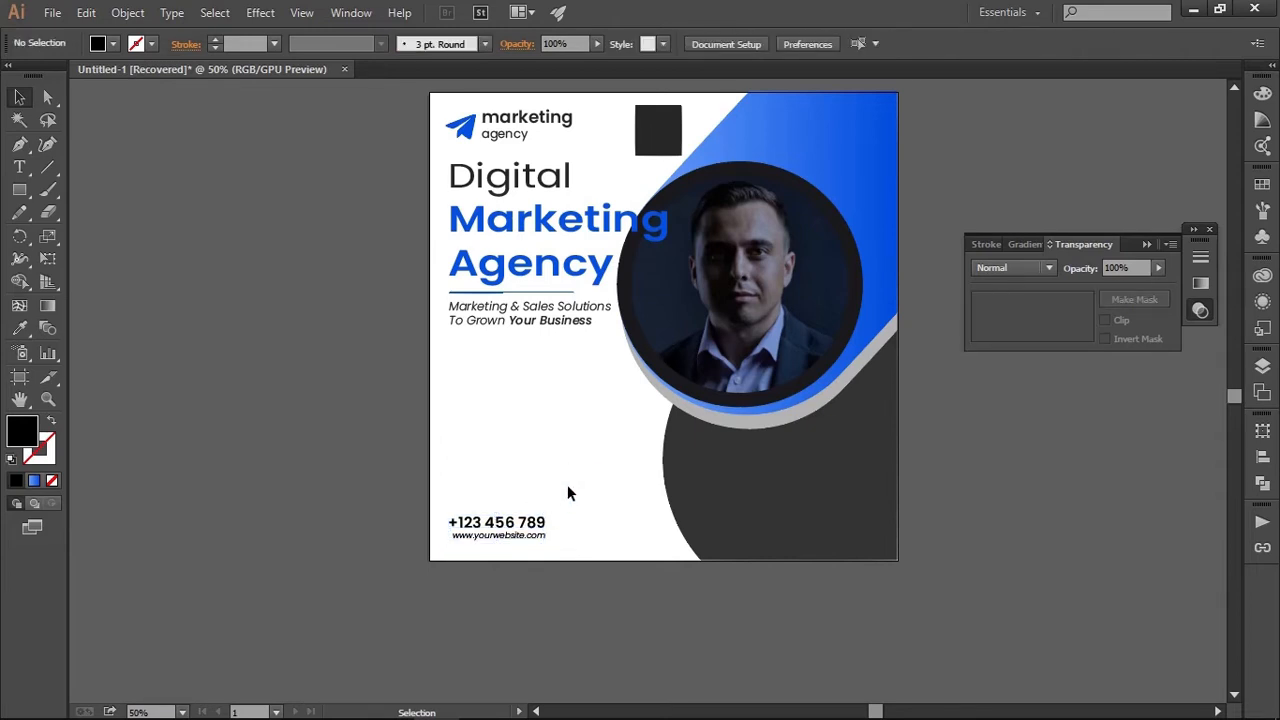
Duplicate the blue divider line and place the copy just below the tagline
scroll(505, 318, "up", 4)
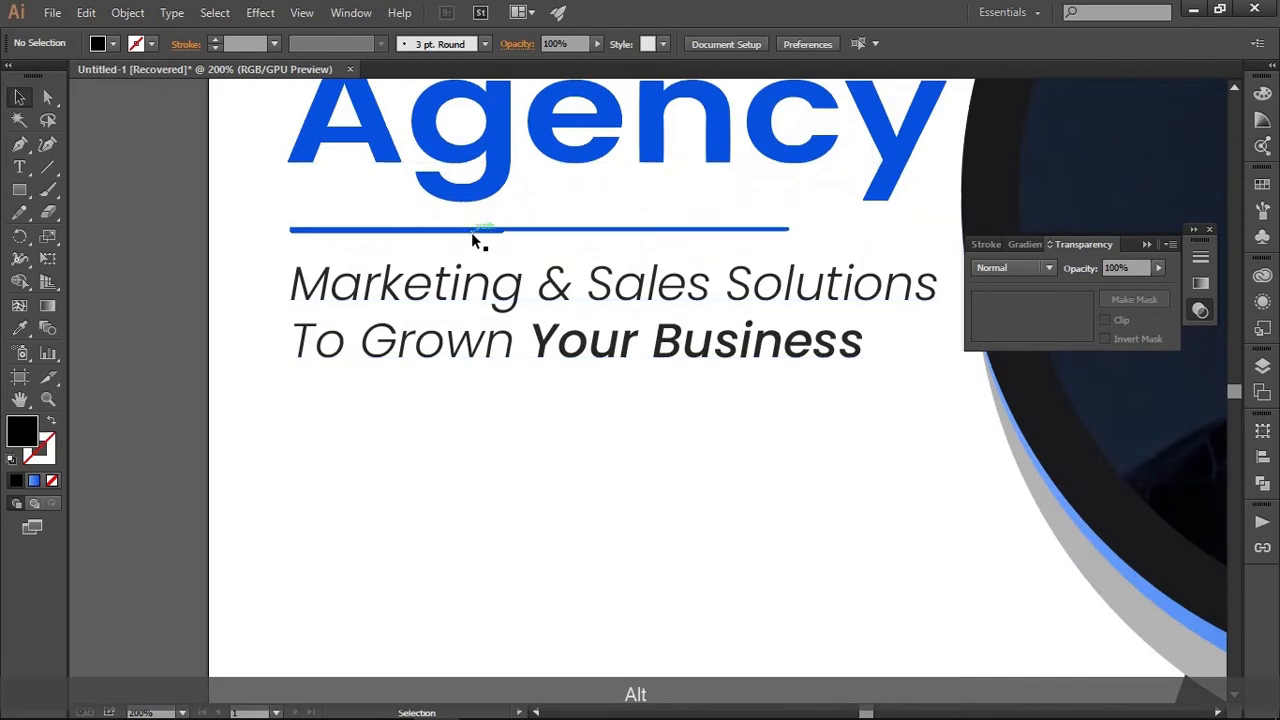
left_click_drag(471, 232, 480, 401)
left_click(551, 480)
scroll(552, 484, "down", 3)
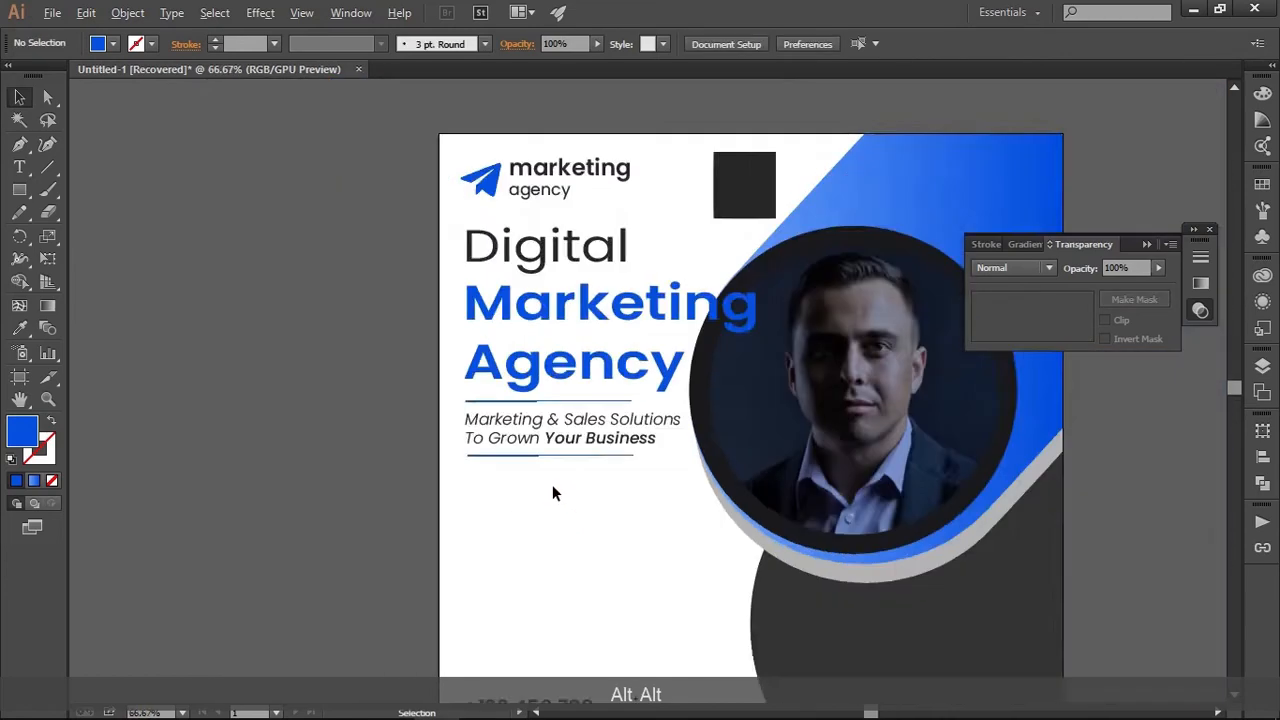
scroll(552, 484, "down", 1)
left_click_drag(552, 484, 487, 403)
scroll(477, 426, "up", 3)
scroll(487, 405, "down", 2)
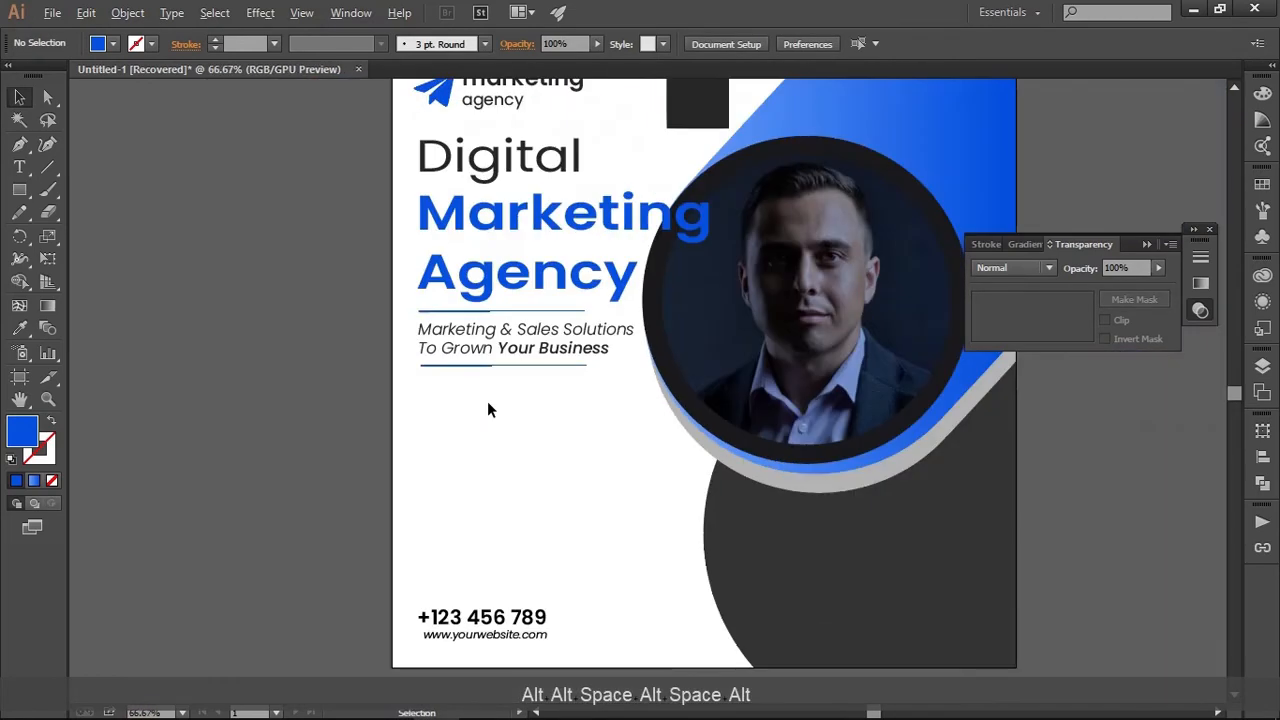
scroll(488, 409, "down", 1)
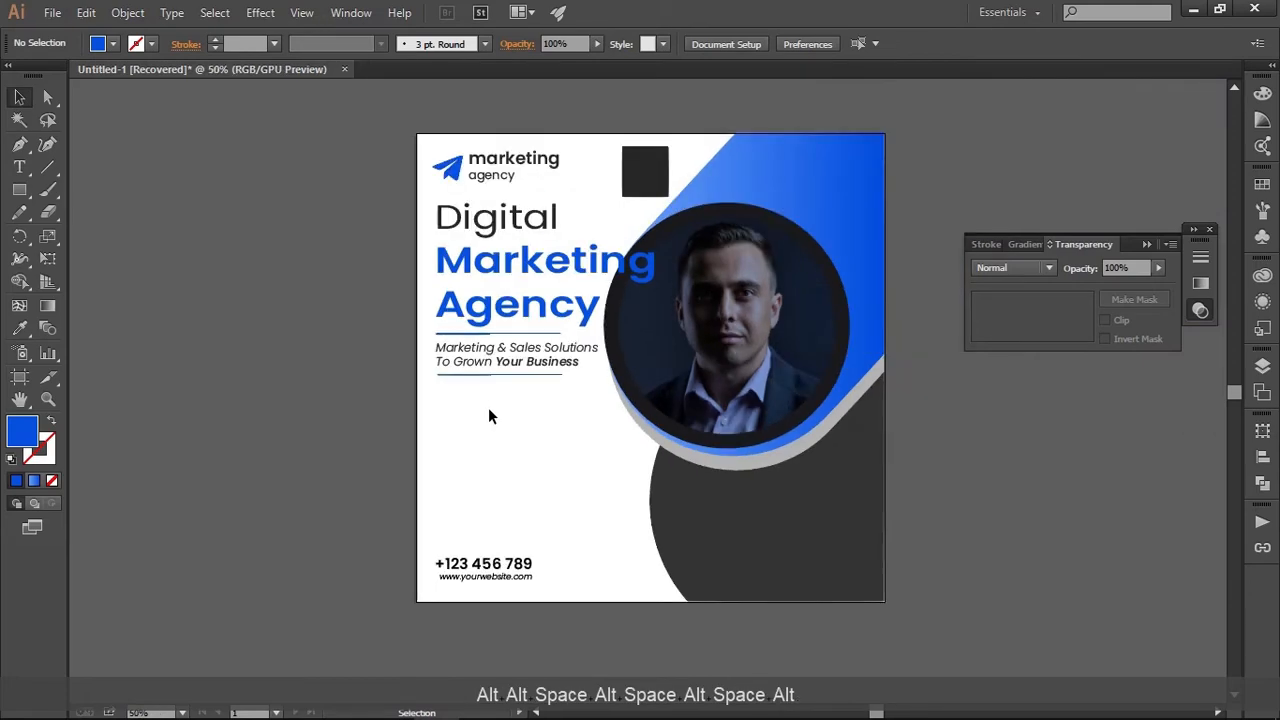
scroll(486, 461, "up", 1)
scroll(486, 461, "up", 1)
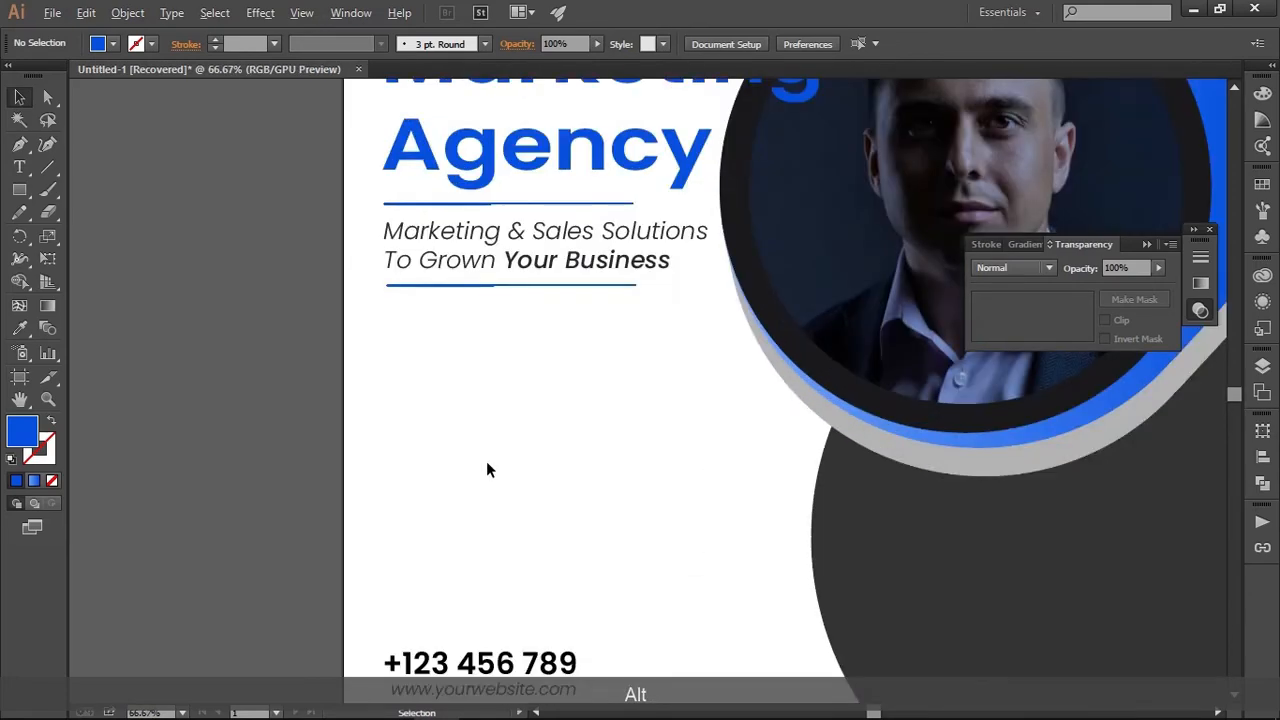
scroll(486, 461, "down", 1)
left_click_drag(509, 430, 438, 452)
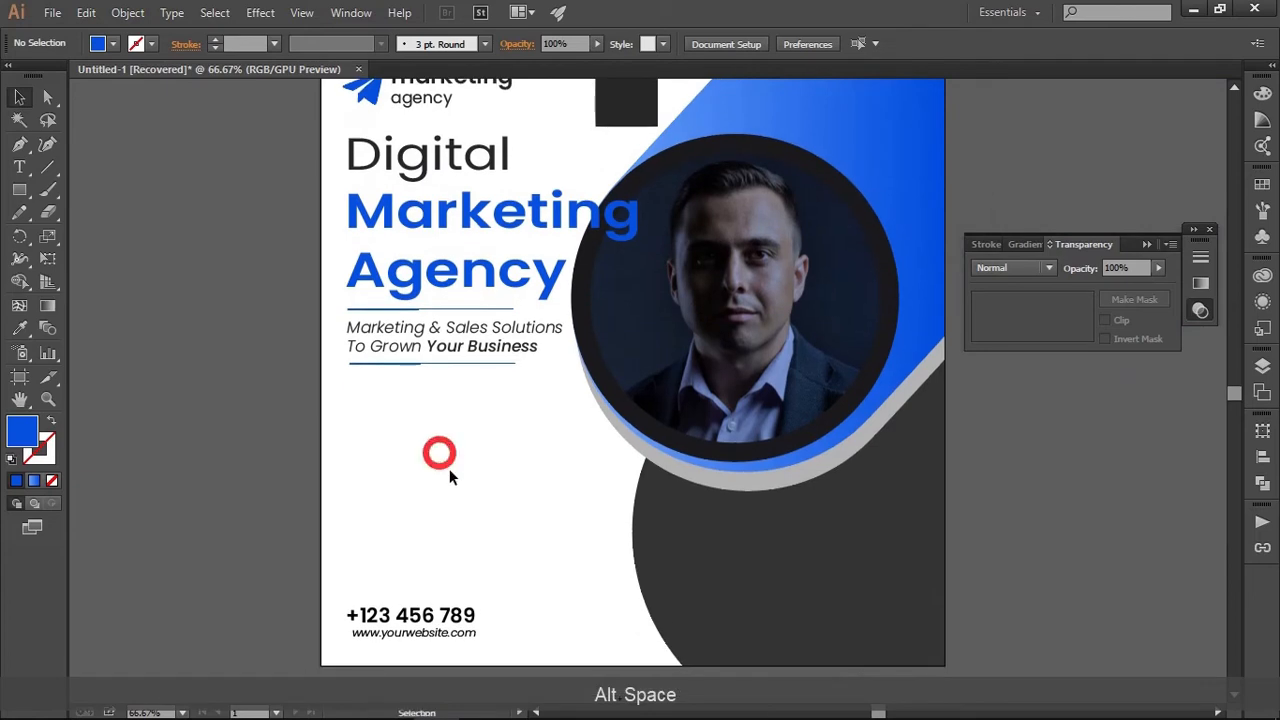
Switch to Chrome, search Google for "lorem ipsum" and open the lipsum.com result at its "Why do we use it?" section
mouse_move(440, 717)
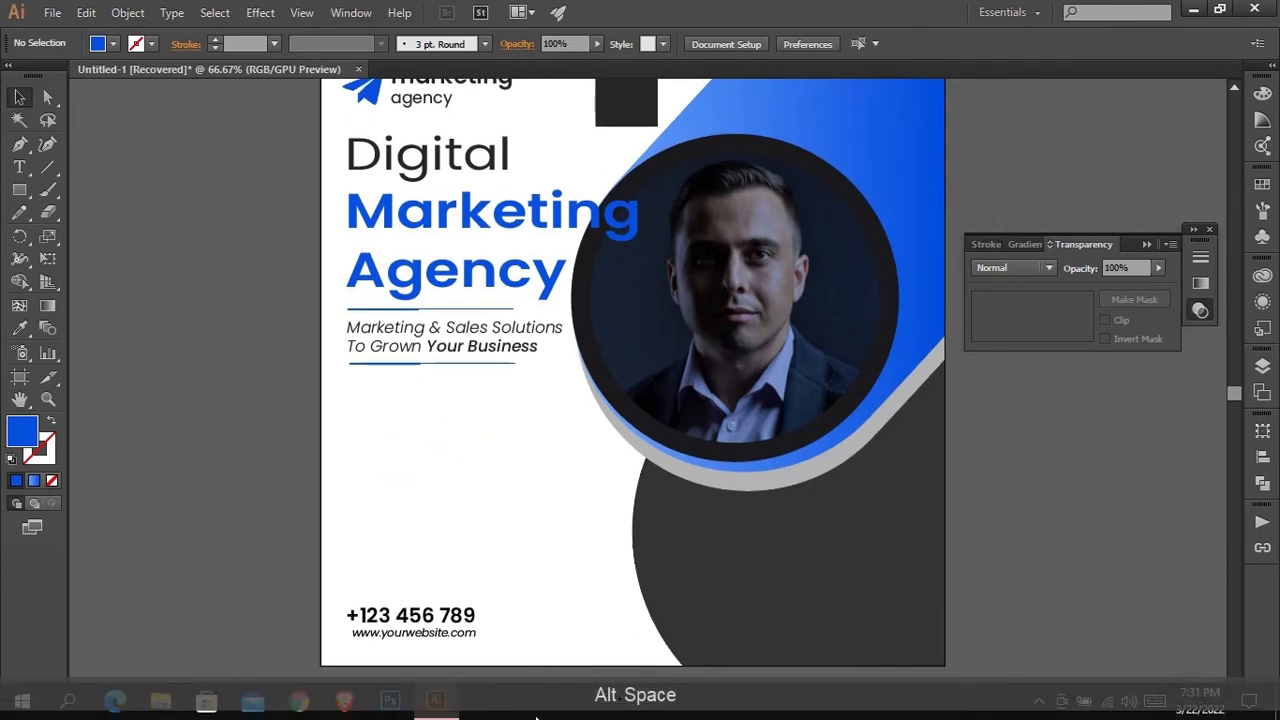
left_click(298, 704)
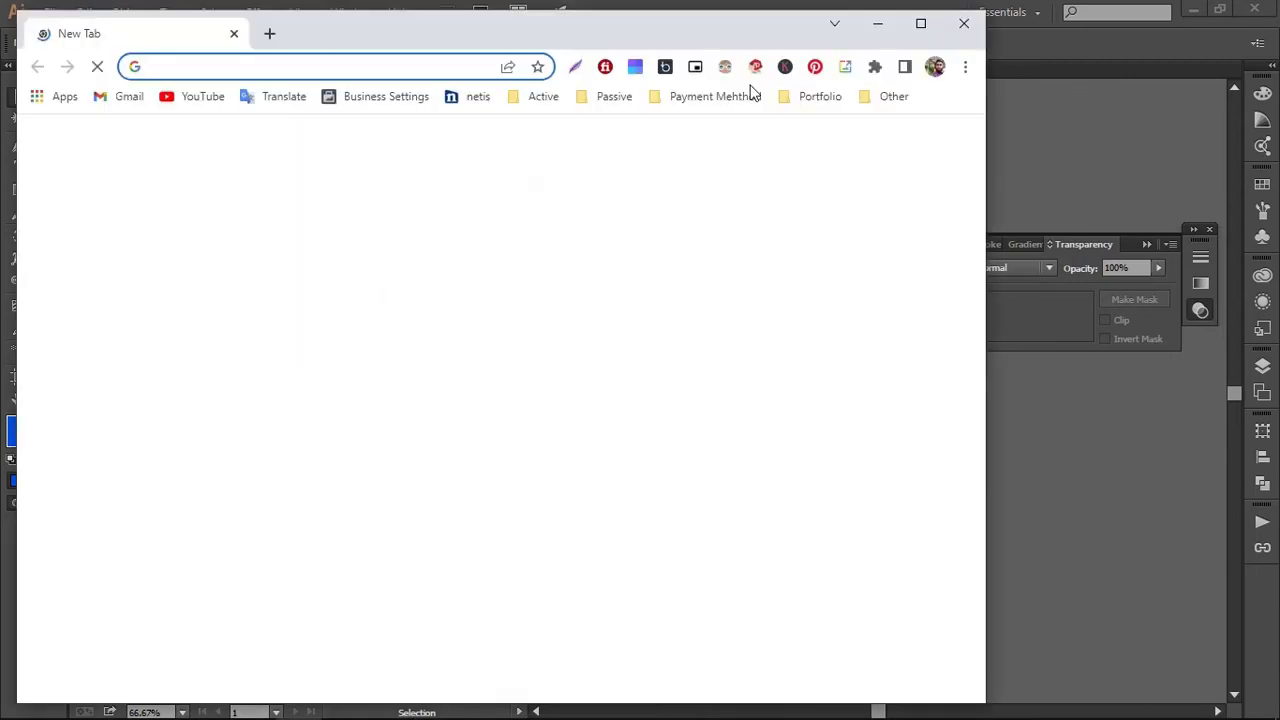
left_click_drag(575, 30, 703, 26)
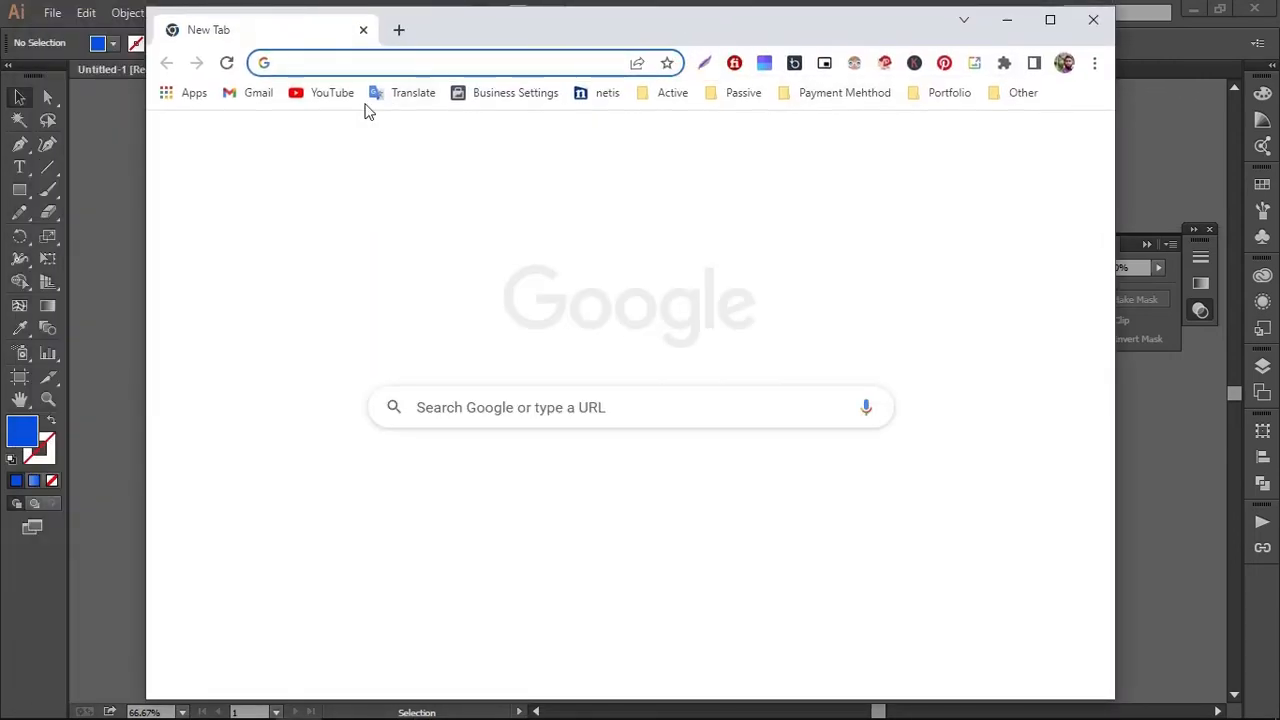
type("lore")
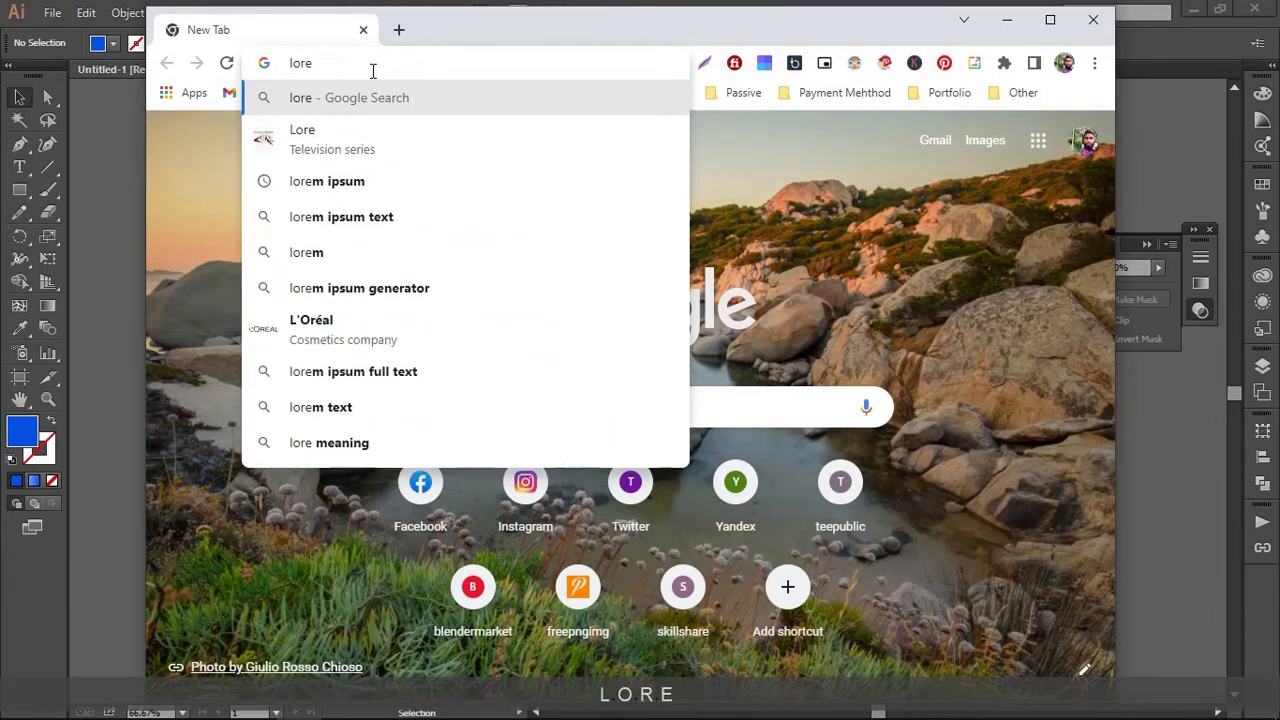
left_click(453, 181)
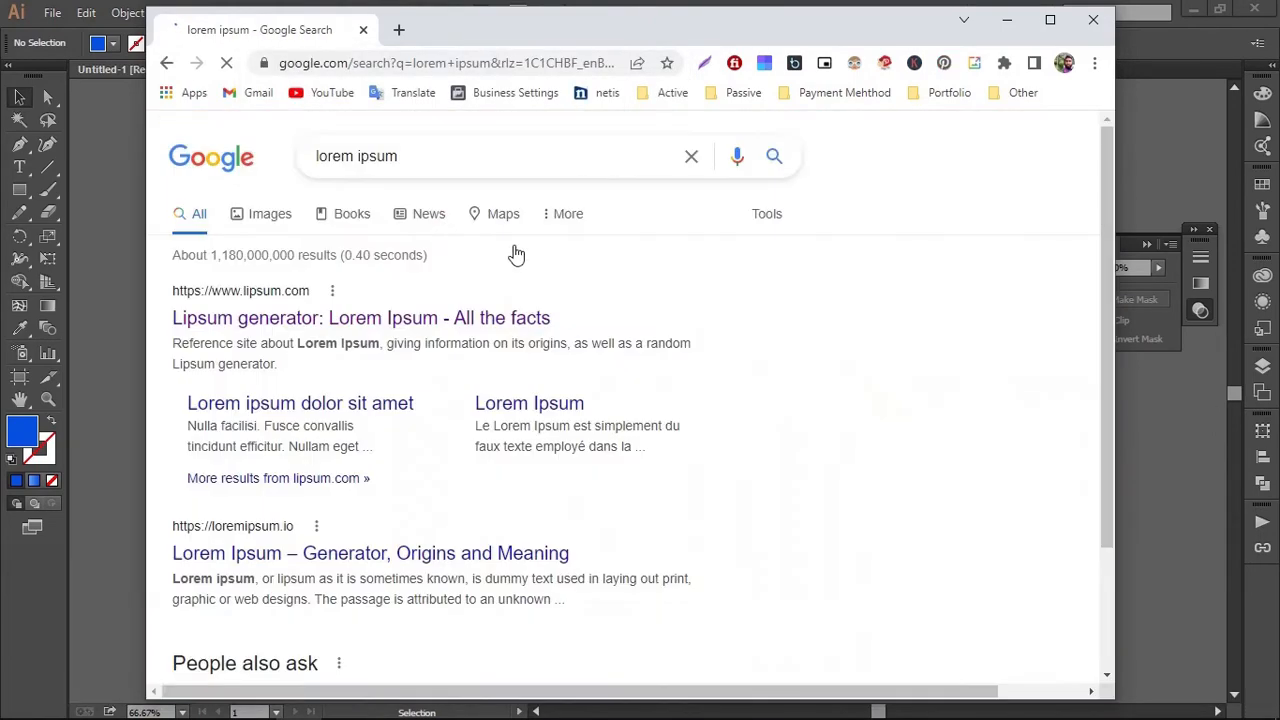
left_click(574, 337)
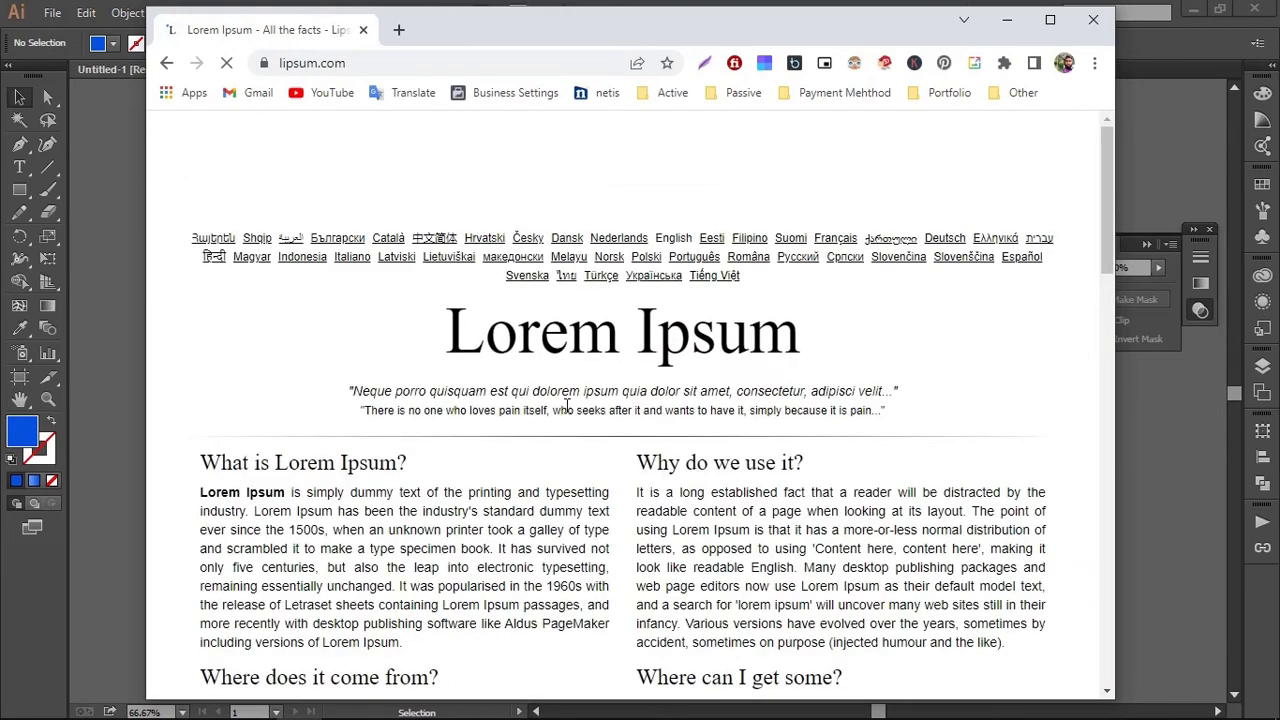
scroll(650, 430, "down", 1)
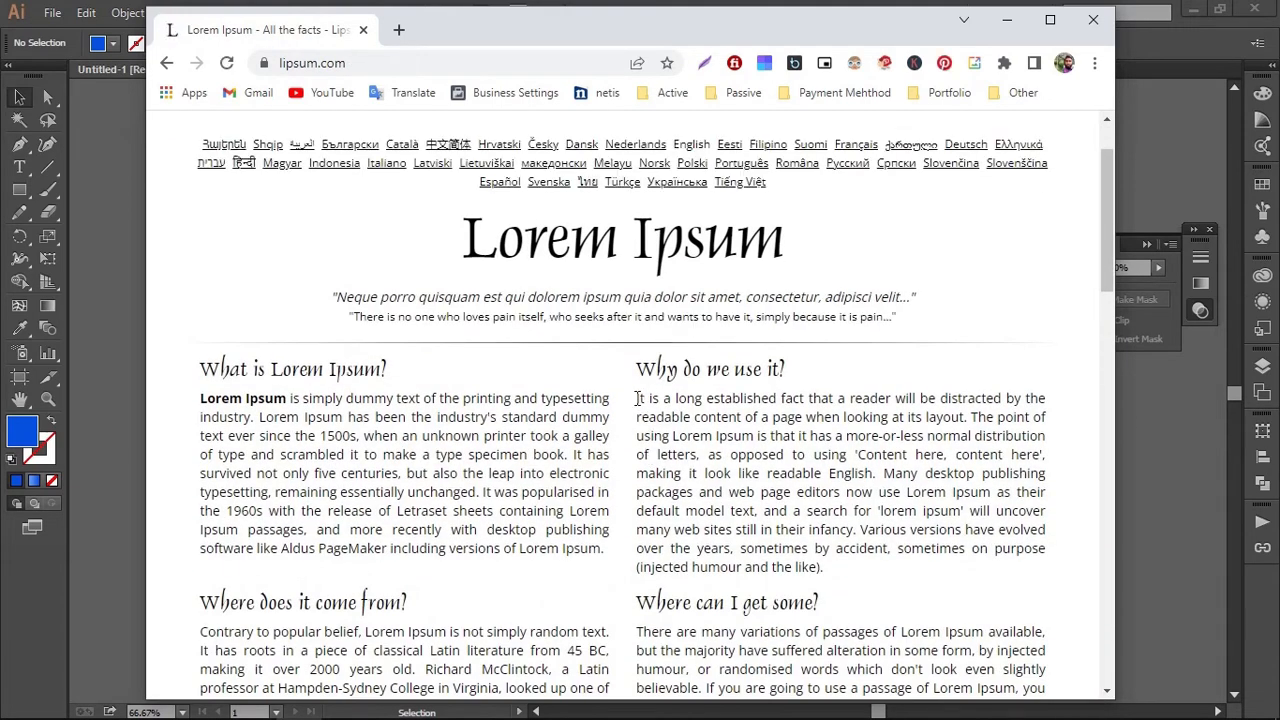
Copy "Why do we use it?" text from "It is a long established fact" through "distribution of letters," and return to Illustrator
left_click_drag(636, 398, 704, 455)
key("ctrl+c")
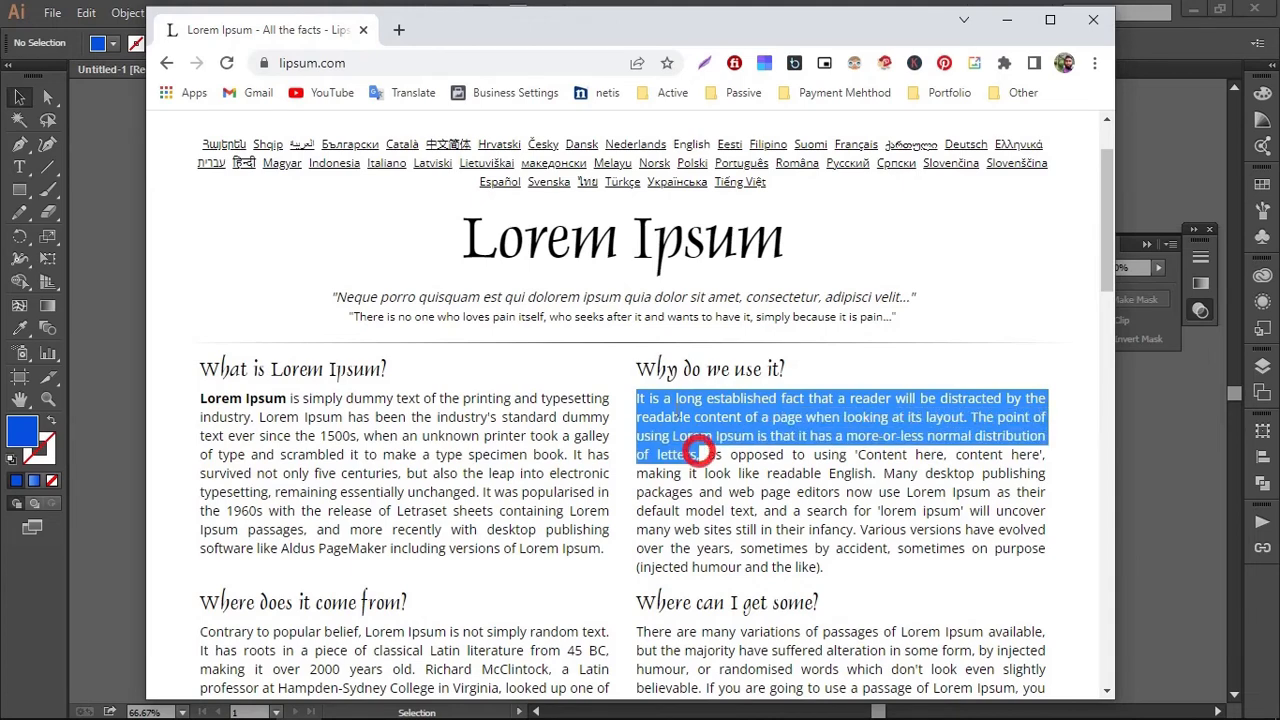
right_click(696, 412)
left_click(716, 429)
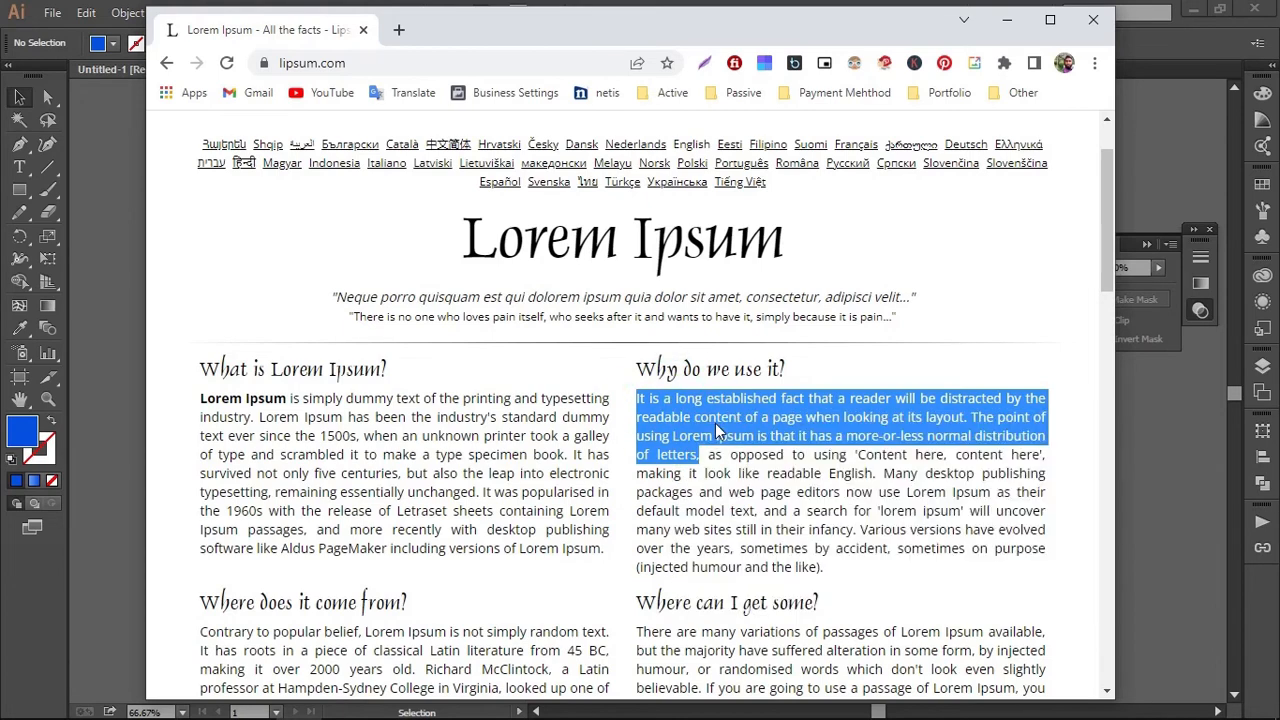
left_click(1007, 19)
Draw an area text frame below the second divider, left-aligned with the tagline, and set its font size to 10 pt
left_click(20, 166)
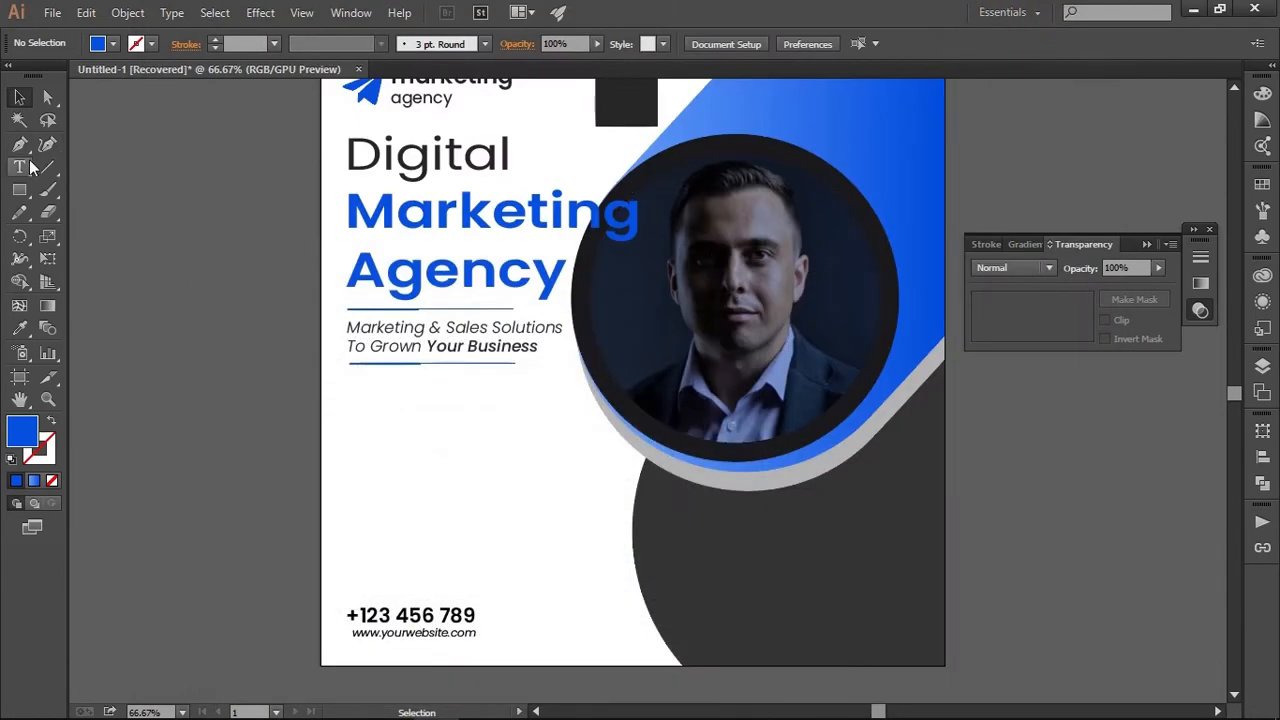
left_click_drag(348, 384, 589, 514)
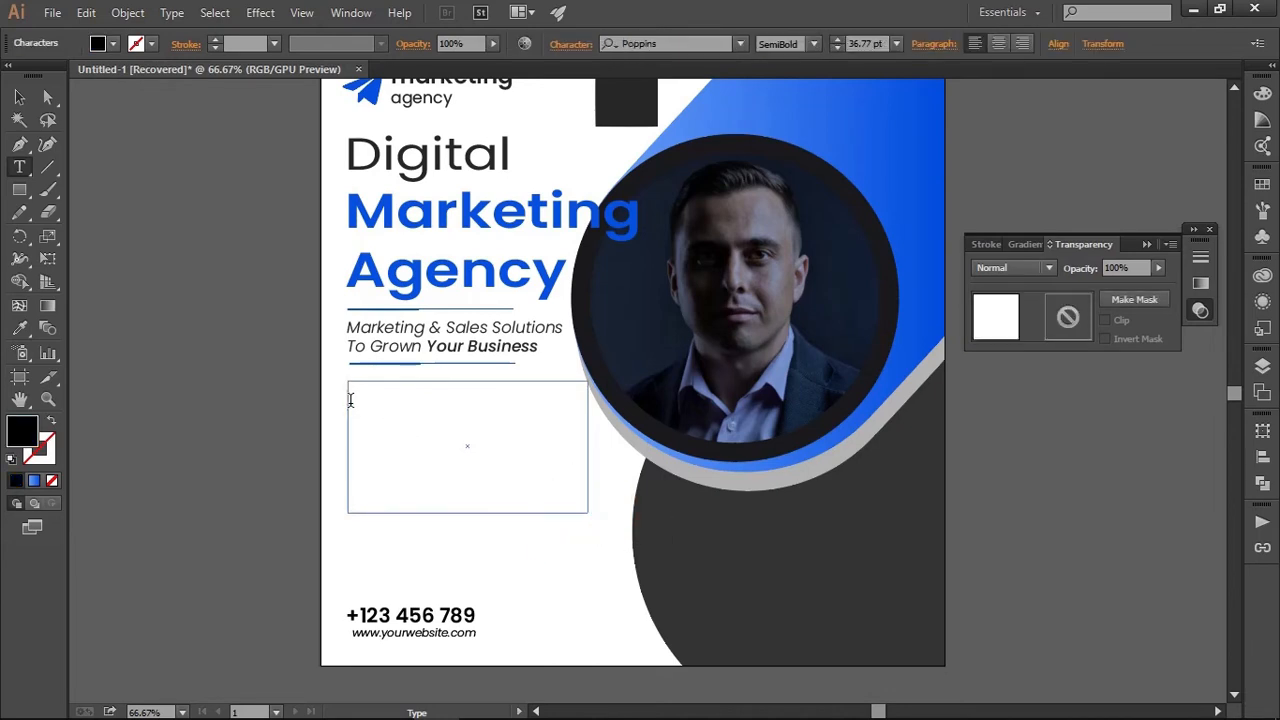
left_click(898, 47)
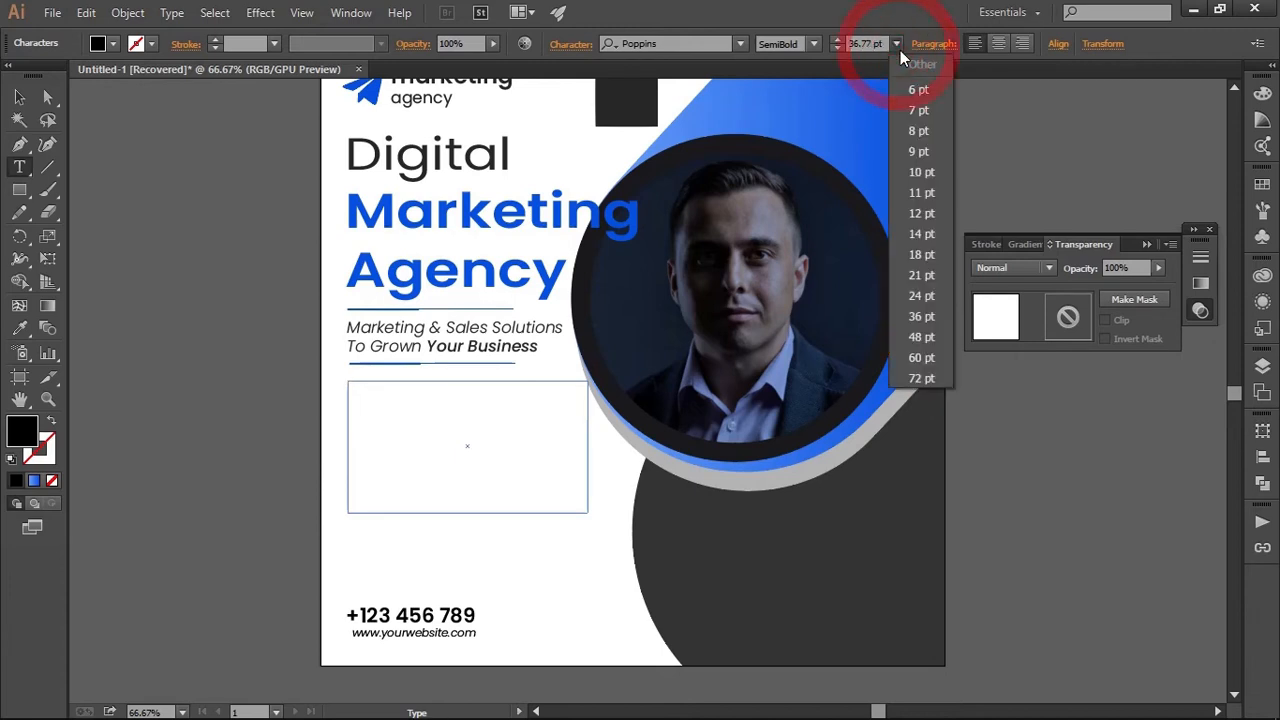
left_click(925, 170)
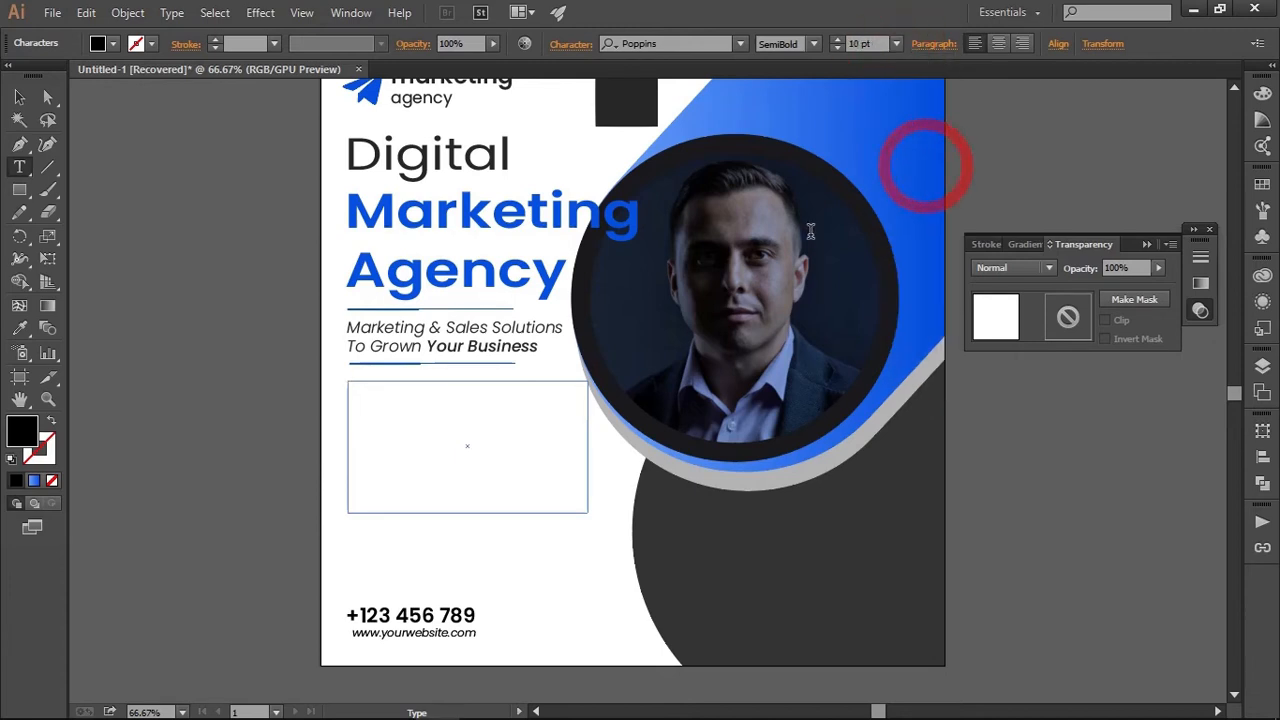
Paste the copied placeholder passage into the new text frame and finish text editing
right_click(350, 388)
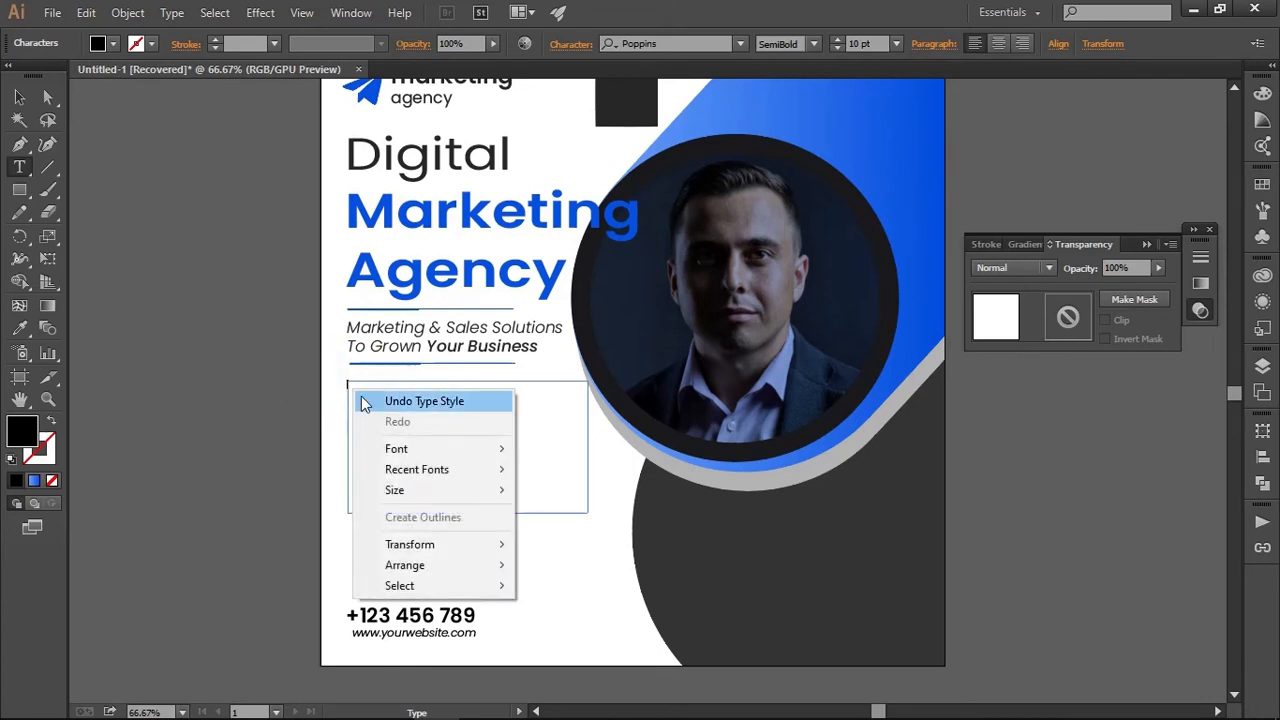
left_click(349, 393)
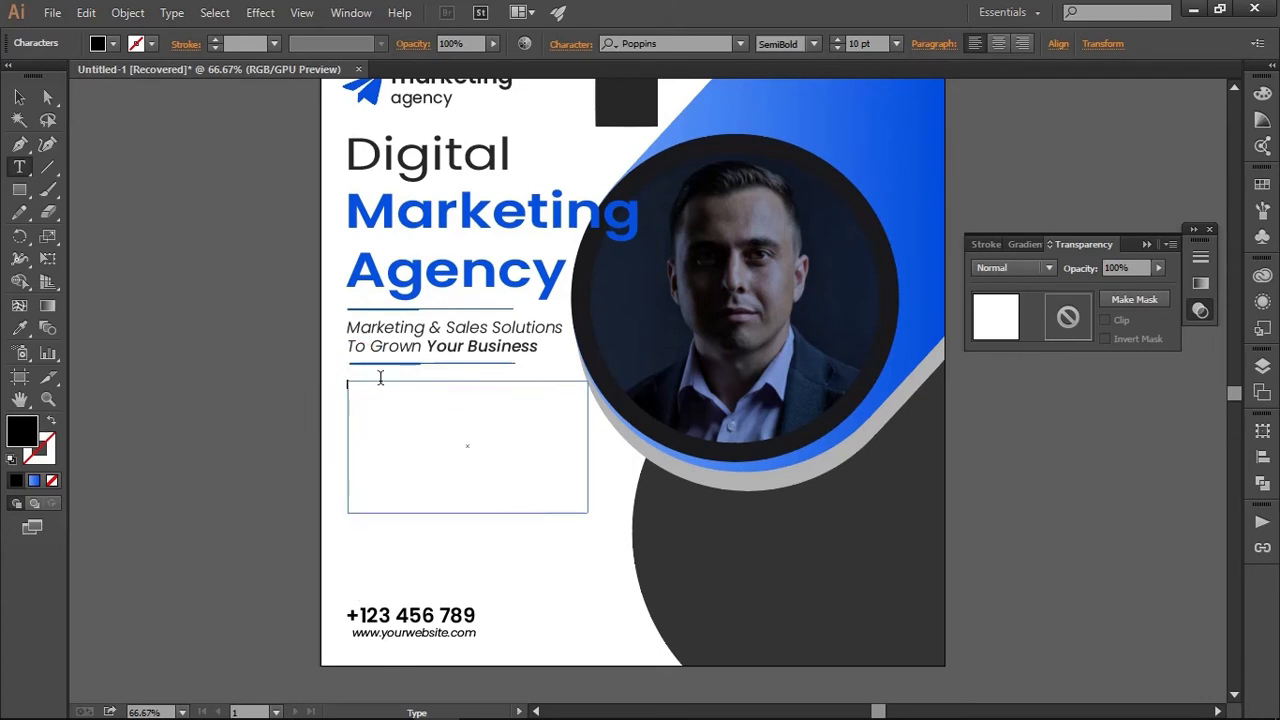
key("ctrl+v")
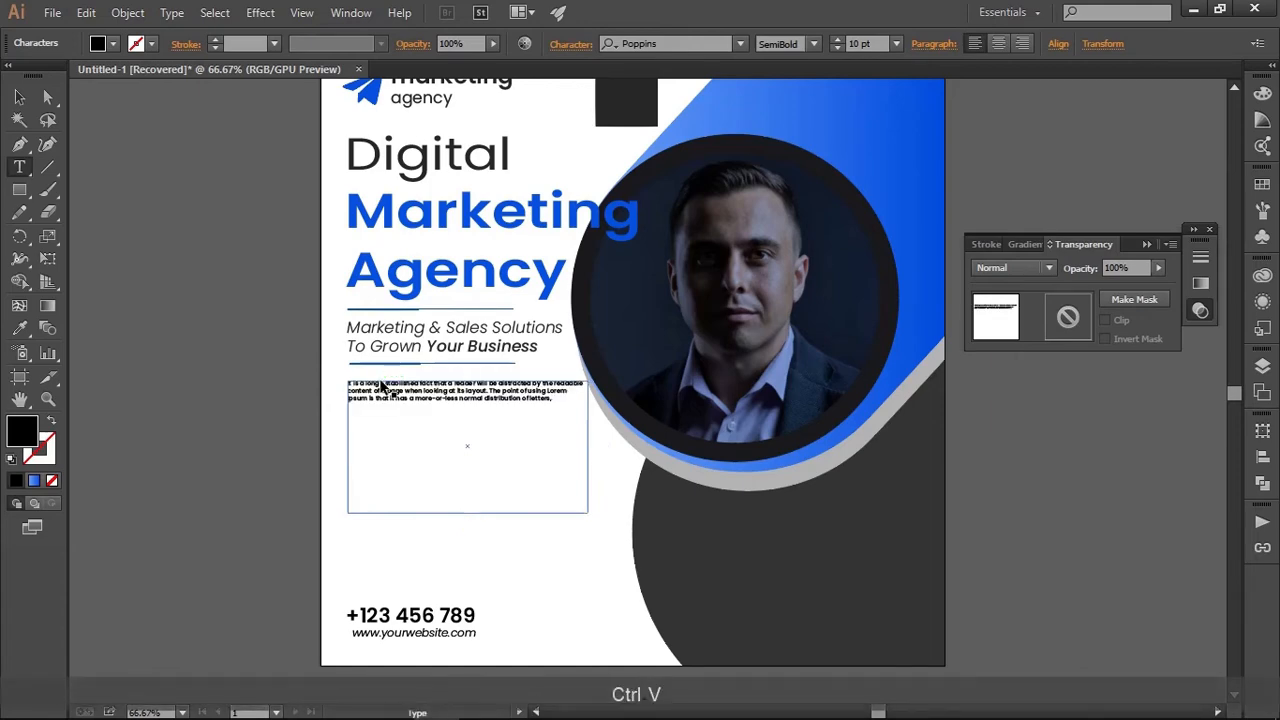
left_click(19, 96)
Change the placeholder paragraph below the second divider to the Light style and set its font size to 15 pt
scroll(448, 421, "up", 2)
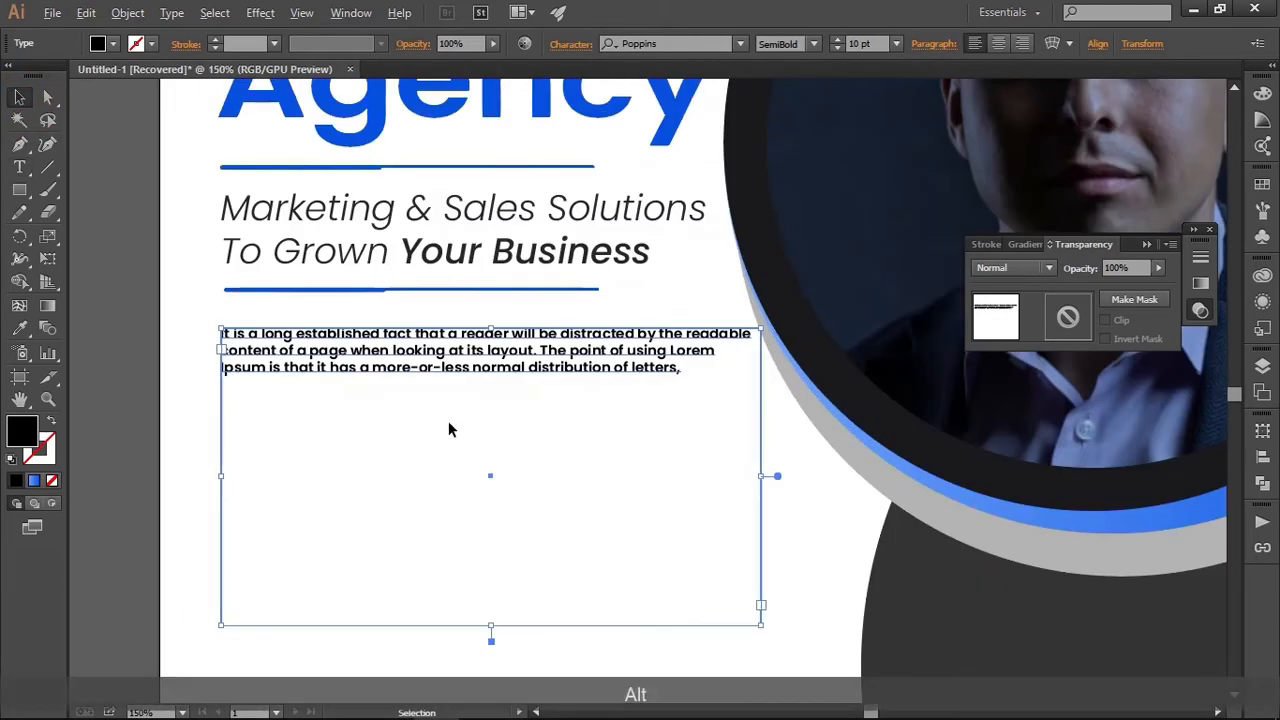
triple_click(570, 362)
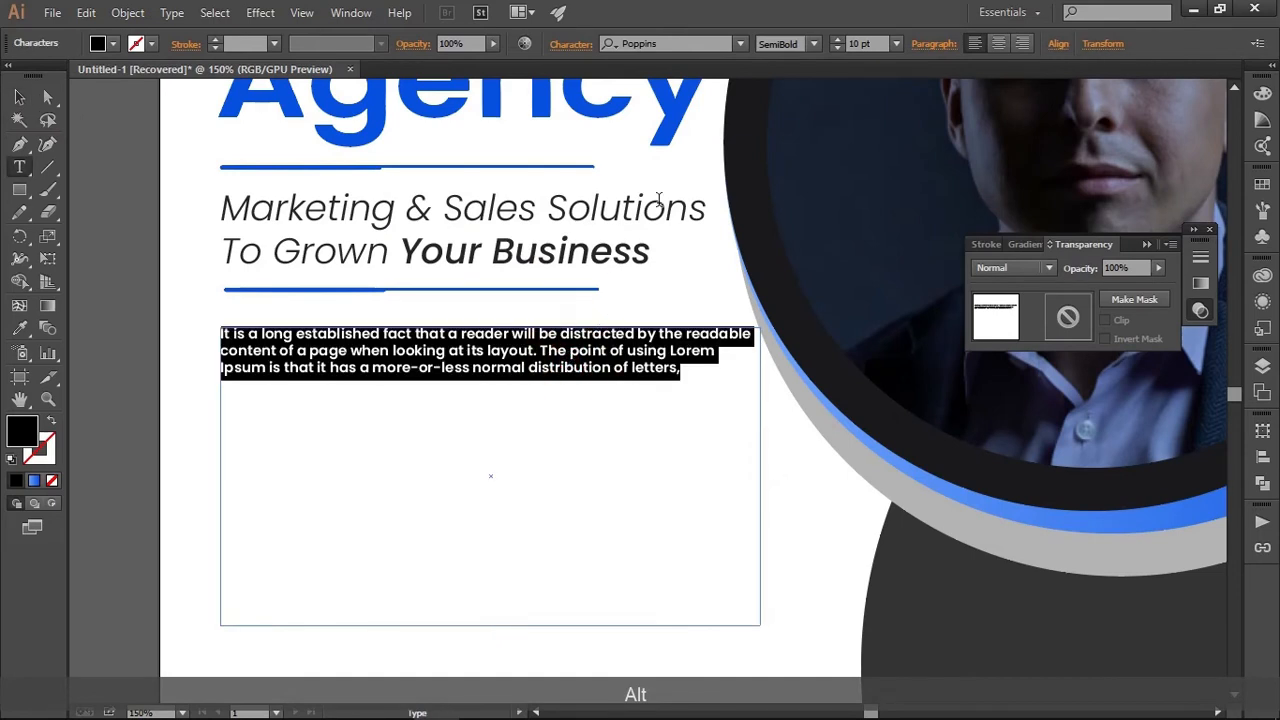
left_click(815, 44)
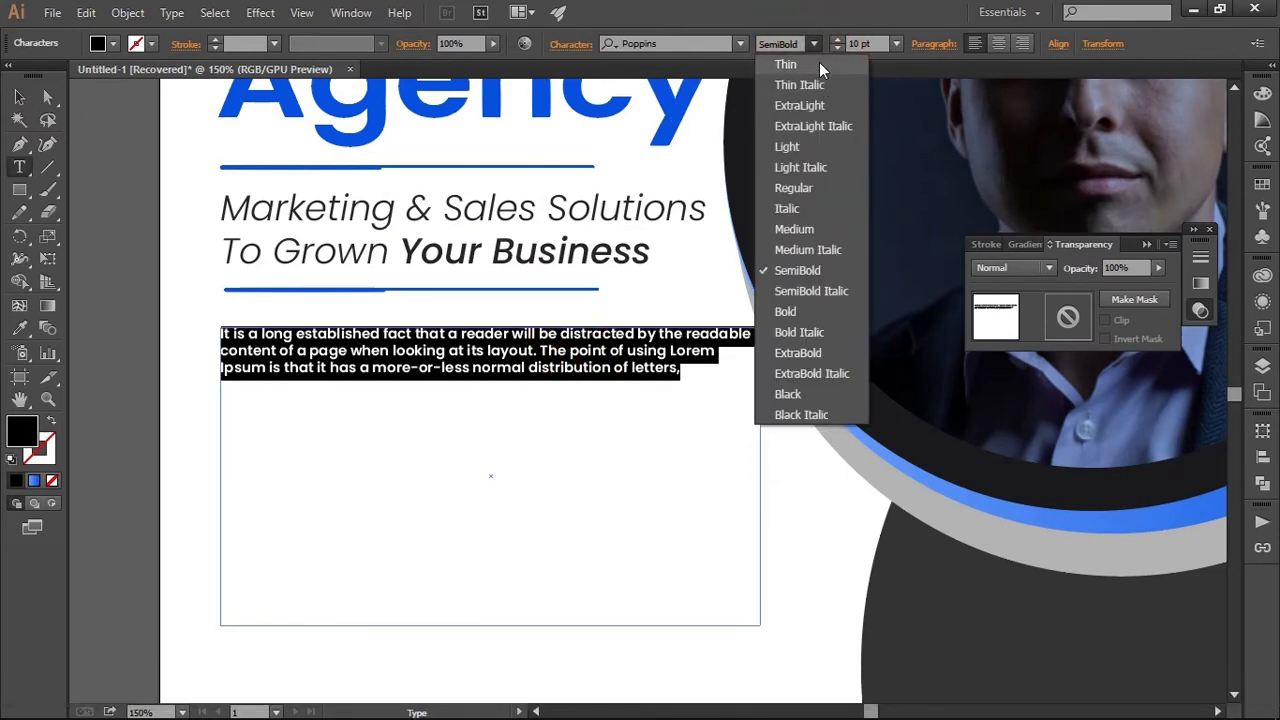
left_click(813, 144)
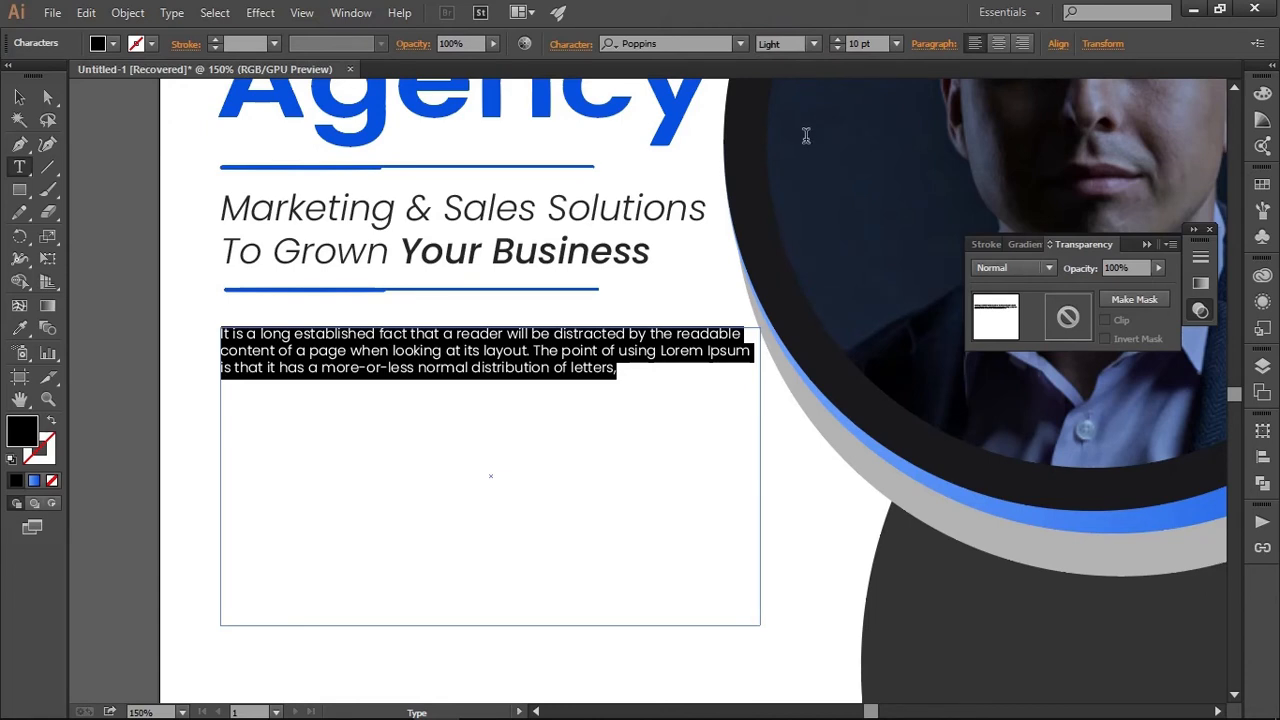
left_click(838, 41)
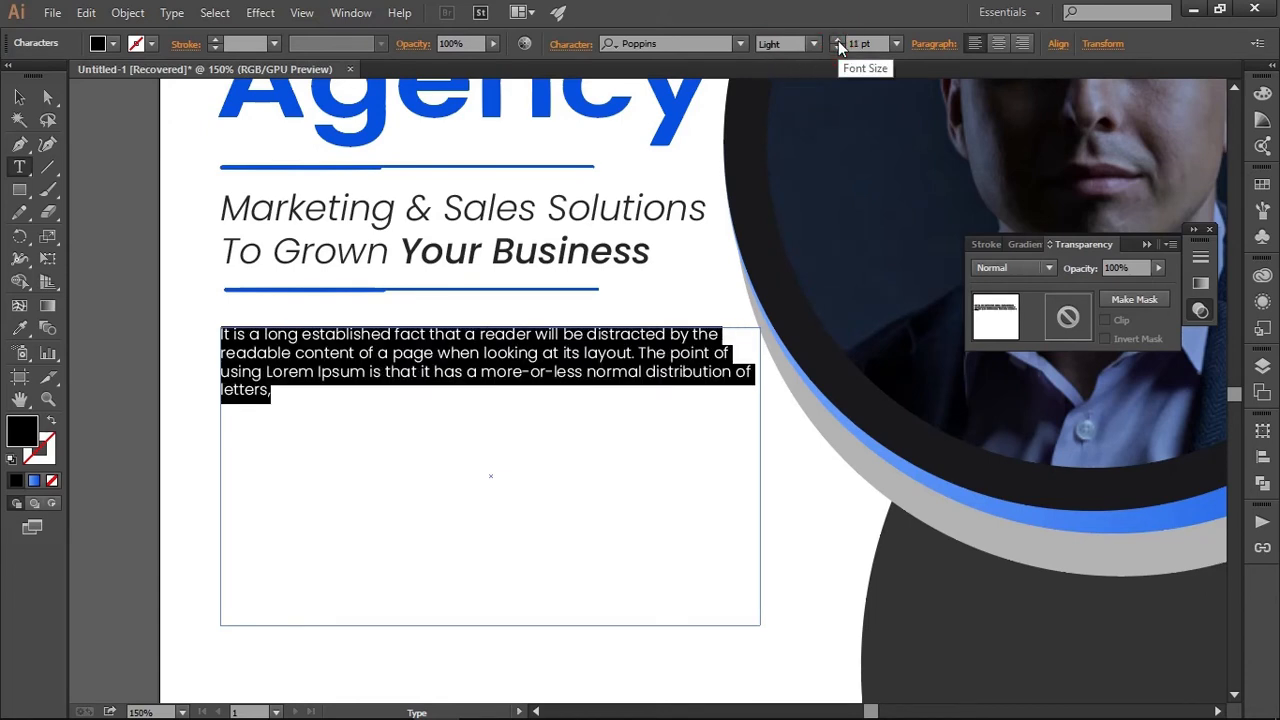
left_click(838, 41)
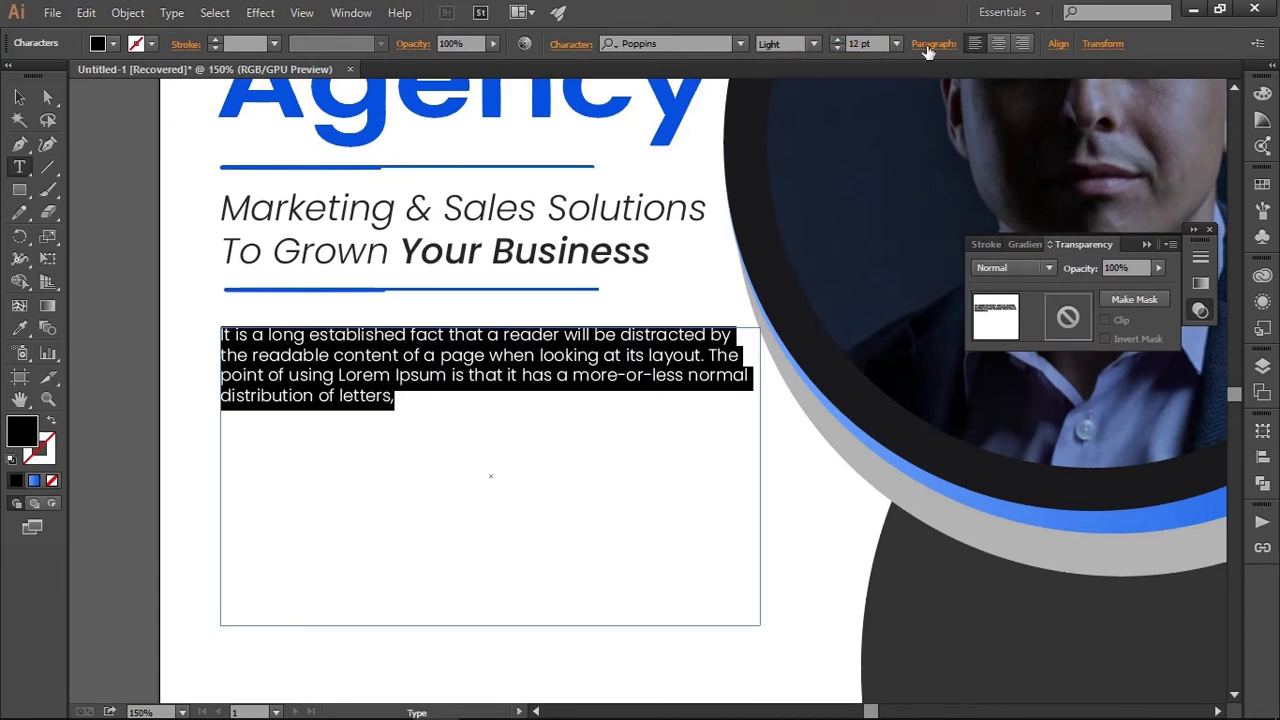
left_click(838, 41)
left_click(838, 41)
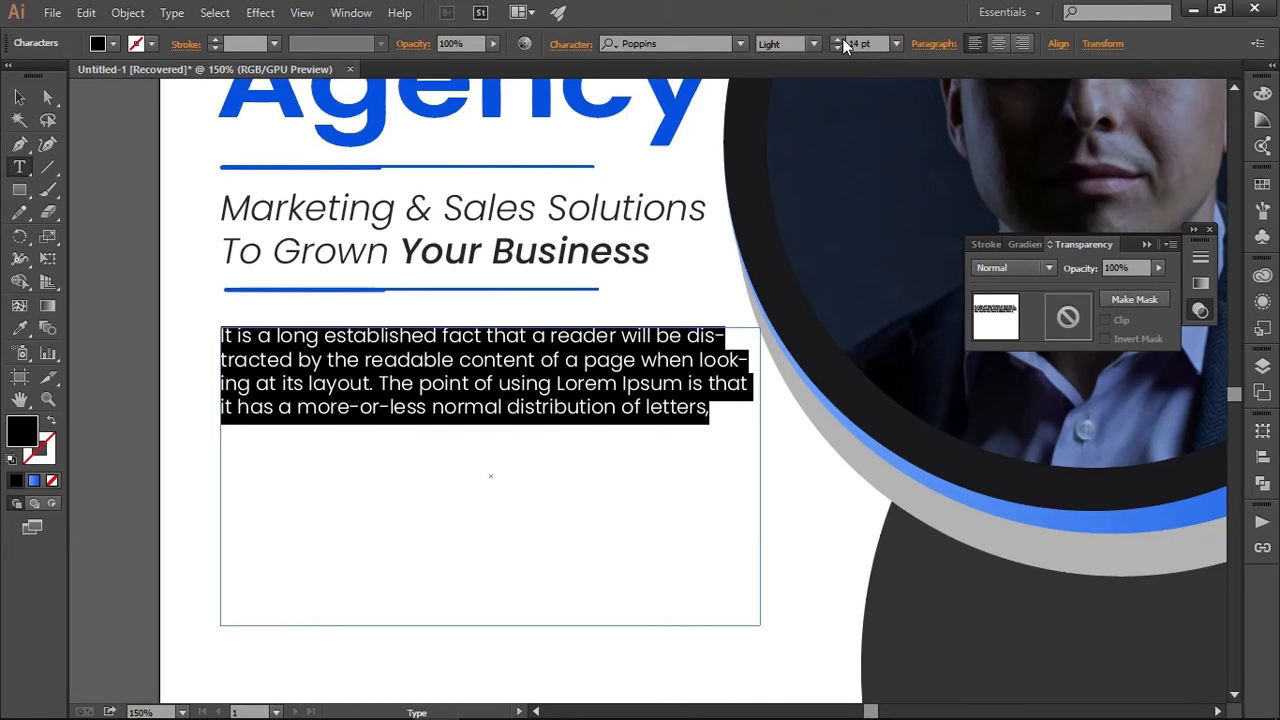
left_click(842, 38)
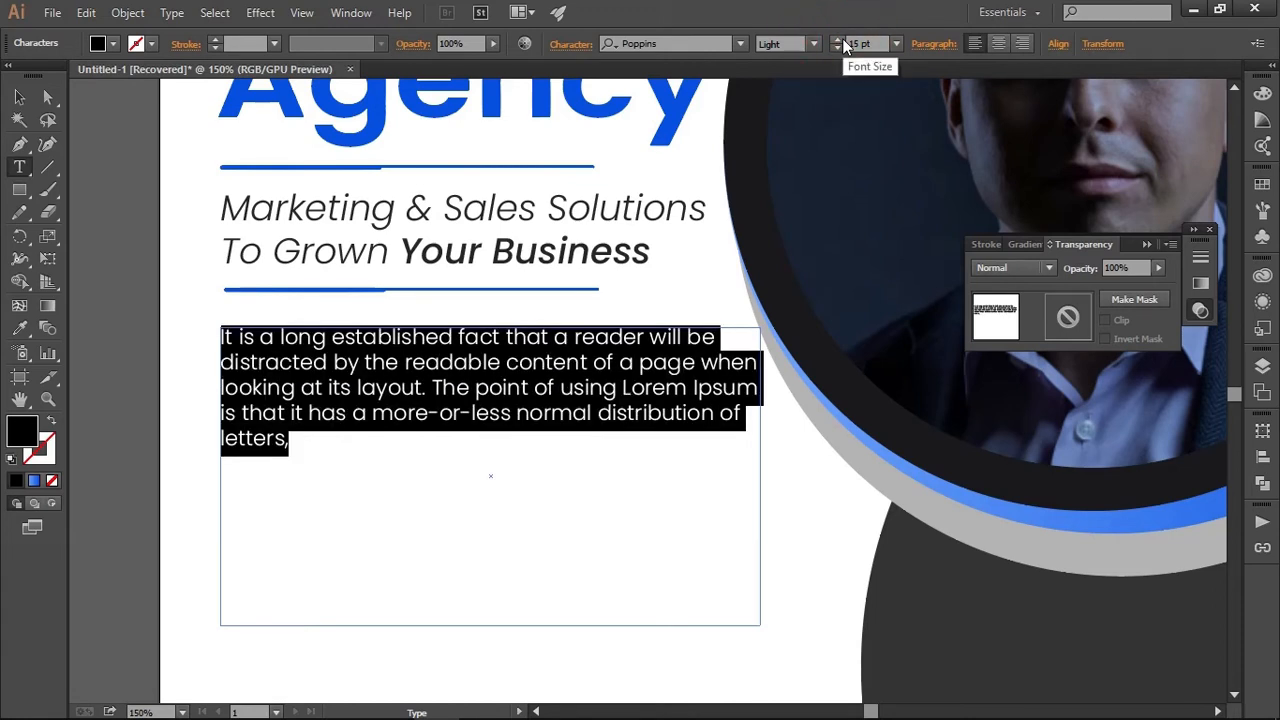
Shorten the placeholder paragraph's text frame from below so it ends just under the last line, and deselect it
left_click(19, 97)
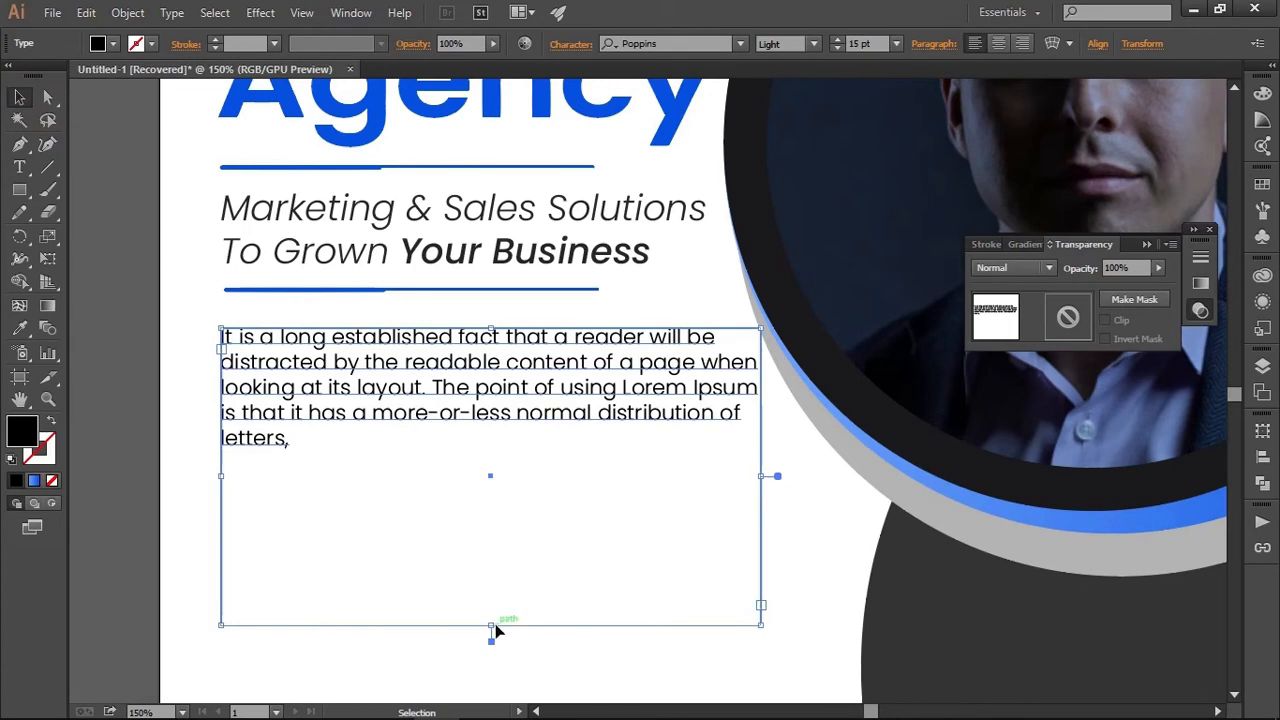
left_click_drag(493, 625, 509, 461)
left_click(534, 559)
scroll(534, 559, "down", 2)
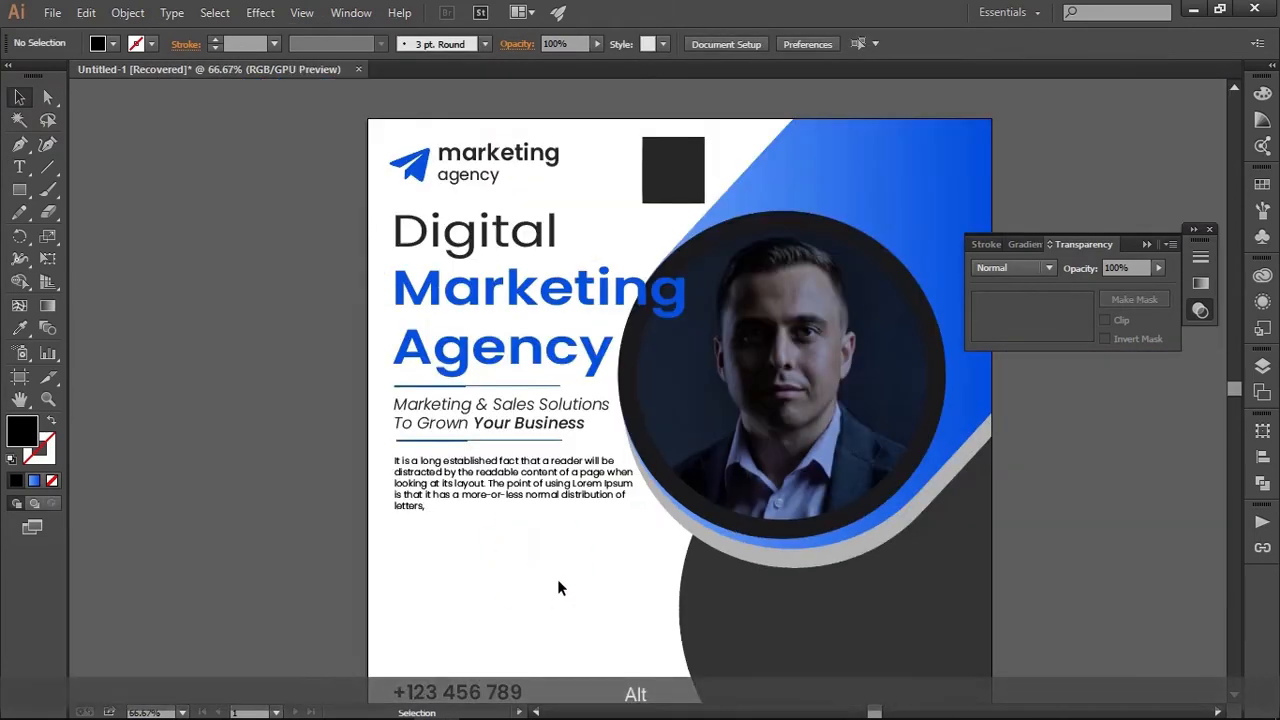
left_click_drag(557, 579, 609, 451)
scroll(576, 454, "up", 1)
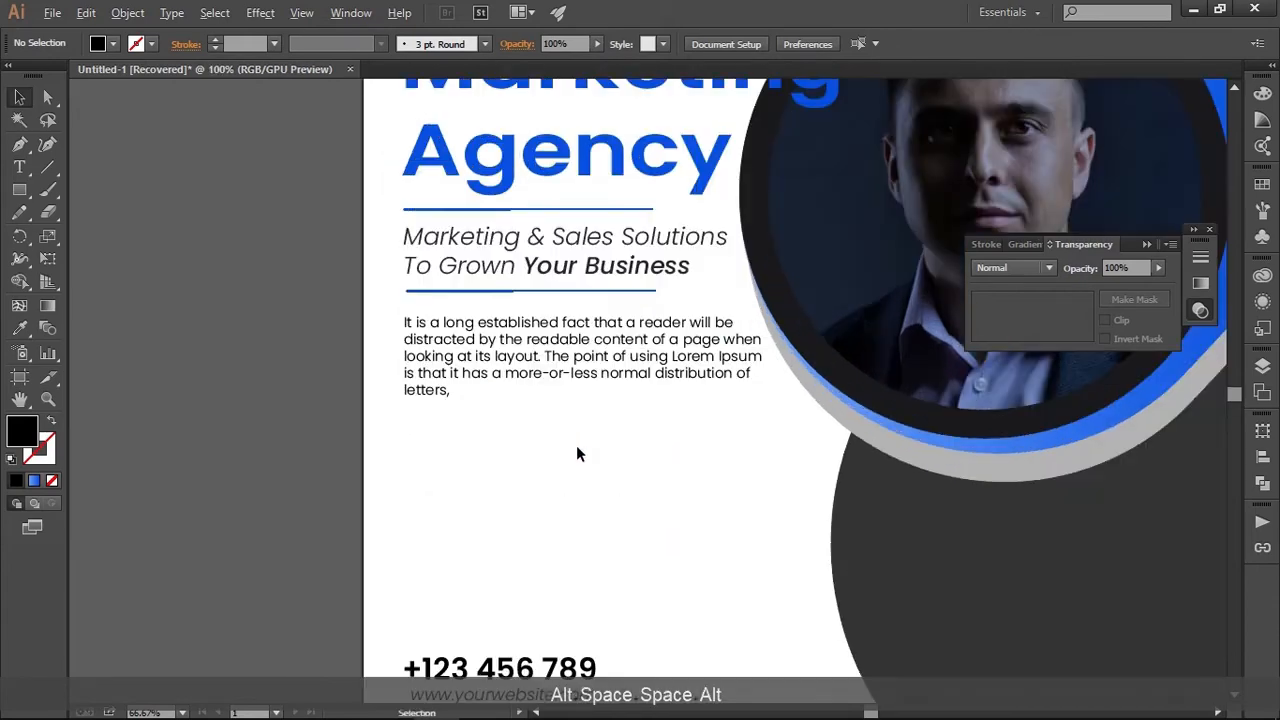
scroll(576, 454, "down", 1)
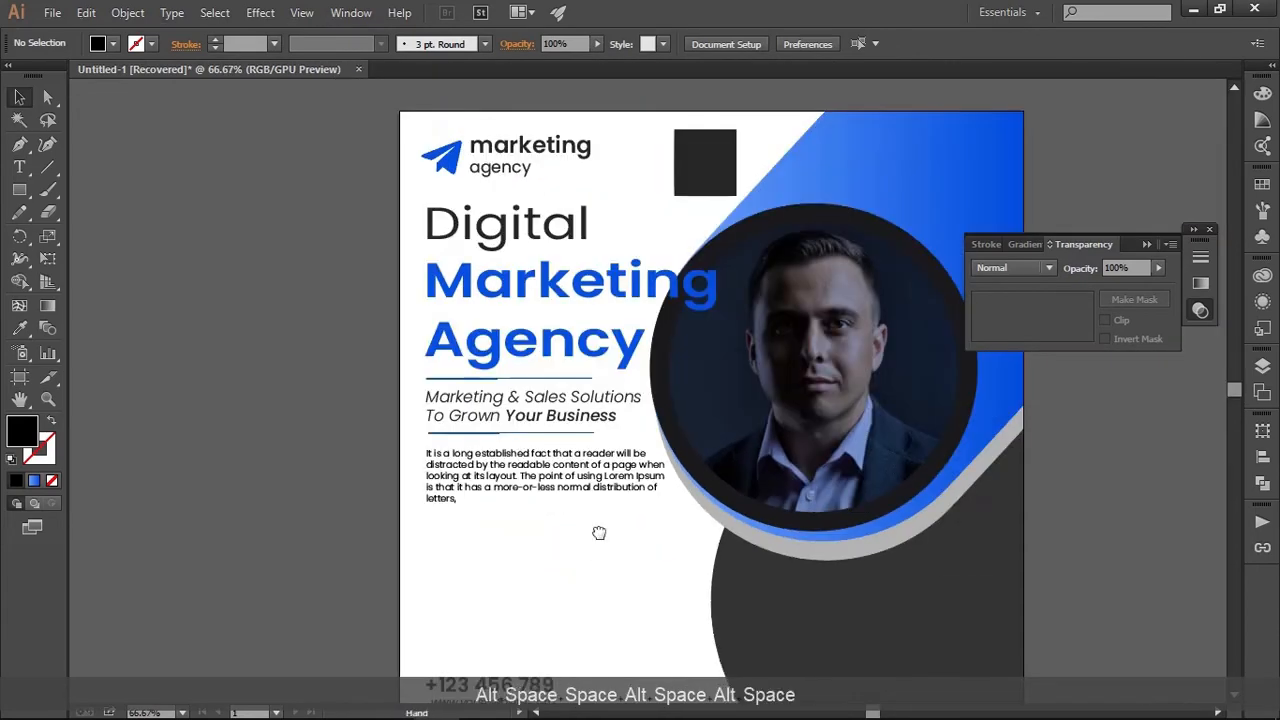
left_click_drag(600, 611, 563, 491)
scroll(595, 469, "down", 1)
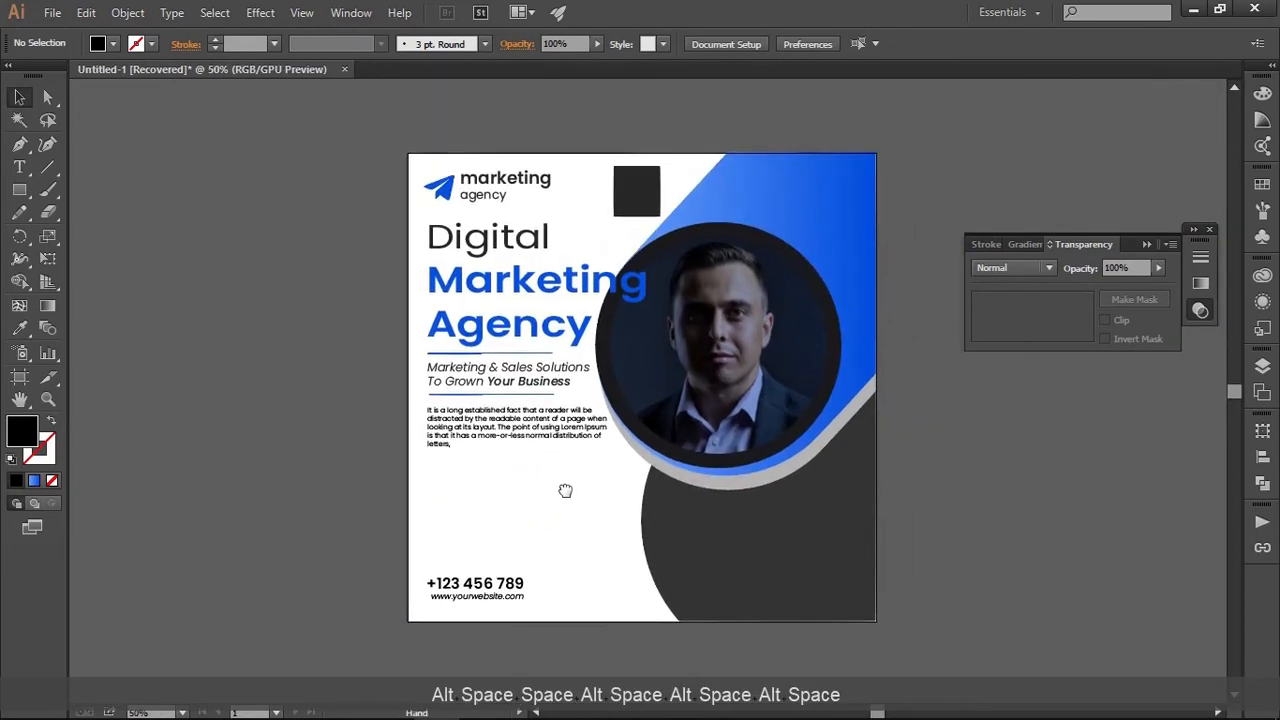
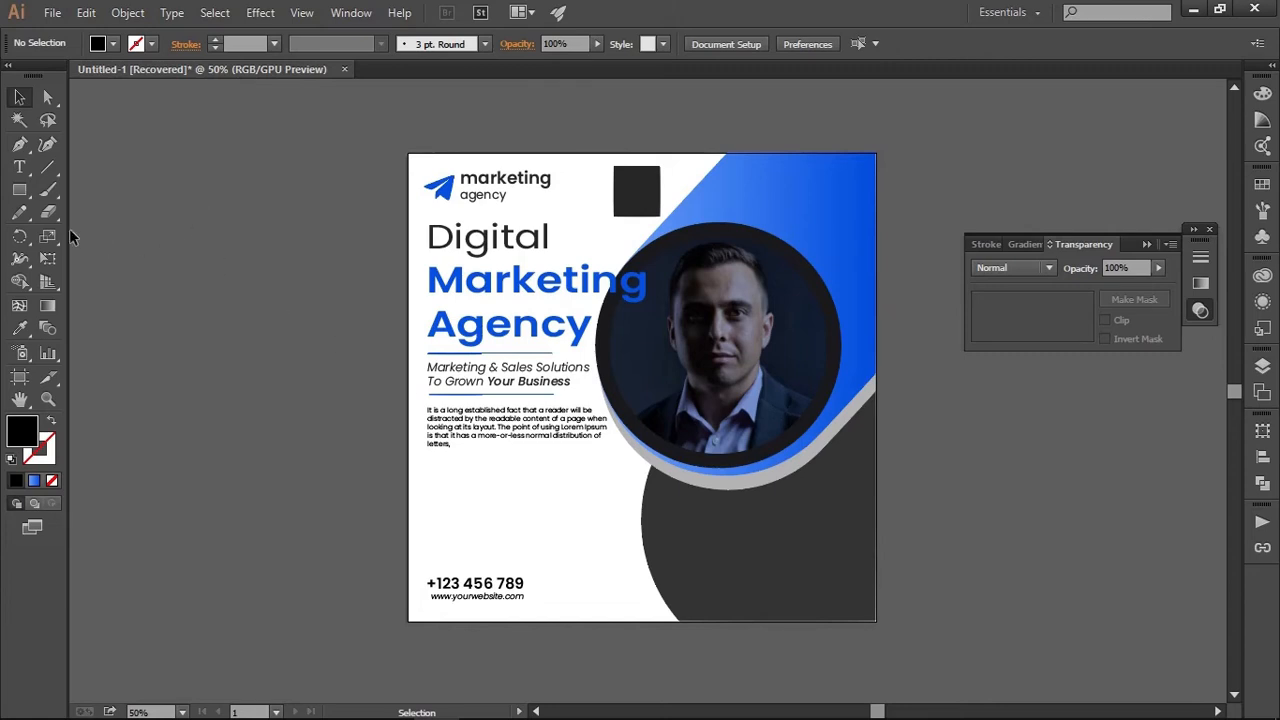
Draw a black rectangle about 192 × 41 px in the empty area below the placeholder paragraph
left_click(22, 193)
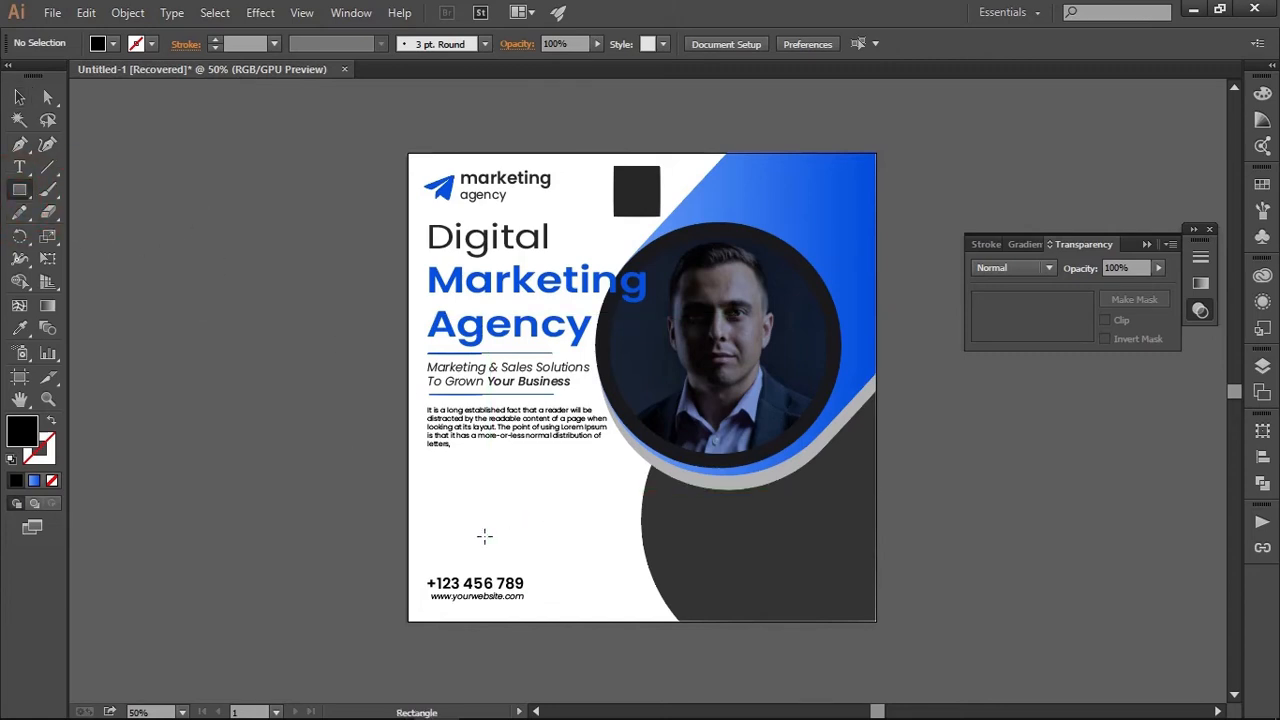
scroll(417, 516, "up", 2)
left_click_drag(493, 488, 594, 458)
left_click(19, 100)
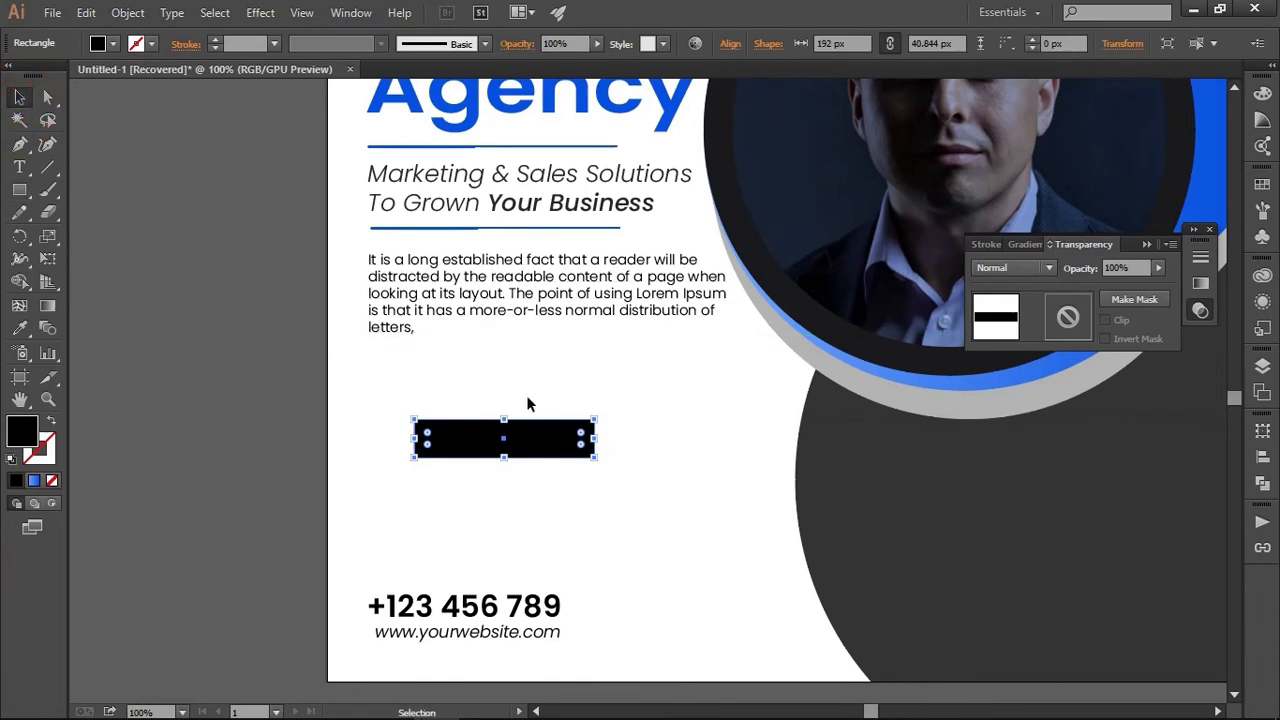
left_click(550, 391)
Move the black rectangle just under the placeholder paragraph, flush with its left edge, and narrow it from the right by about a fifth
scroll(550, 391, "down", 1)
left_click_drag(600, 375, 622, 483)
scroll(560, 500, "up", 2)
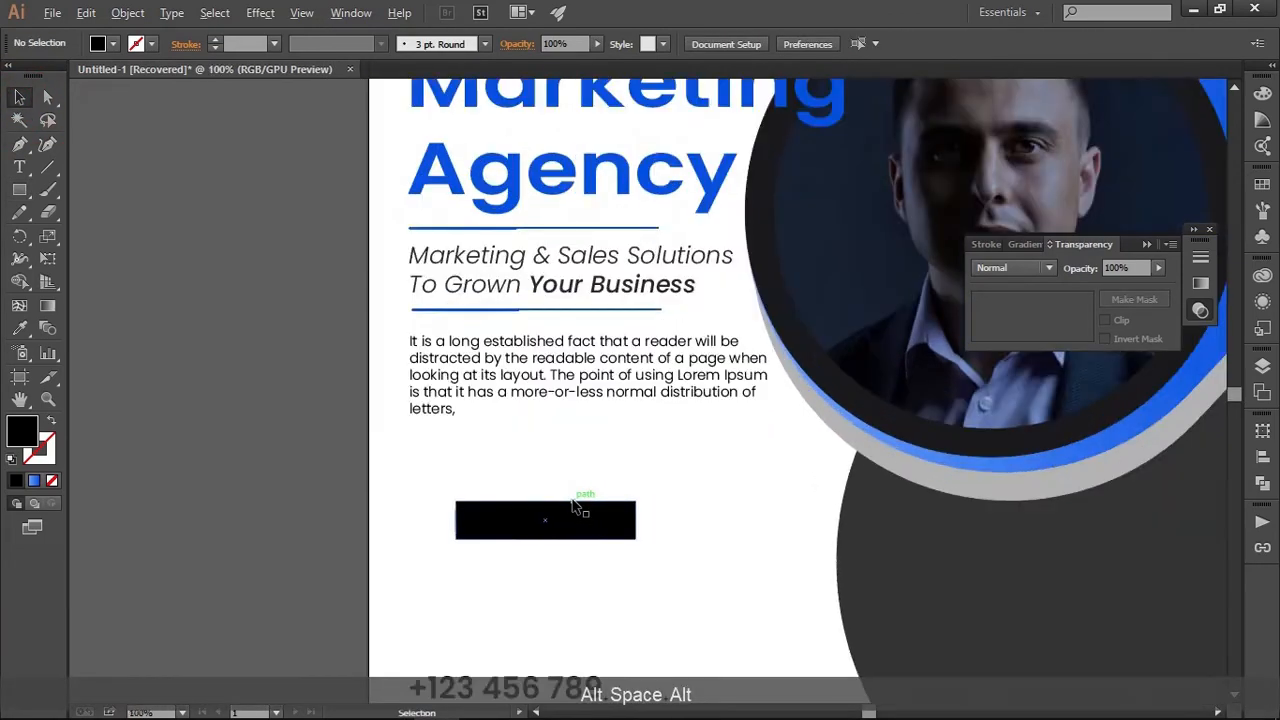
left_click_drag(591, 543, 520, 449)
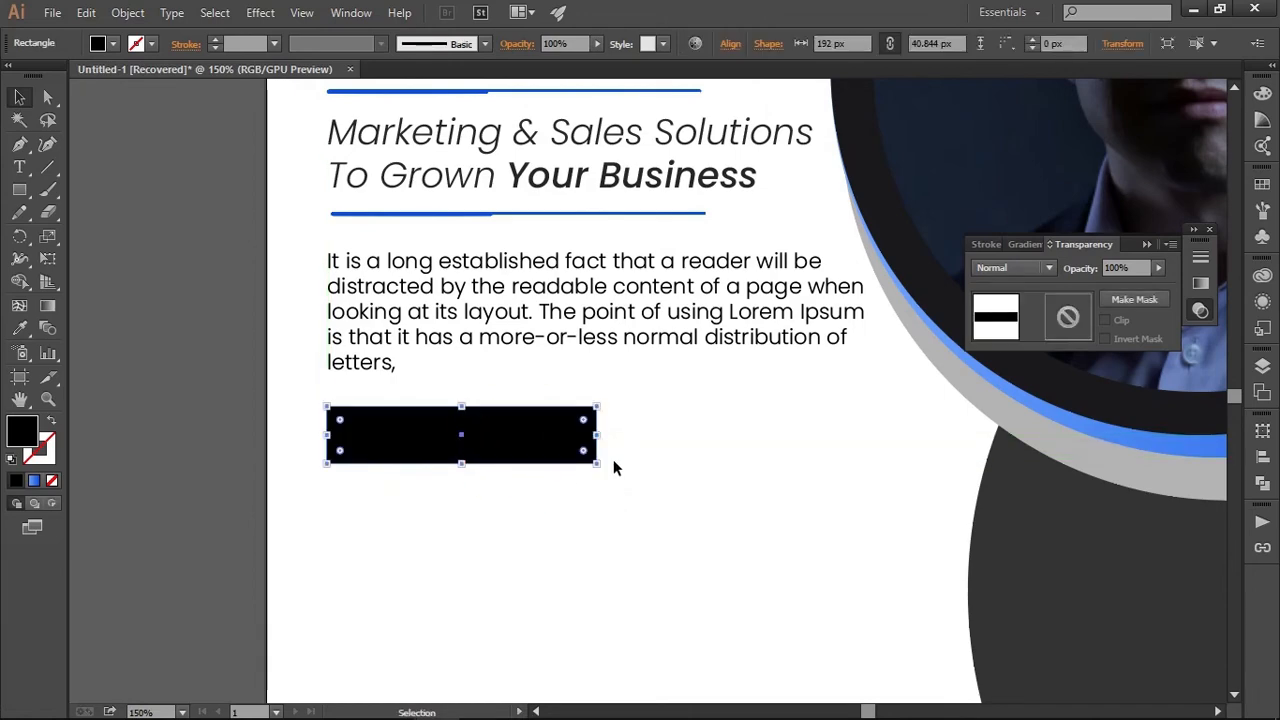
left_click_drag(596, 435, 538, 435)
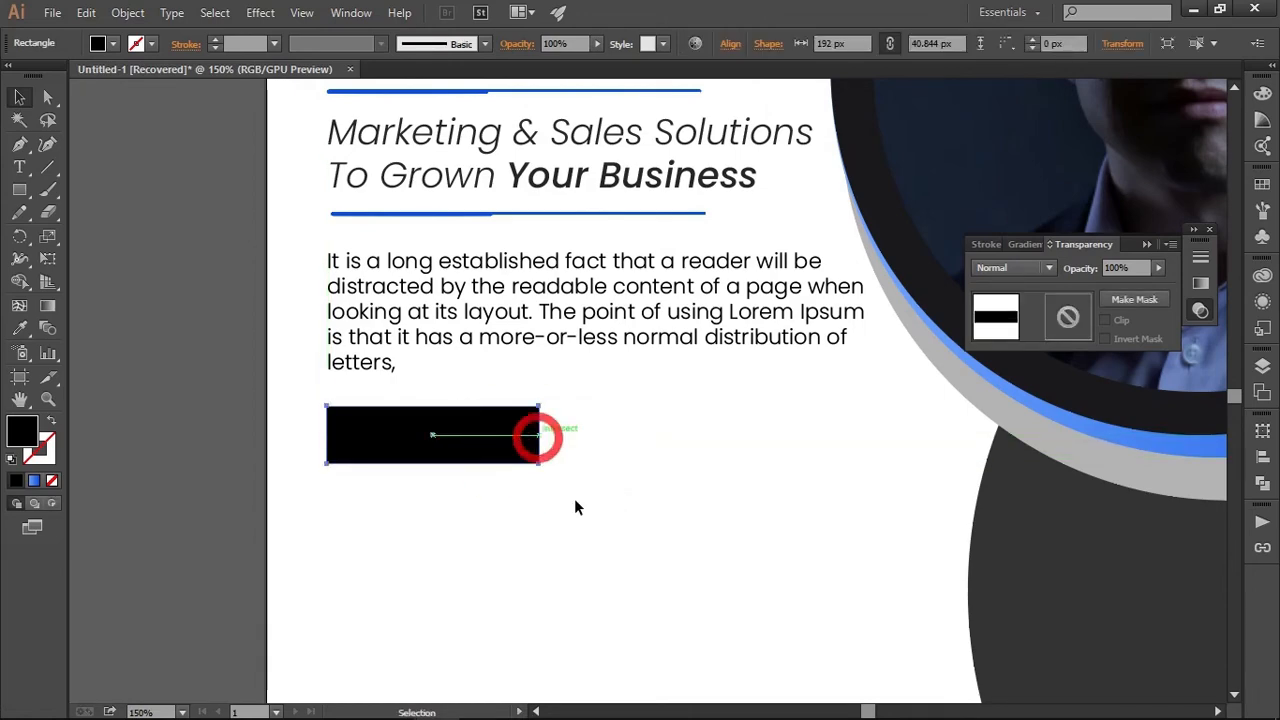
left_click(574, 498)
scroll(572, 518, "down", 5)
scroll(578, 443, "up", 5)
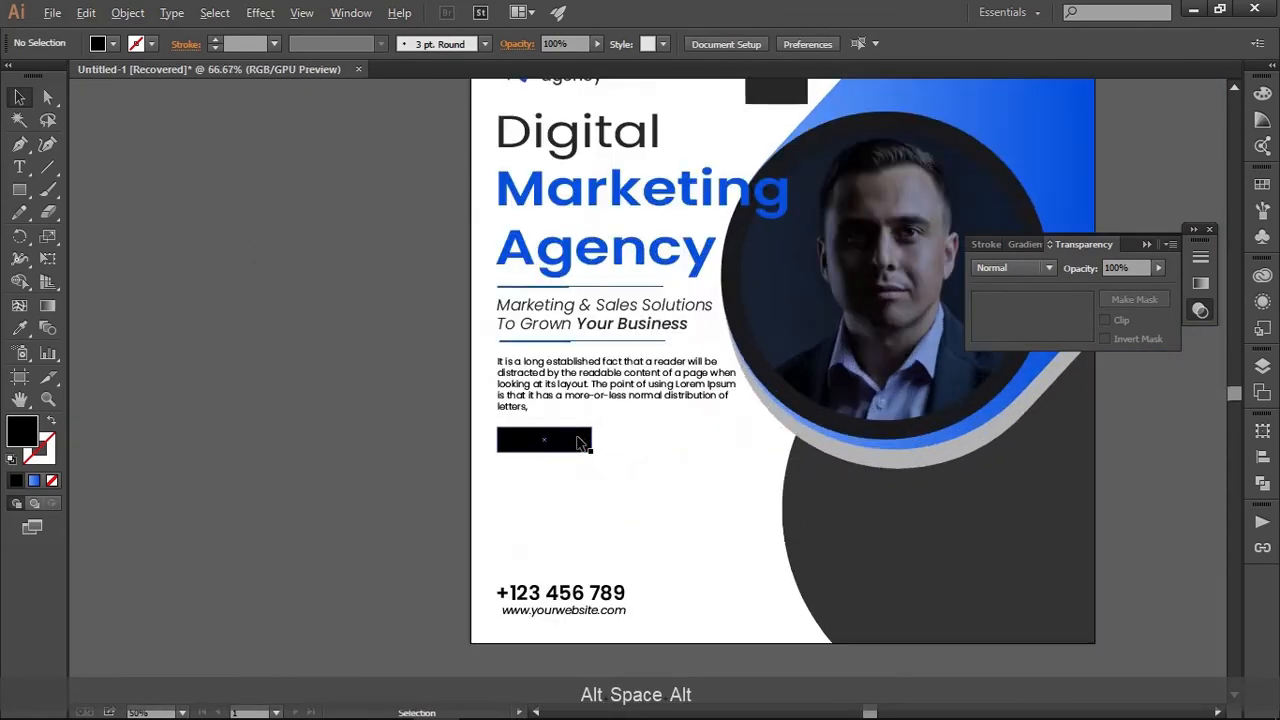
left_click_drag(619, 512, 628, 531)
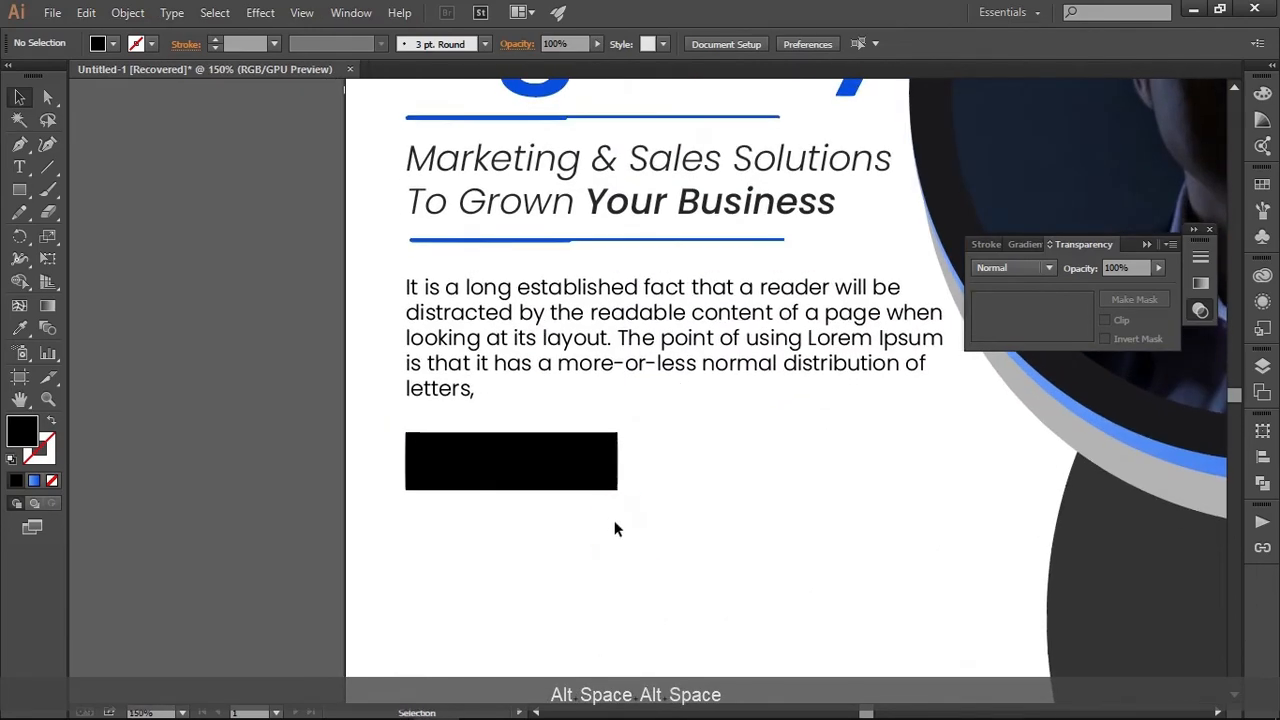
left_click(566, 465)
left_click(711, 569)
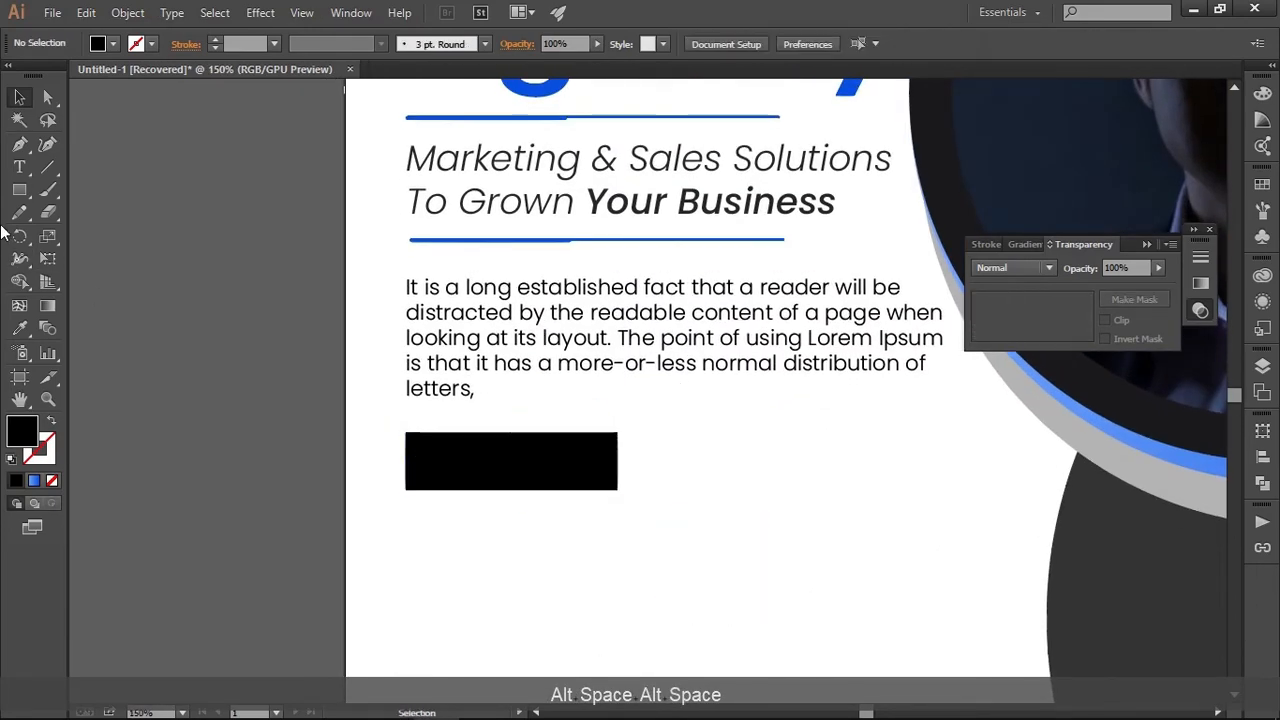
Add the text "JOIN NOW" on top of the black rectangle
left_click(19, 167)
left_click(460, 468)
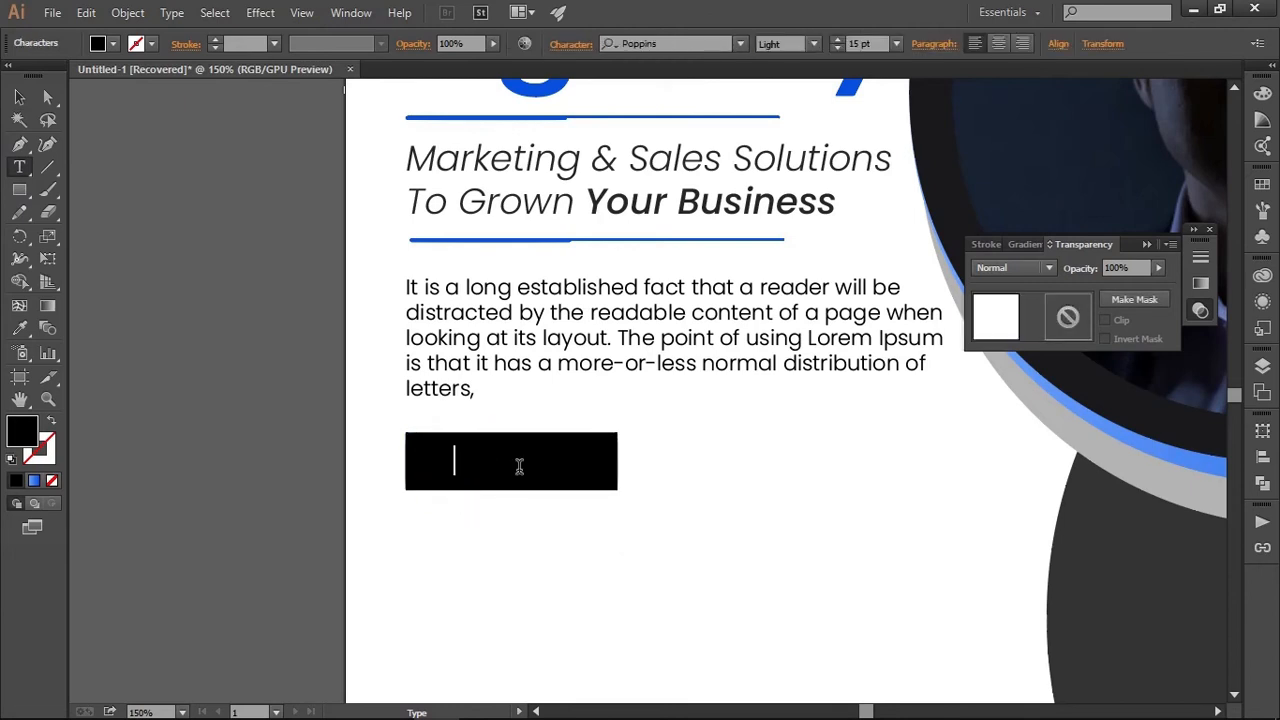
key("shift")
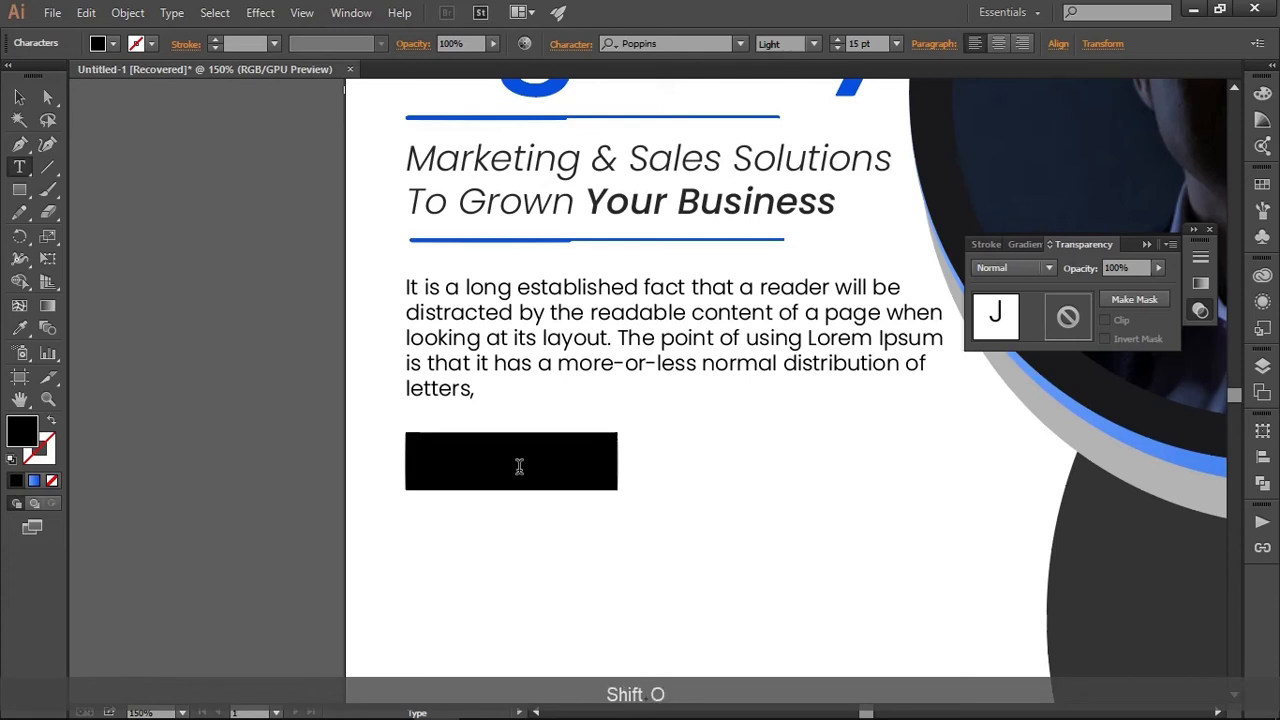
type("n ")
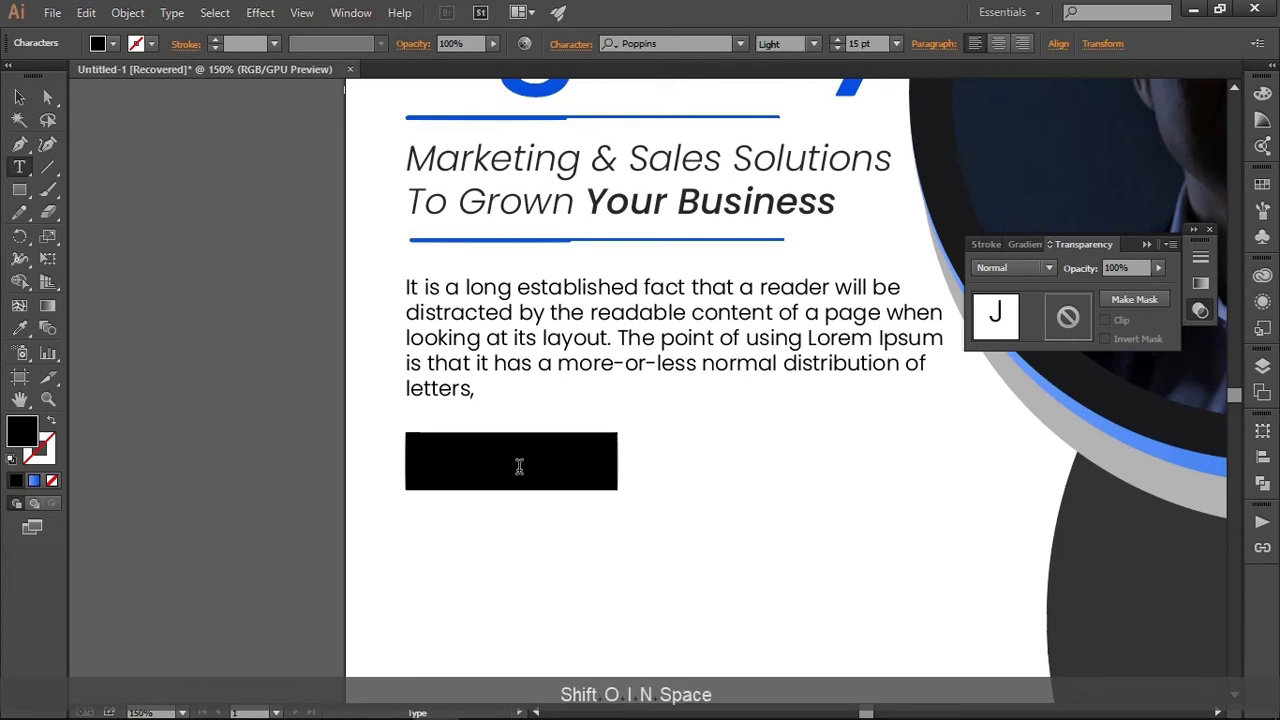
type("NOW")
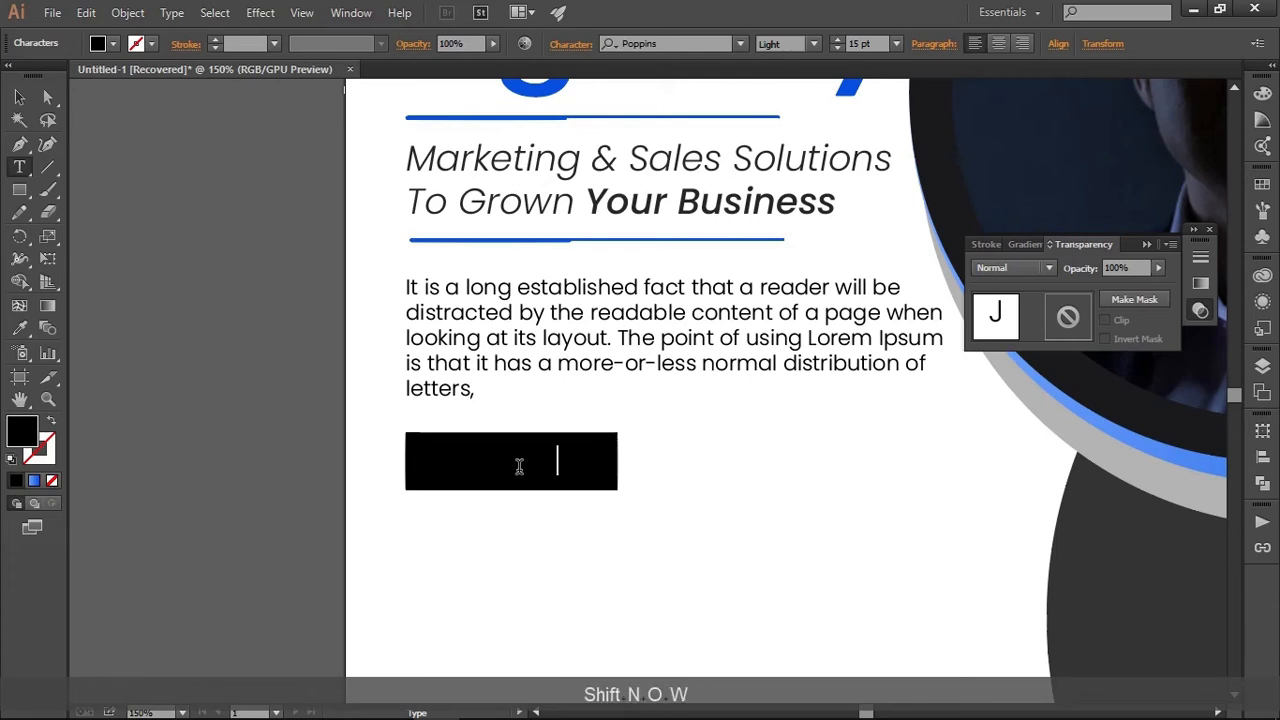
Colour the JOIN NOW text white by sampling the background with the Eyedropper and set its style to SemiBold
triple_click(519, 466)
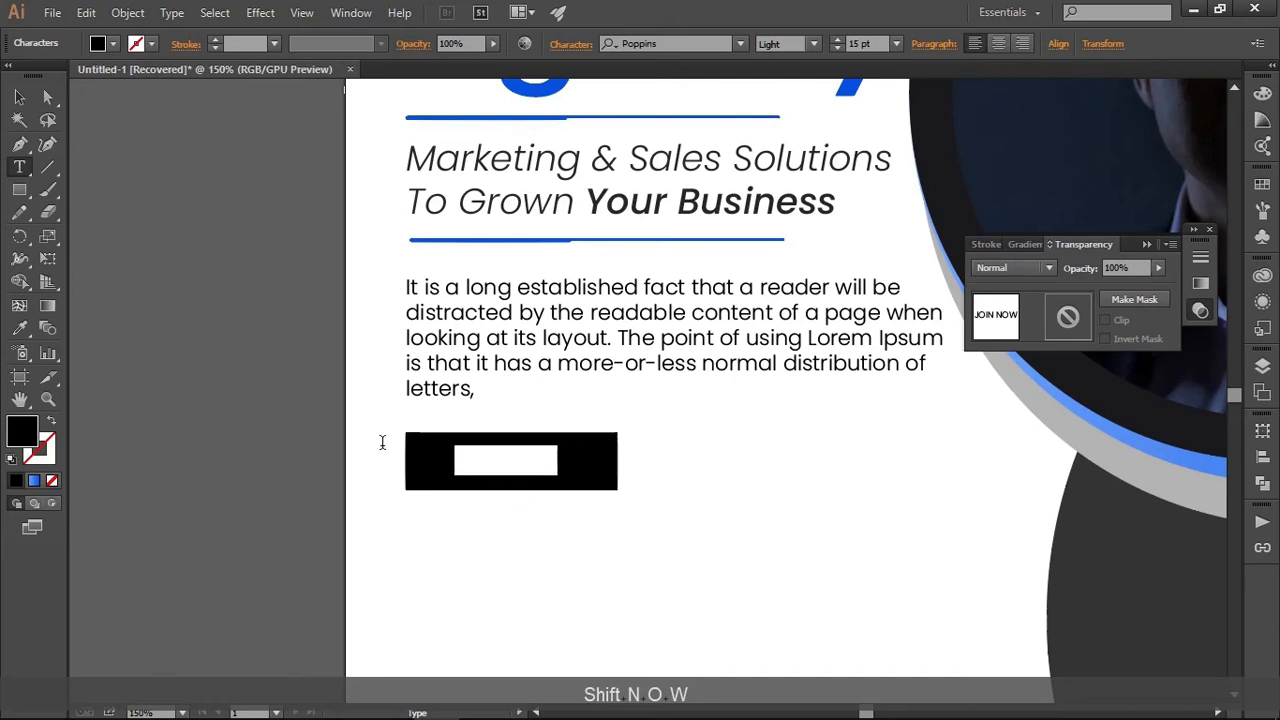
left_click(20, 328)
left_click(827, 494)
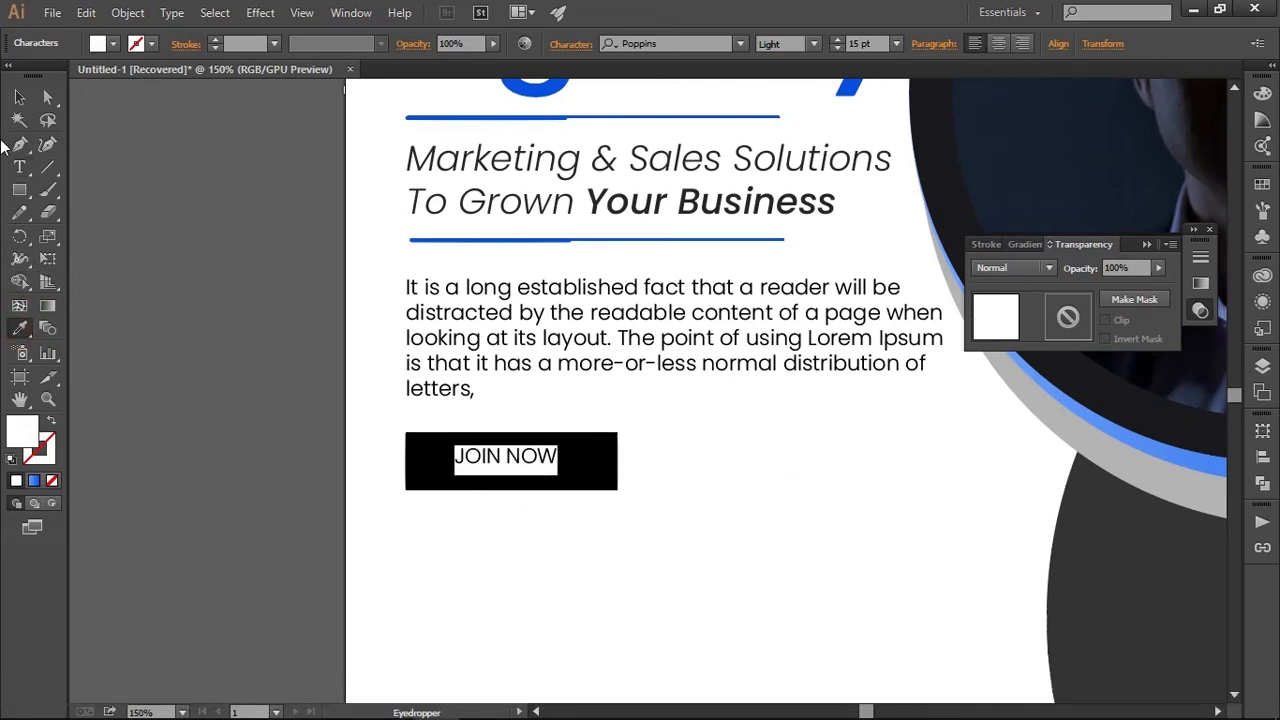
left_click(18, 97)
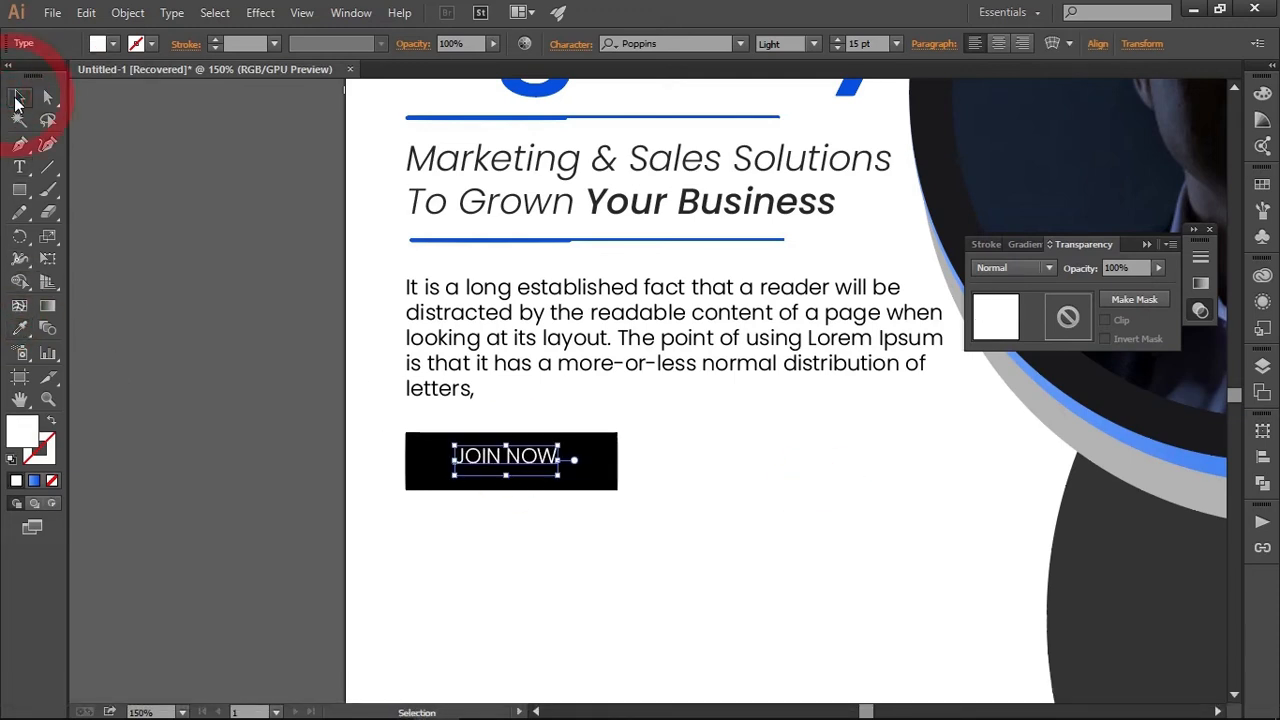
left_click(814, 44)
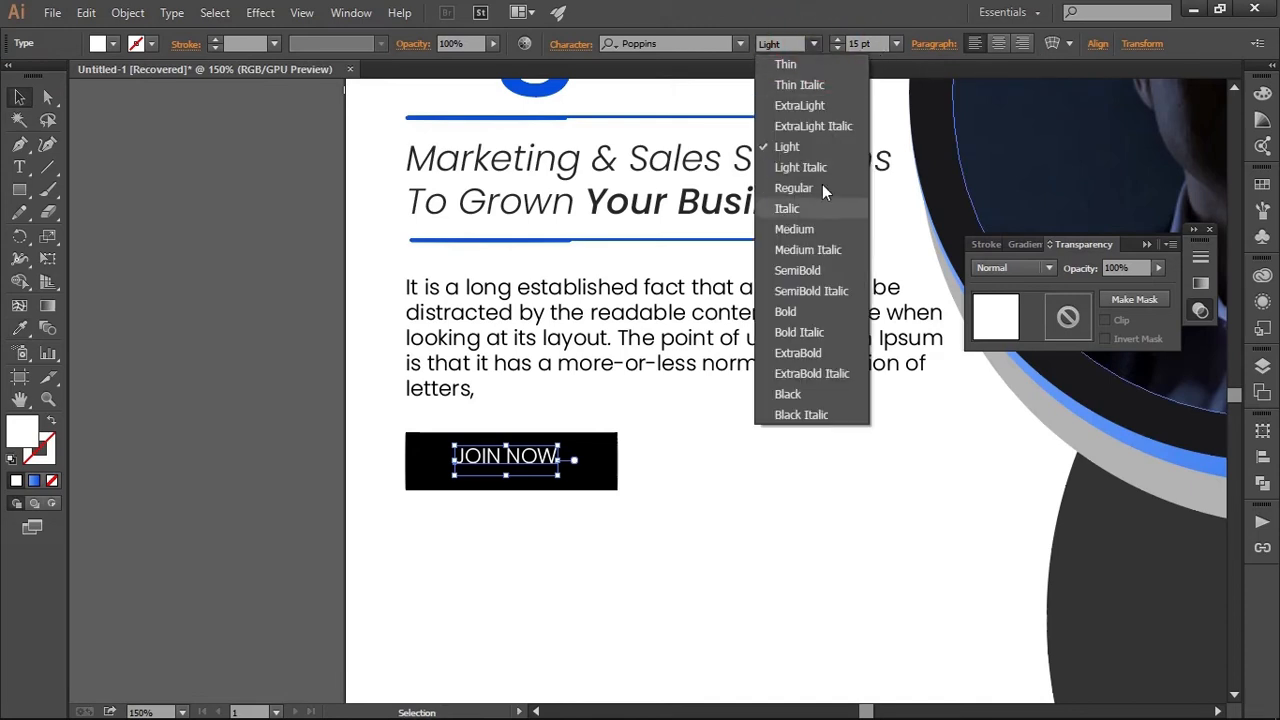
left_click(807, 263)
left_click(745, 468)
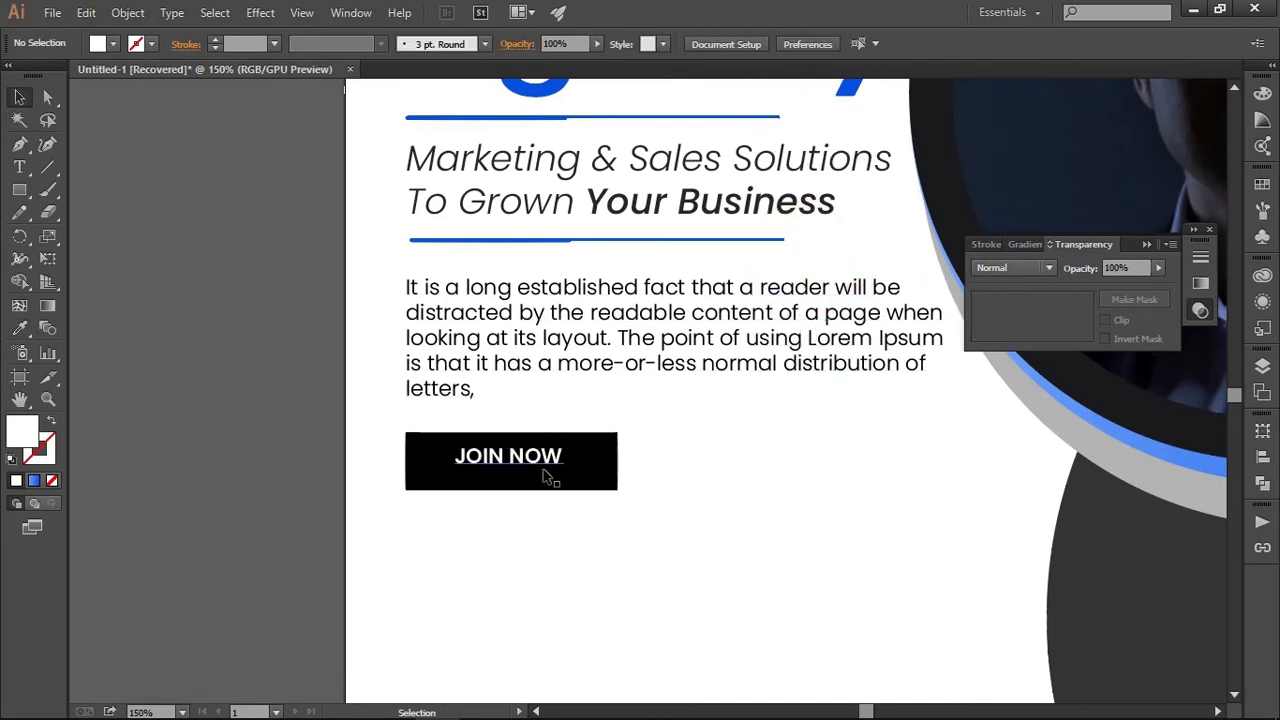
Centre the JOIN NOW text and the black rectangle on each other horizontally and vertically, using Align to Selection
left_click(540, 468)
key("Down")
key("Down")
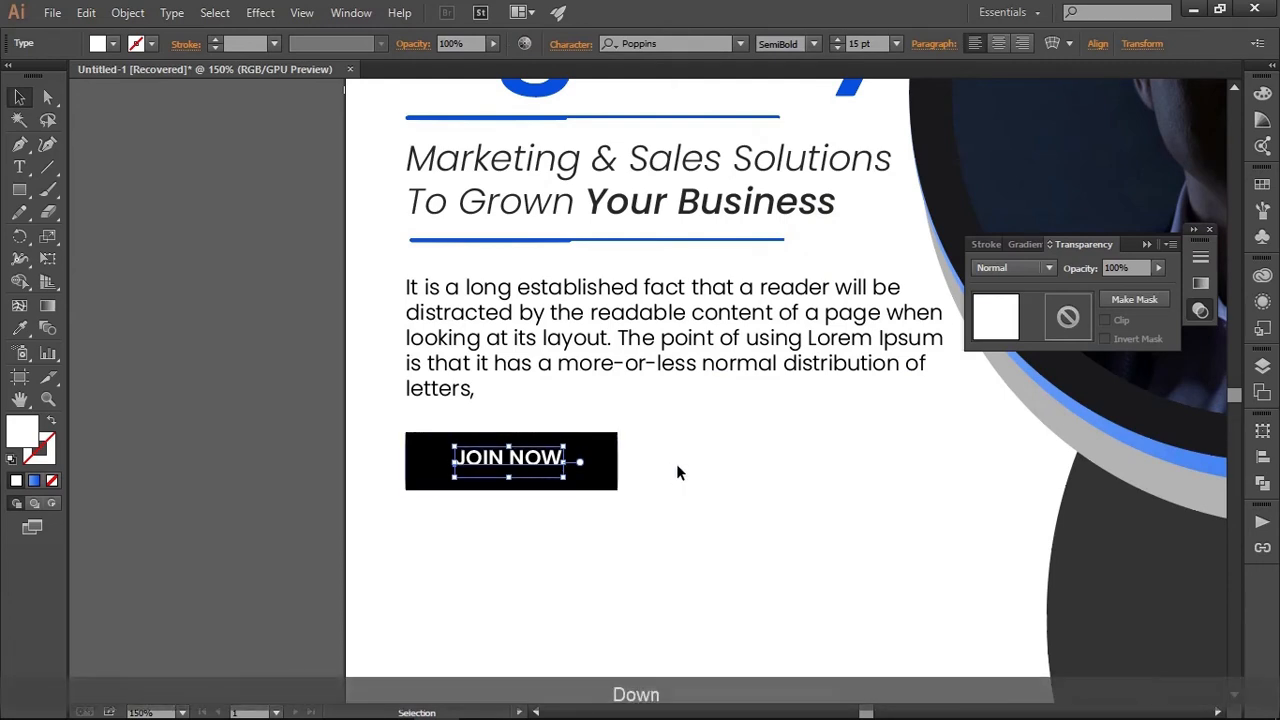
key("Down")
left_click_drag(677, 462, 490, 511)
left_click(563, 43)
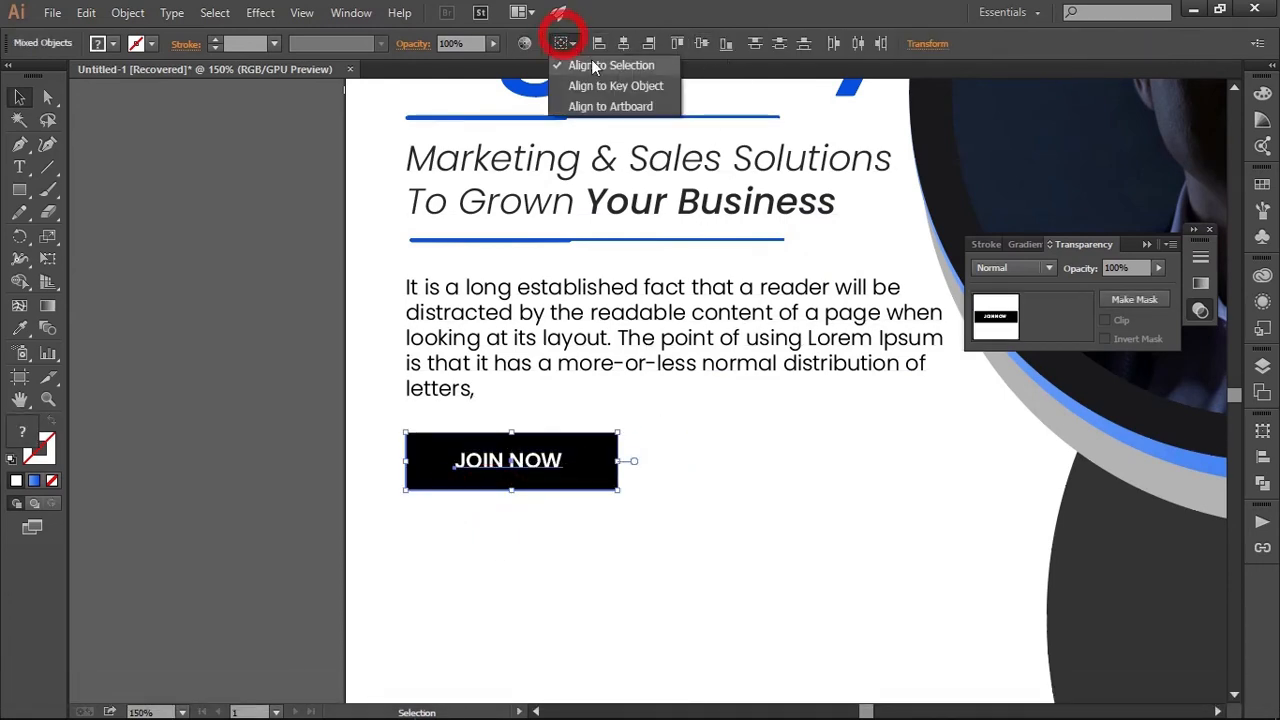
left_click(594, 66)
left_click(621, 44)
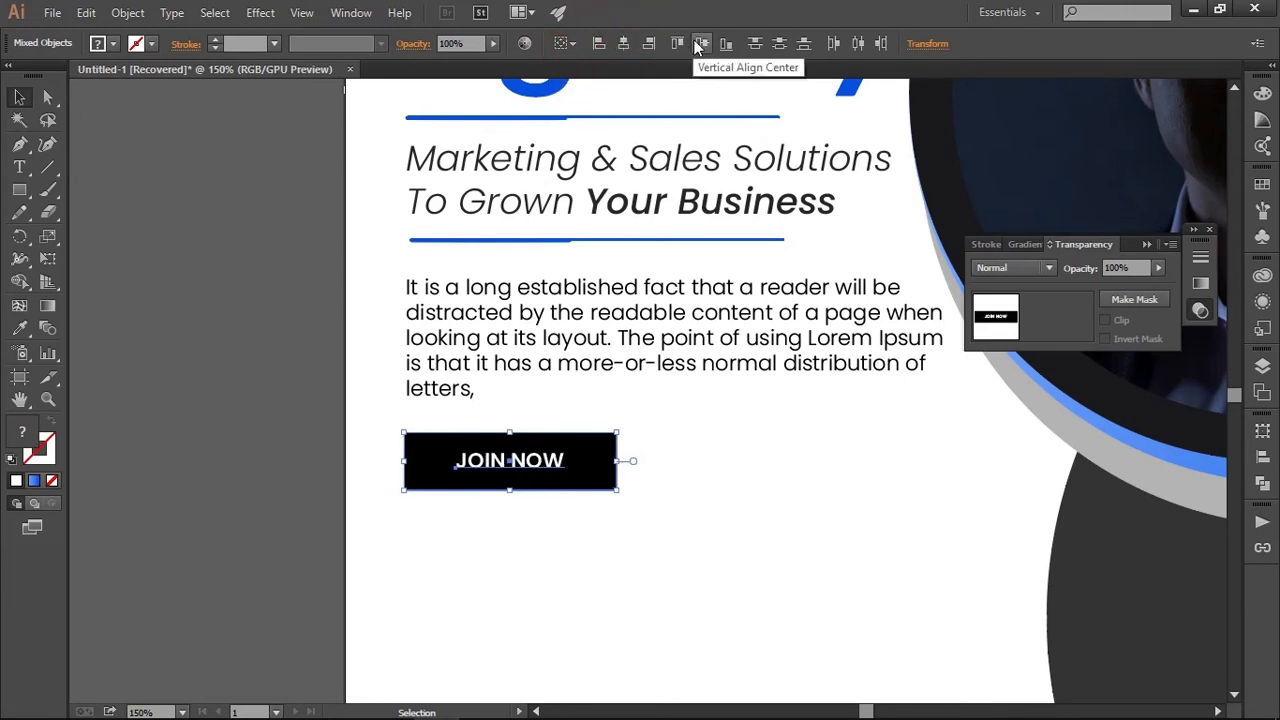
left_click(700, 44)
left_click(663, 550)
Nudge the JOIN NOW text slightly down within the black rectangle and group the two into one button
left_click(571, 463)
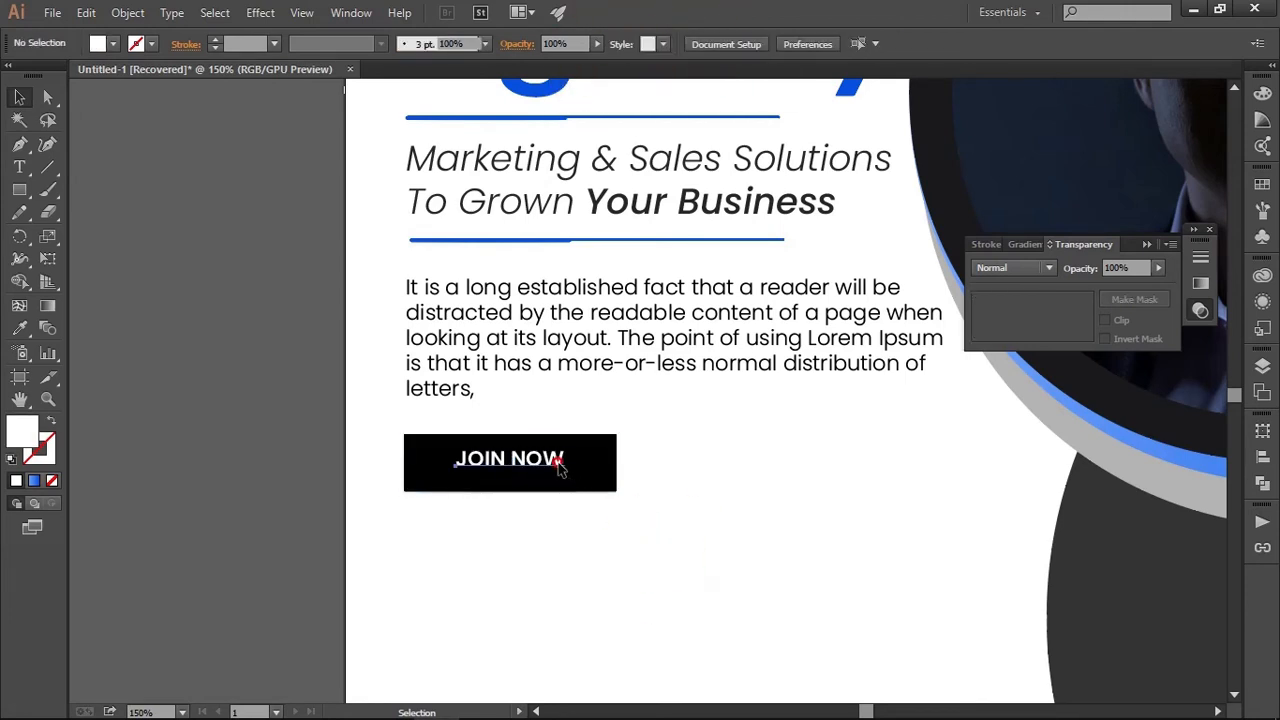
key("Down")
key("Down")
key("Down")
left_click_drag(681, 457, 510, 478)
right_click(510, 478)
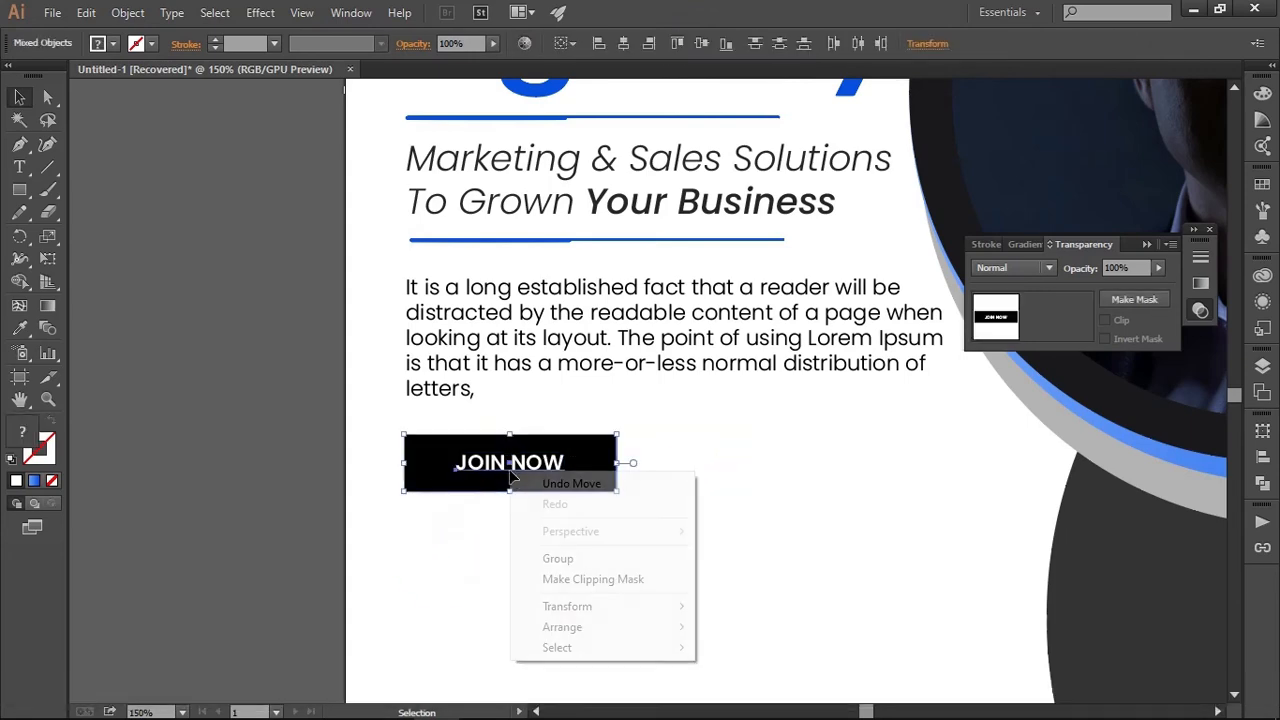
left_click(605, 557)
left_click(657, 511)
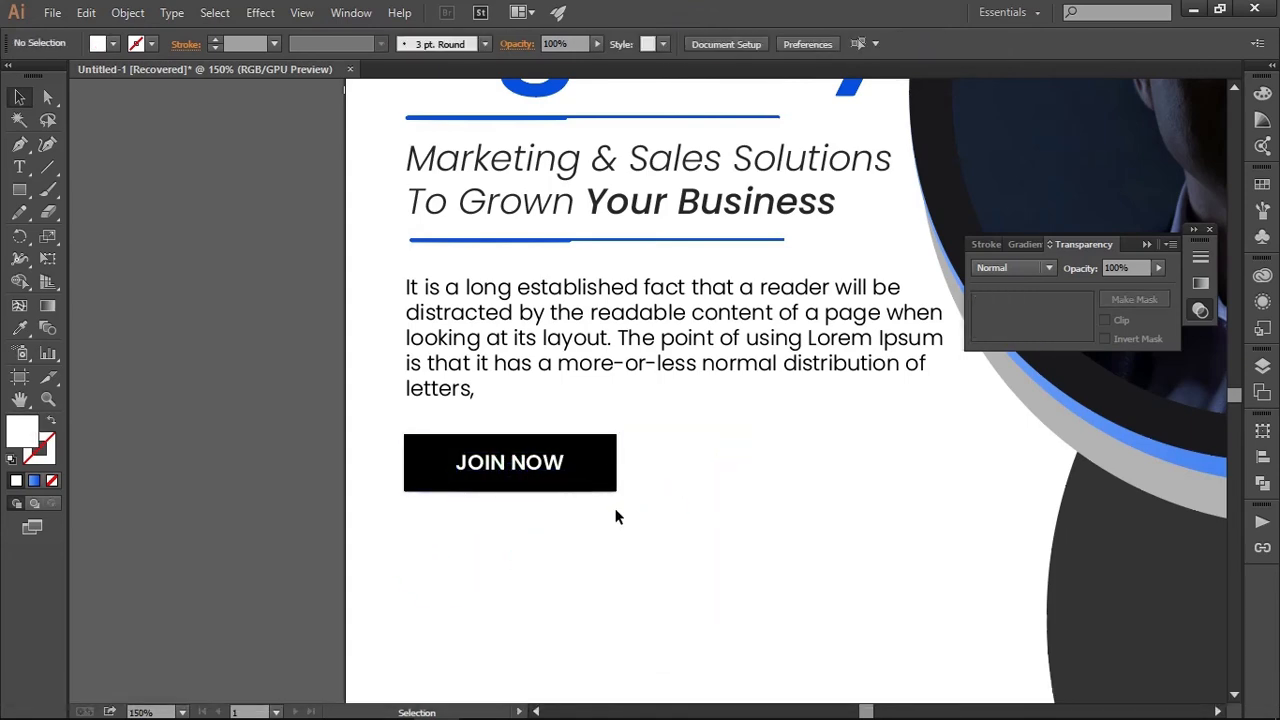
scroll(615, 516, "down", 3)
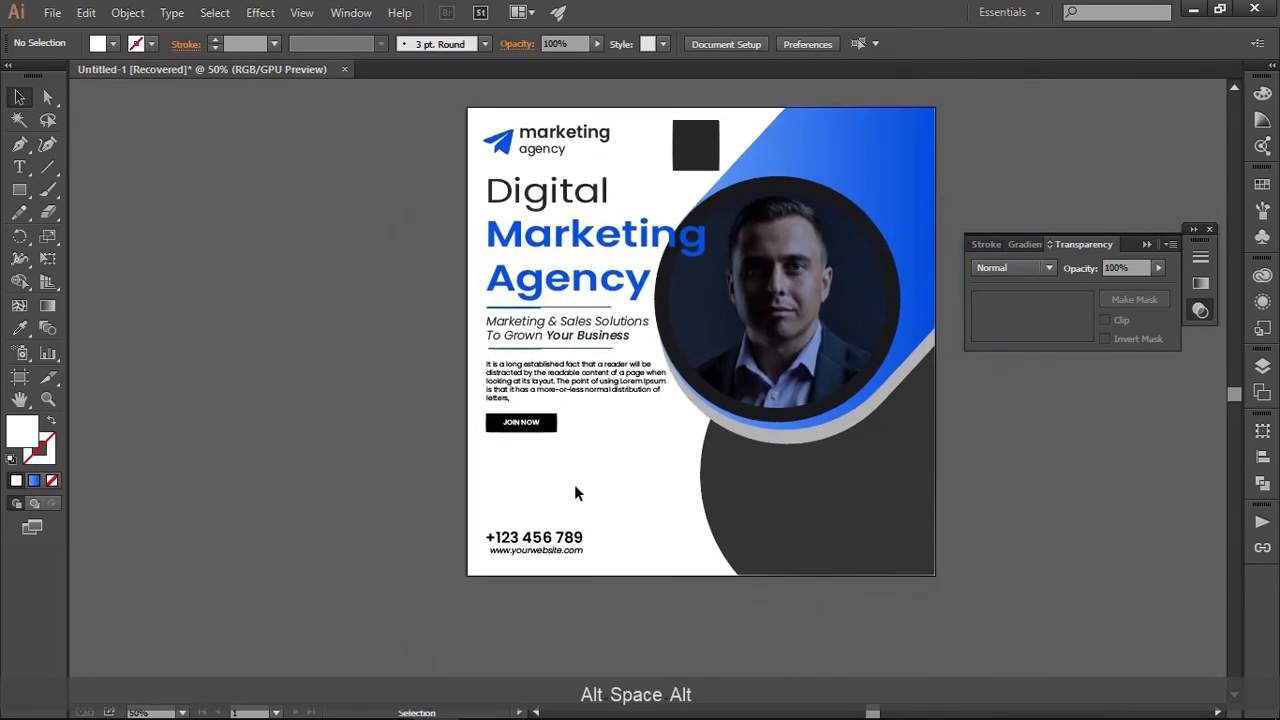
scroll(574, 489, "up", 1)
scroll(606, 508, "down", 1)
left_click_drag(626, 454, 557, 523)
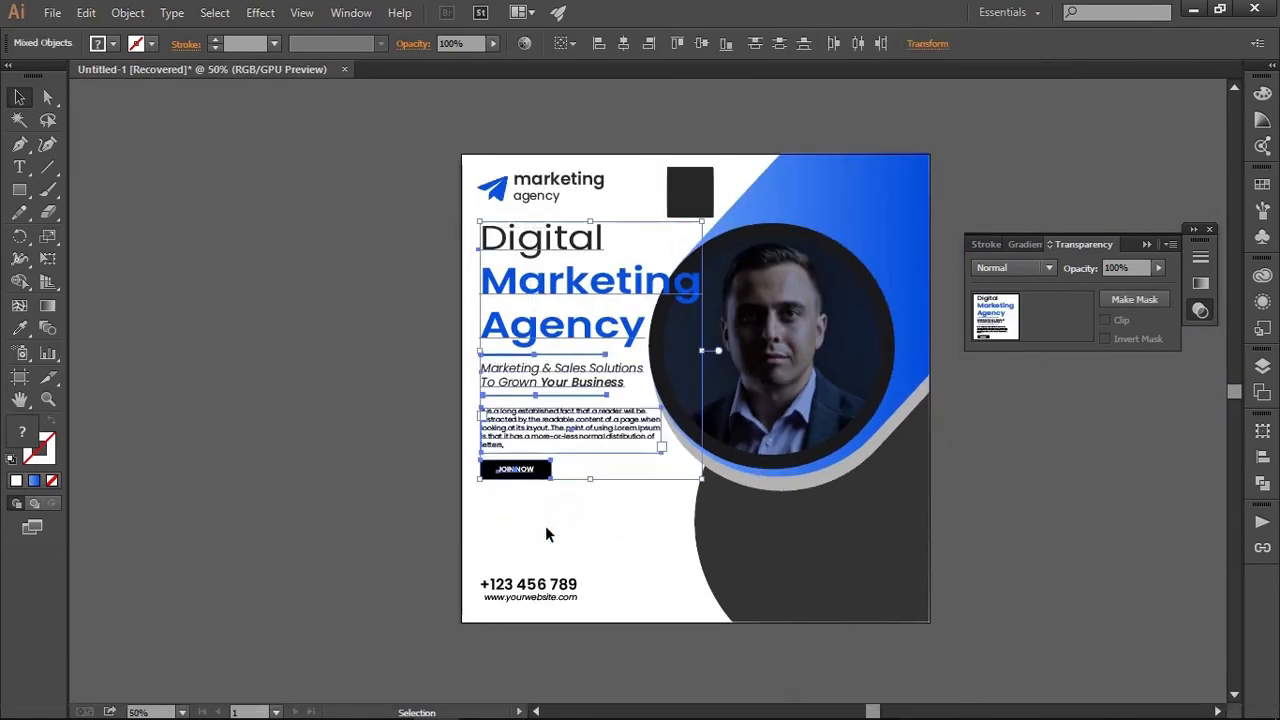
key("shift")
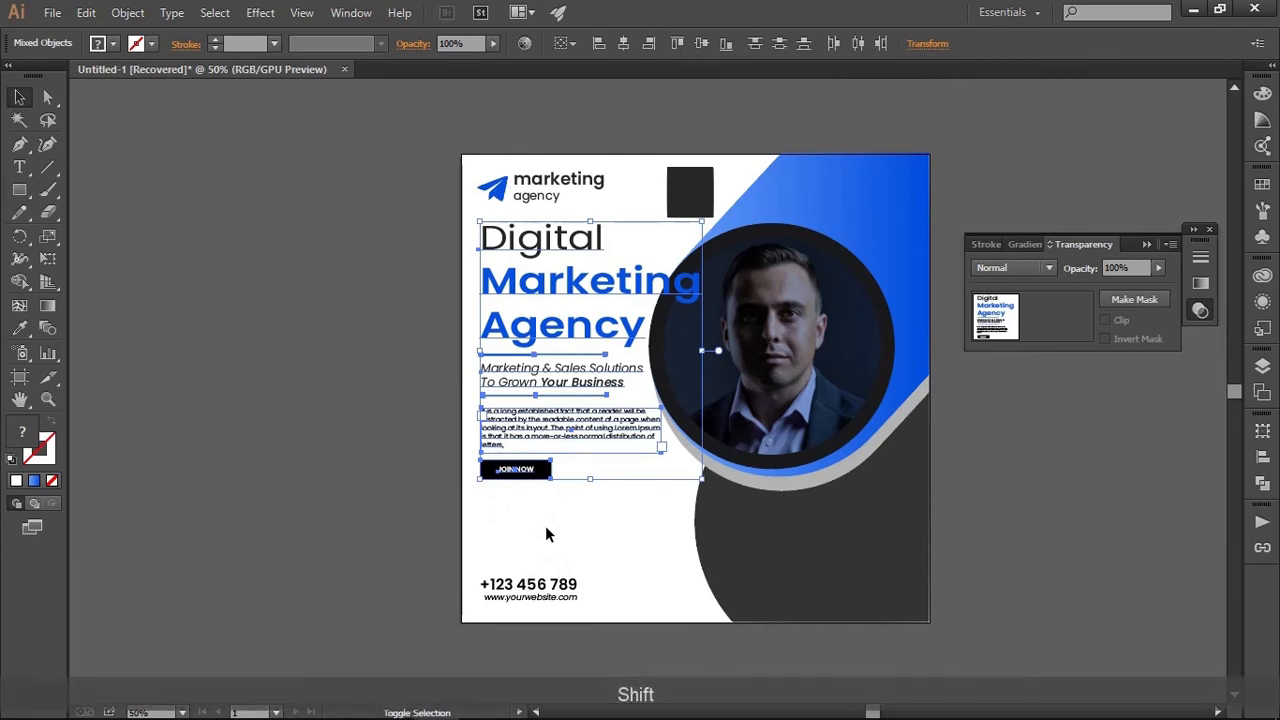
left_click(545, 335, "shift")
left_click(641, 560)
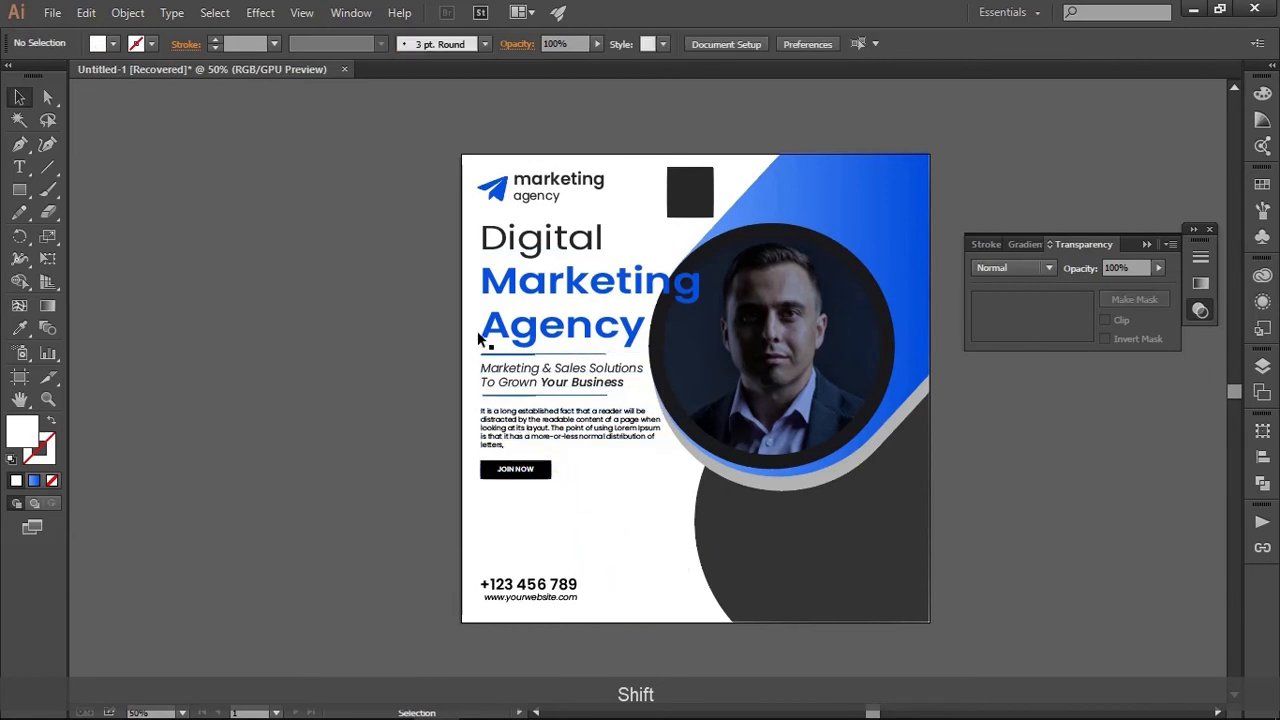
Move the headline, dividers, tagline, paragraph and JOIN NOW button down together to balance the space between the logo and the contact details
left_click_drag(453, 238, 545, 521)
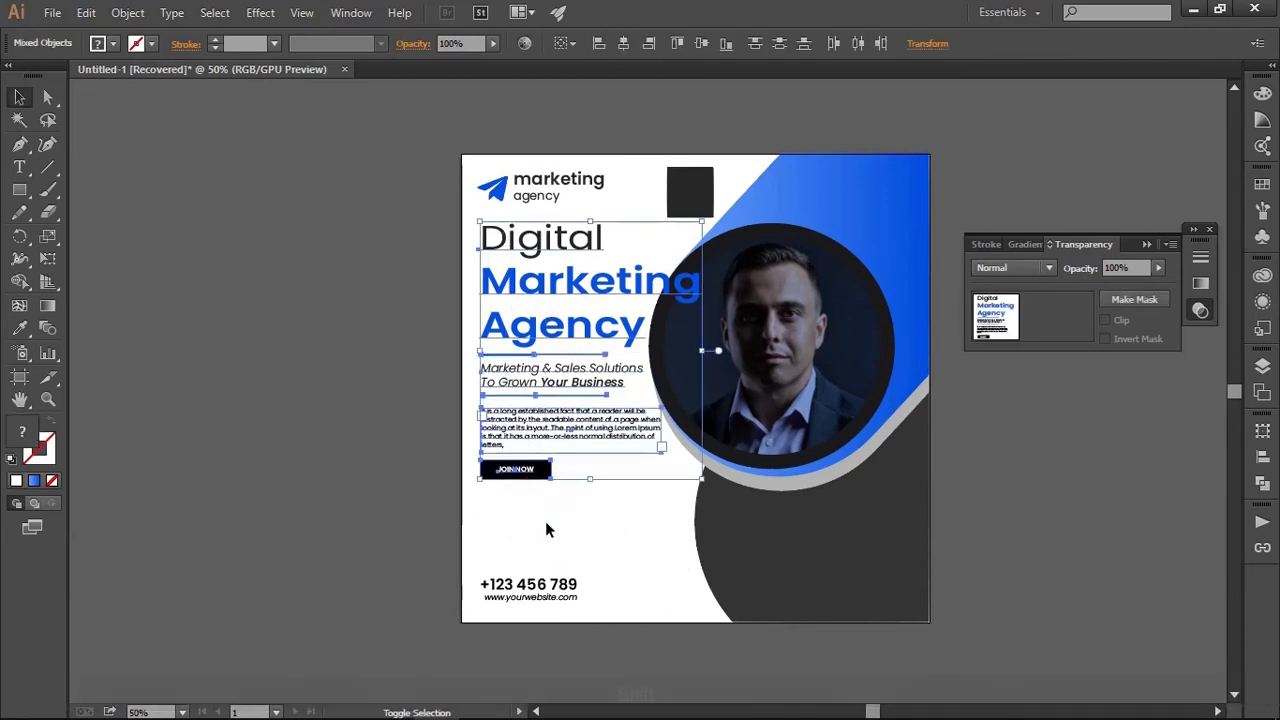
key("shift+Down")
key("shift+Down")
key("shift+Down")
key("shift+Down")
key("shift+Down")
key("shift+Down")
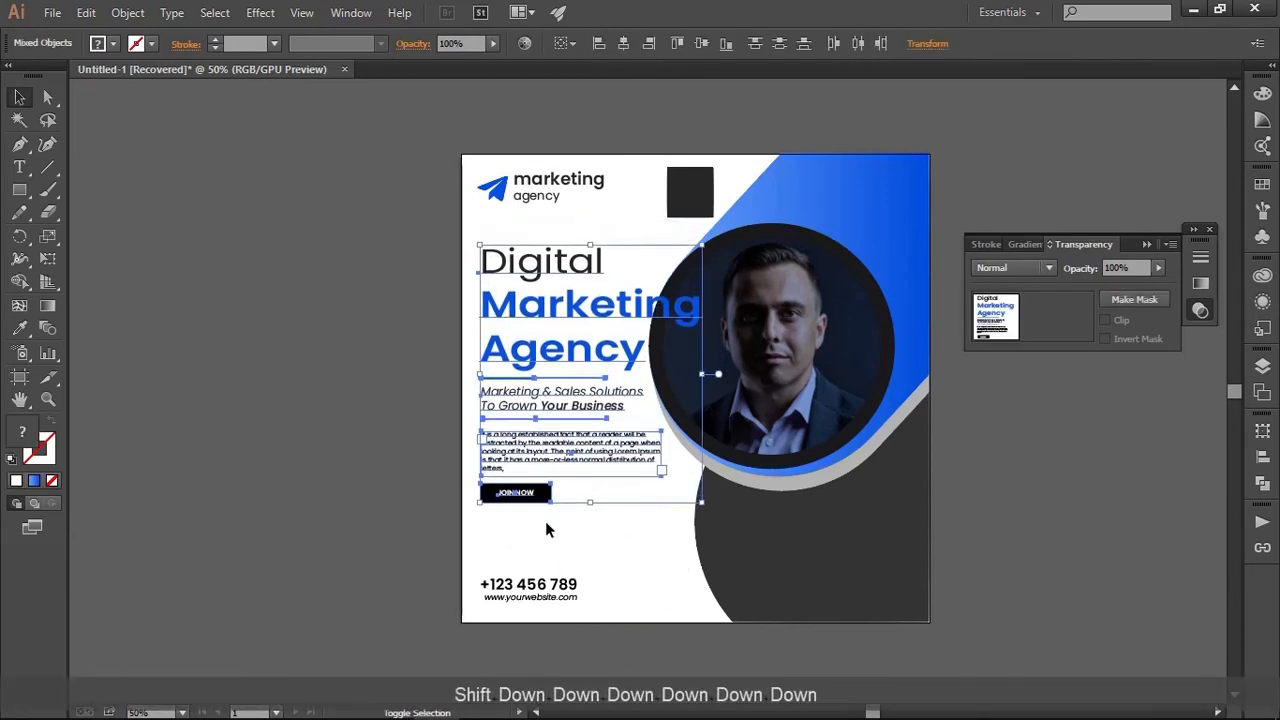
key("shift+Down")
key("shift+Down")
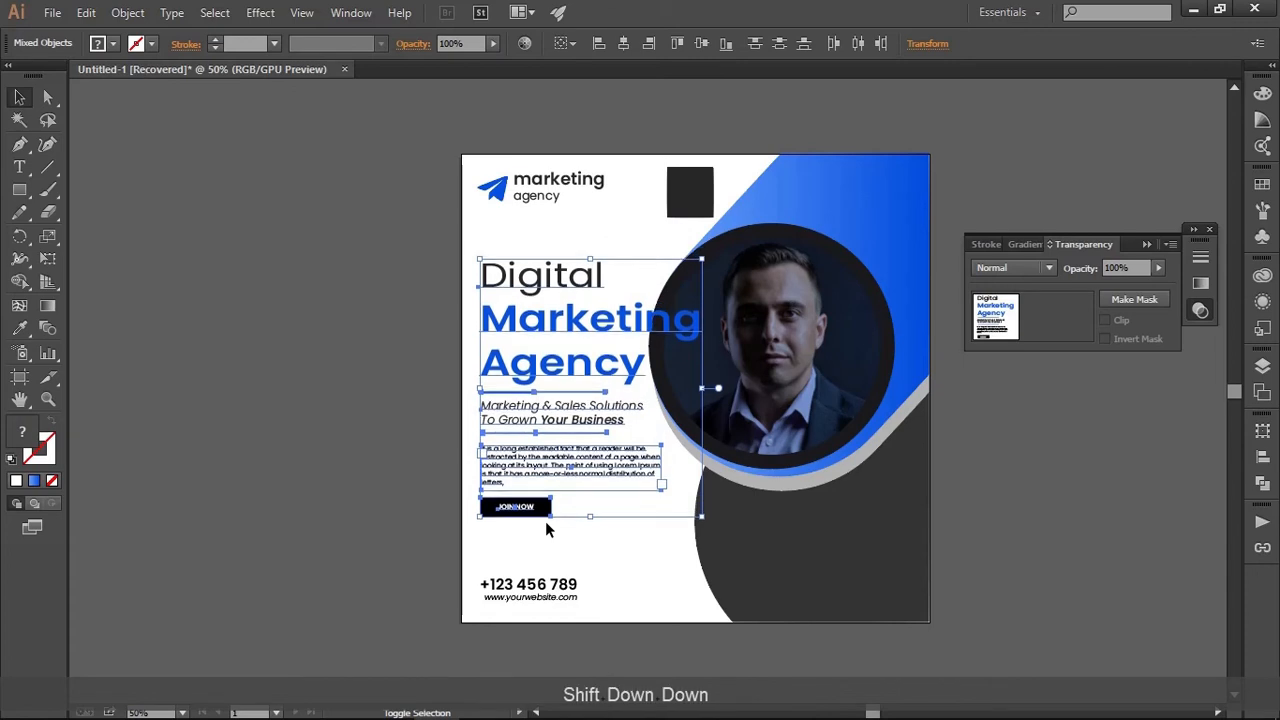
key("shift+Down")
key("shift+Up")
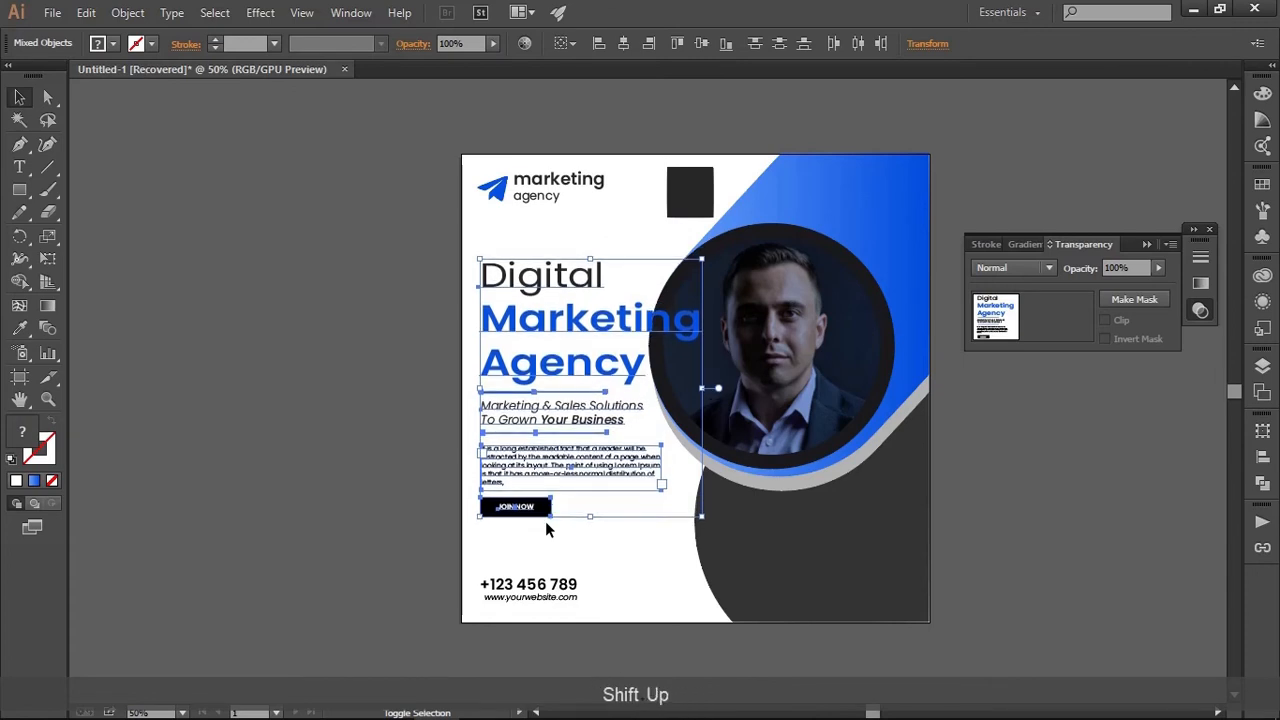
left_click(418, 335)
Move the dark square off the artboard to the left of the post and widen it to about 404 px
scroll(614, 337, "up", 2)
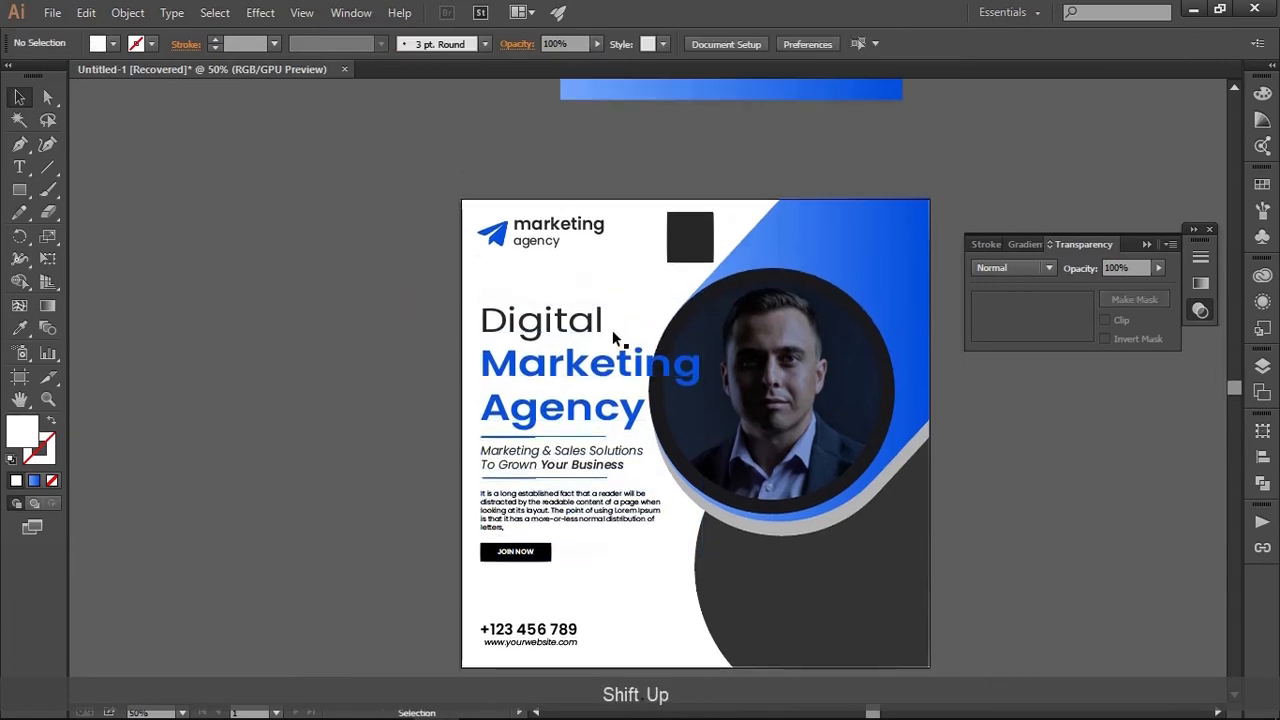
left_click_drag(680, 260, 260, 335)
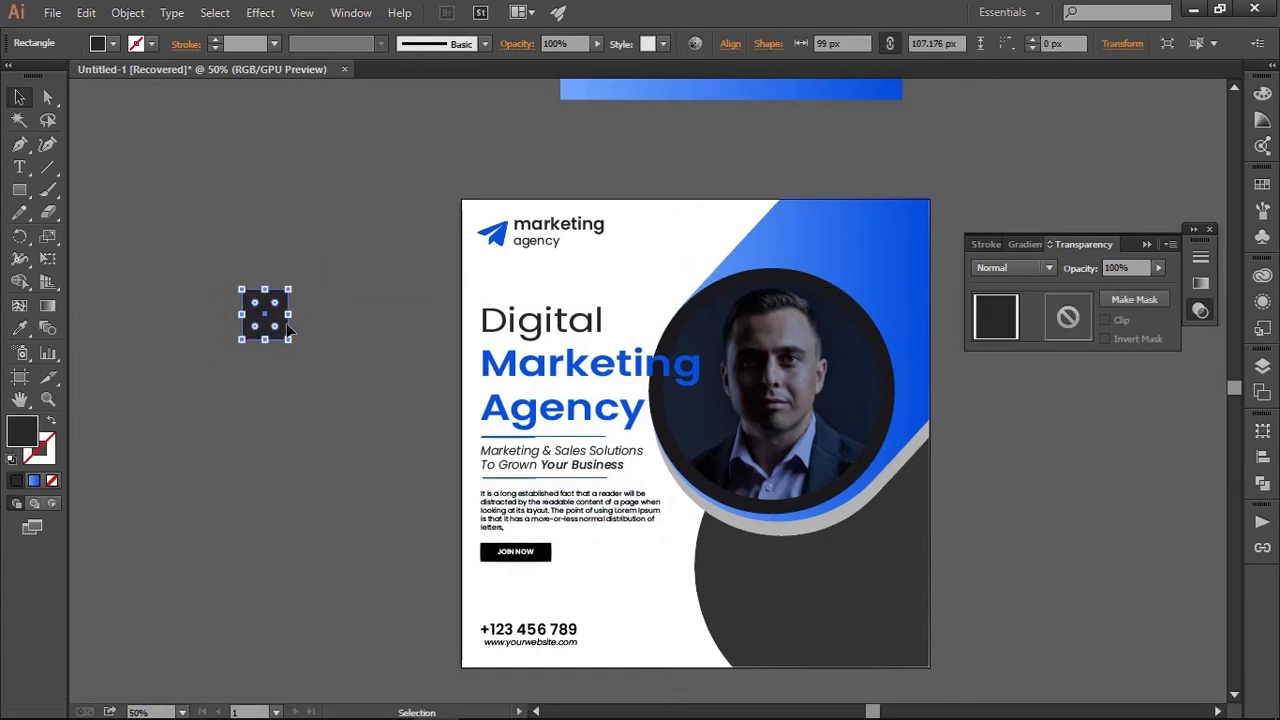
left_click_drag(289, 315, 431, 314)
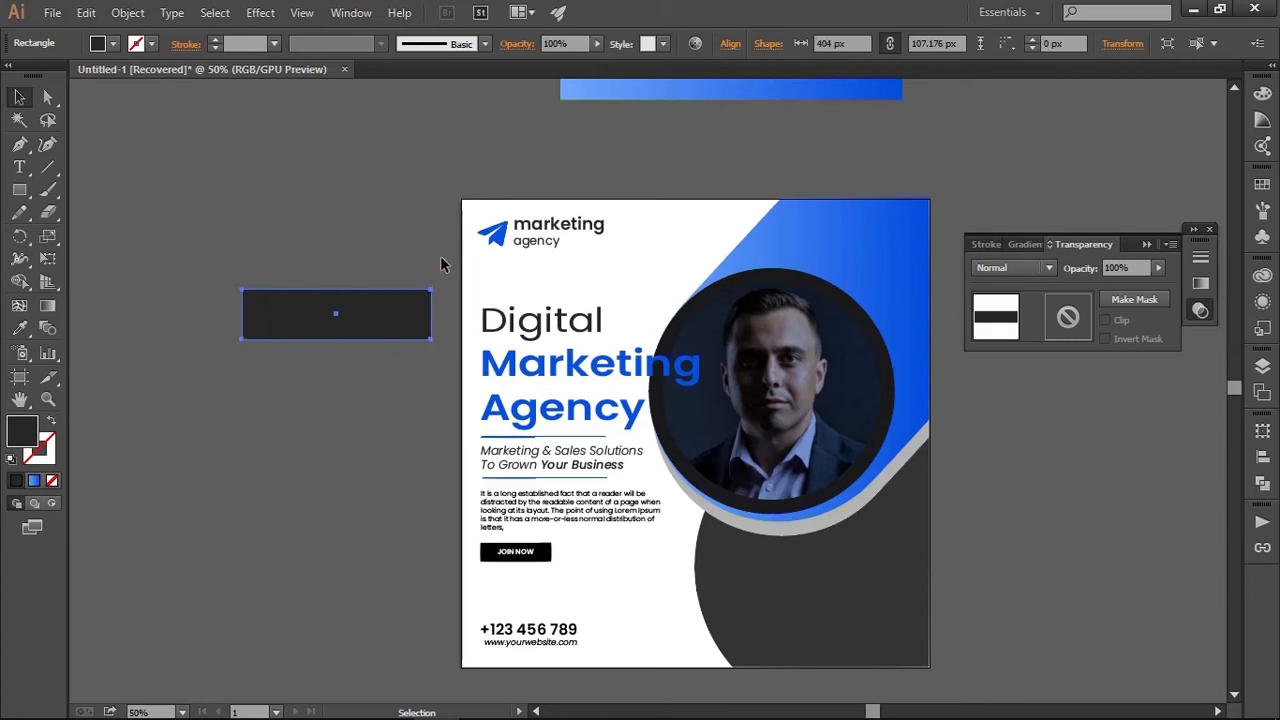
left_click(443, 263)
left_click(48, 97)
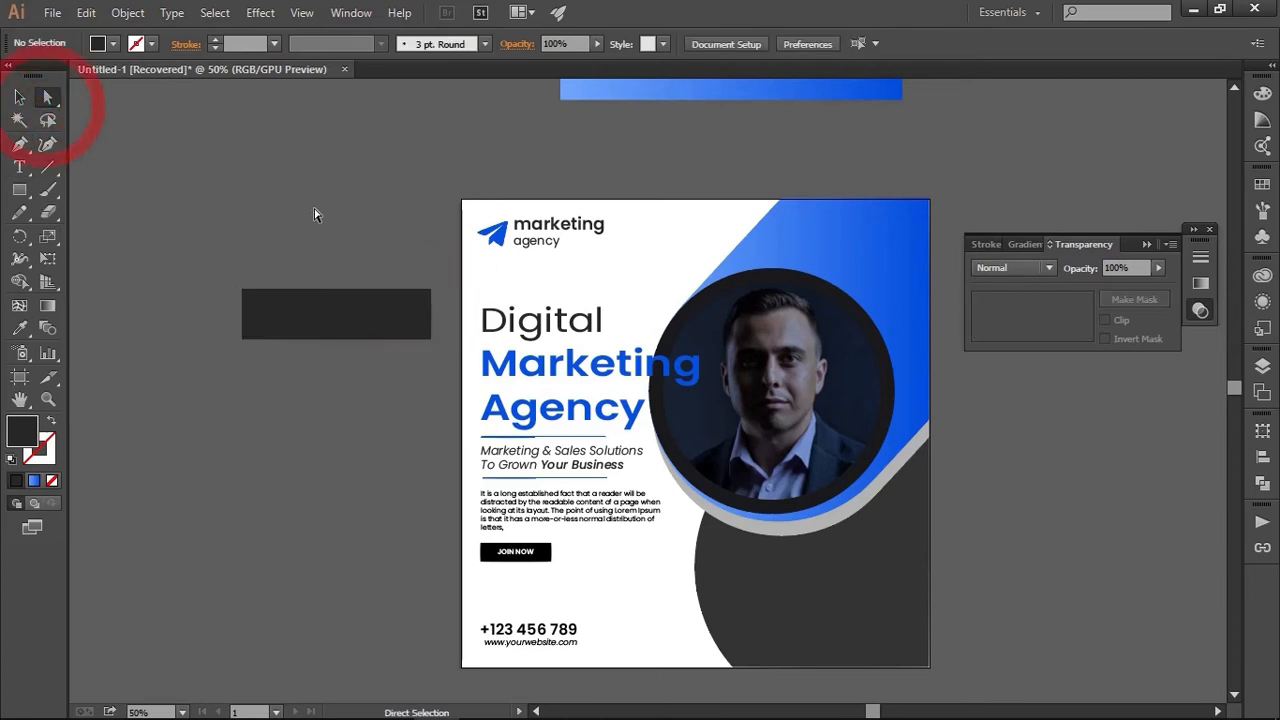
left_click(20, 97)
scroll(334, 350, "up", 1)
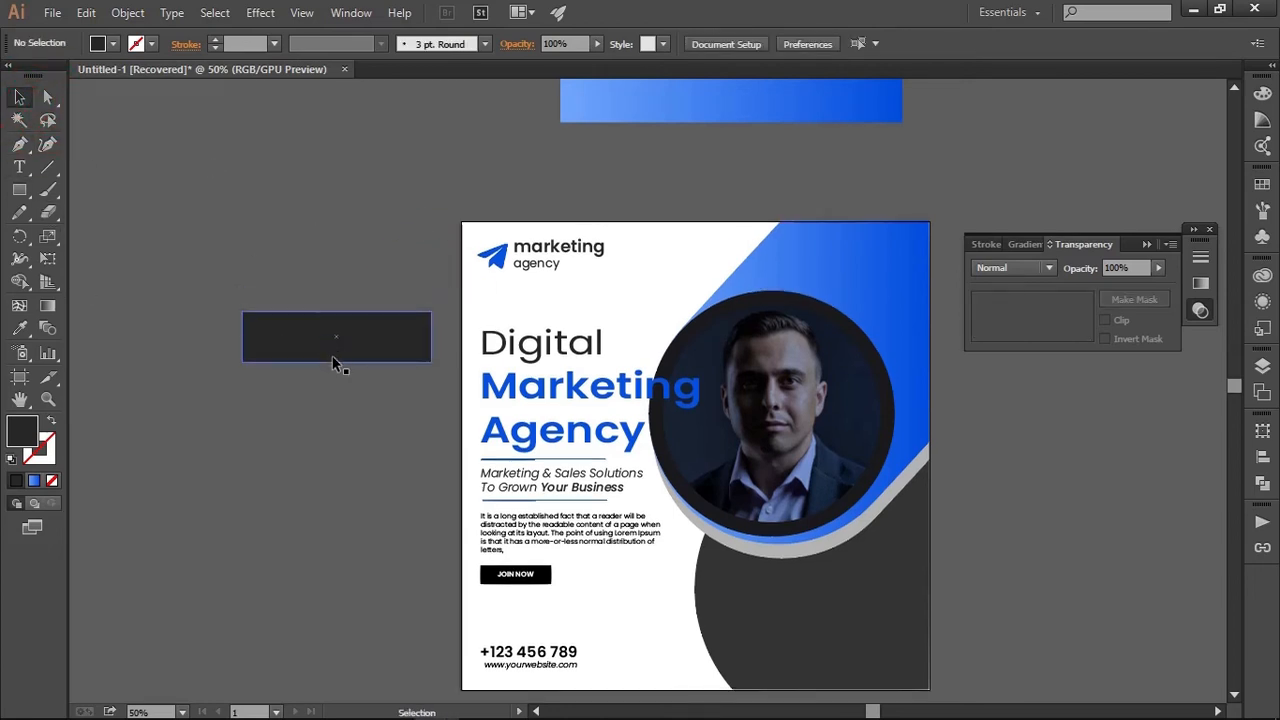
Duplicate the dark rectangle above the original, and fully round the two right-hand corners of the original
left_click_drag(305, 330, 290, 177)
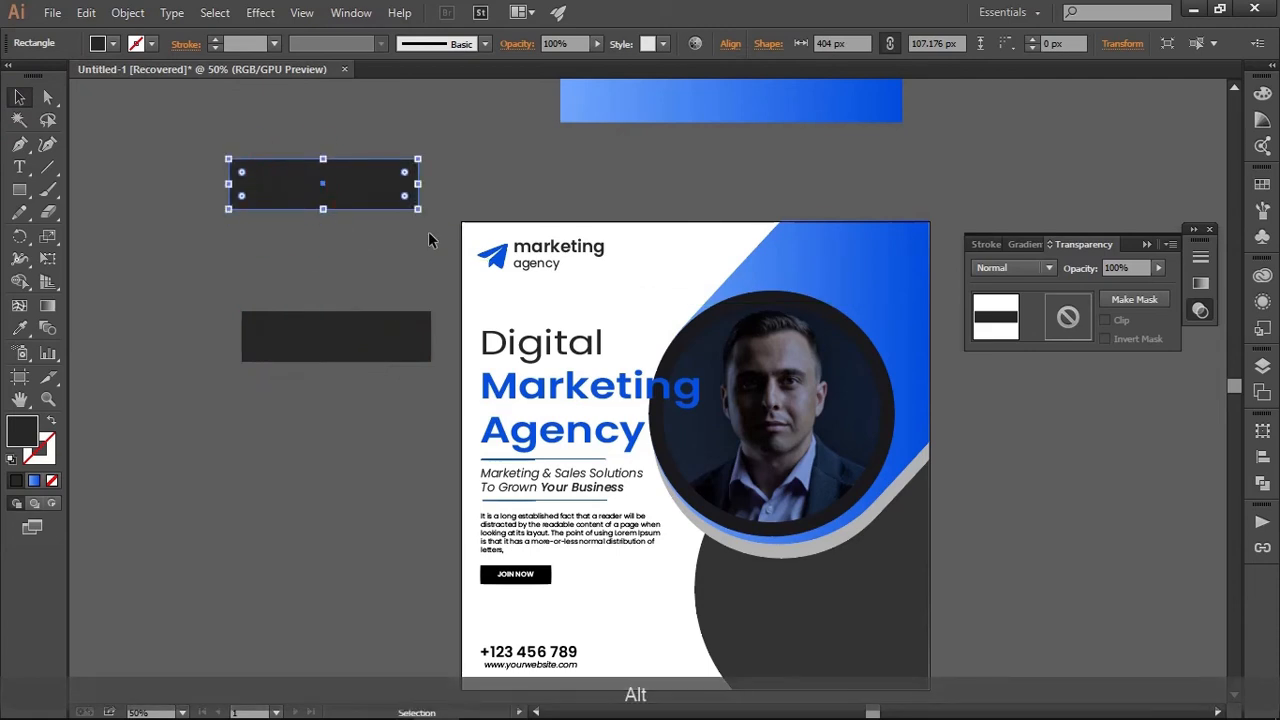
left_click(420, 263)
left_click(48, 97)
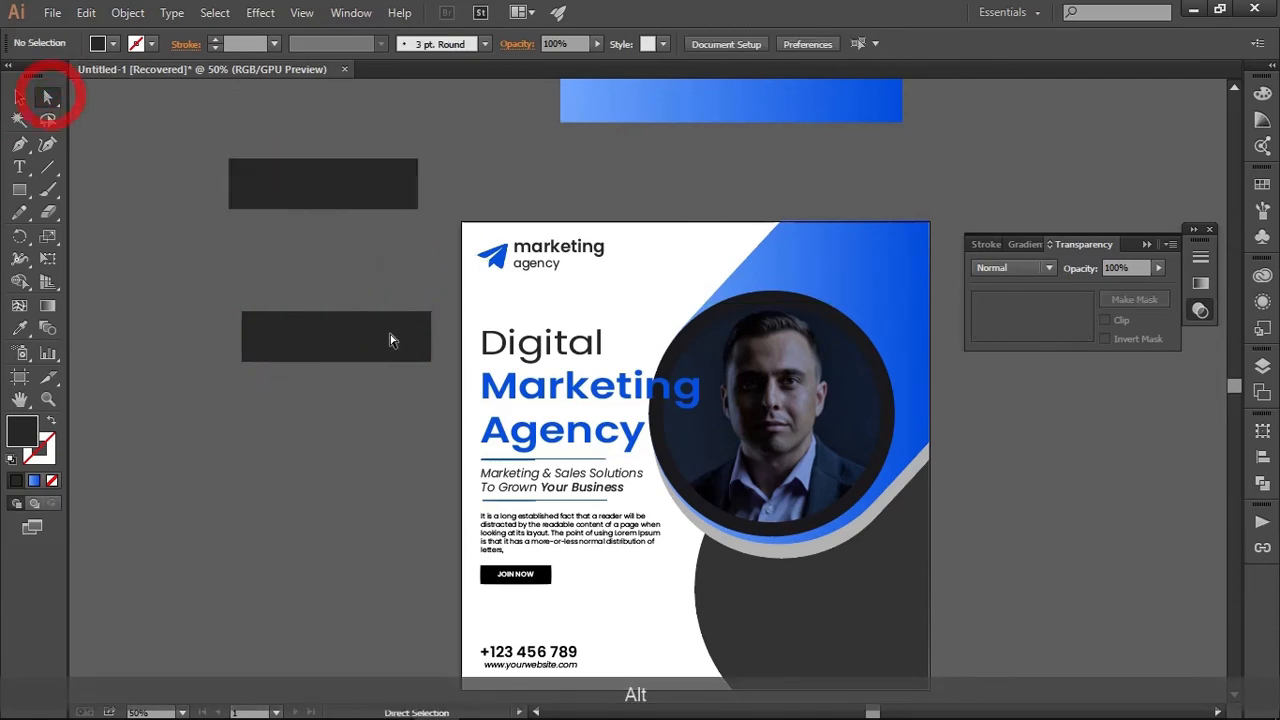
left_click_drag(447, 305, 416, 408)
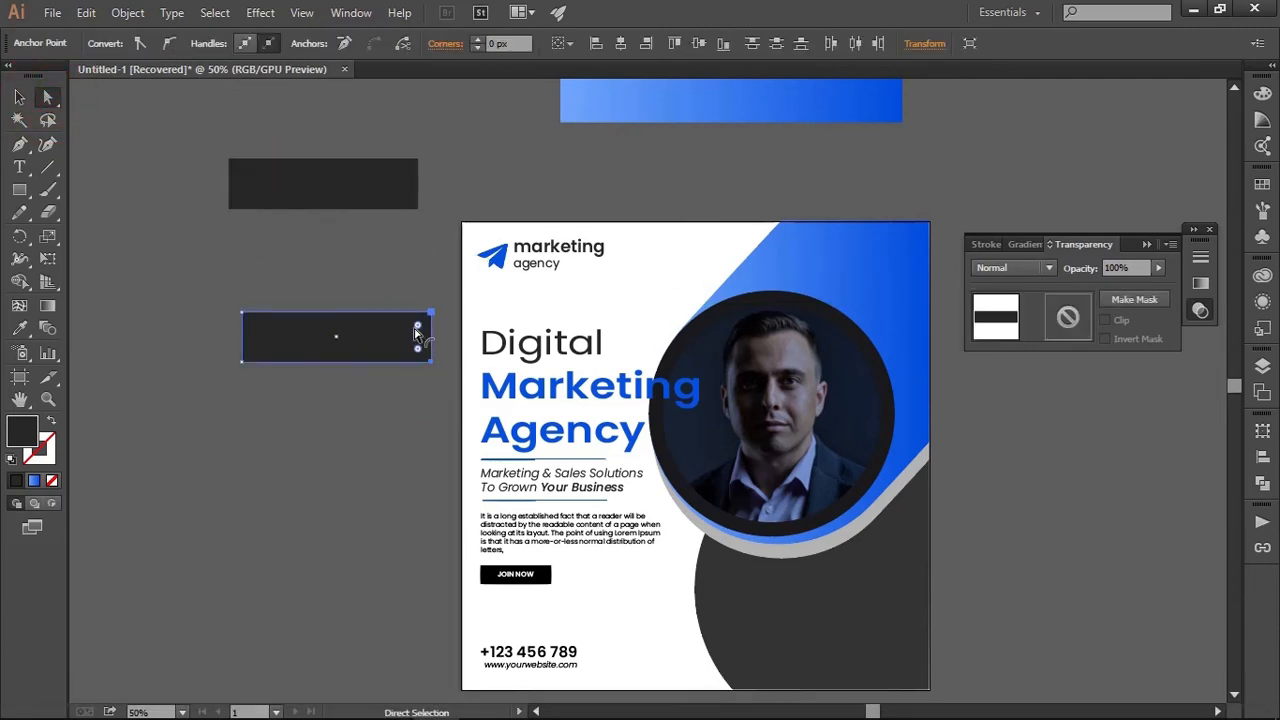
left_click_drag(417, 348, 114, 446)
key("v")
left_click(400, 417)
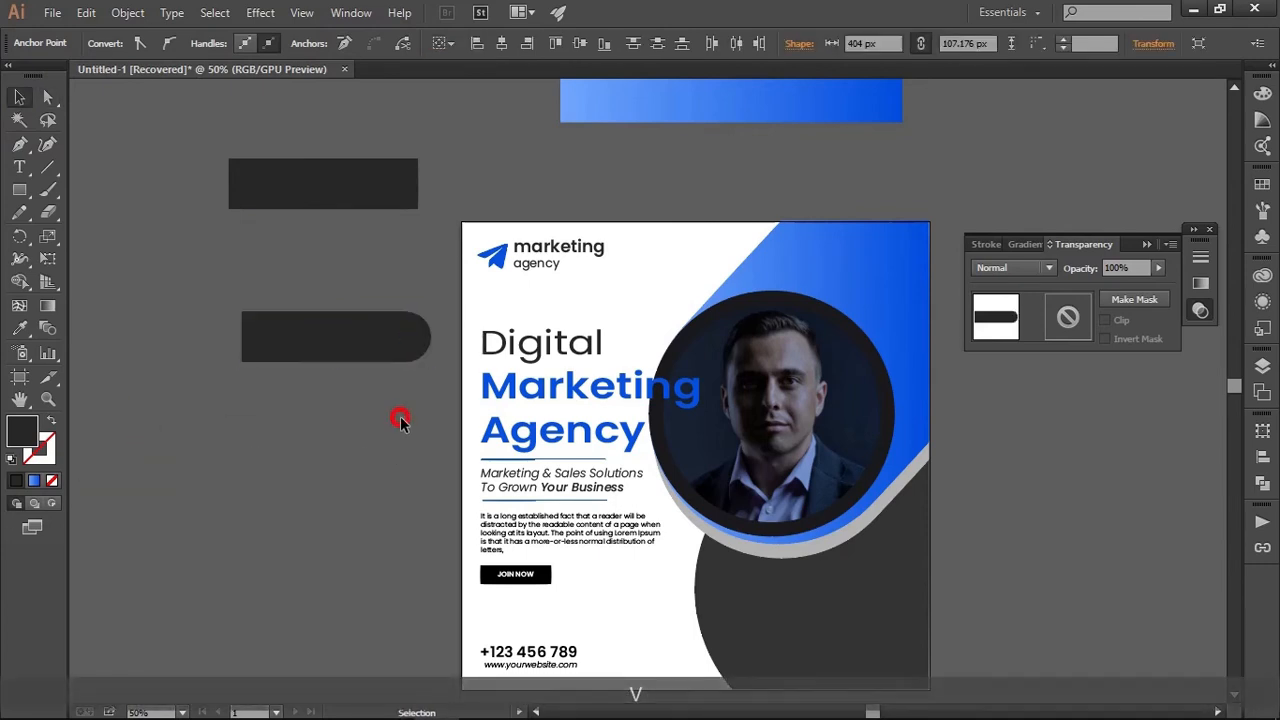
Rotate the rounded bar so it rises diagonally to the right, and place it across the post's upper left edge
scroll(364, 456, "up", 1)
scroll(364, 457, "up", 1)
left_click(390, 344)
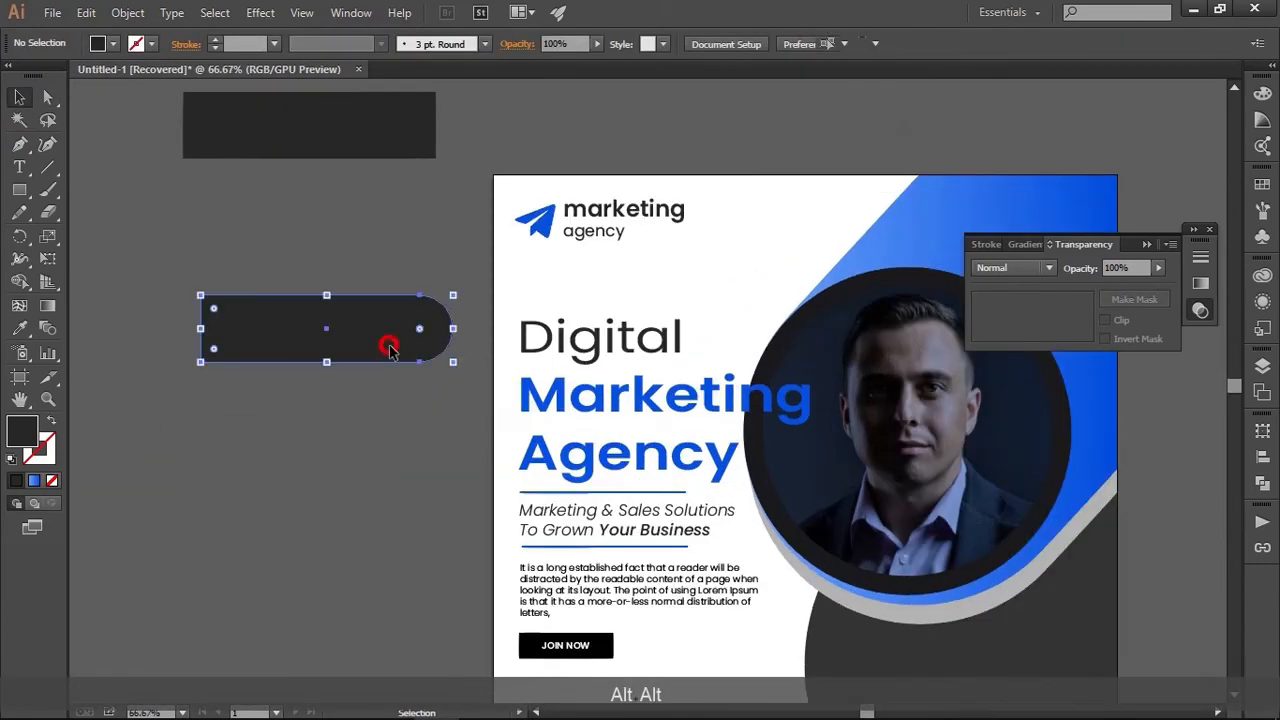
left_click_drag(455, 289, 414, 229)
left_click_drag(362, 328, 516, 330)
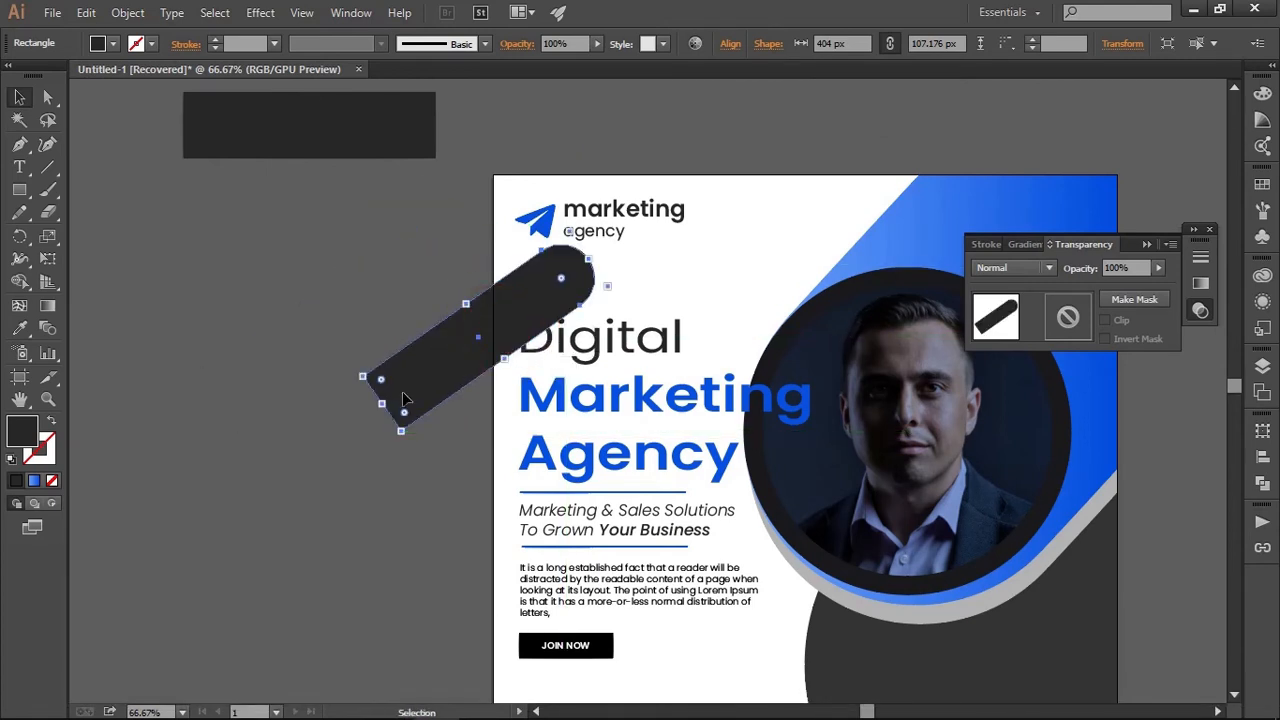
Change the diagonal bar's stacking order so it sits behind the logo and headline text
right_click(470, 374)
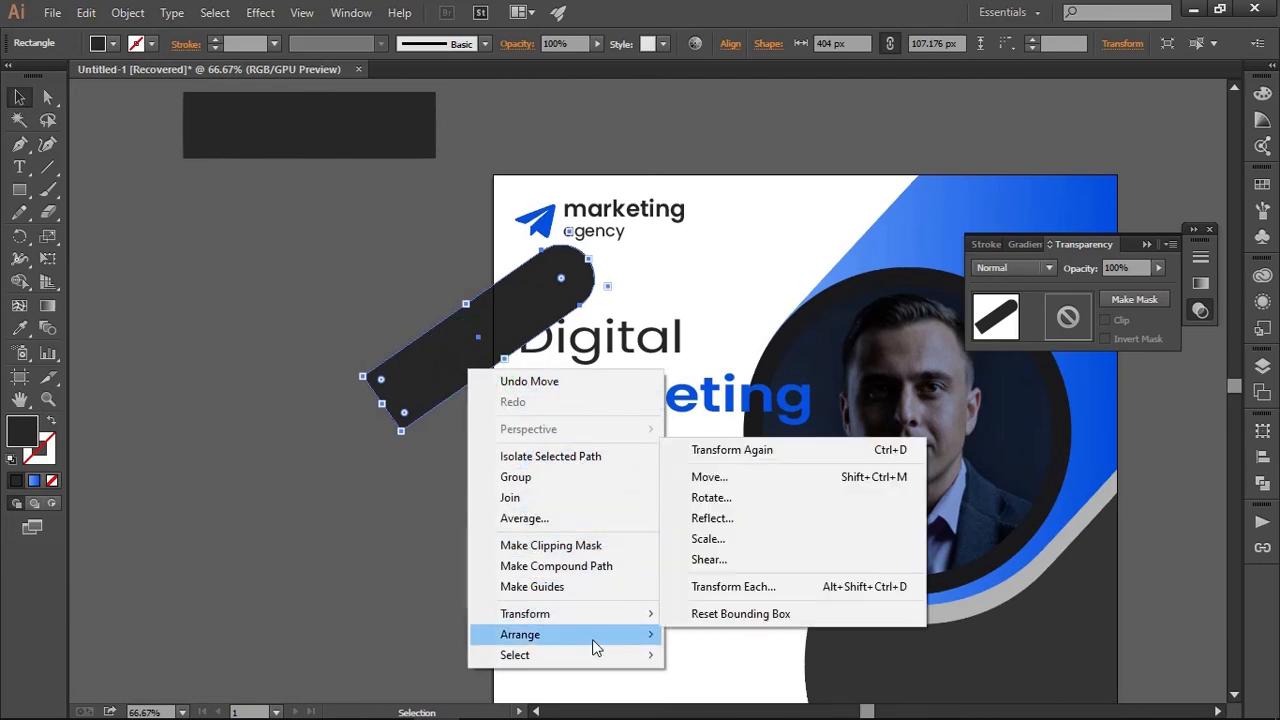
mouse_move(594, 636)
left_click(698, 608)
left_click(363, 543)
left_click_drag(363, 543, 252, 298)
left_click(251, 292)
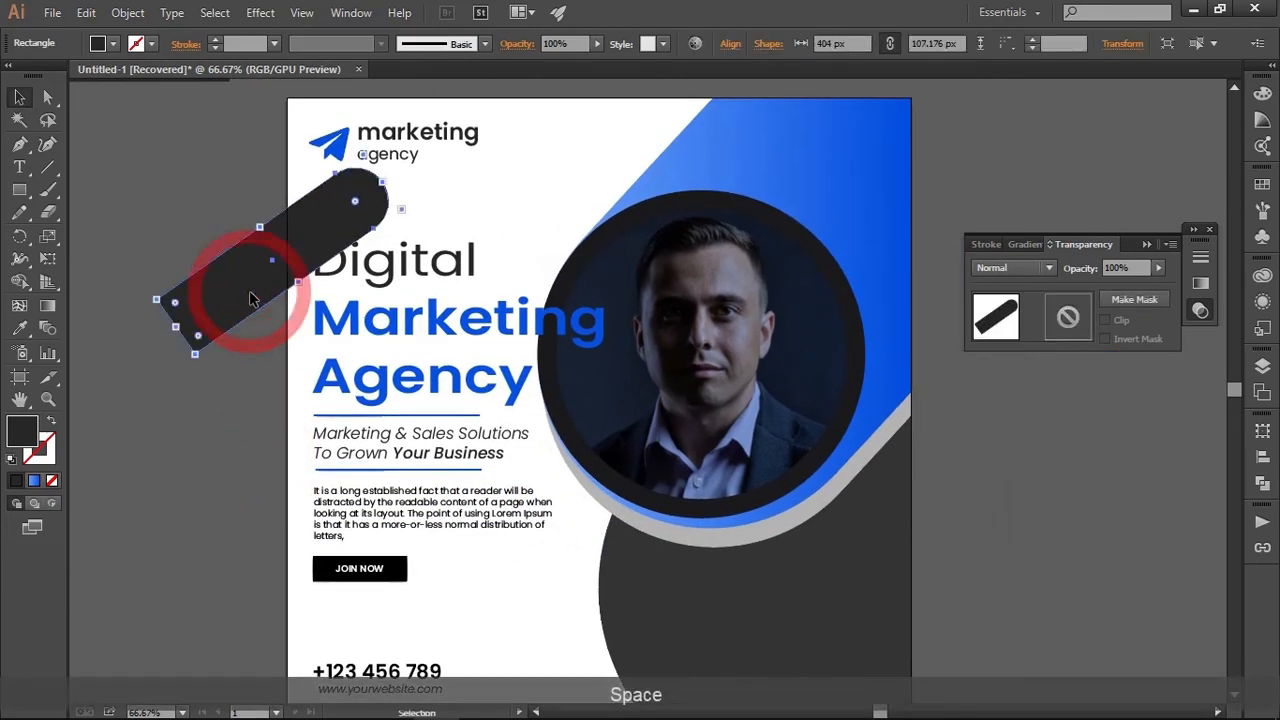
Fill the diagonal bar with the light grey sampled from the curved band below the circular photo
left_click(21, 329)
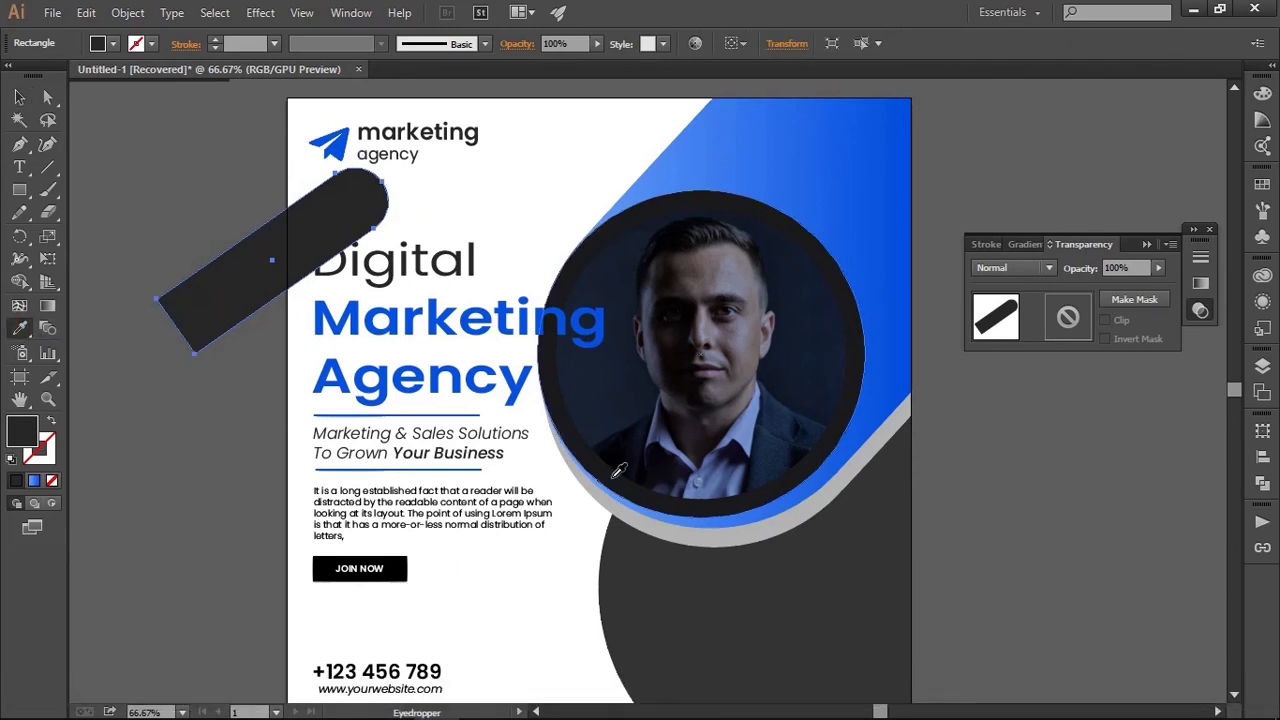
left_click(646, 531)
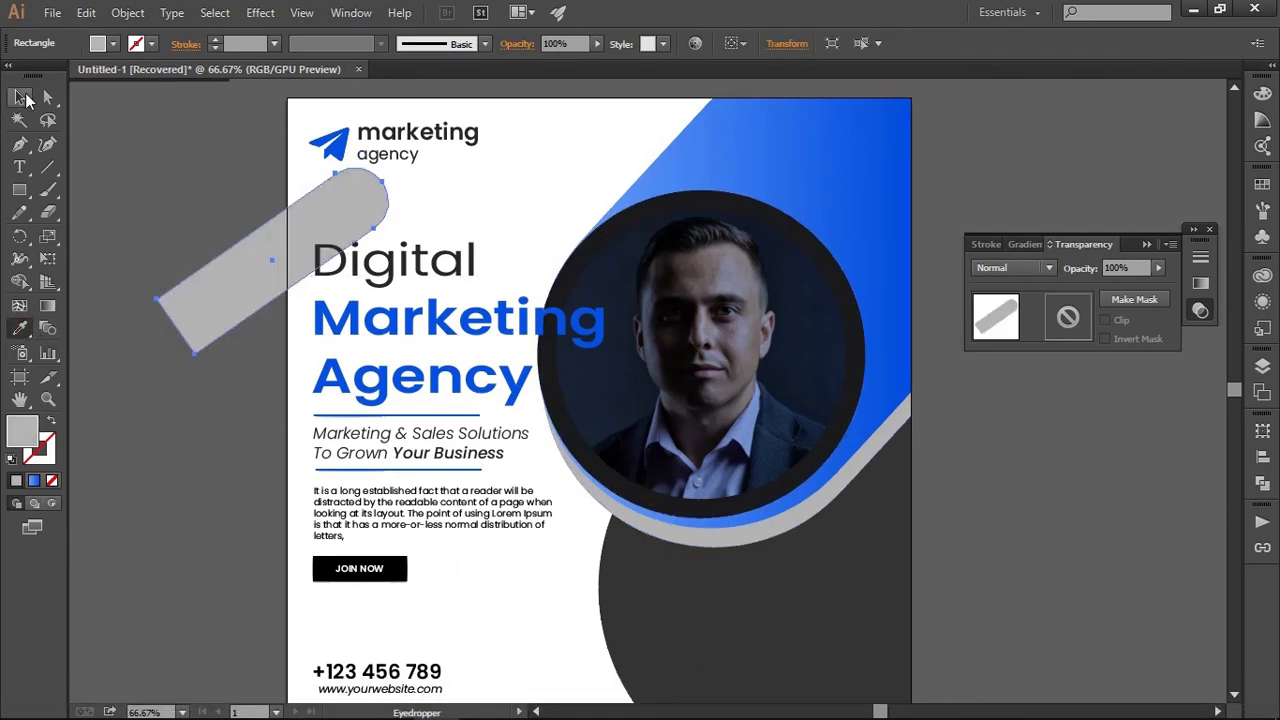
left_click(24, 97)
left_click(266, 423)
key("space")
left_click_drag(266, 423, 340, 483)
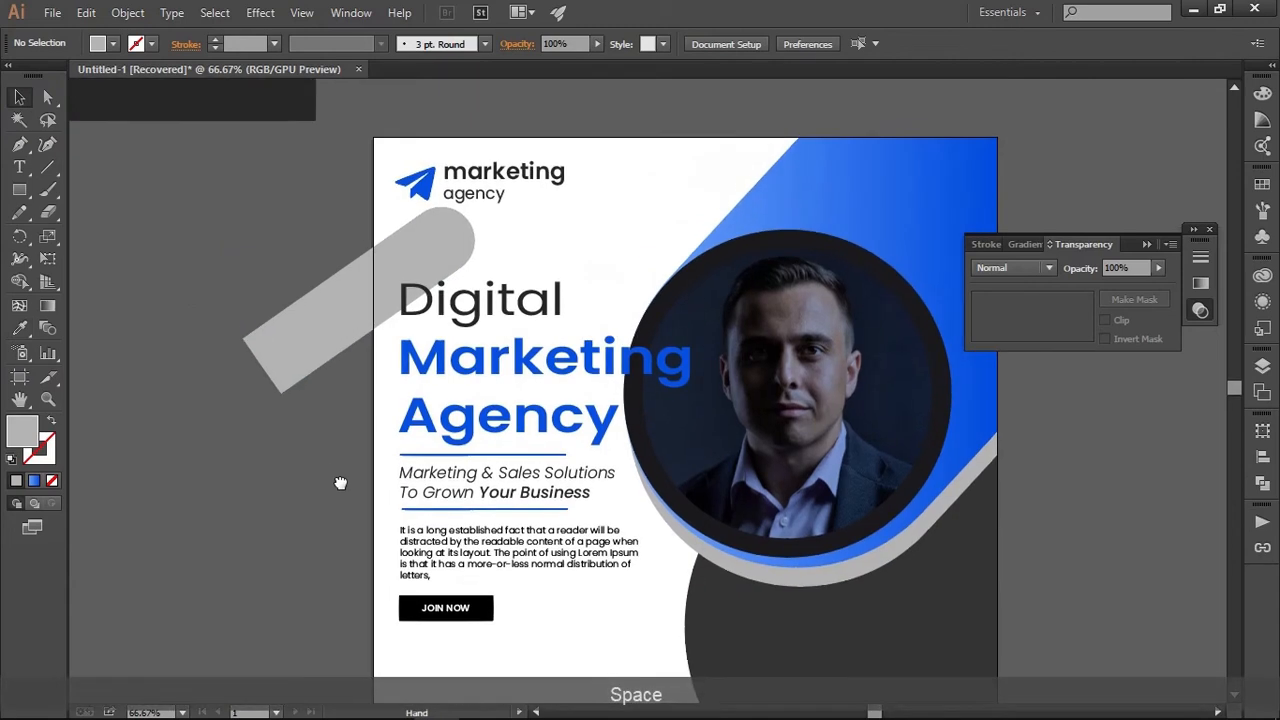
Duplicate the light grey bar slightly to its left and send the copy to the back
left_click_drag(331, 297, 294, 299)
key("alt")
right_click(309, 288)
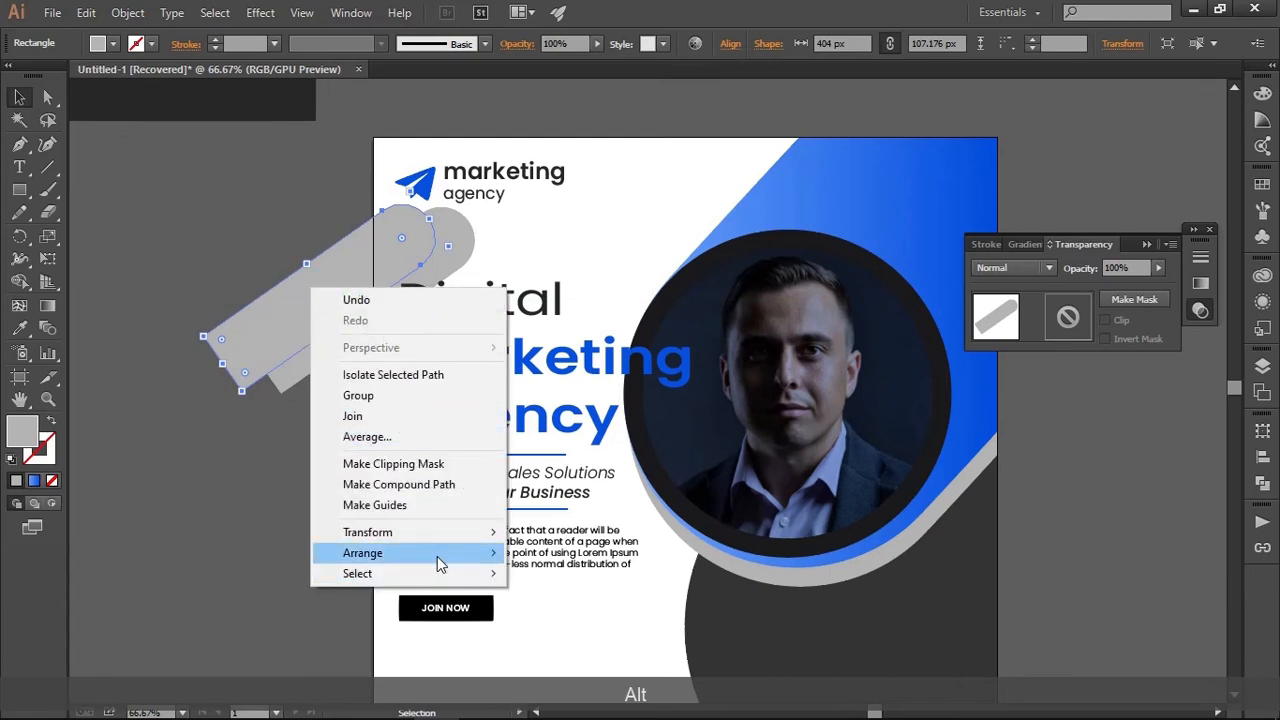
mouse_move(441, 553)
left_click(612, 614)
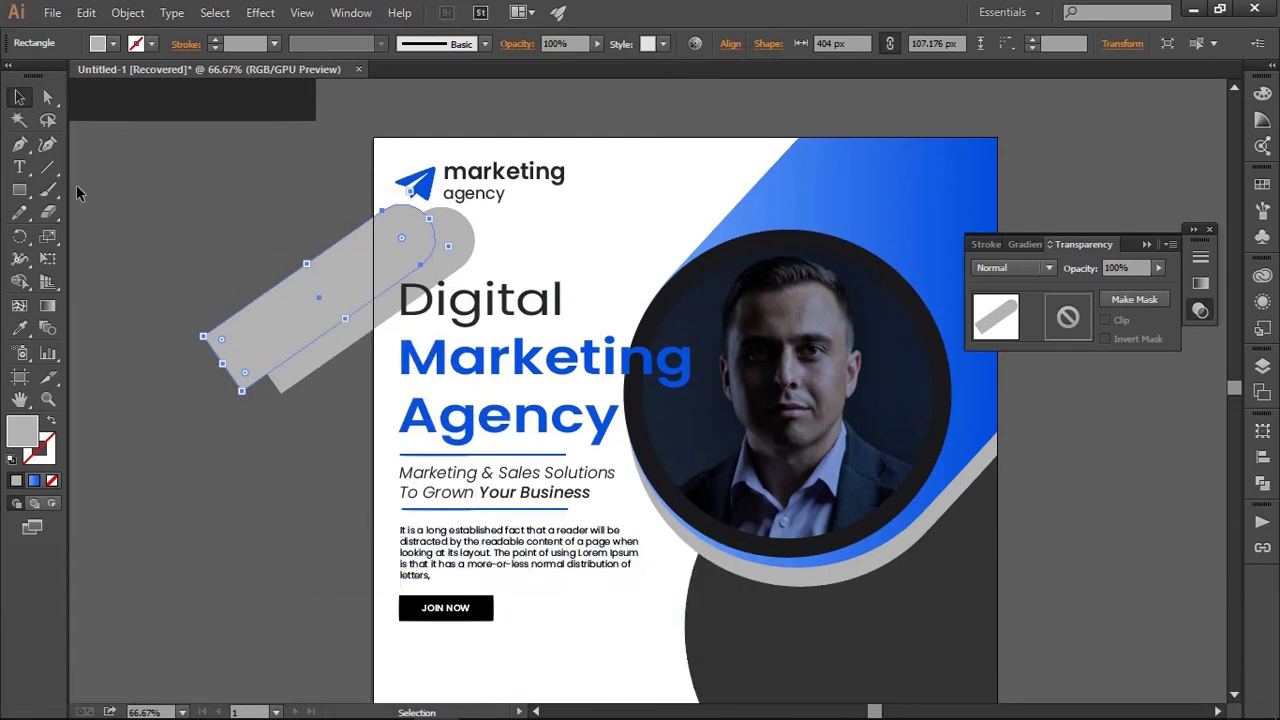
Fill the rear bar copy with the blue gradient sampled from the large blue shape
left_click(19, 328)
left_click(858, 160)
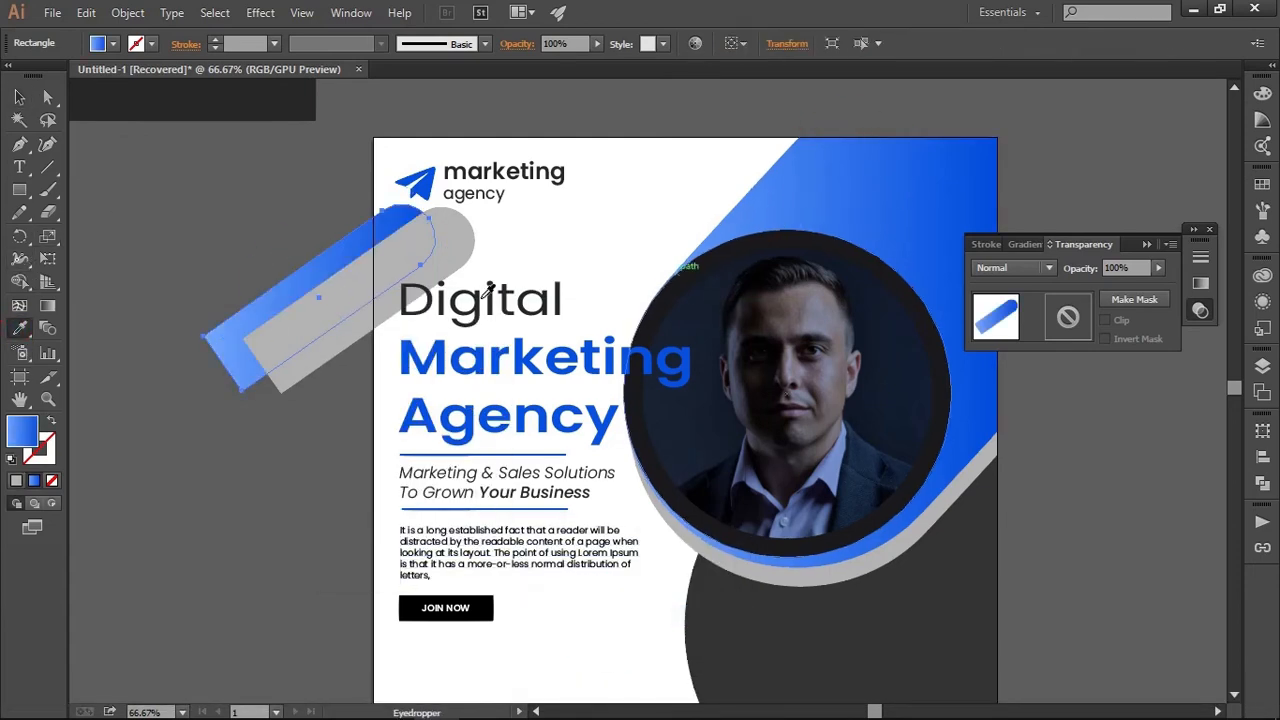
left_click(20, 100)
left_click(266, 214)
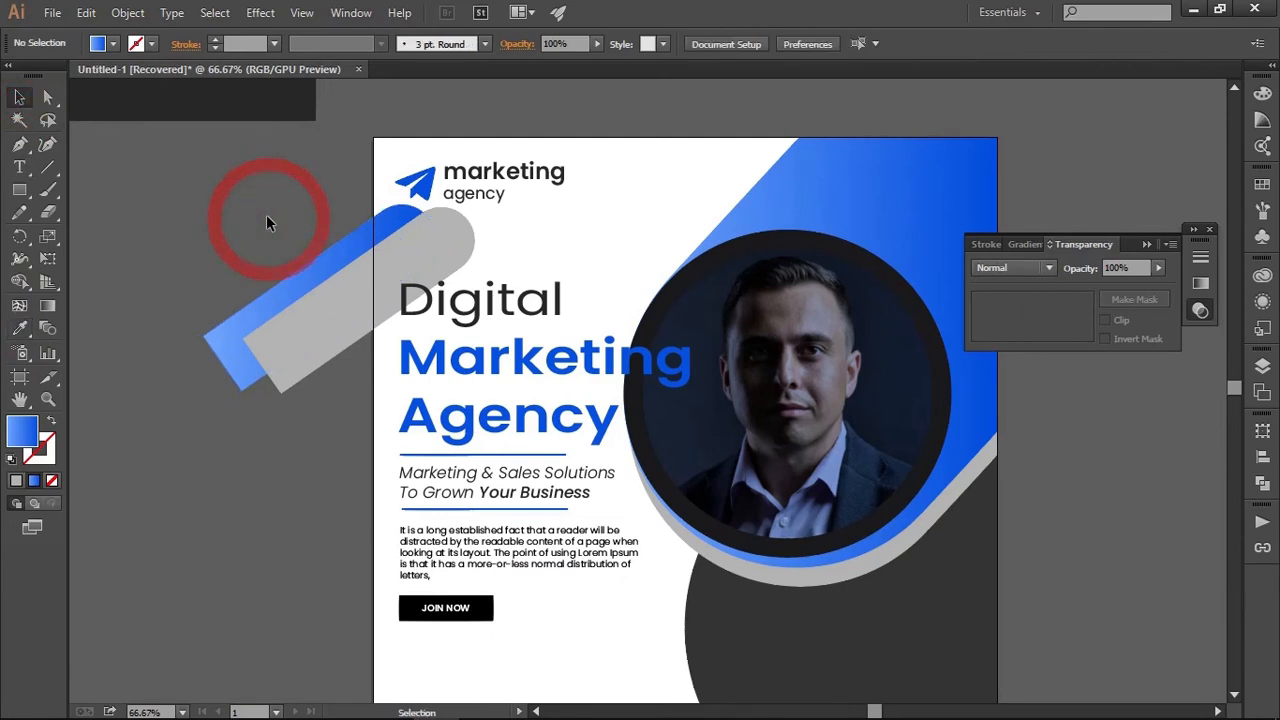
Duplicate the blue and grey bar pair onto the post's lower edge beside the contact details, and rotate it to slope down to the right
scroll(309, 432, "down", 2)
scroll(310, 427, "down", 1)
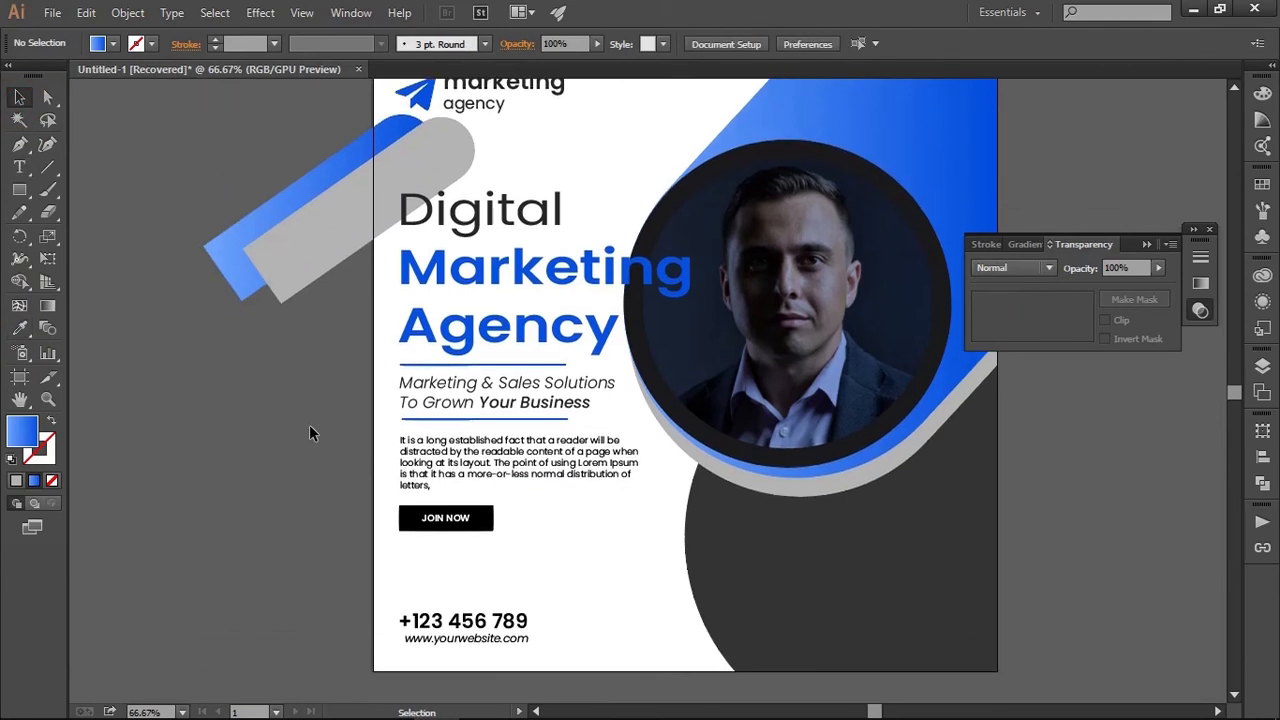
scroll(309, 424, "down", 1)
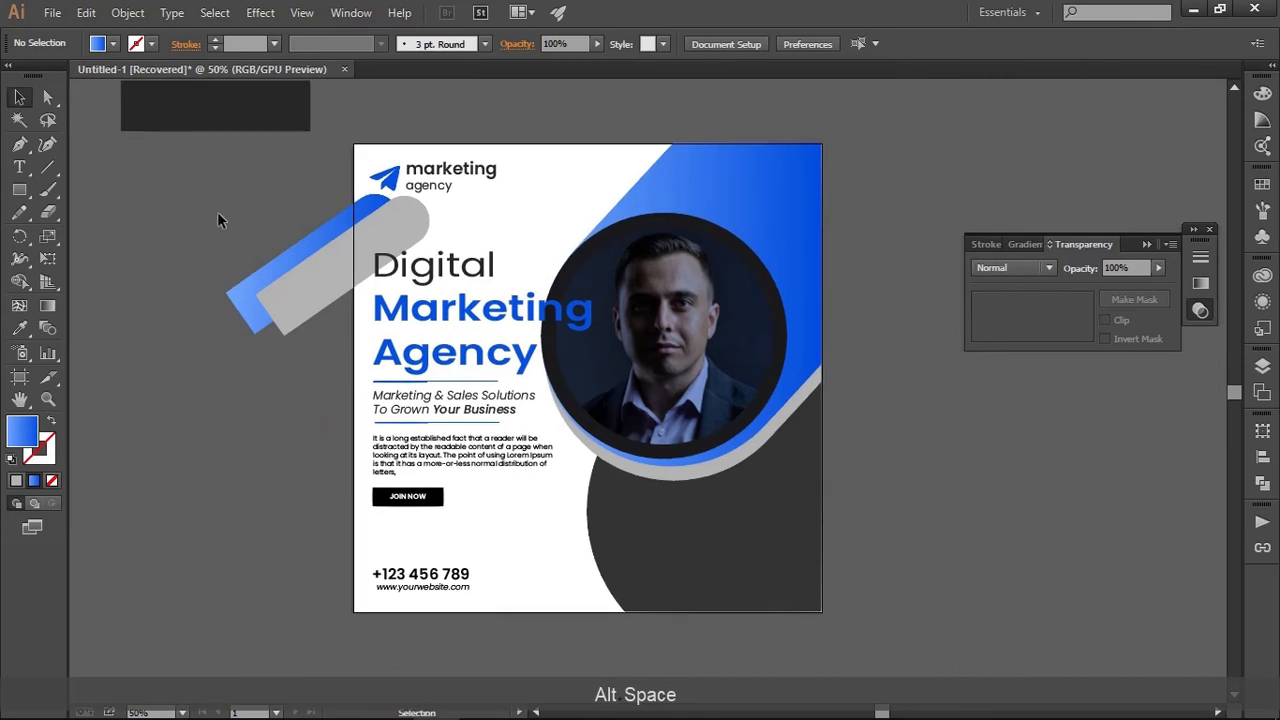
left_click(305, 320)
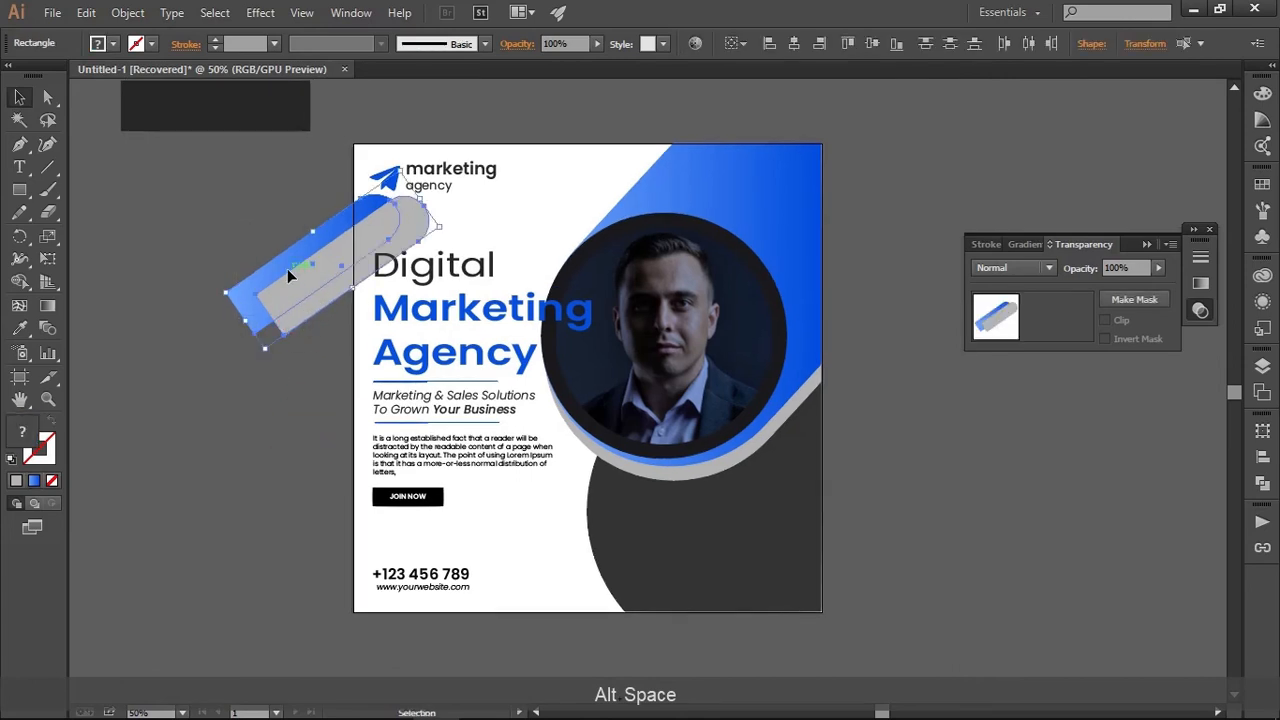
left_click_drag(287, 268, 502, 618)
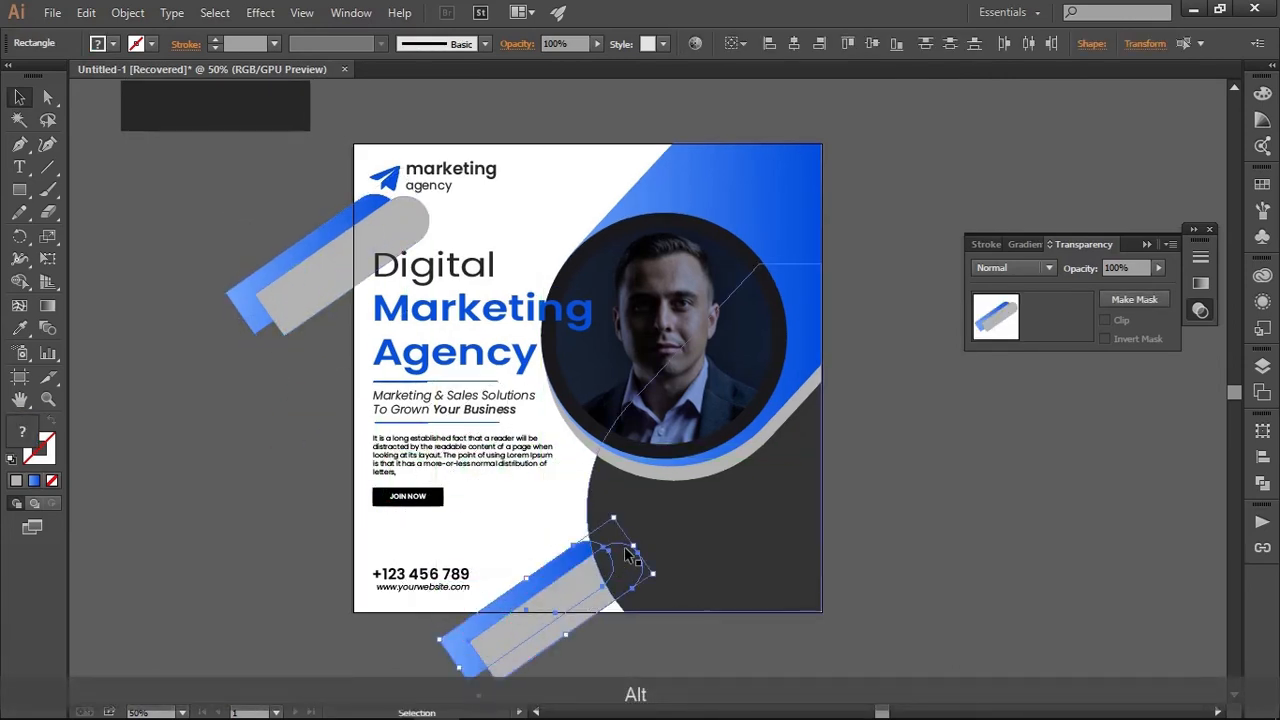
left_click_drag(642, 542, 453, 478)
left_click_drag(539, 583, 548, 585)
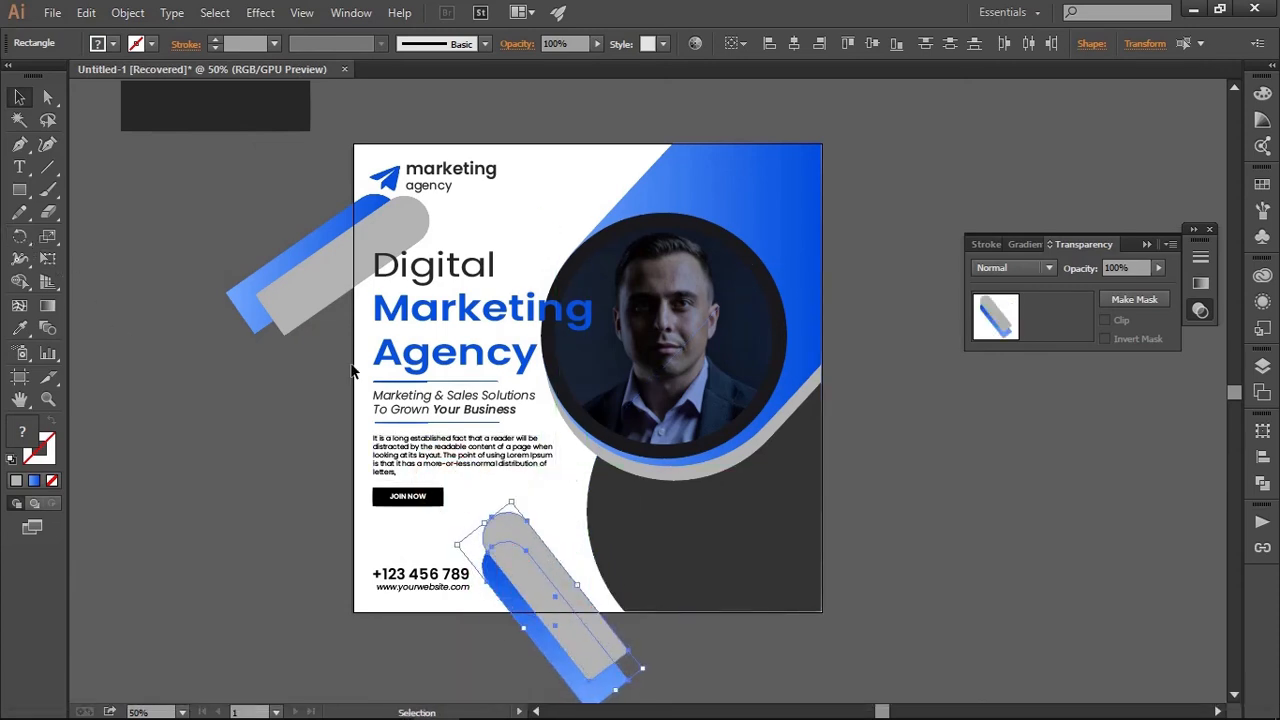
left_click(560, 515)
Fill the rear blue bar of the lower pair with the light grey sampled from the bar in front
left_click(566, 590)
left_click(536, 638)
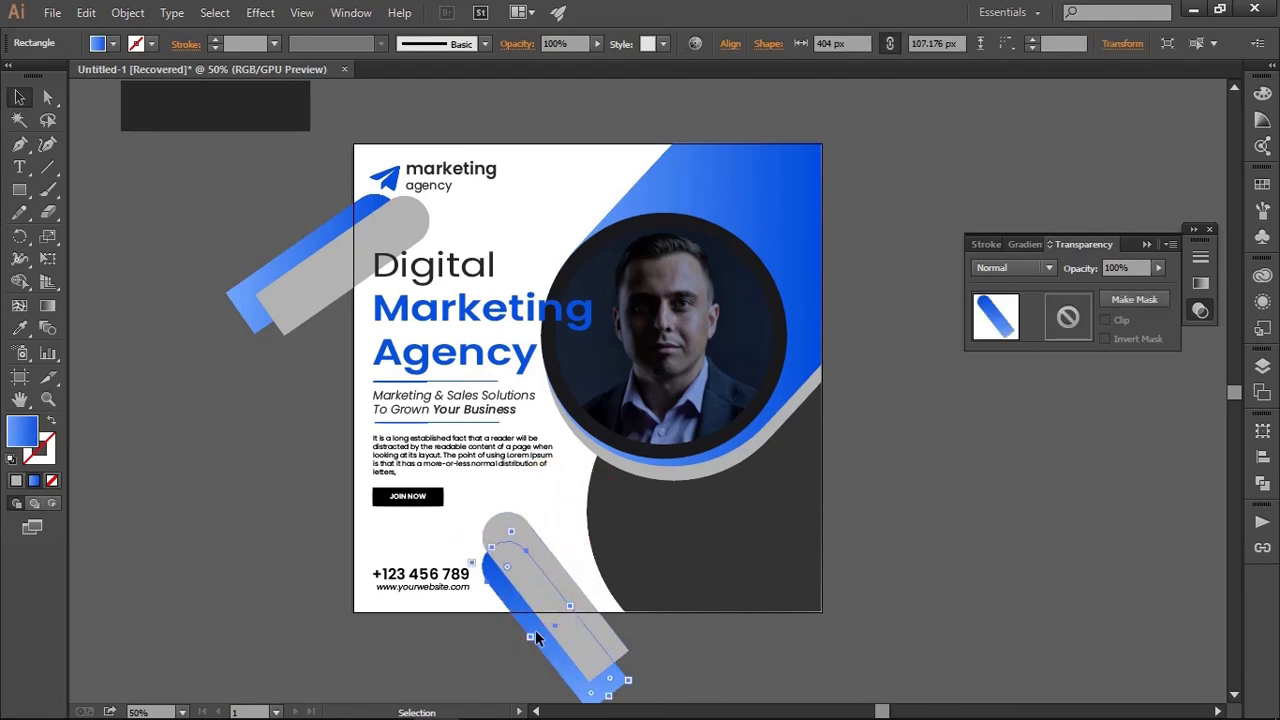
left_click(20, 326)
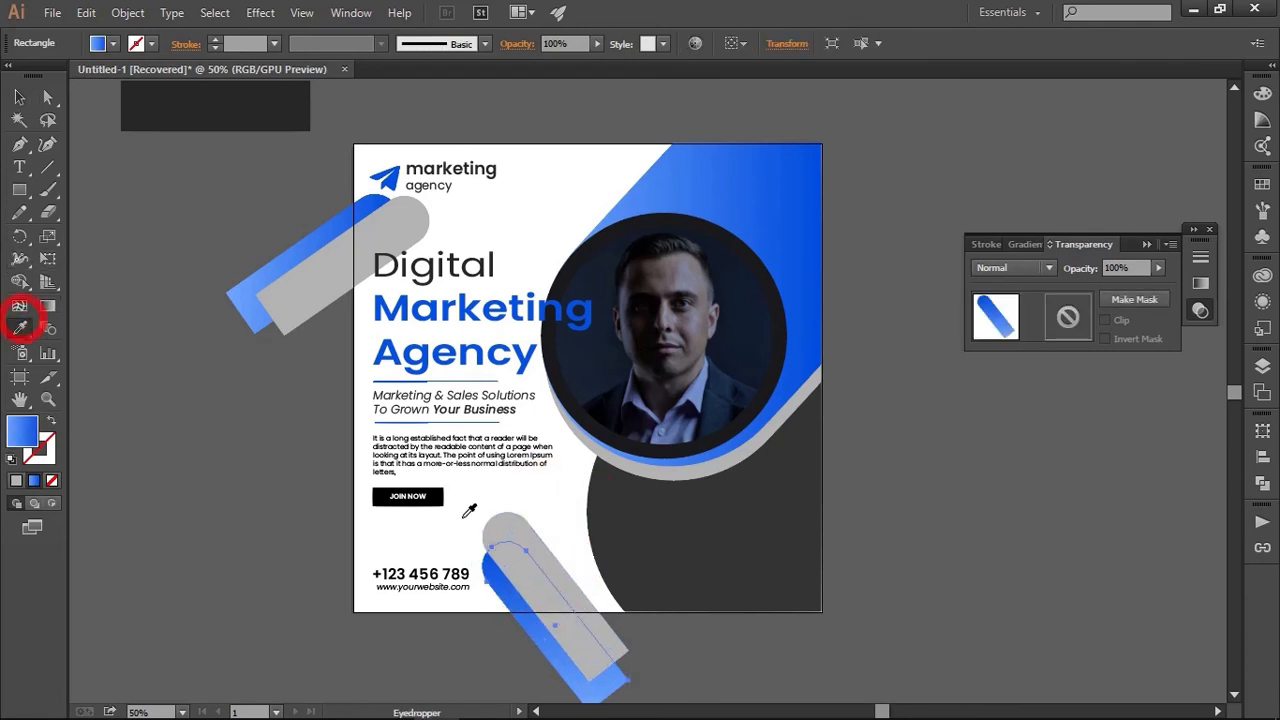
left_click(545, 541)
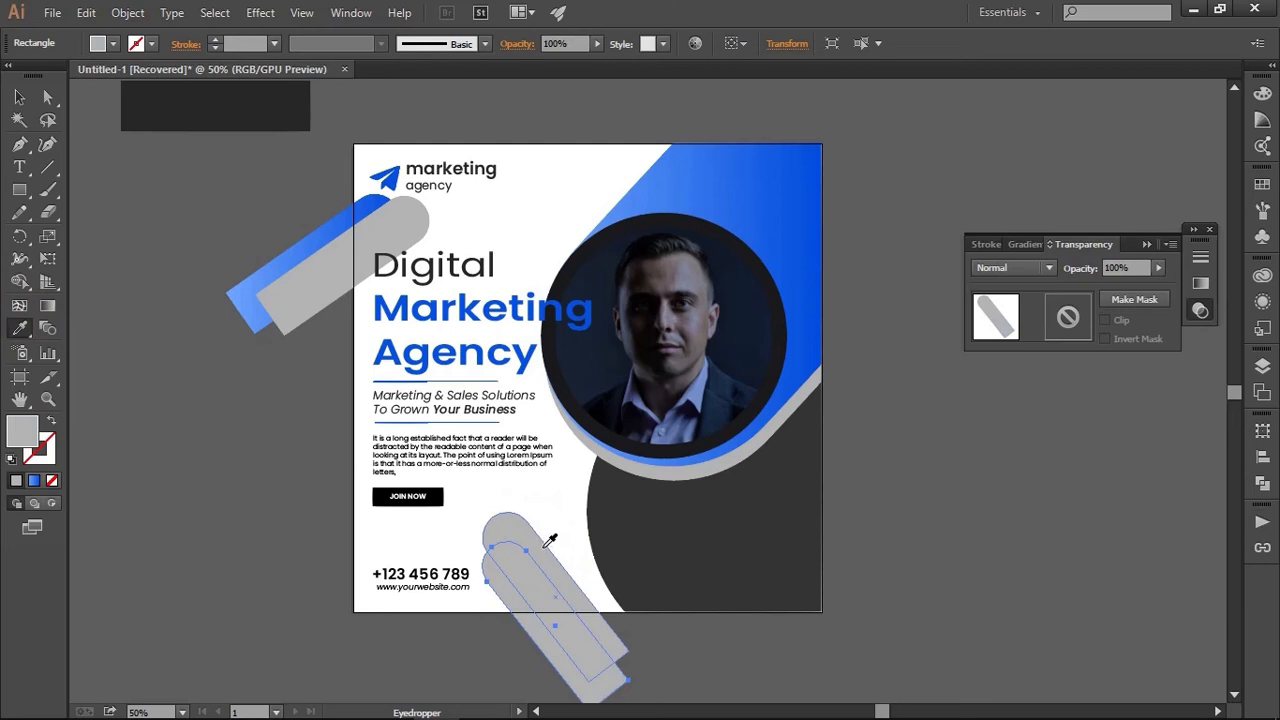
key("v")
left_click(552, 506)
Fill the front bar of the lower pair with the blue gradient sampled from the large blue shape
left_click(533, 539)
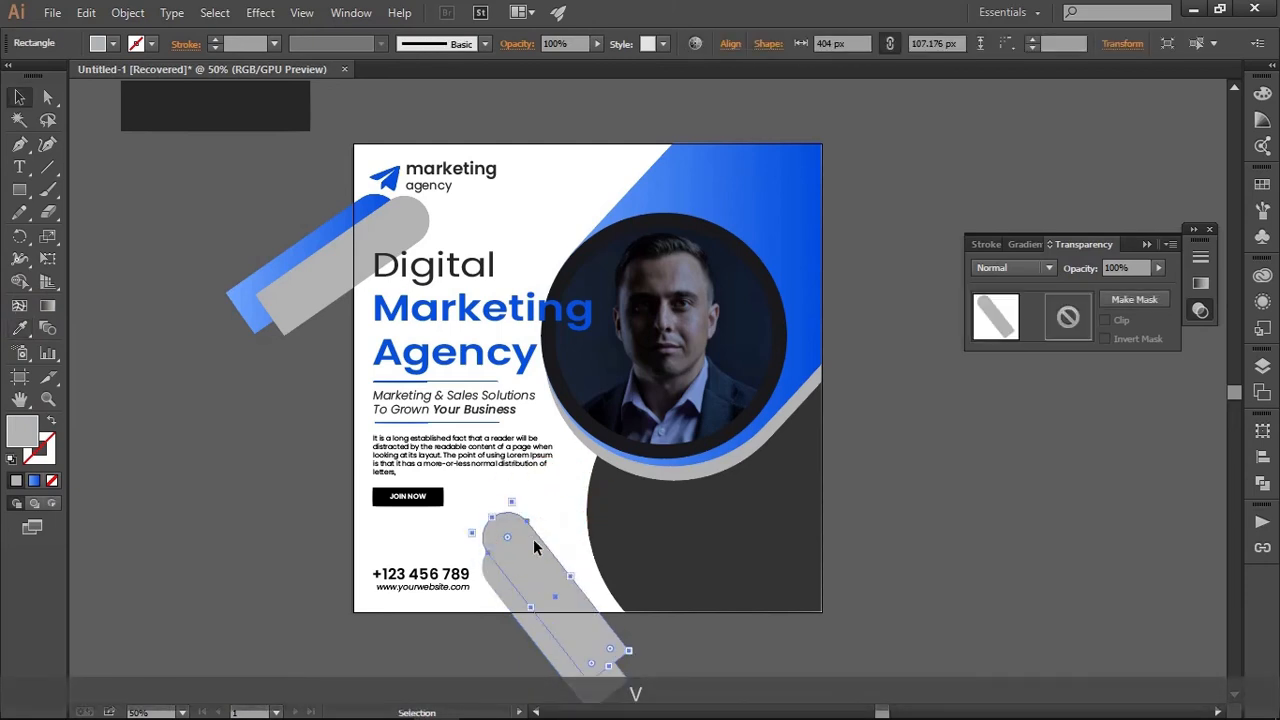
left_click(20, 326)
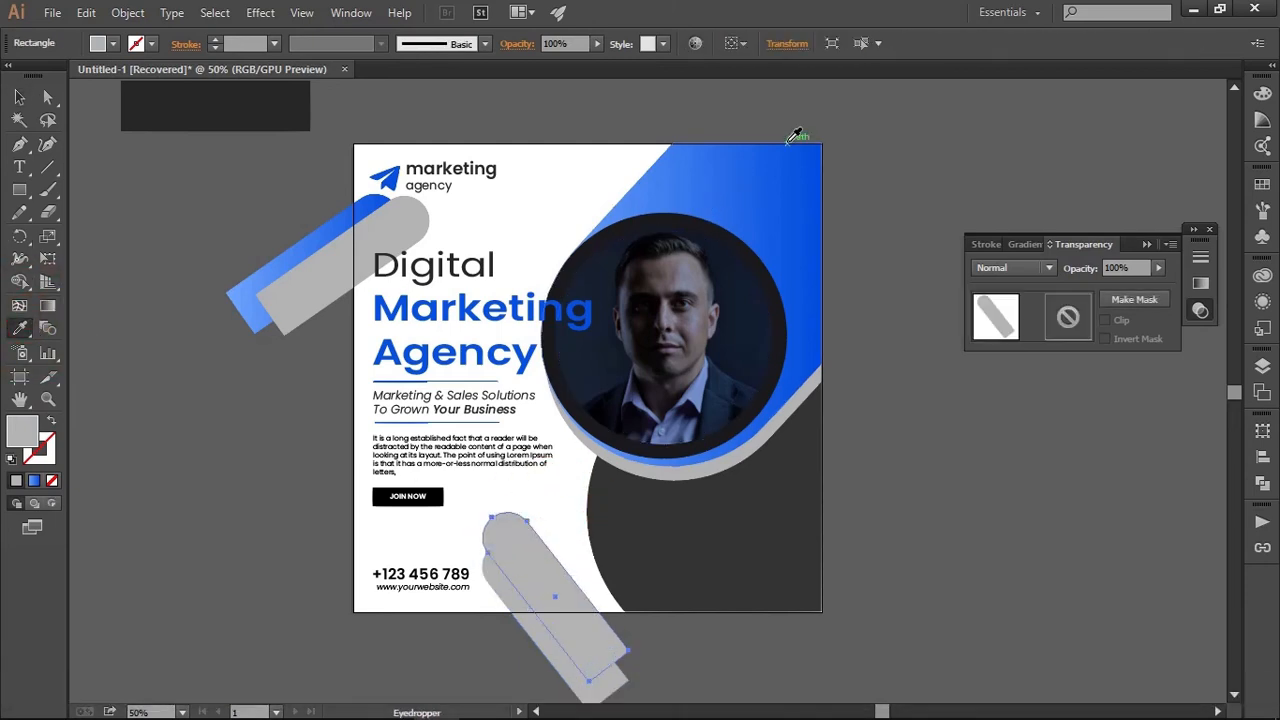
left_click(757, 189)
left_click(28, 100)
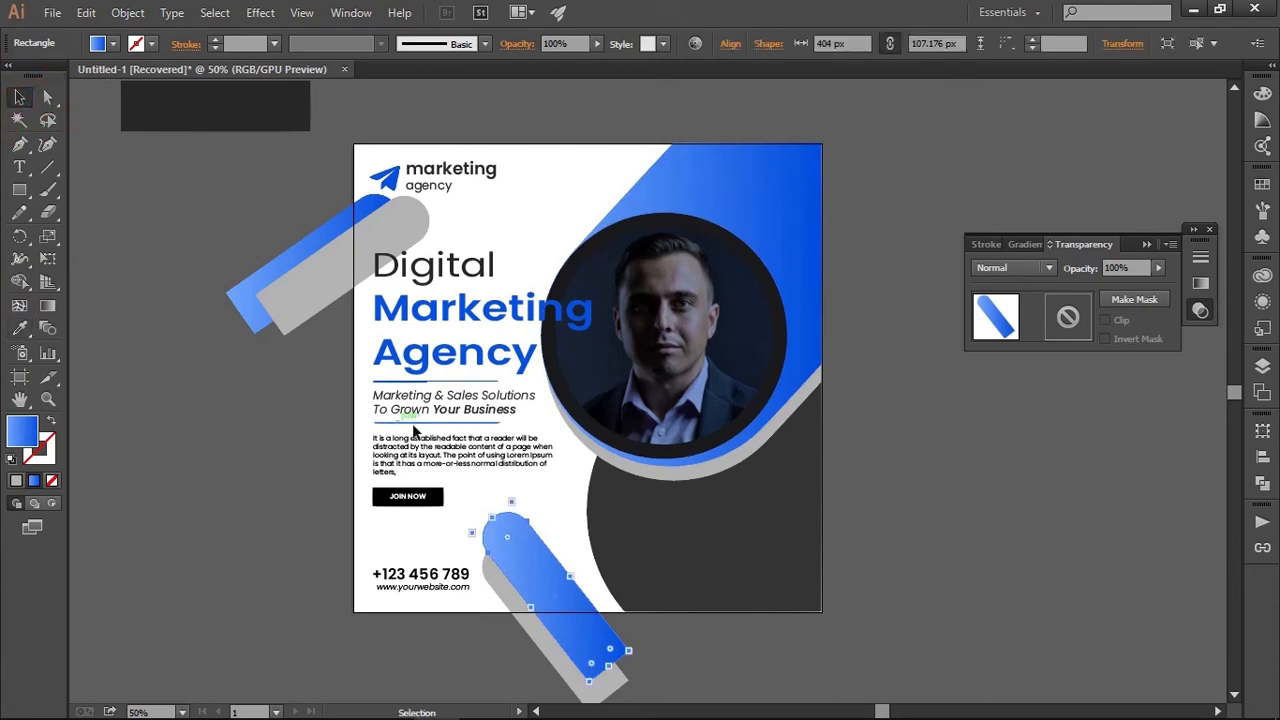
left_click(551, 480)
Fill the rear bar of the lower pair with the dark grey sampled from the large curved shape in the post's corner
scroll(612, 582, "down", 4)
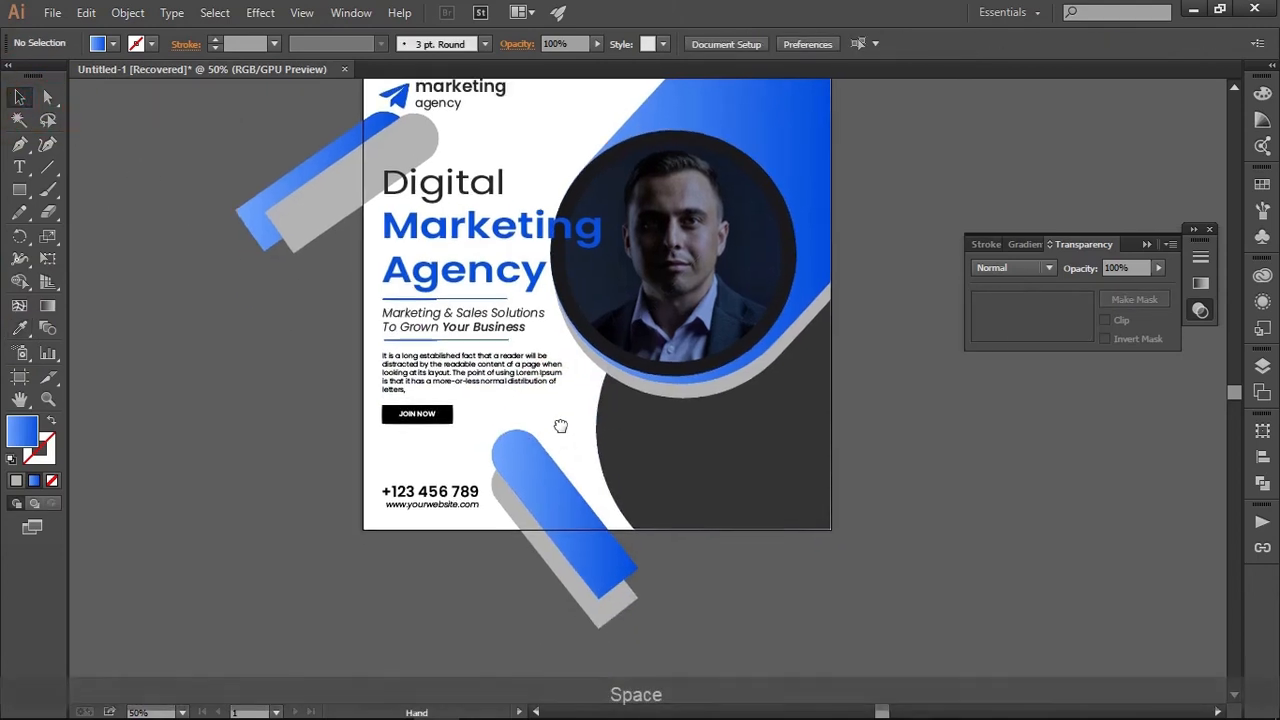
scroll(579, 610, "up", 1, "alt")
left_click(580, 578)
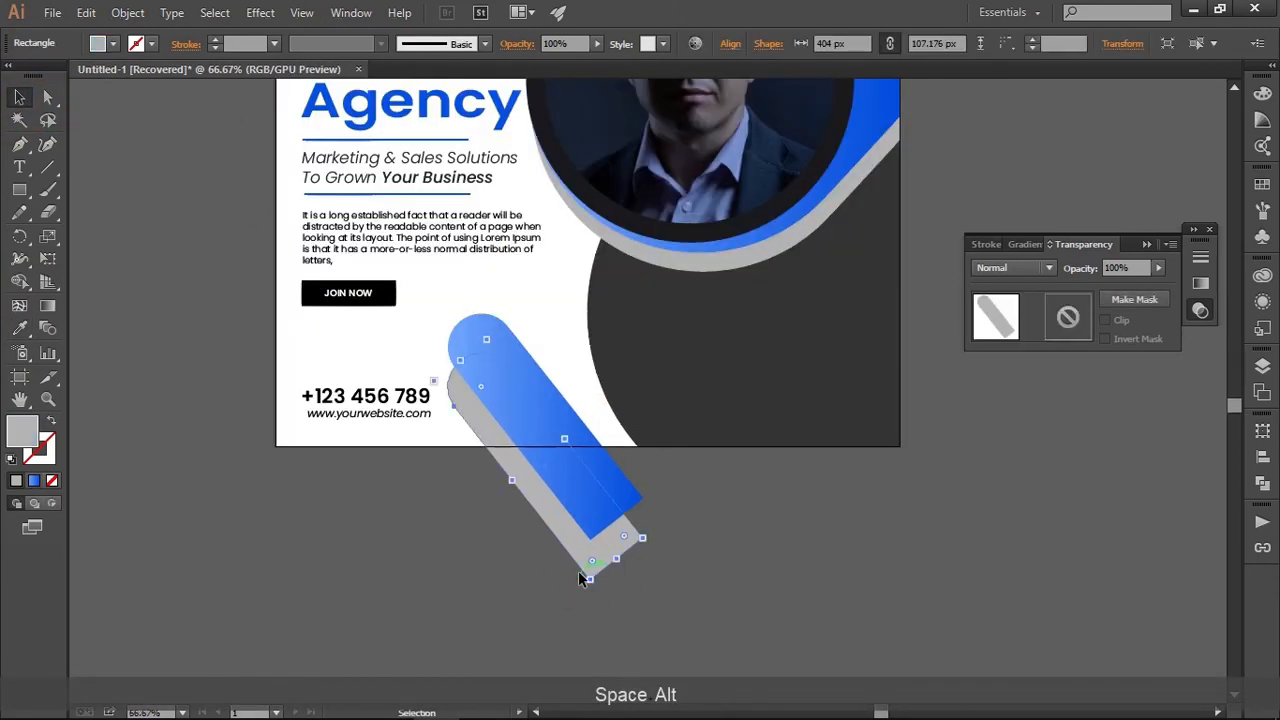
key("i")
left_click(772, 370)
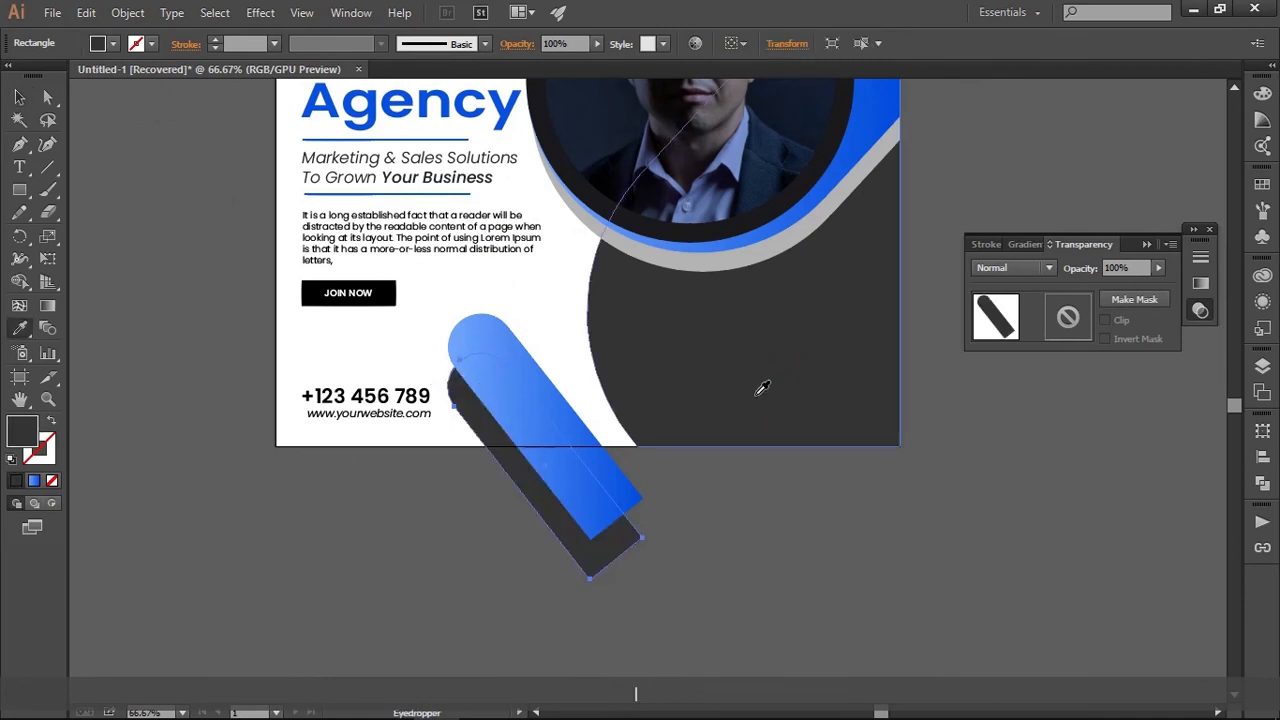
key("v")
left_click(718, 531)
Draw a rectangle from the artboard's bottom edge downward, covering the parts of the lower bars that overhang the post
scroll(718, 531, "down", 2, "alt")
key("space")
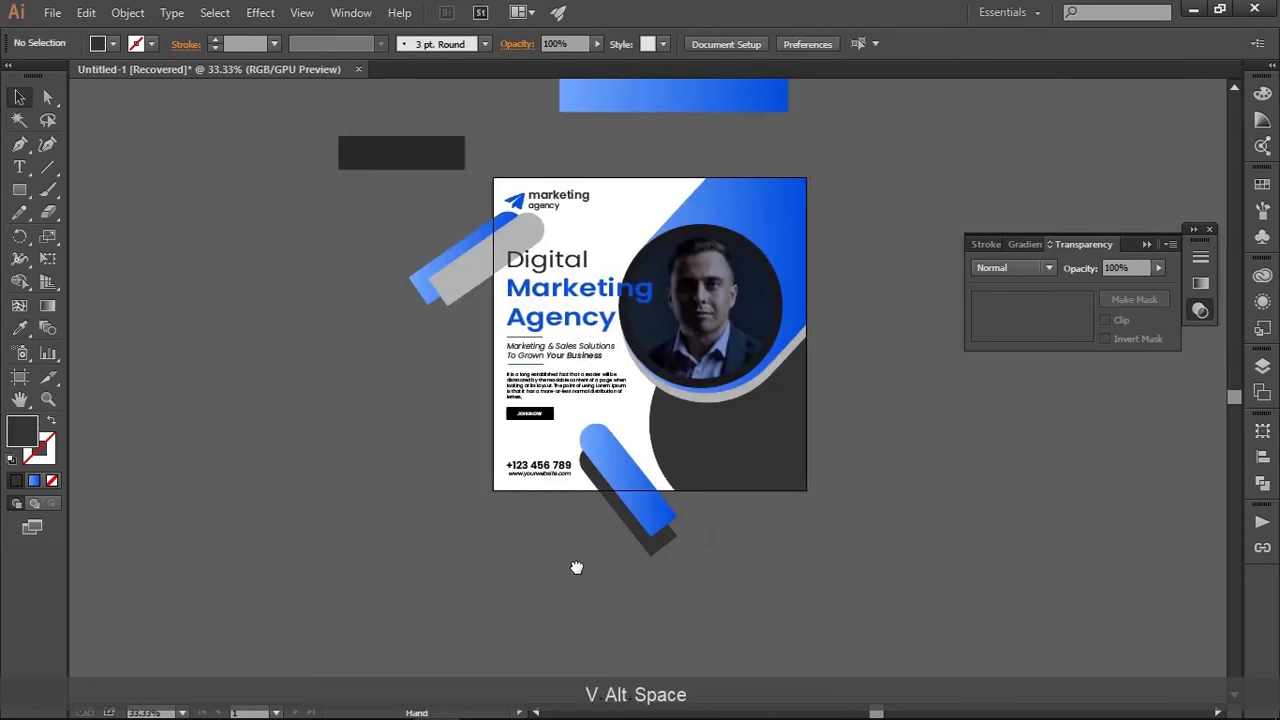
left_click_drag(576, 567, 500, 563)
scroll(500, 570, "up", 1, "alt")
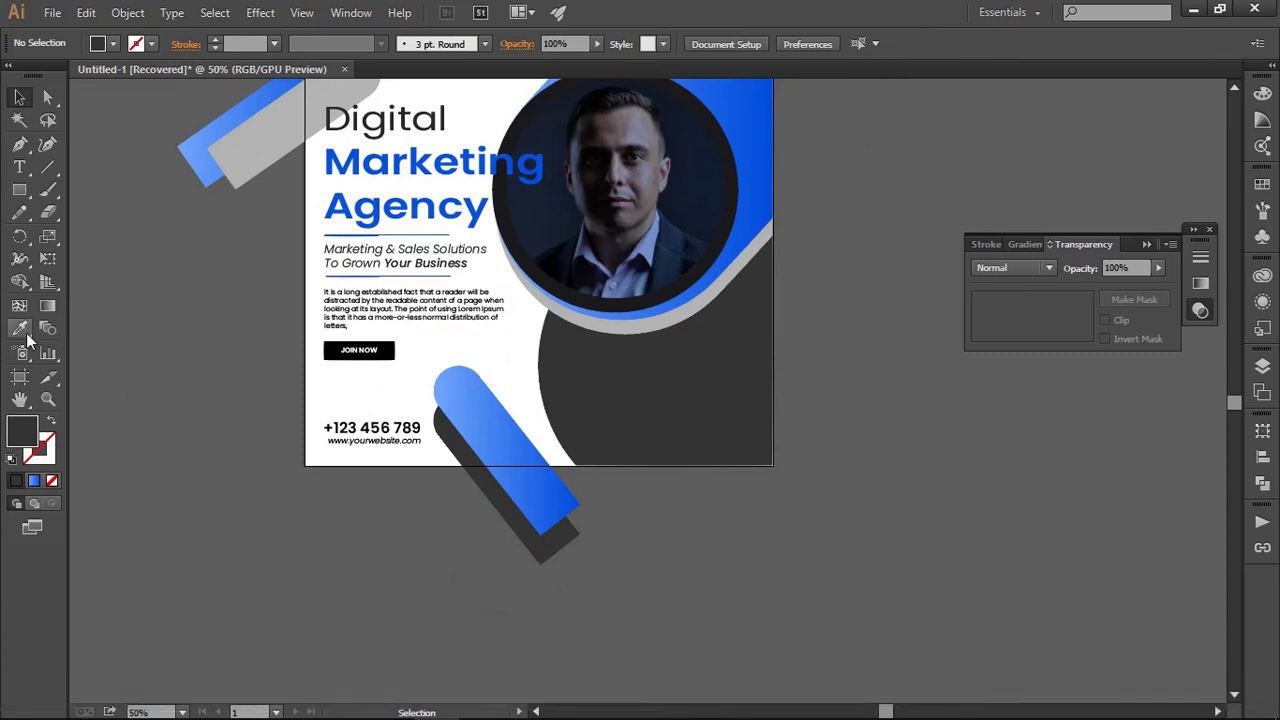
left_click(19, 190)
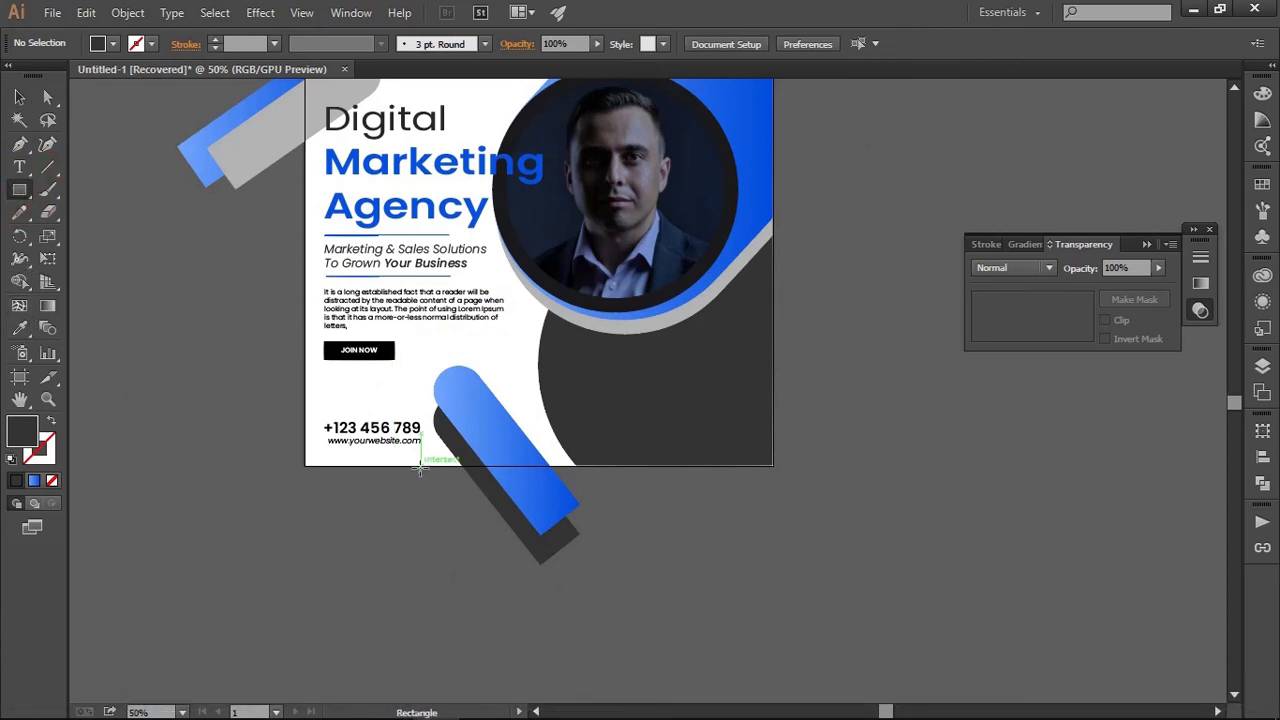
left_click_drag(420, 466, 694, 610)
key("v")
Cut away the rectangle and the overhanging ends of both lower bars with the Shape Builder tool, leaving them flush with the artboard edge
left_click_drag(590, 614, 363, 477)
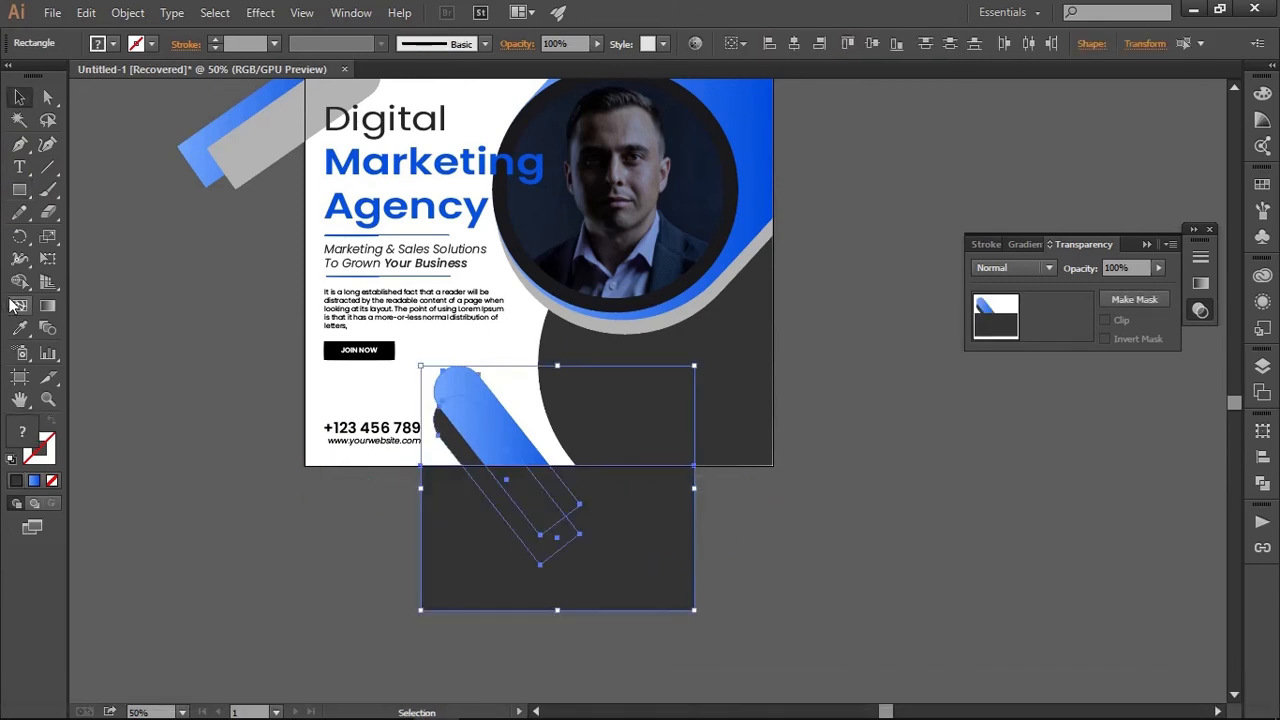
left_click(19, 282)
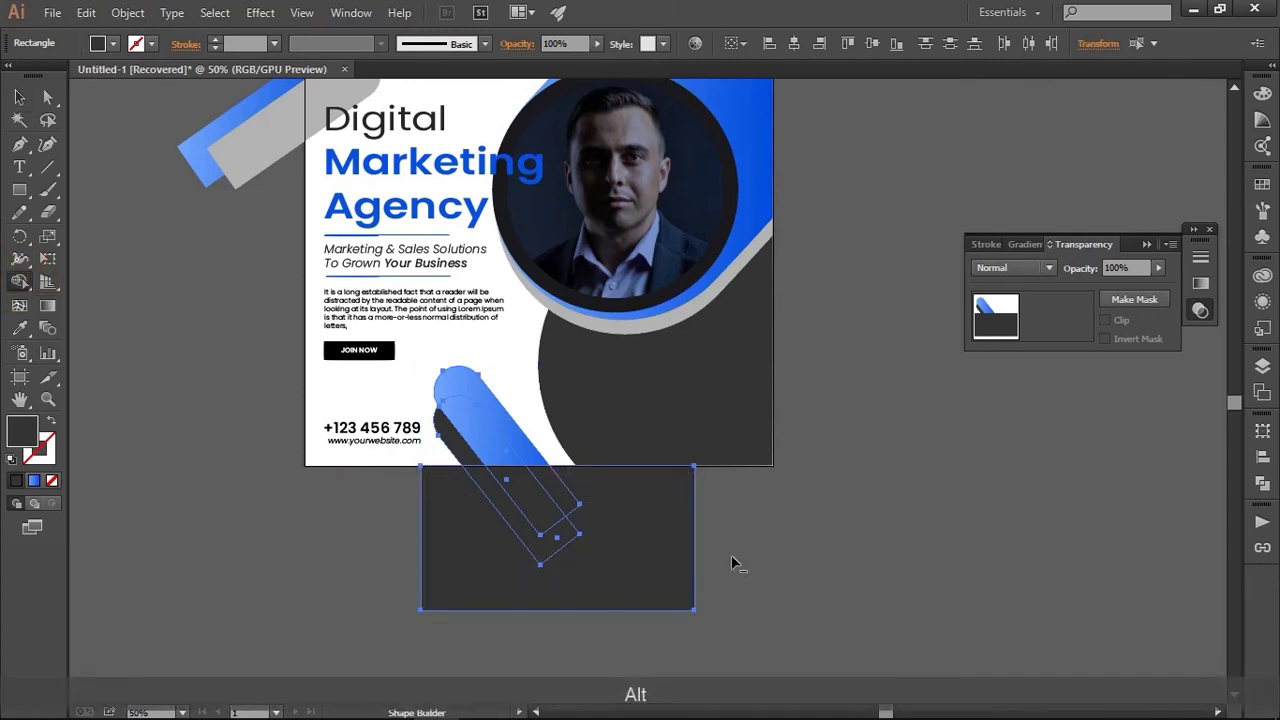
mouse_move(731, 555)
left_mouse_down()
mouse_move(480, 520)
mouse_move(391, 546)
mouse_move(412, 546)
left_mouse_up()
key("v")
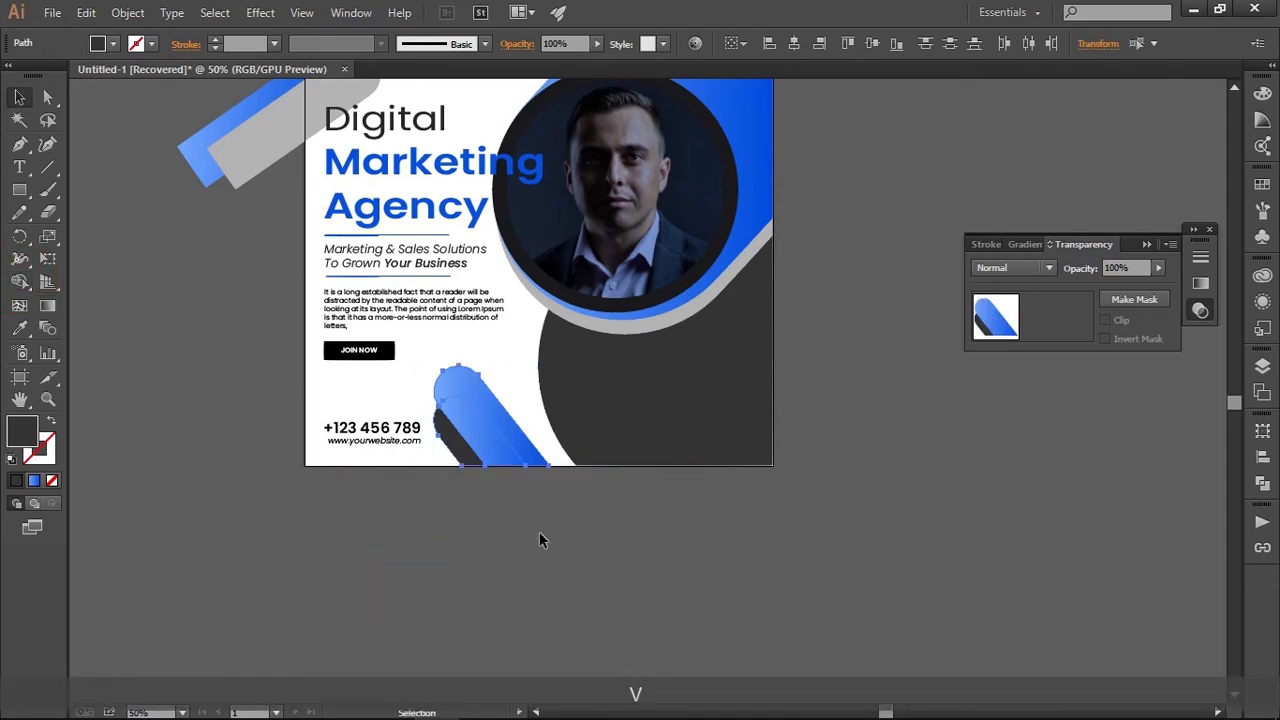
Draw a rectangle ending at the artboard's left edge, covering the parts of the upper blue and grey bars that overhang the post
left_click(539, 540)
left_click_drag(514, 517, 604, 714)
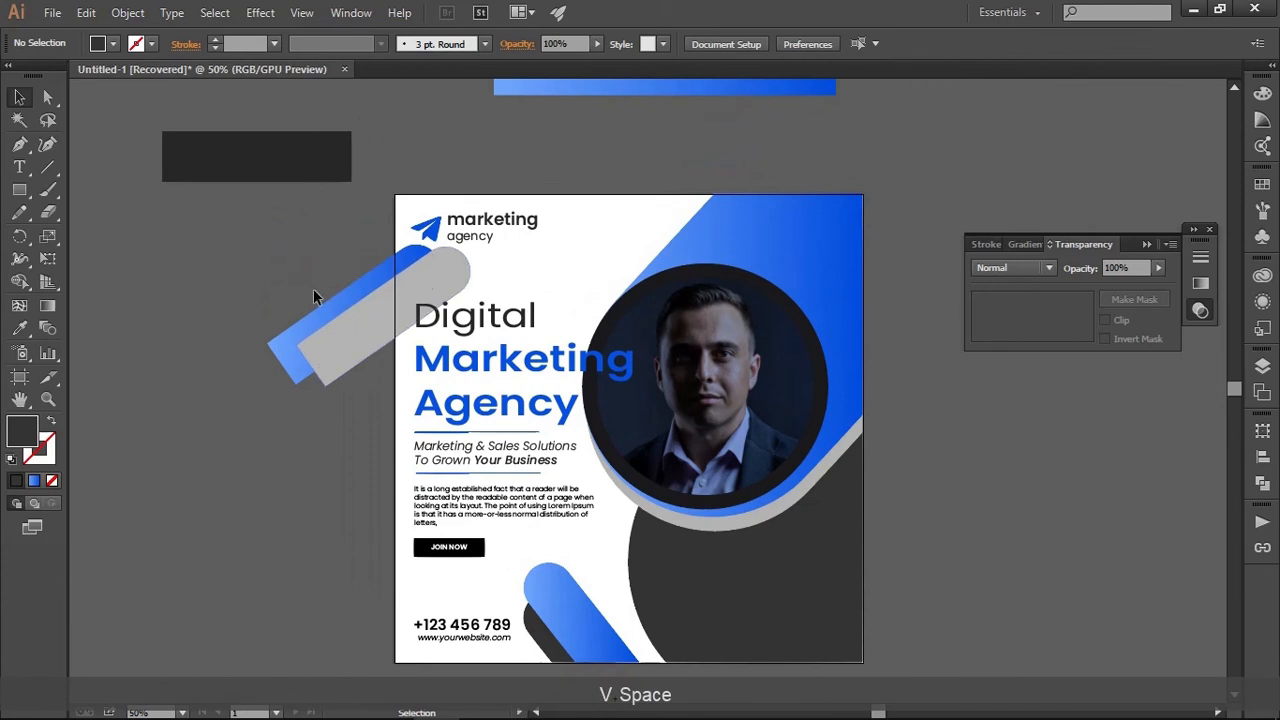
left_click(19, 189)
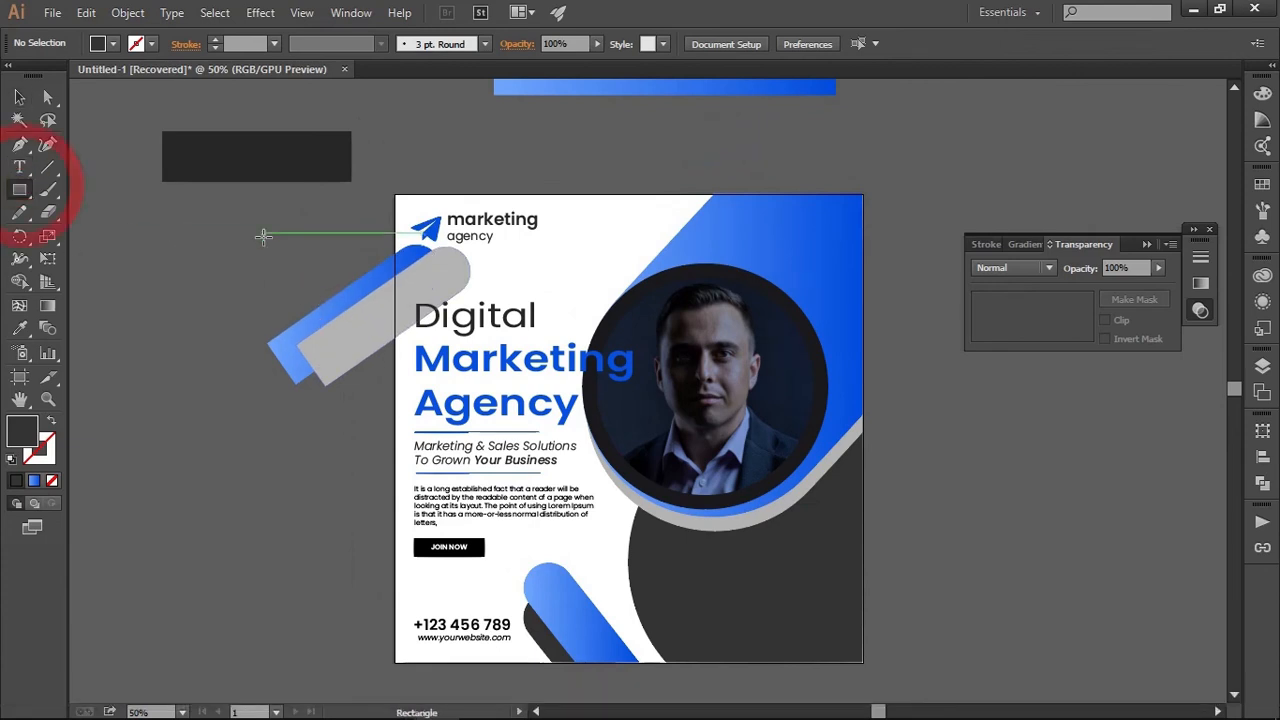
left_click_drag(196, 188, 395, 478)
key("v")
left_click(257, 516)
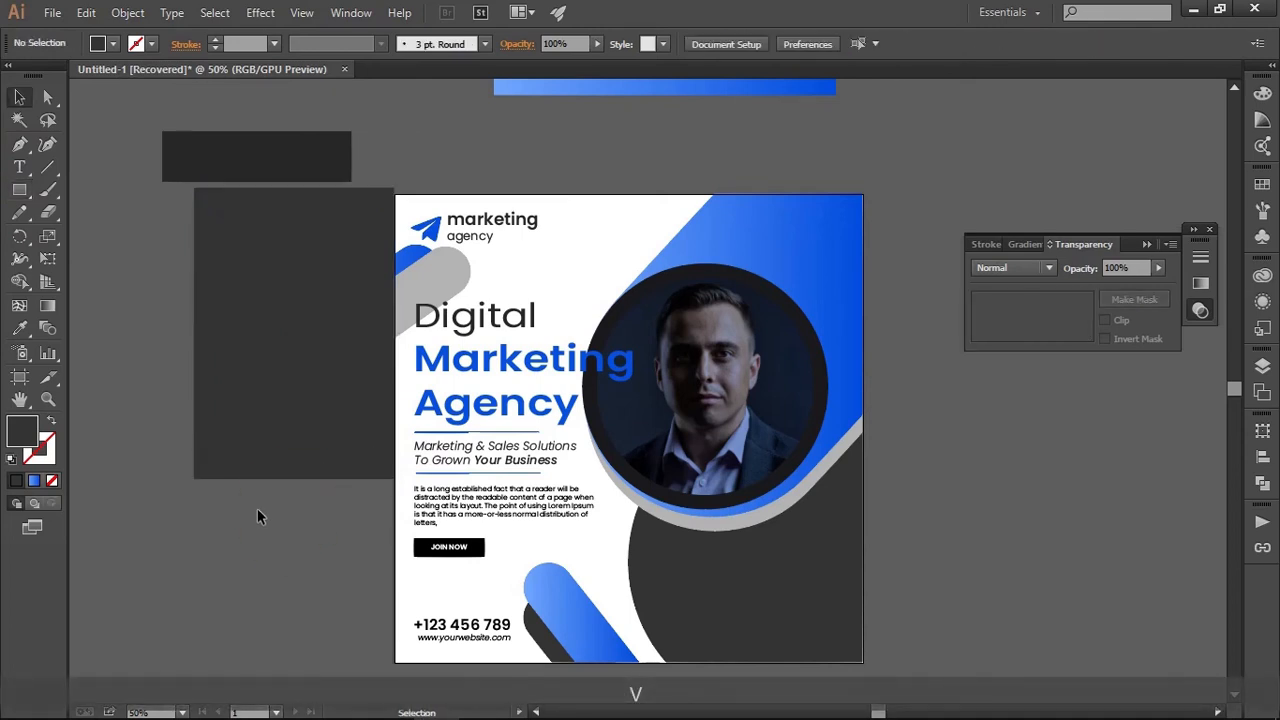
Cut away the covering rectangle and the overhanging ends of both upper bars with the Shape Builder tool
mouse_move(257, 516)
left_mouse_down()
mouse_move(334, 240)
mouse_move(349, 503)
mouse_move(330, 490)
left_mouse_up()
left_click(20, 282)
left_click(19, 96)
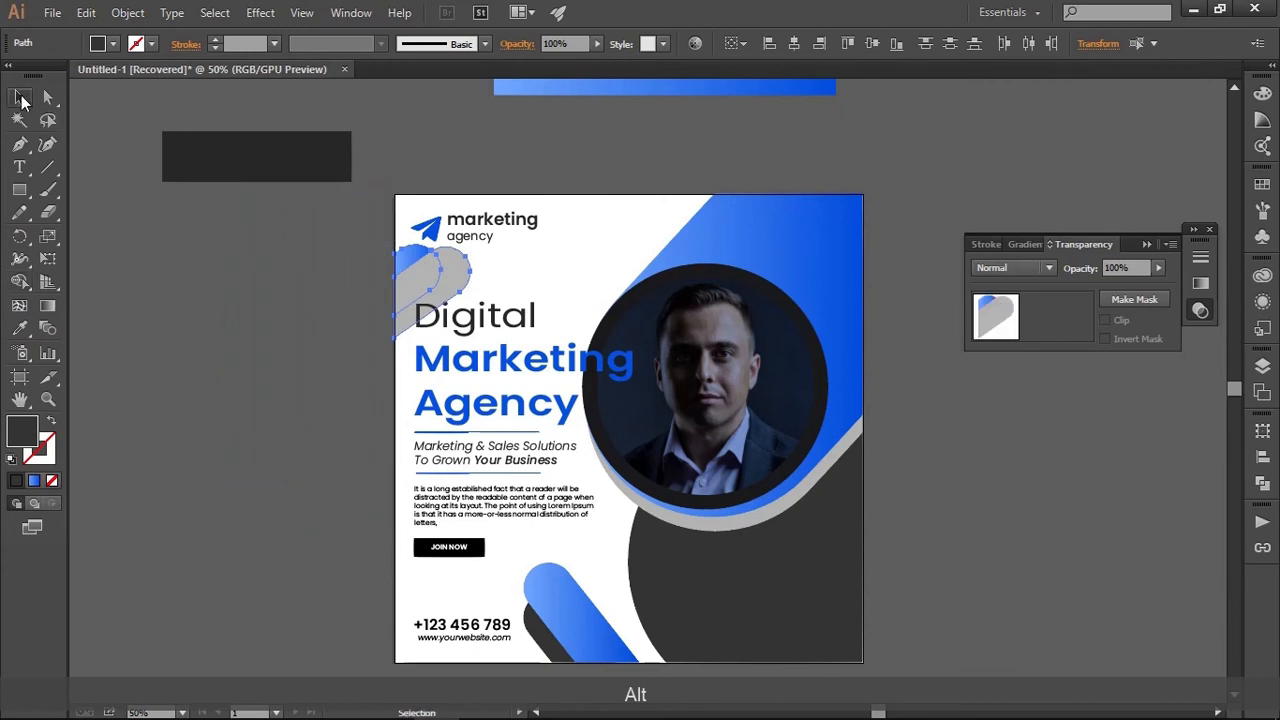
left_click(263, 320)
Change the fill of the upper pair's front grey bar to a lighter grey
left_click(436, 295)
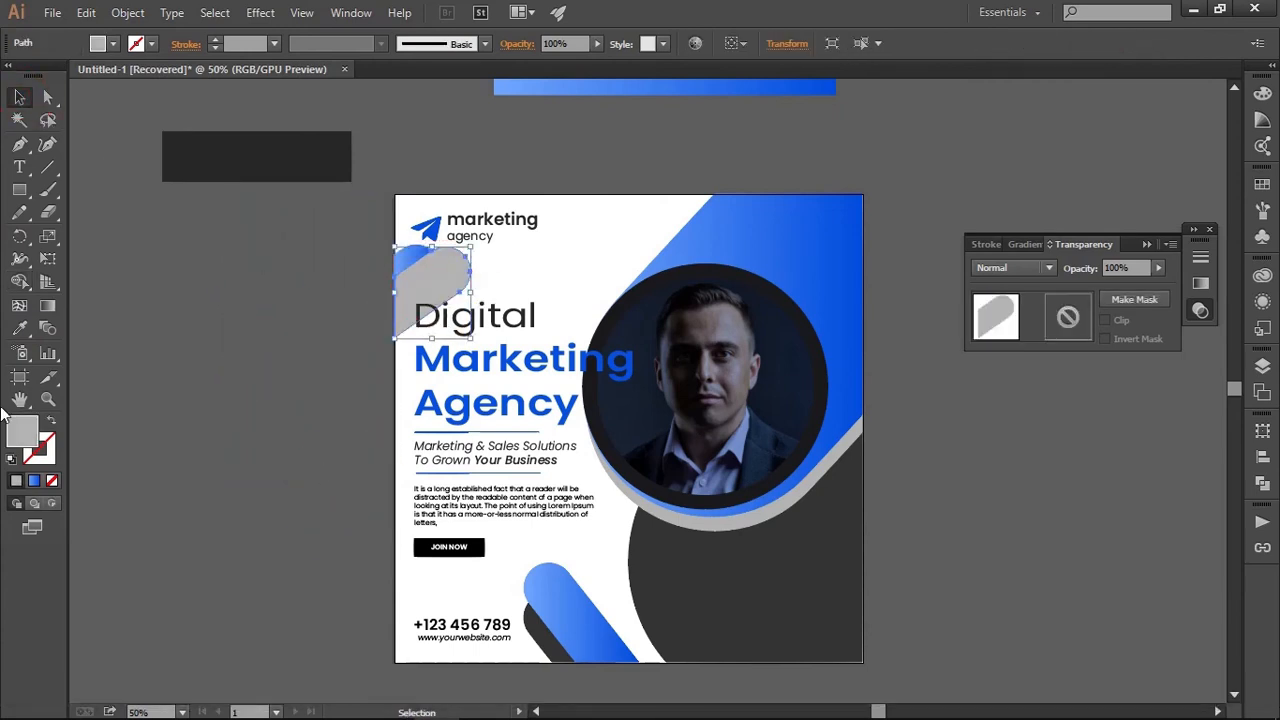
double_click(20, 440)
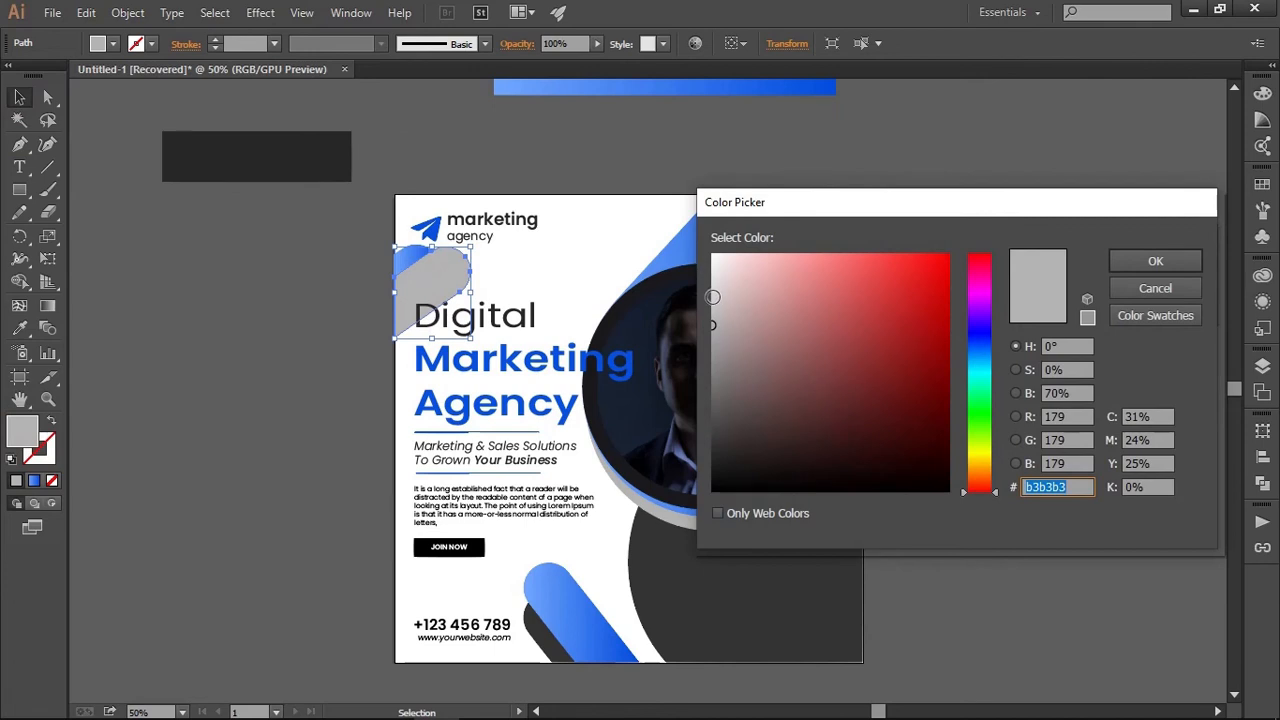
left_click(1155, 260)
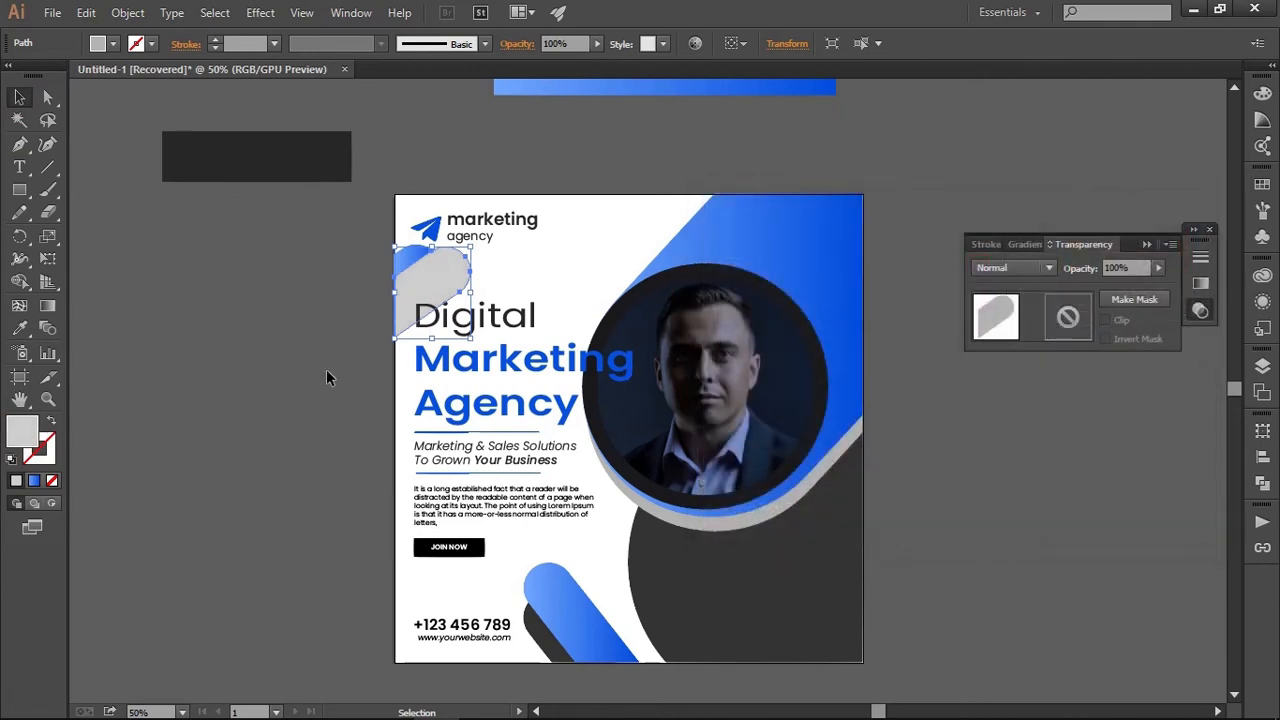
left_click(326, 378)
Fill the grey band below the circular photo with the lighter grey sampled from the upper front bar
left_click_drag(620, 526, 603, 489)
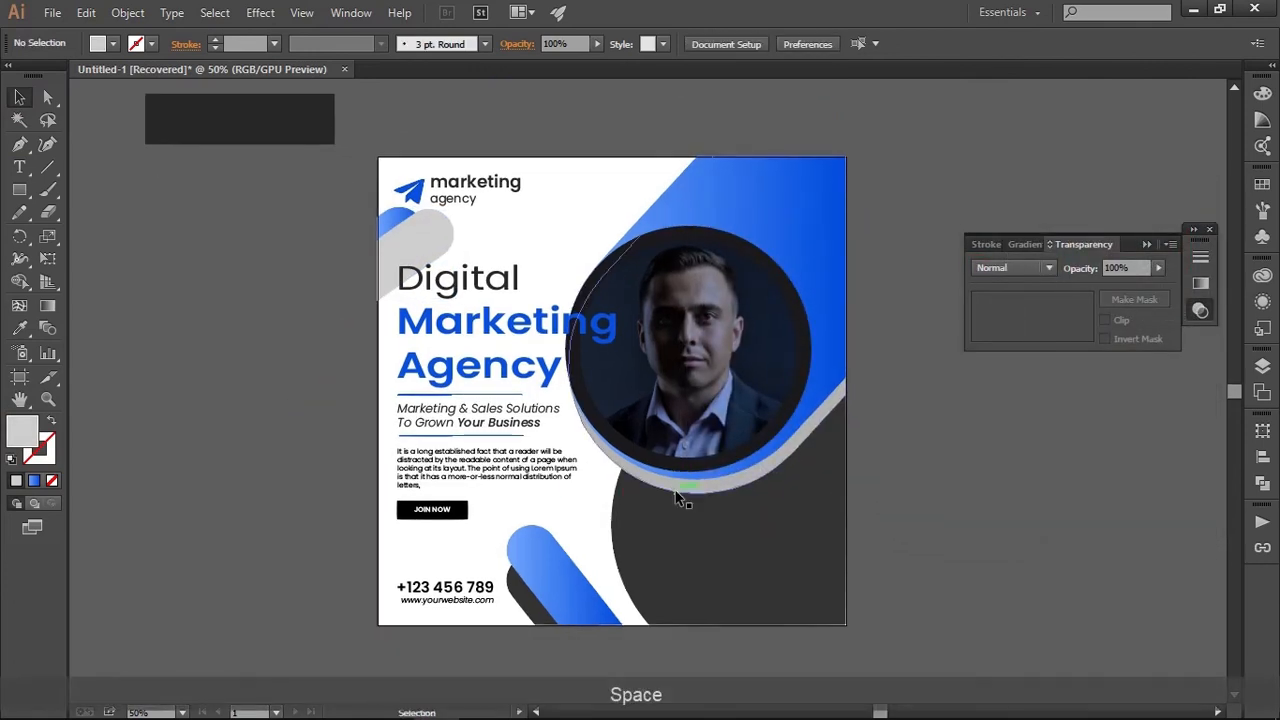
left_click(677, 494)
left_click(19, 328)
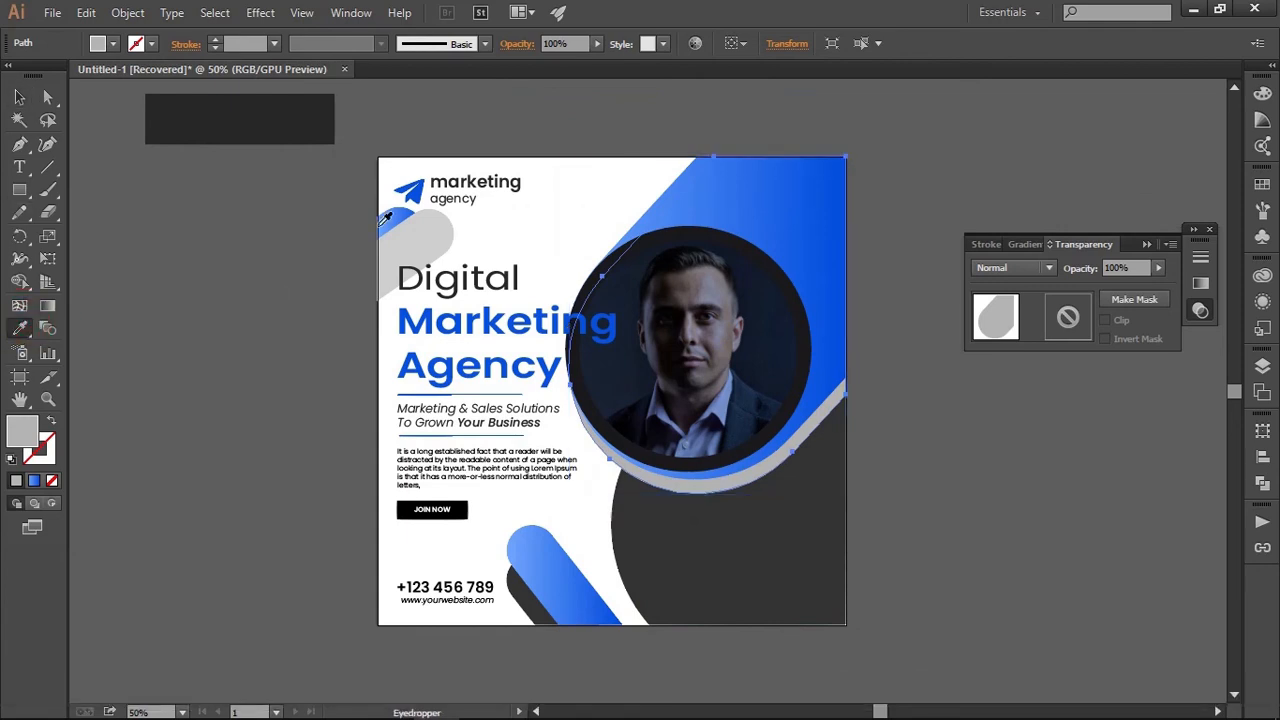
left_click(382, 222)
left_click(19, 96)
left_click(229, 274)
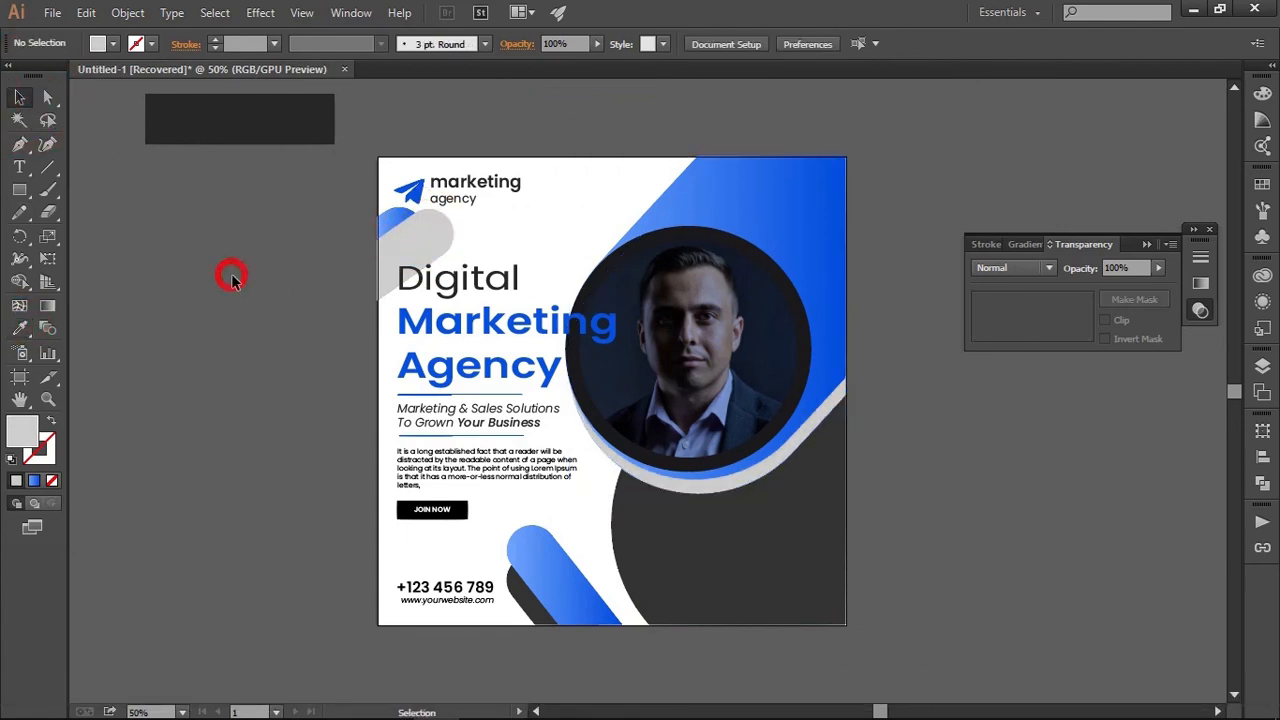
Move the phone number and website group onto the large dark grey shape in the post's lower right corner
left_click_drag(428, 577, 335, 445)
scroll(378, 437, "up", 1)
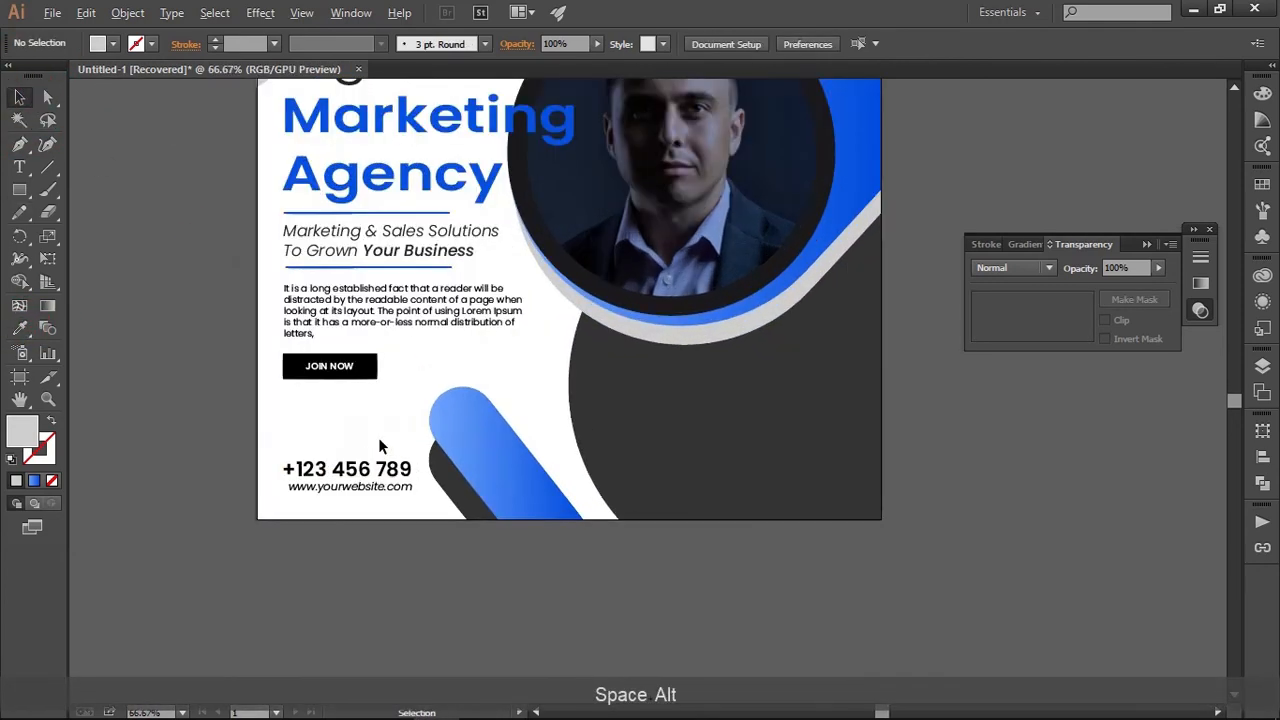
left_click(378, 482)
left_click_drag(378, 482, 803, 456)
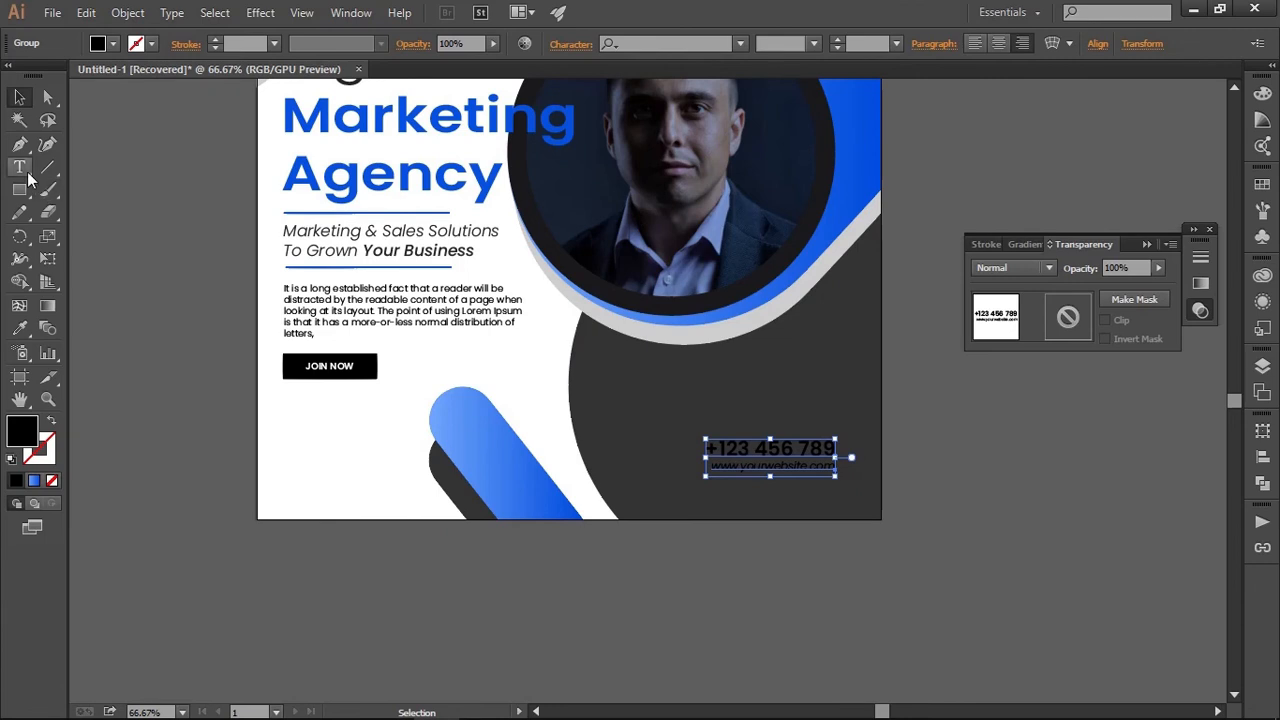
Recolour the phone number and website text white by sampling the post's white background
left_click(19, 328)
left_click(358, 433)
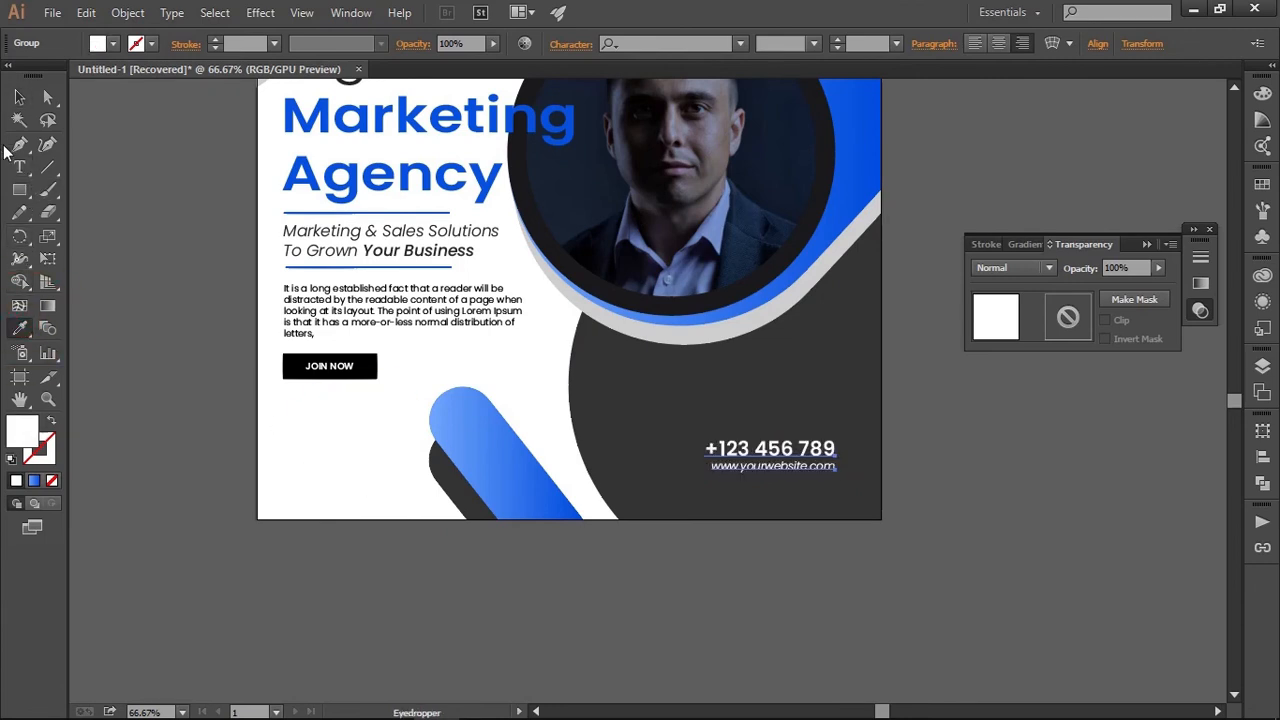
left_click(19, 97)
left_click(273, 534)
Move the JOIN NOW button straight down to Y 914.897 px, level with the contact details
scroll(311, 483, "up", 2)
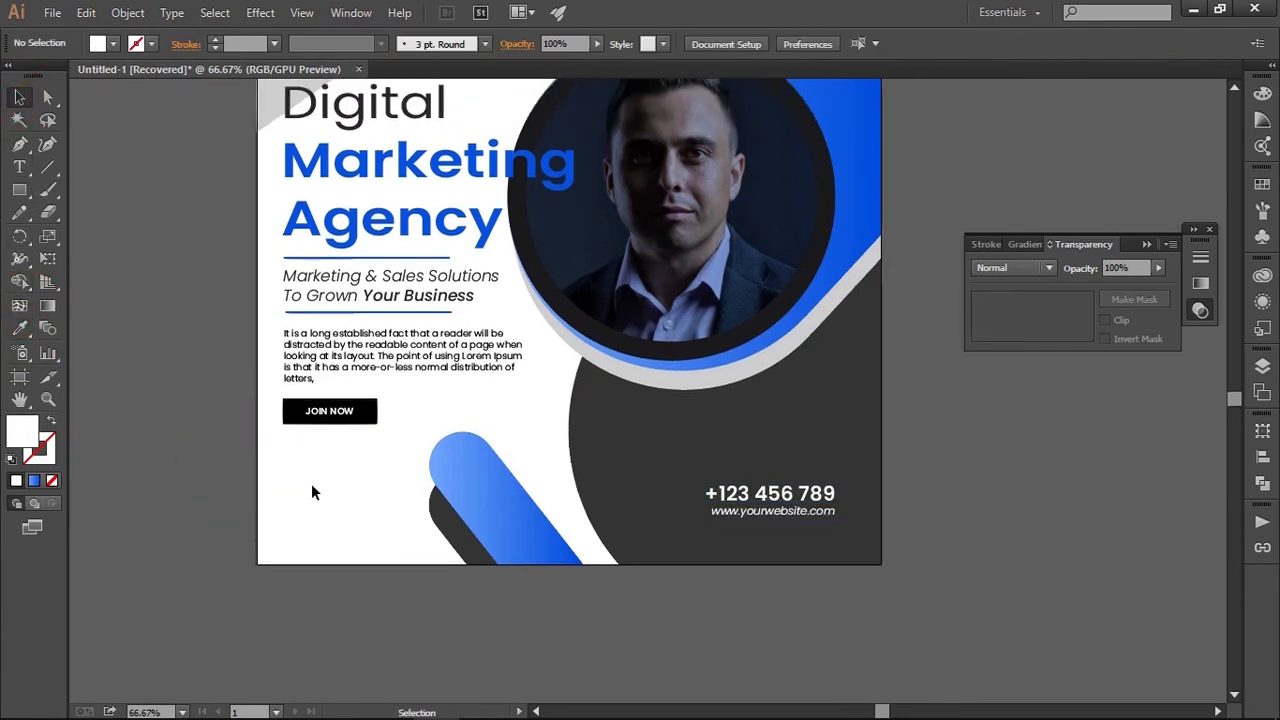
left_click(337, 446)
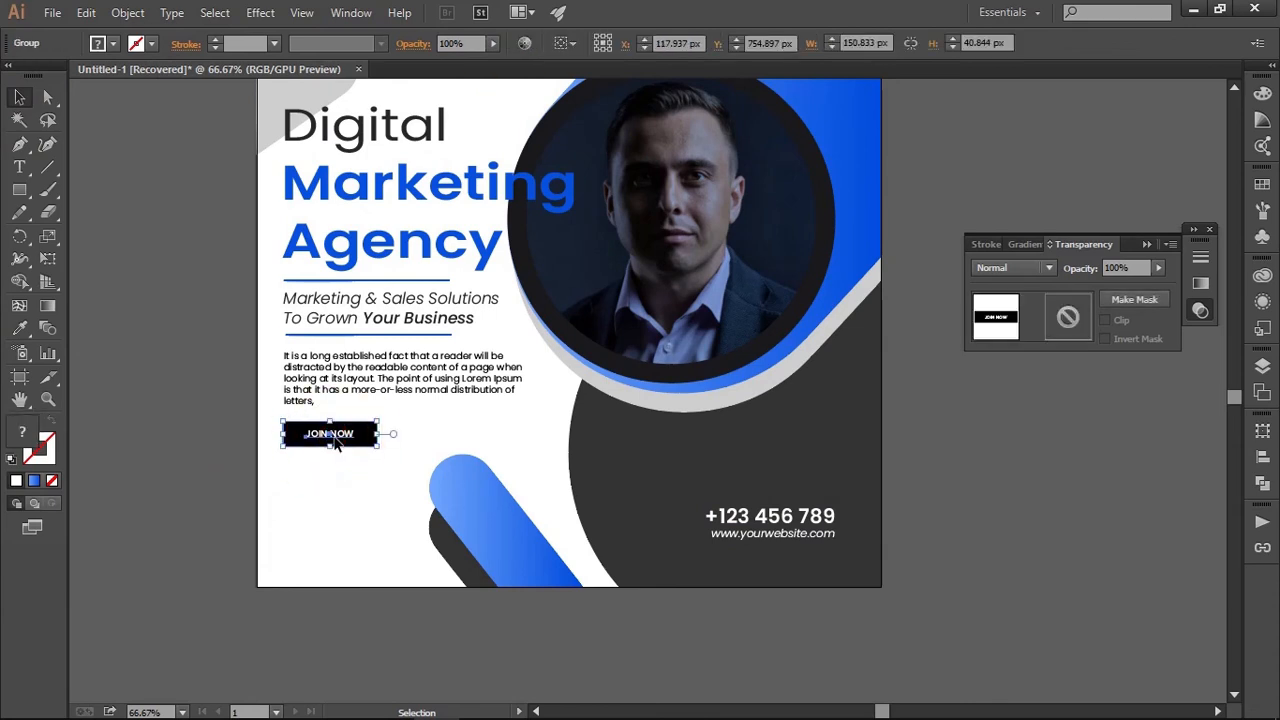
key("shift+Down")
key("shift+Down")
key("shift+Down")
key("shift+Down")
key("shift+Down")
key("shift+Down")
key("shift+Down")
key("shift+Down")
key("shift+Down")
key("shift+Down")
key("shift+Down")
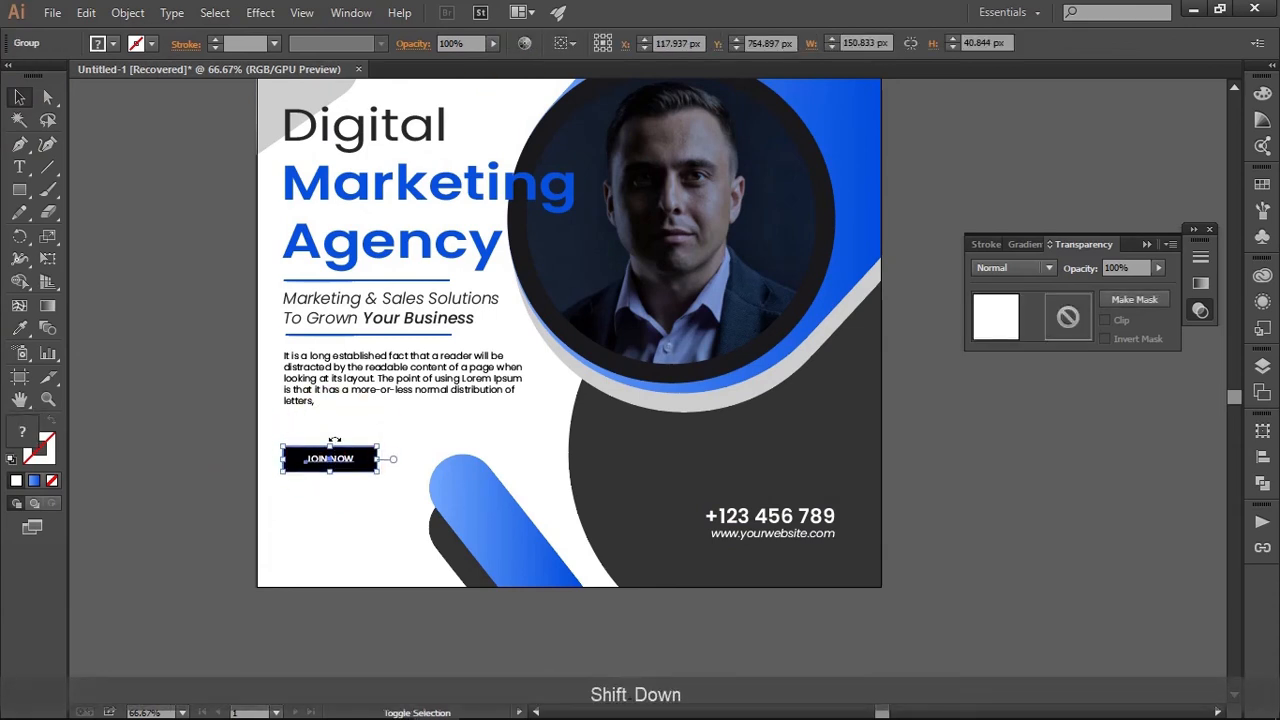
key("shift+Down")
key("shift+Down")
key("shift+Down")
key("shift+Down")
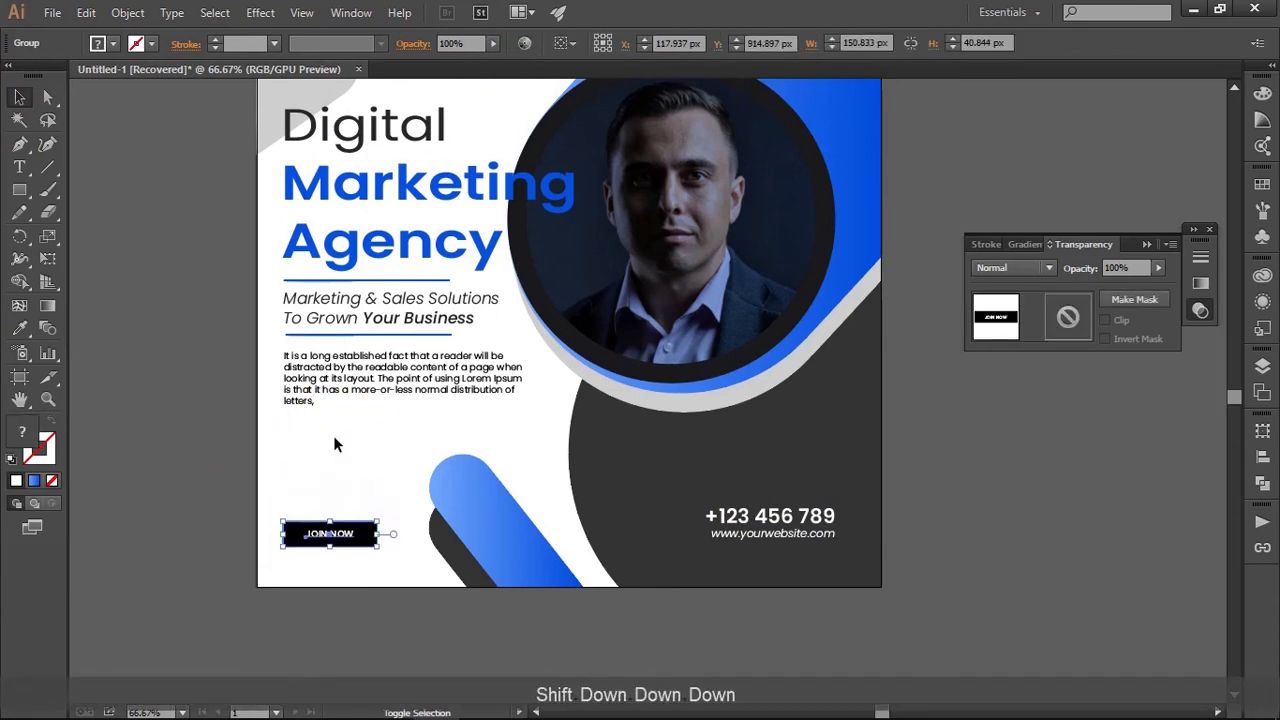
left_click(334, 437)
Select the headline, tagline, divider lines and paragraph together and nudge them slightly down
scroll(333, 448, "up", 2)
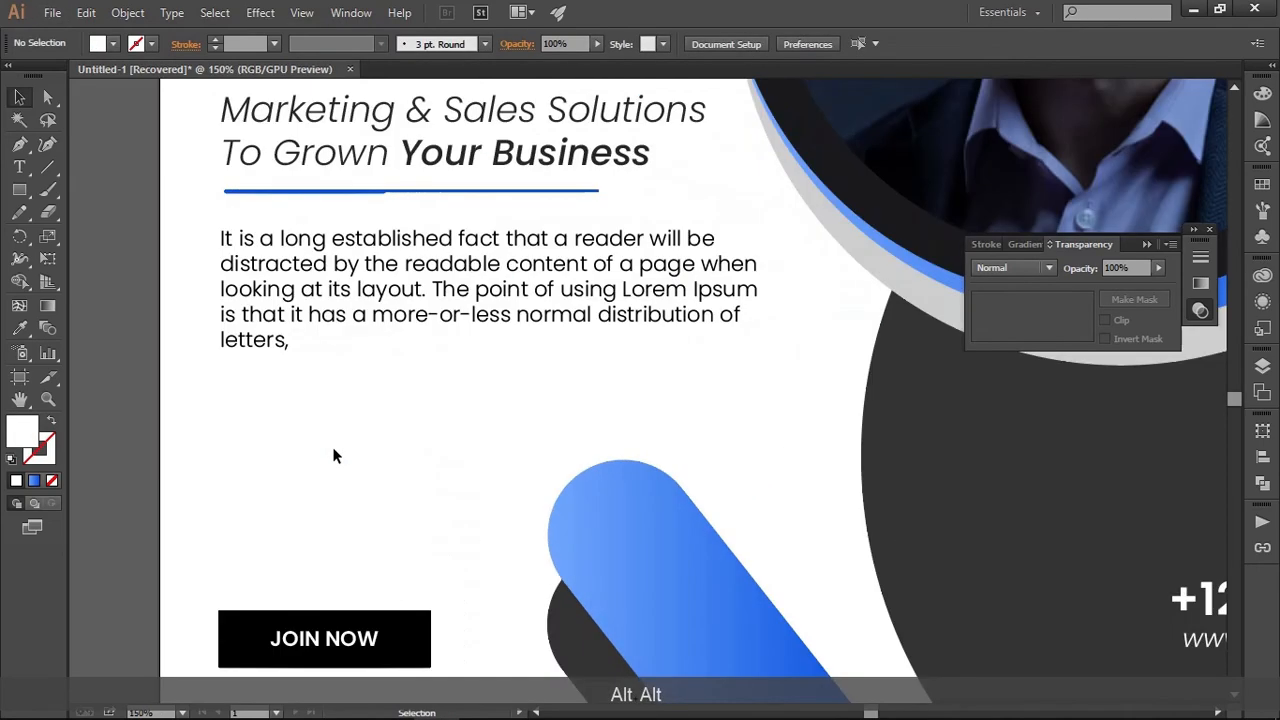
scroll(333, 449, "down", 3)
scroll(334, 456, "down", 1)
scroll(333, 451, "up", 2)
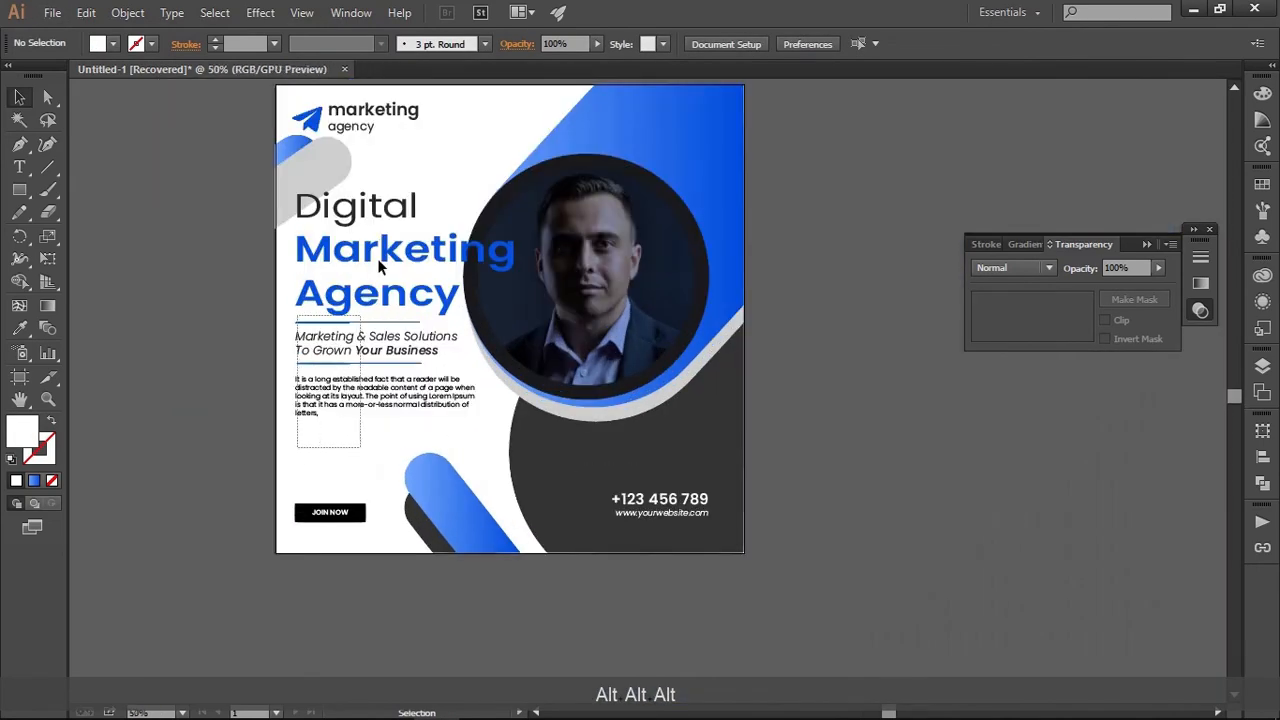
left_click(386, 216)
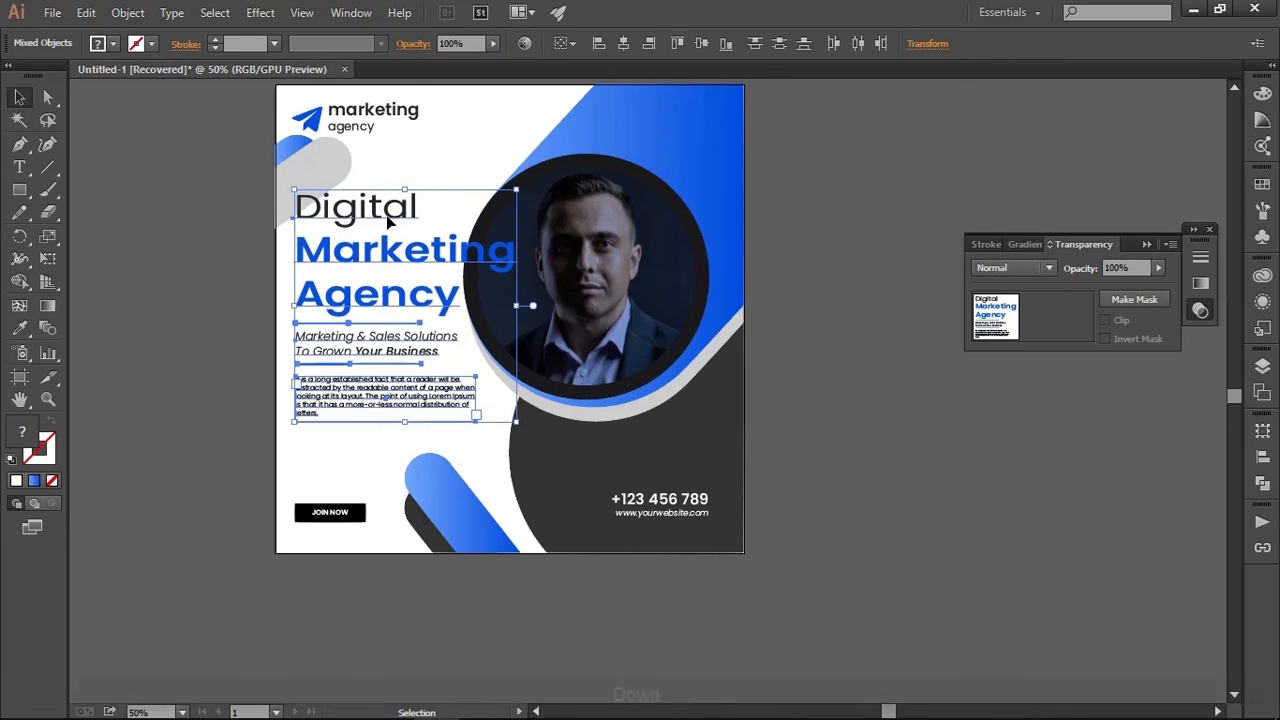
key("Down")
key("Down")
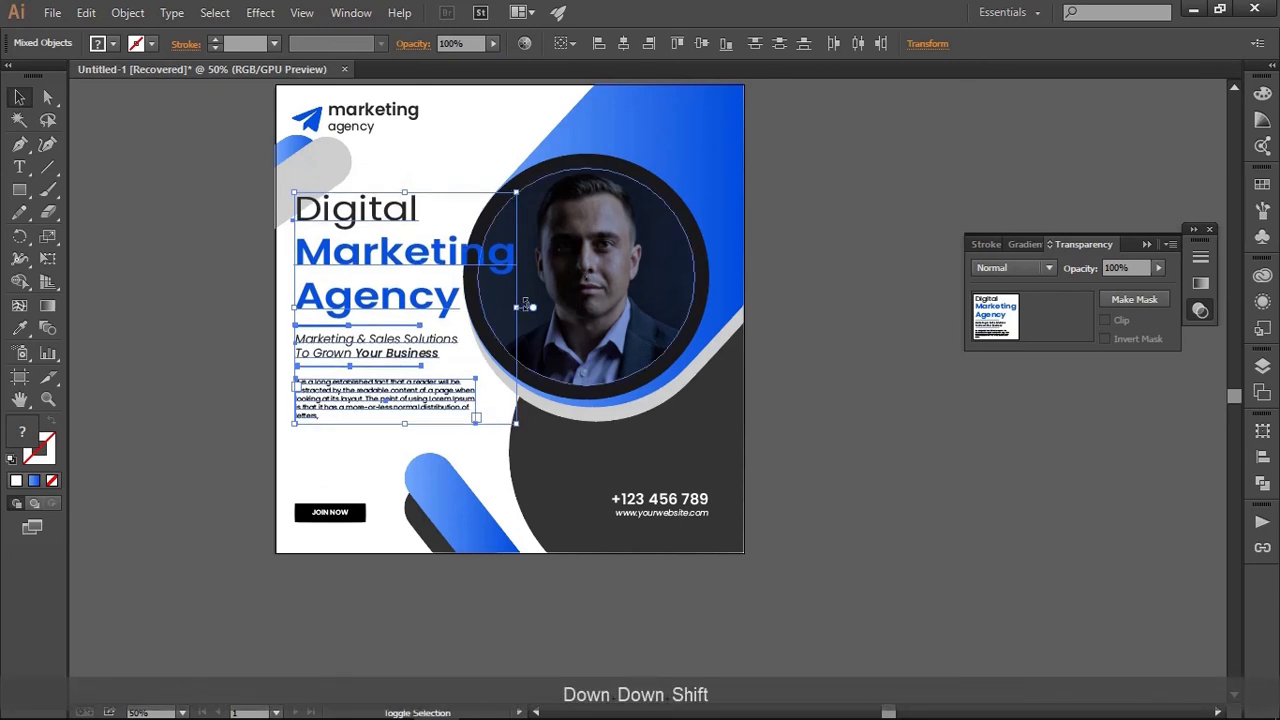
Scale the headline, tagline, divider lines and paragraph up slightly together, keeping their proportions and left alignment and leaving out the photo
left_click(520, 310, "shift")
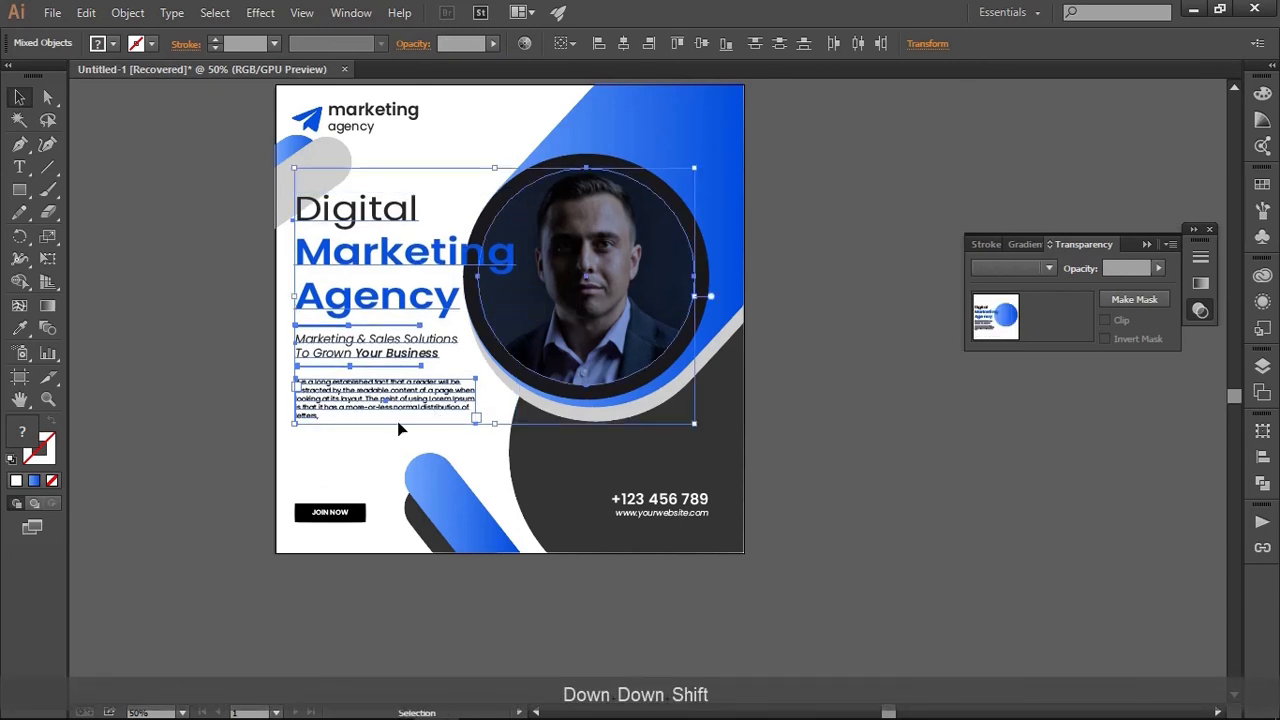
left_click(326, 435)
left_click_drag(294, 433, 363, 206)
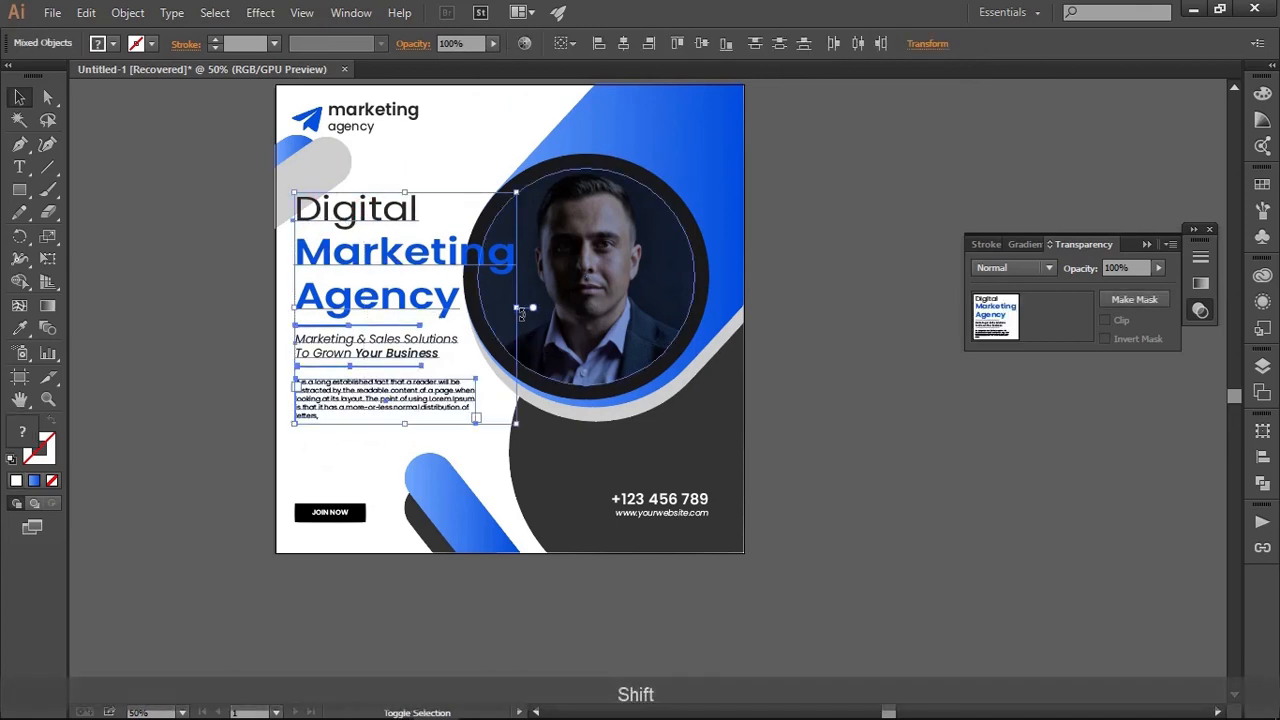
mouse_move(520, 310)
left_mouse_down()
mouse_move(546, 310)
mouse_move(531, 314)
left_mouse_up()
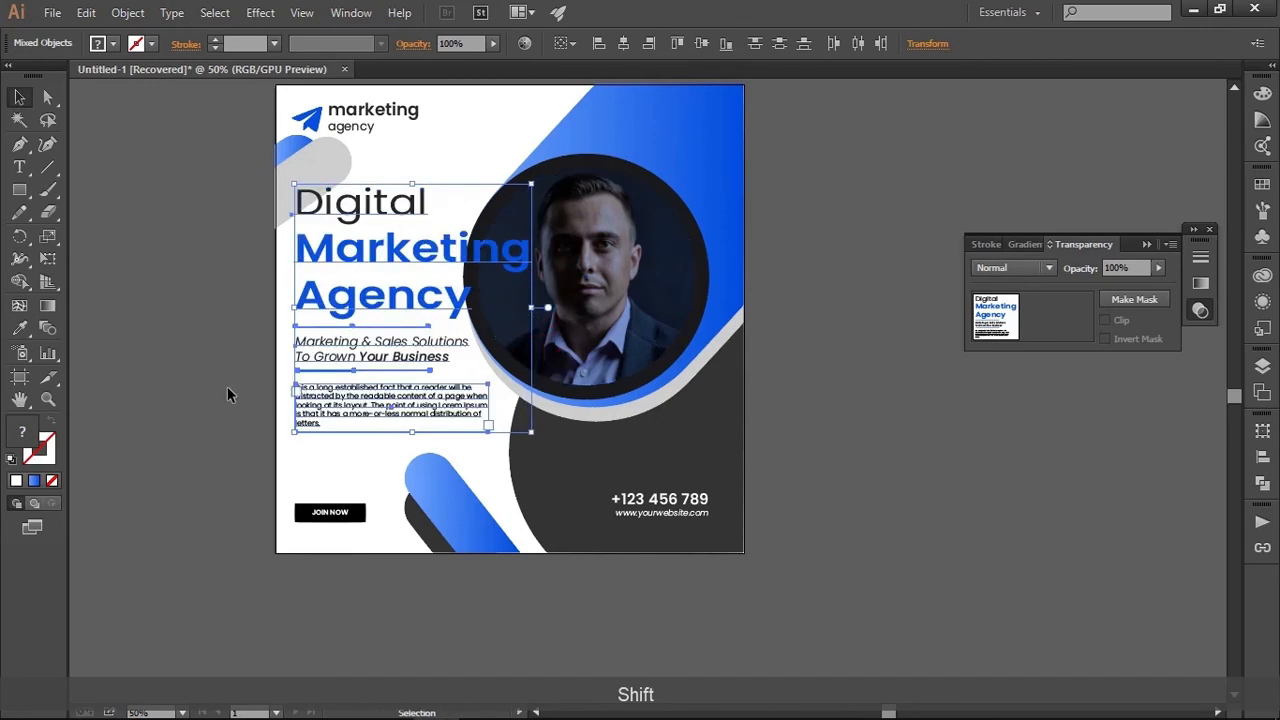
left_click(278, 432)
Enlarge the paragraph's text frame slightly so its lines run wider
left_click_drag(323, 449, 366, 423)
scroll(367, 432, "up", 2)
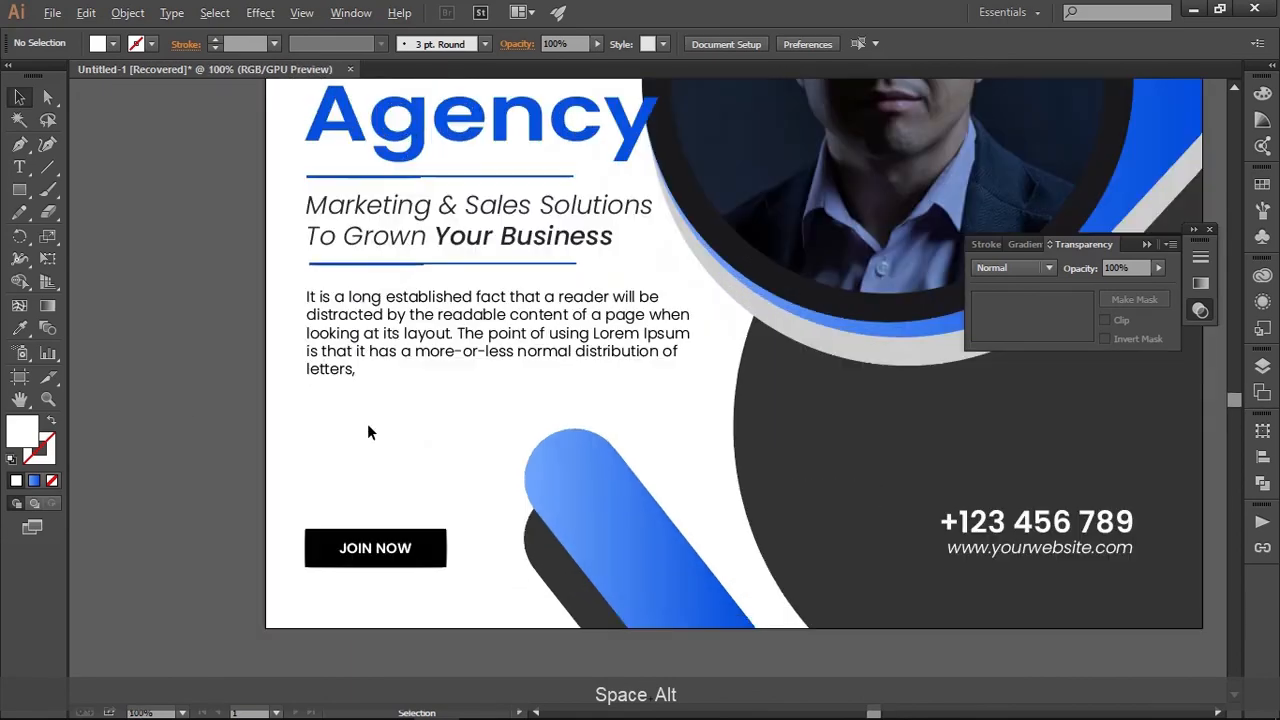
left_click(523, 353)
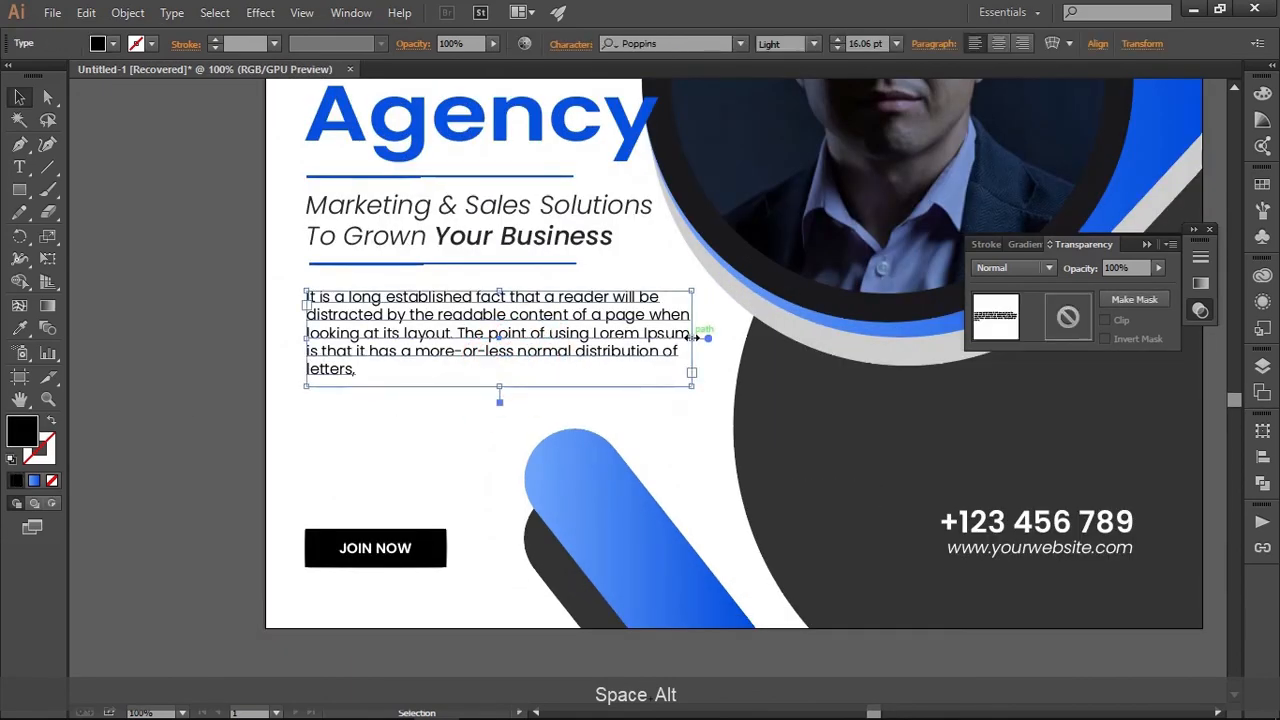
left_click_drag(697, 338, 720, 338)
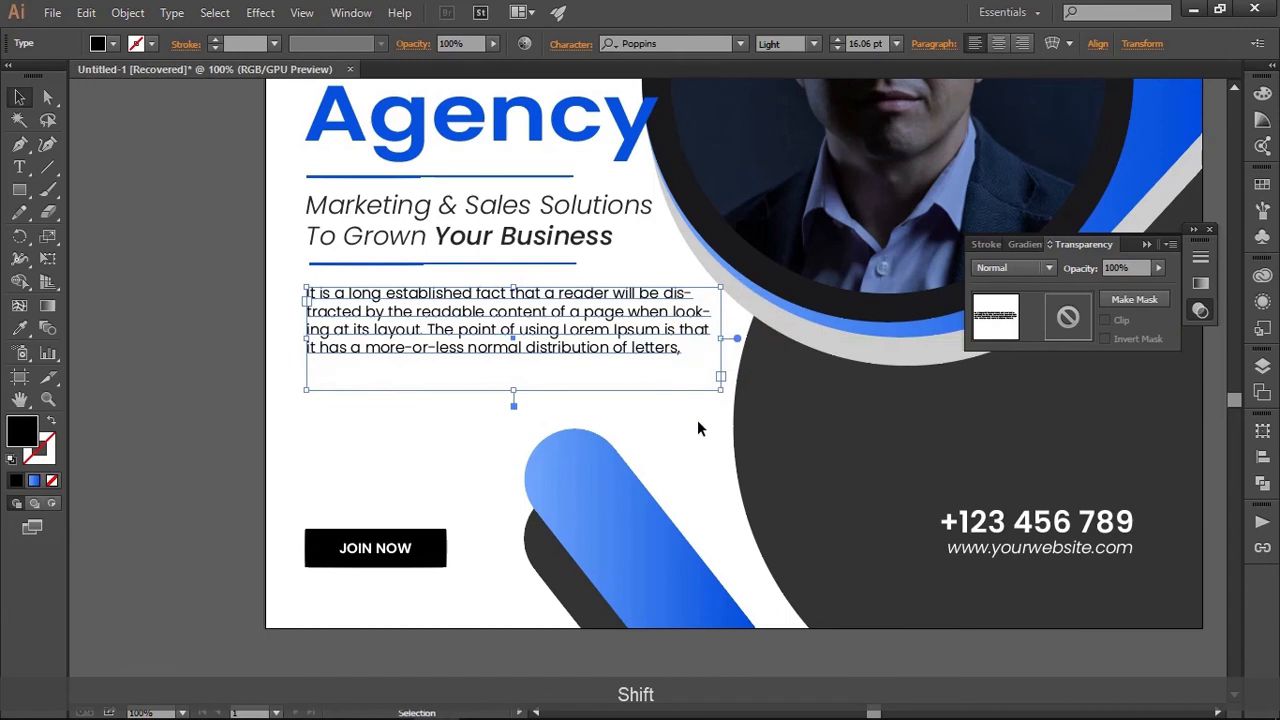
left_click(514, 391)
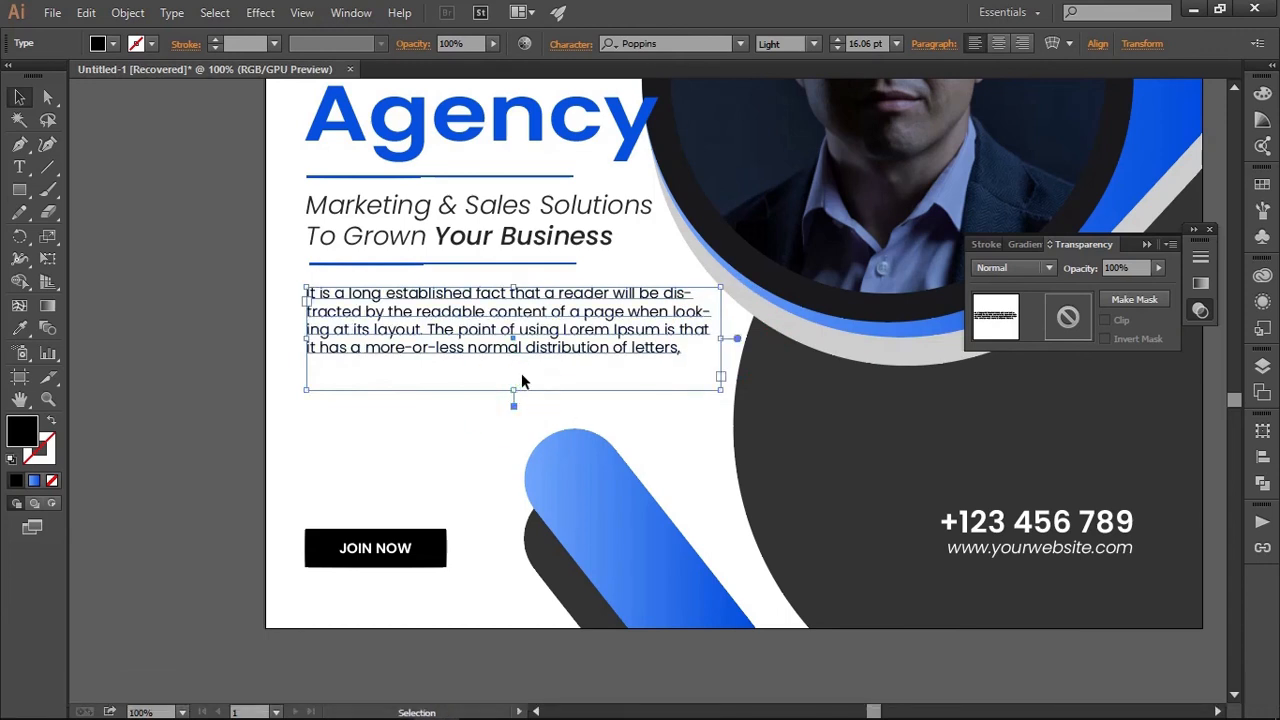
Set the font size of the whole paragraph to 18 pt
double_click(521, 347)
triple_click(521, 347)
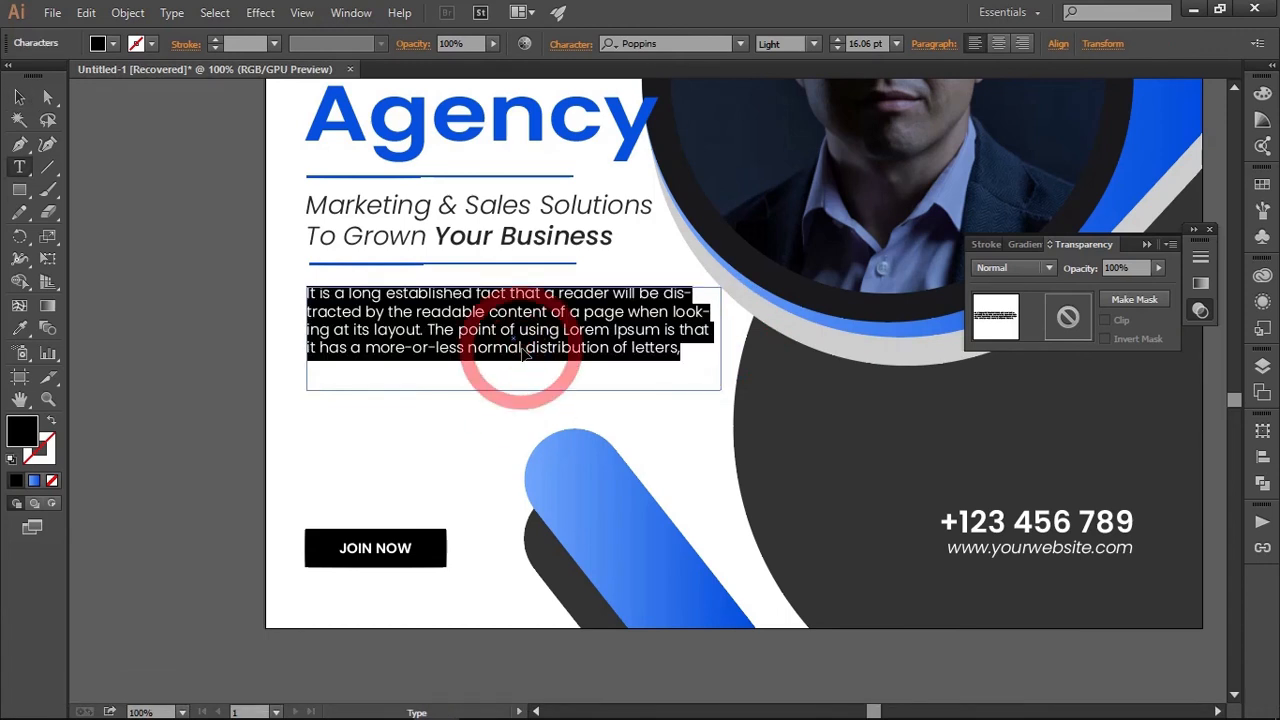
left_click(838, 40)
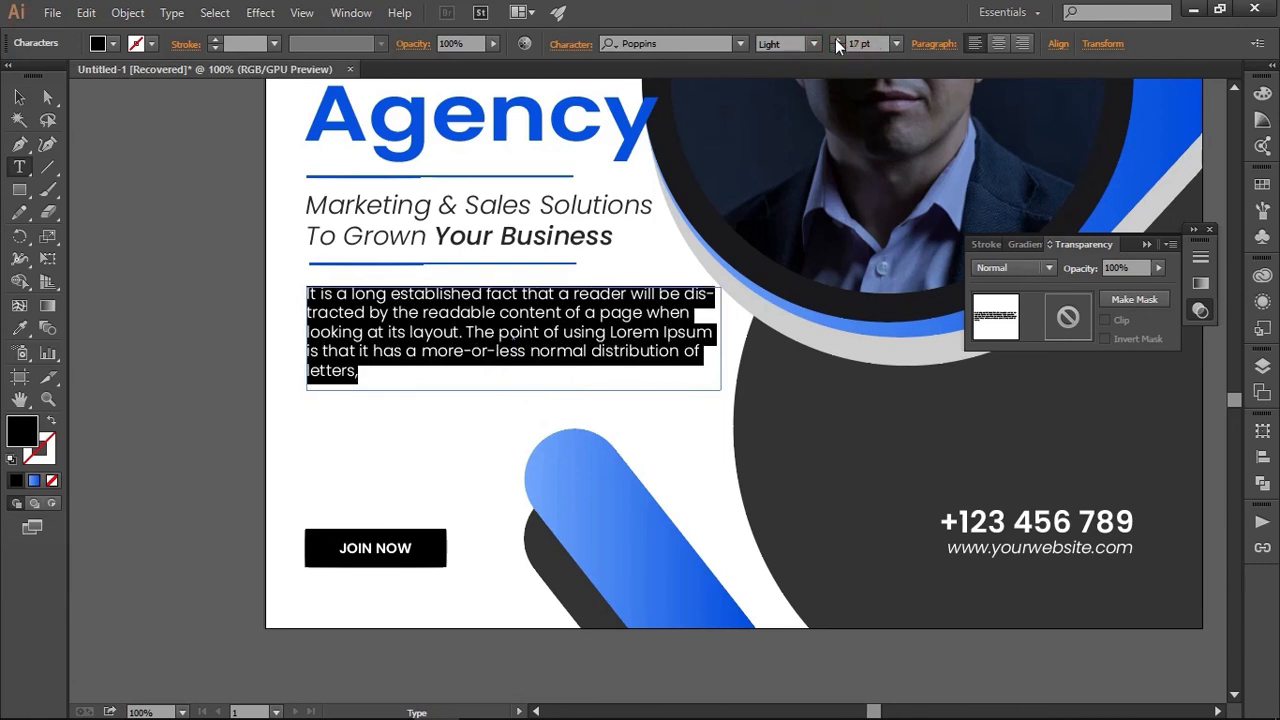
left_click(836, 39)
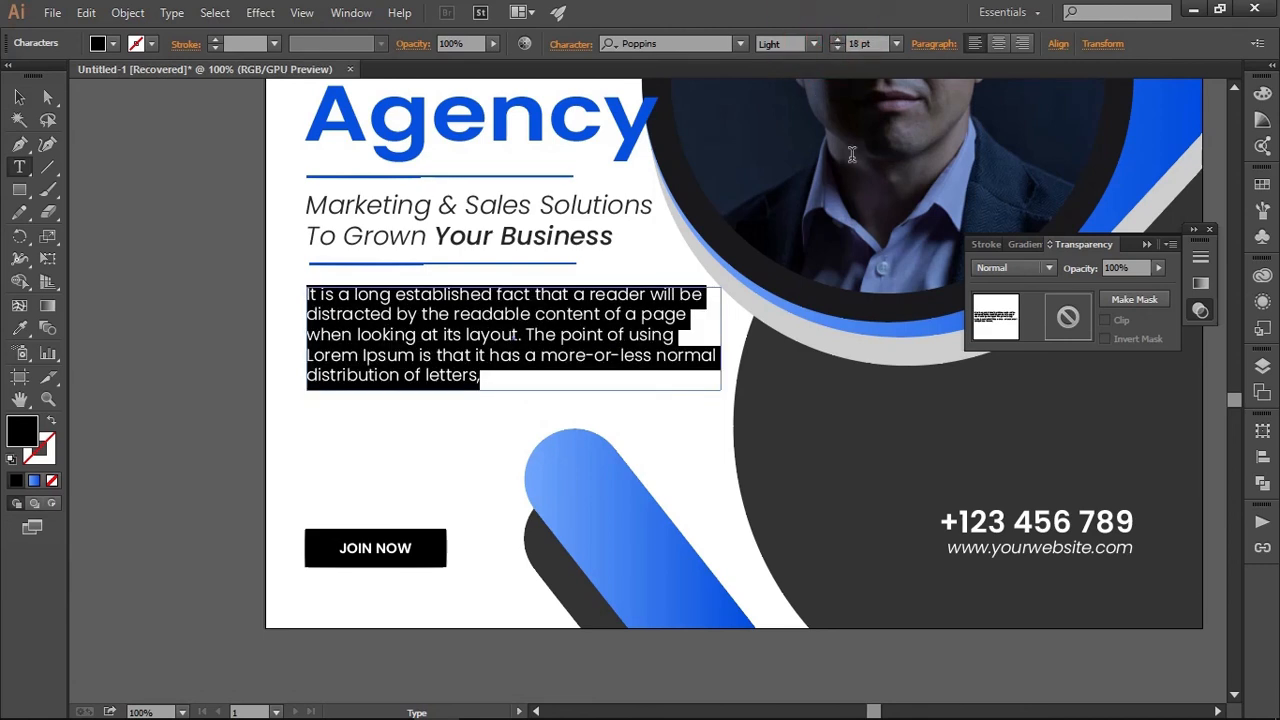
left_click(19, 96)
left_click(206, 289)
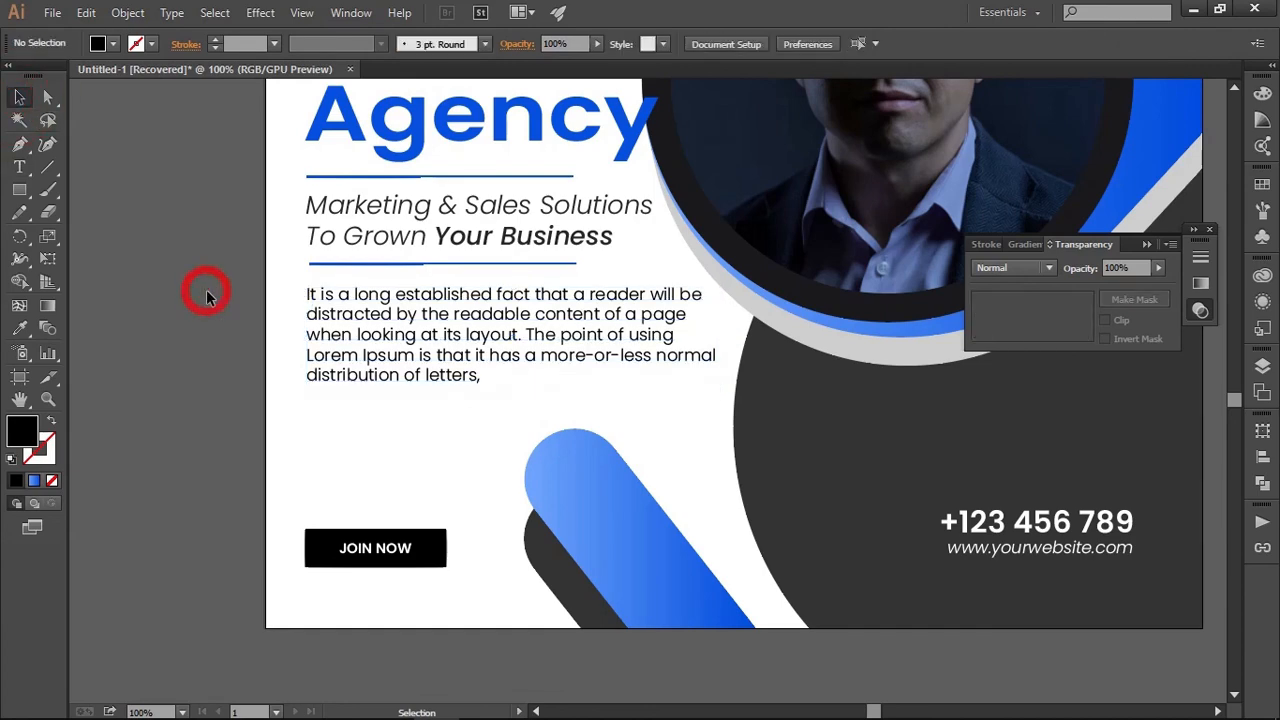
Delete the spare blue gradient rectangle and the spare dark rectangle lying outside the artboard
scroll(204, 300, "down", 2, "alt")
left_click_drag(347, 349, 473, 514)
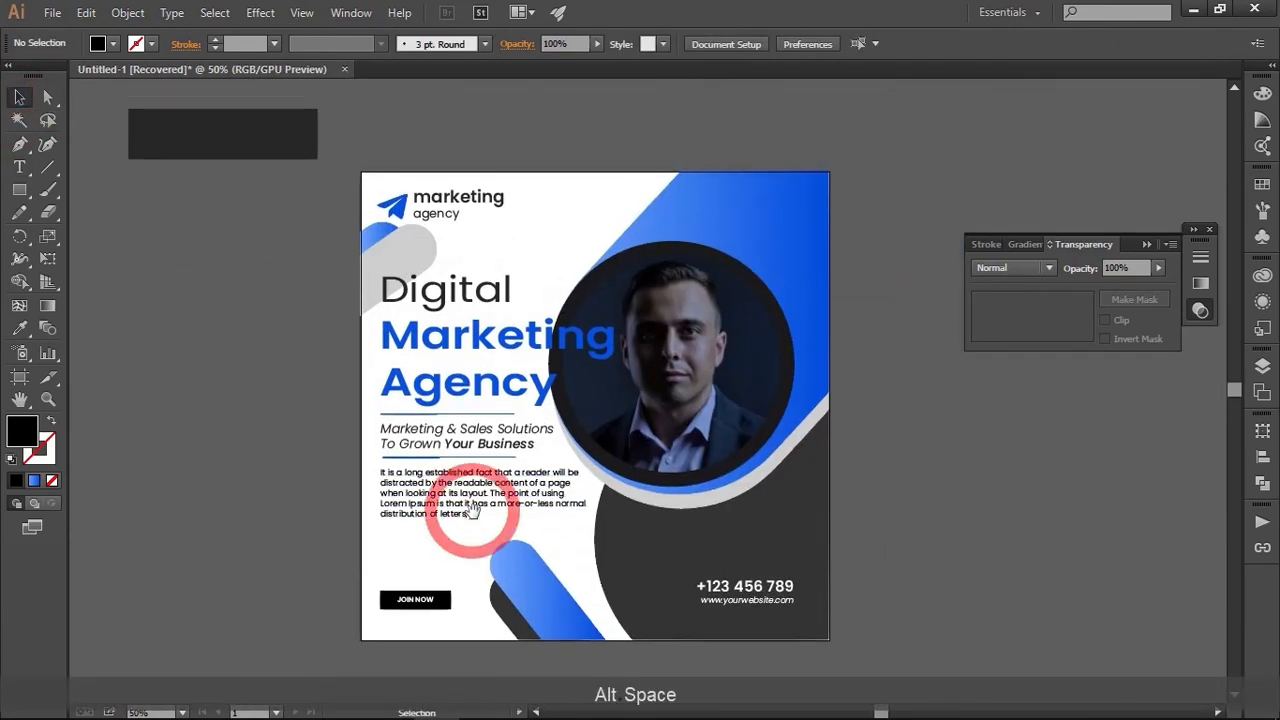
scroll(473, 514, "down", 2, "alt")
left_click(543, 271)
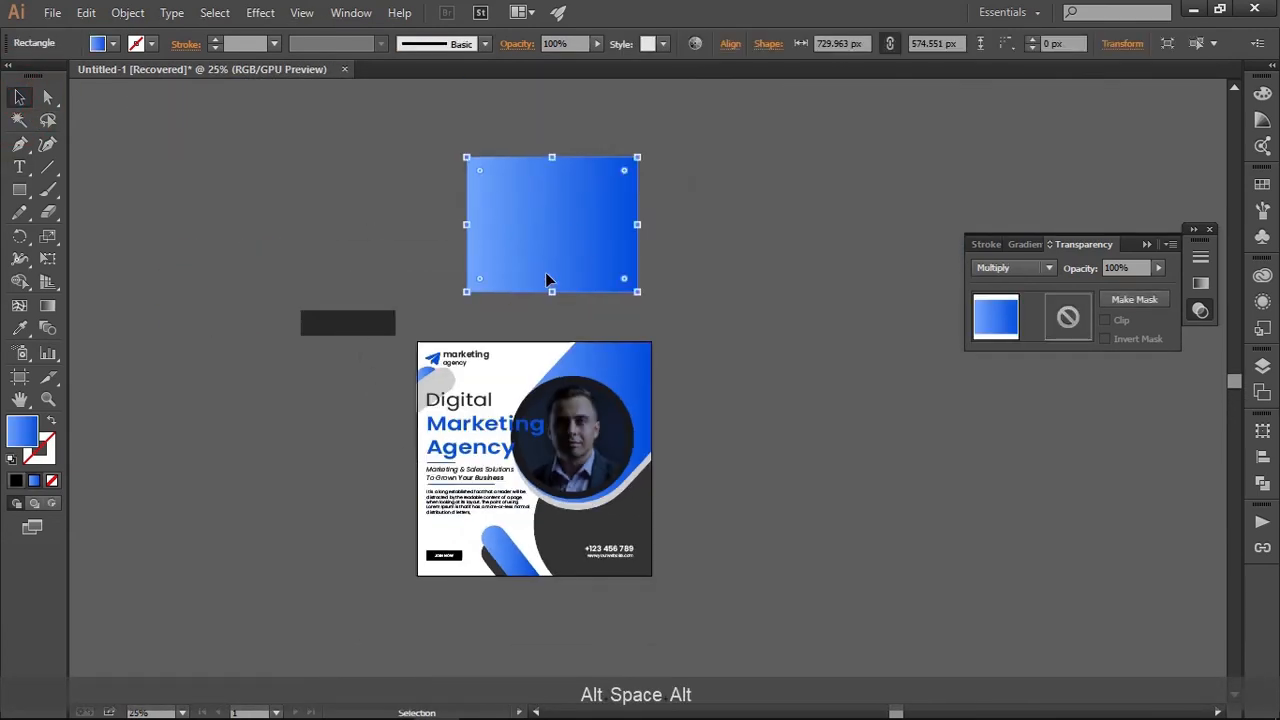
key("Delete")
left_click(317, 334)
key("Delete")
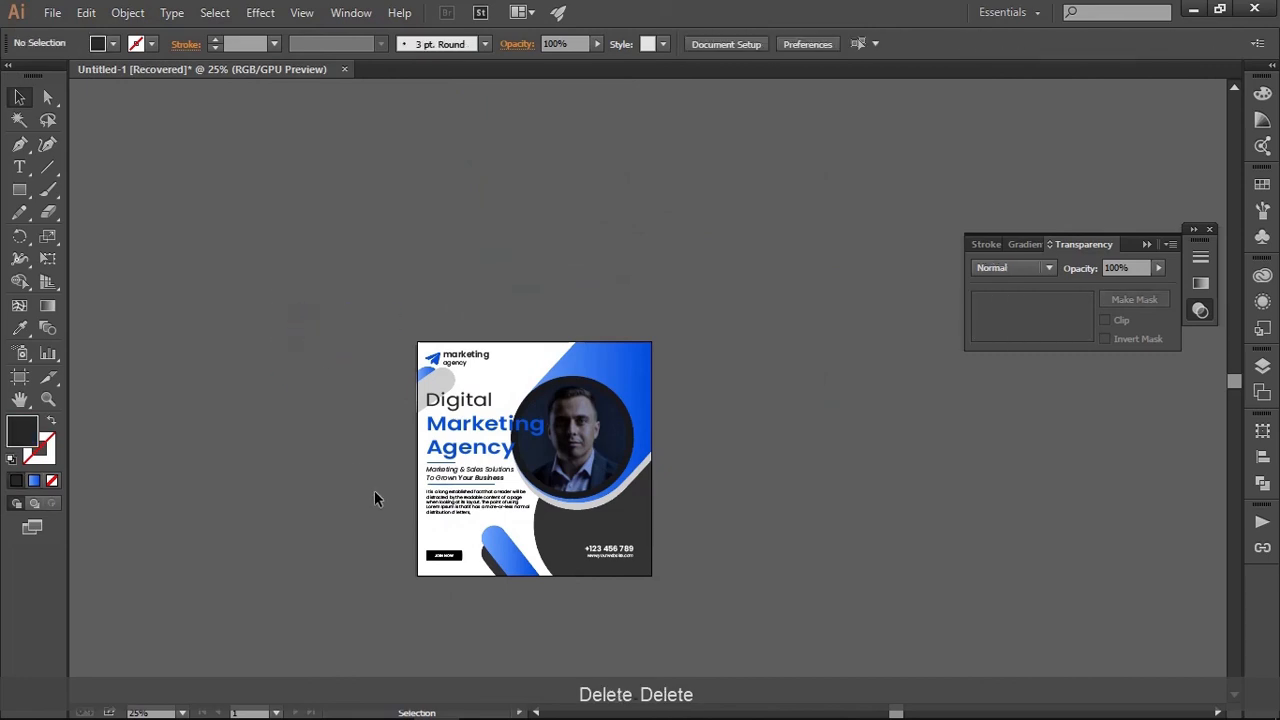
Create a rectangle 1000 px wide and 1000 px high over the post
scroll(385, 517, "up", 1, "alt")
left_click_drag(371, 506, 306, 449)
scroll(309, 437, "up", 1, "alt")
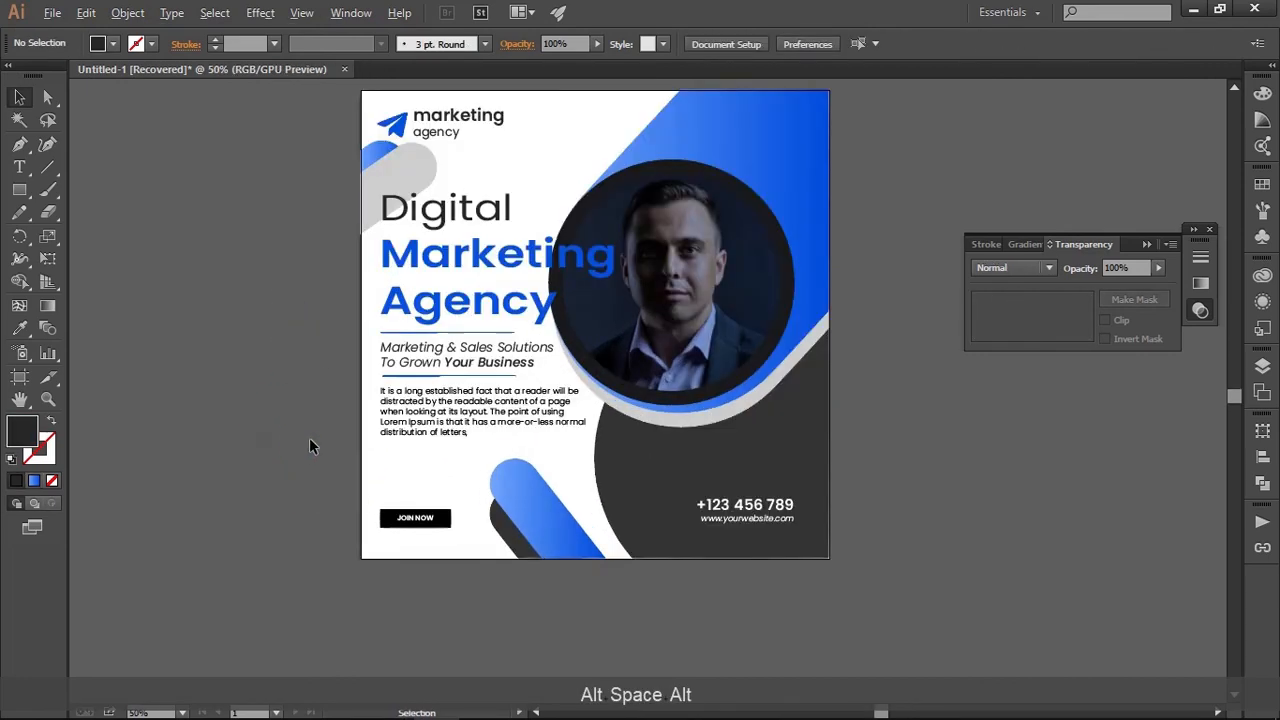
left_click(19, 189)
left_click(216, 262)
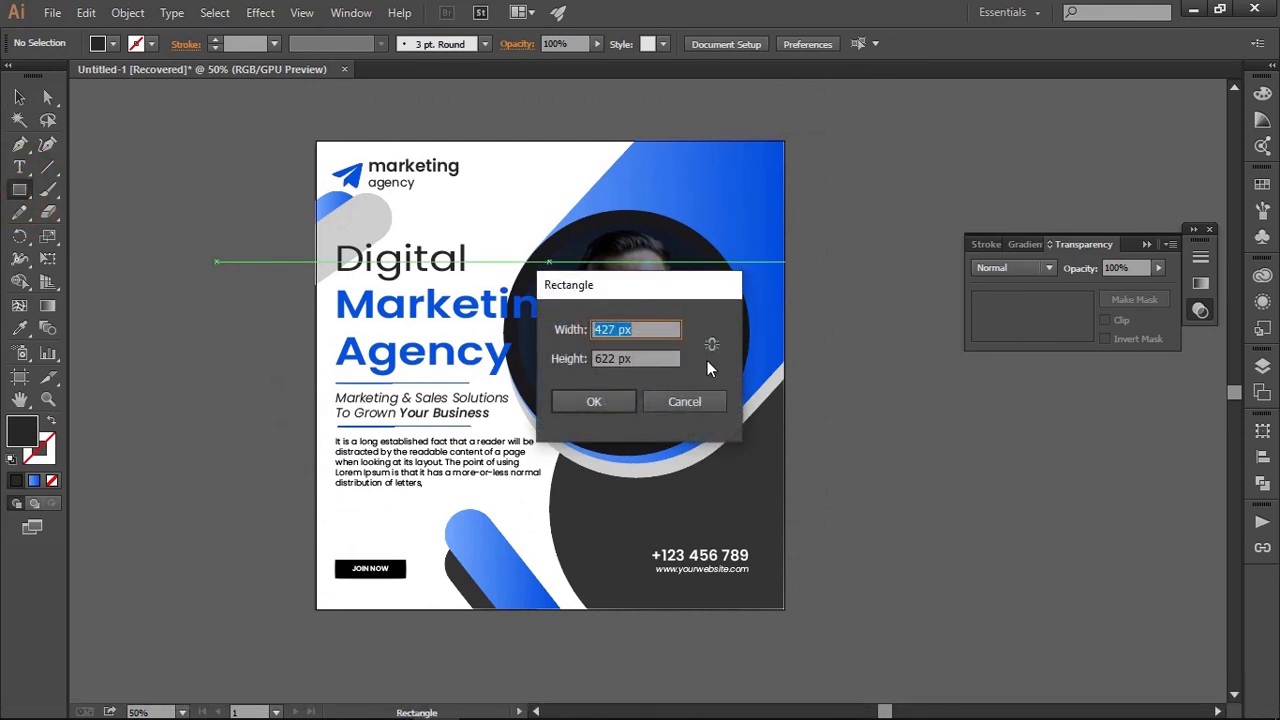
type("1000")
key("Tab")
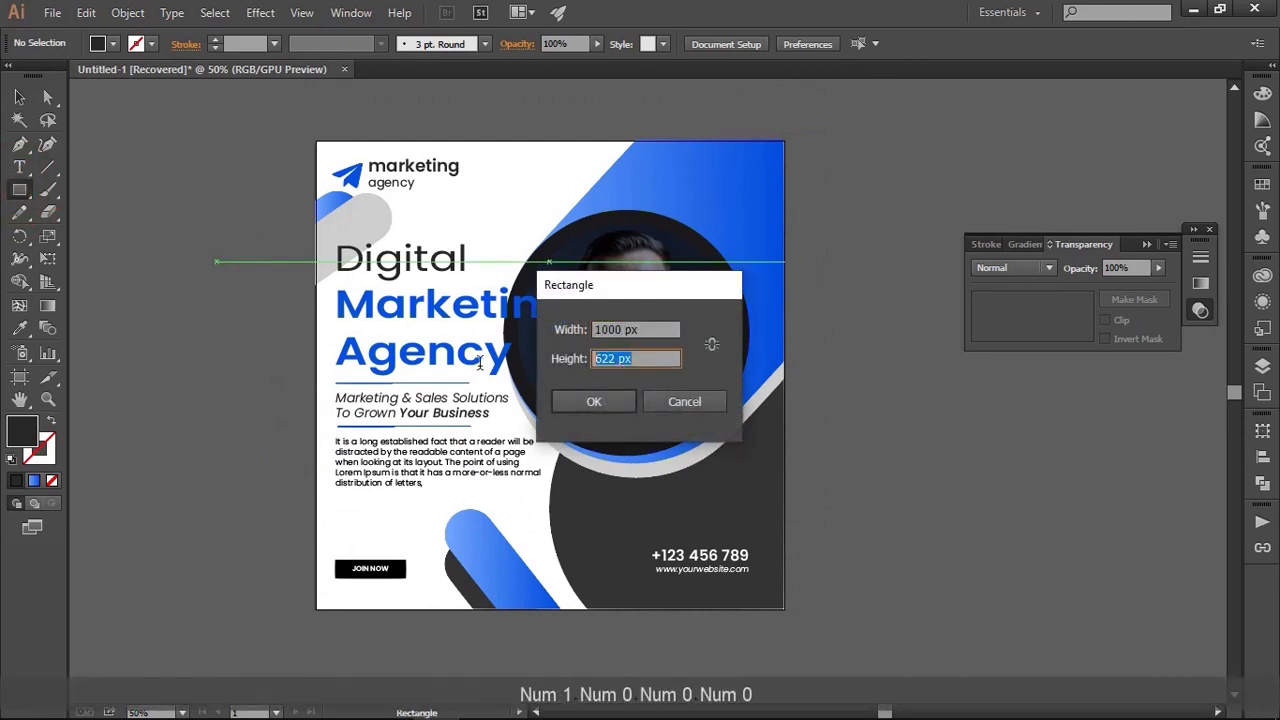
type("1000")
left_click(598, 401)
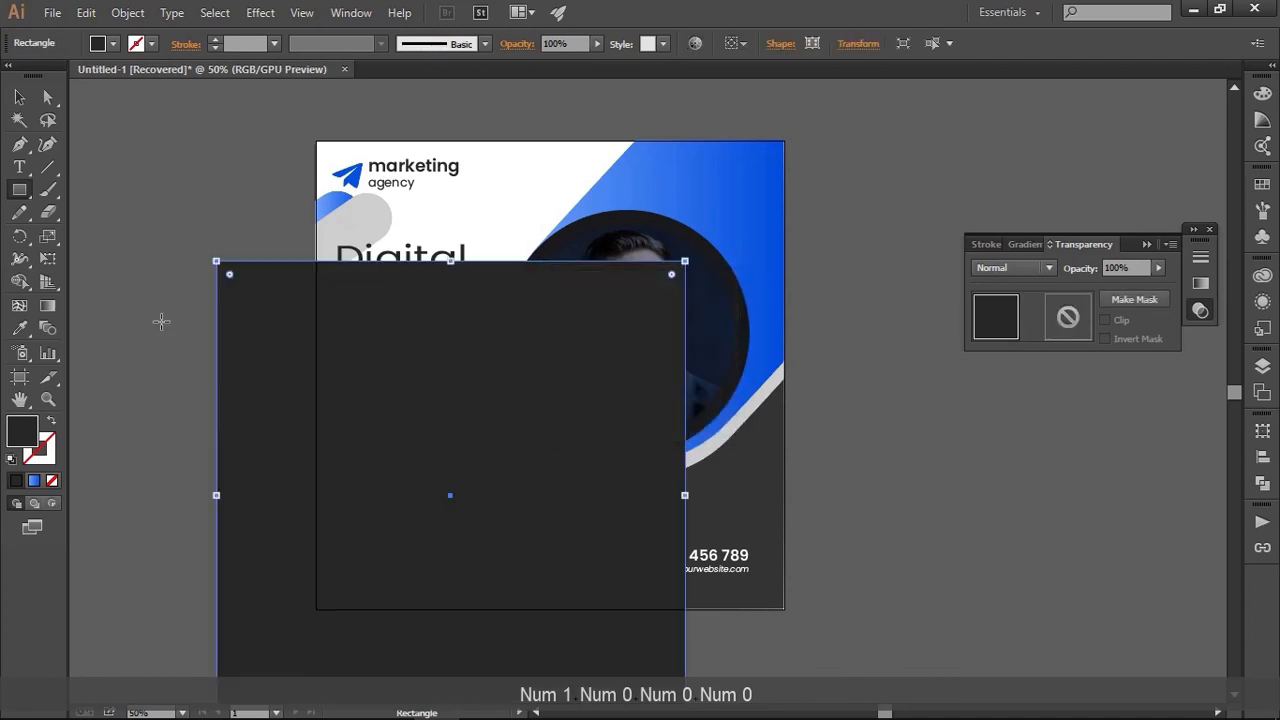
Fill the new square with white
left_click(22, 98)
left_click(99, 43)
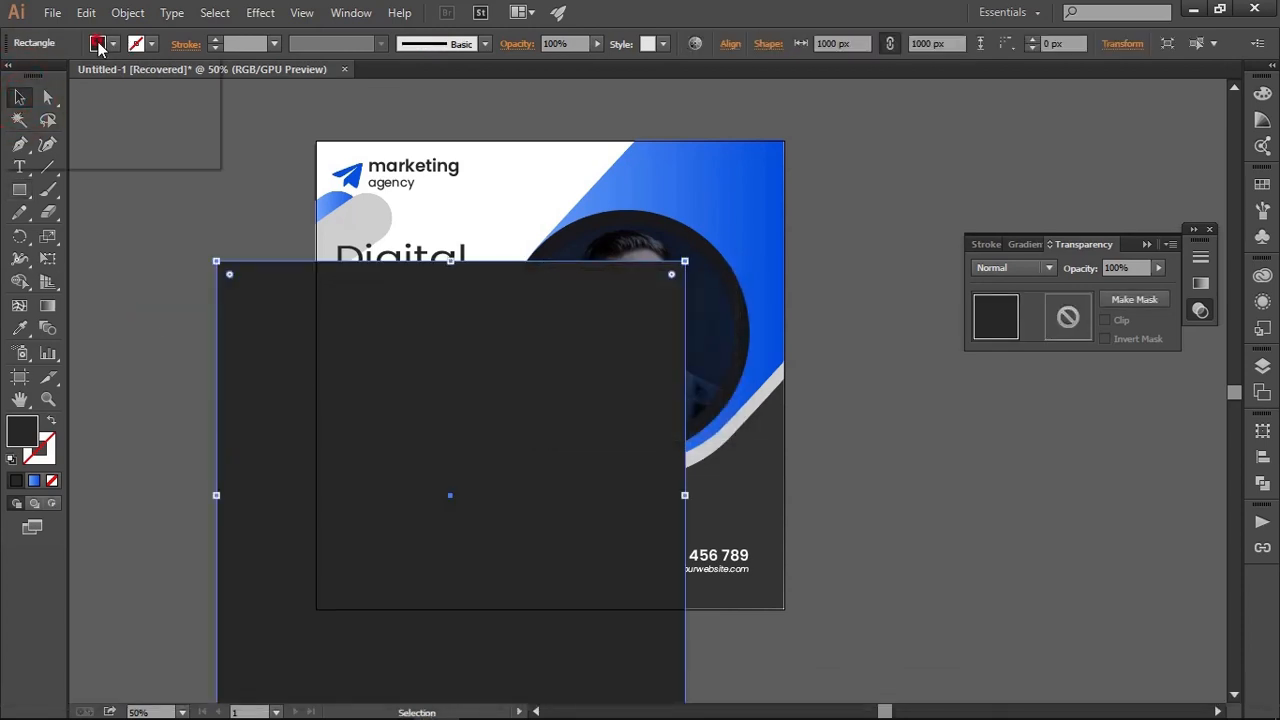
left_click(39, 74)
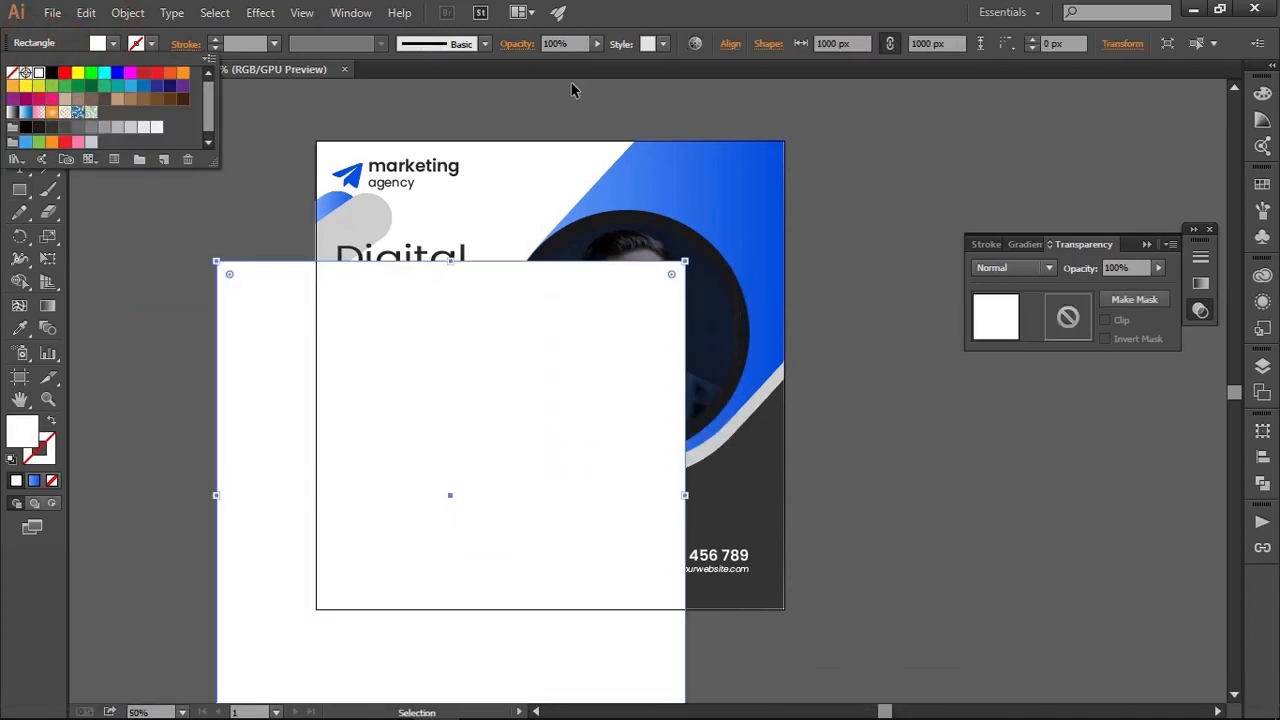
Align the white square to the artboard, centred both horizontally and vertically
left_click(730, 45)
left_click(711, 193)
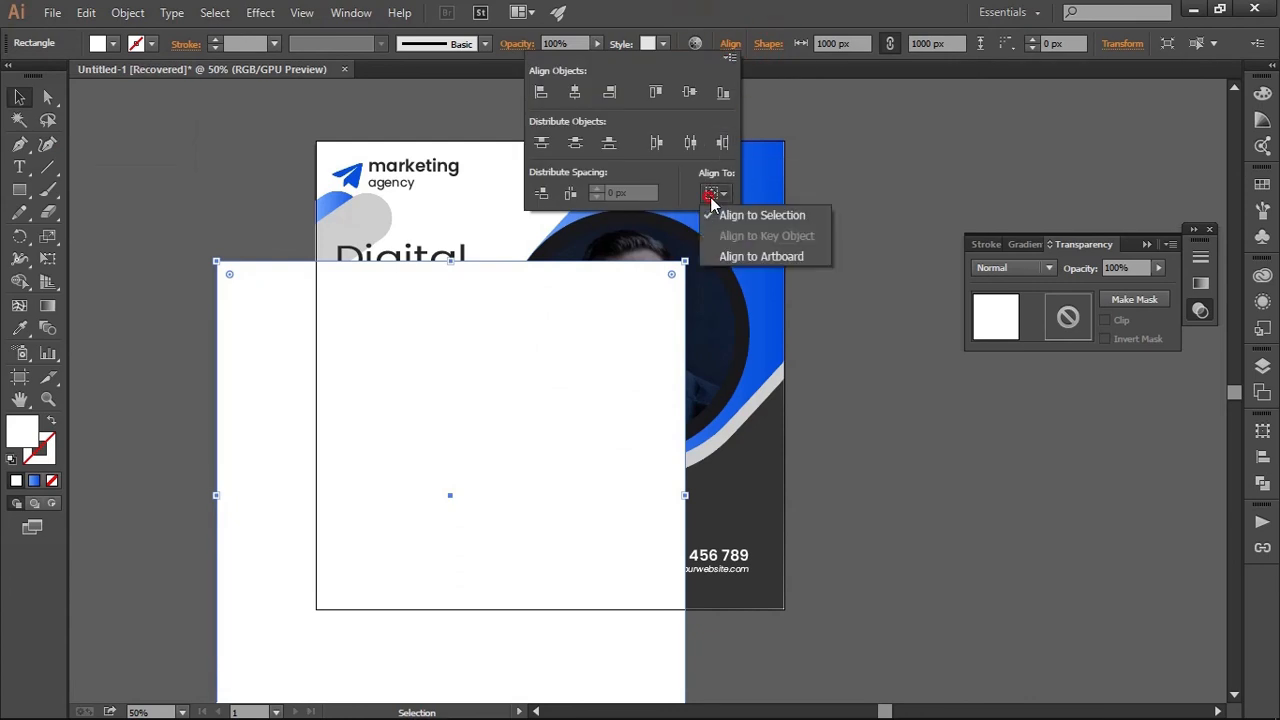
left_click(737, 256)
left_click(576, 93)
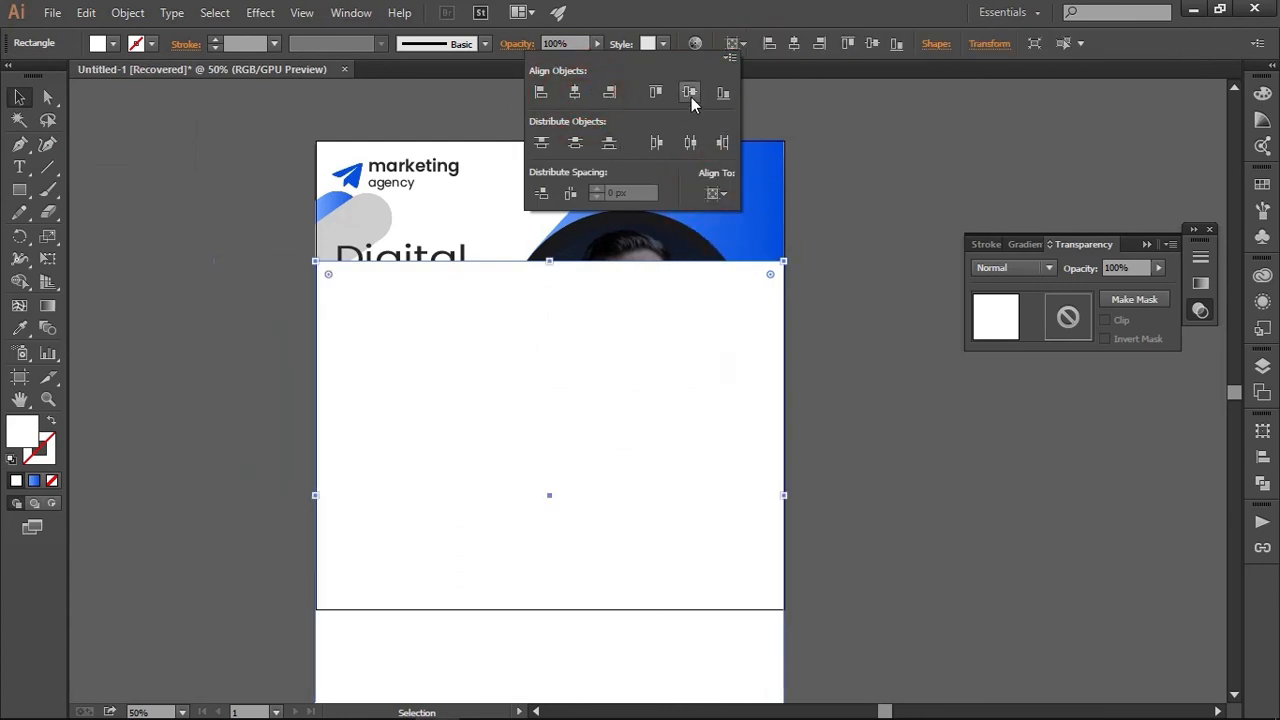
left_click(690, 94)
Send the white square to the back, behind all the post's artwork, and deselect it
left_click(20, 95)
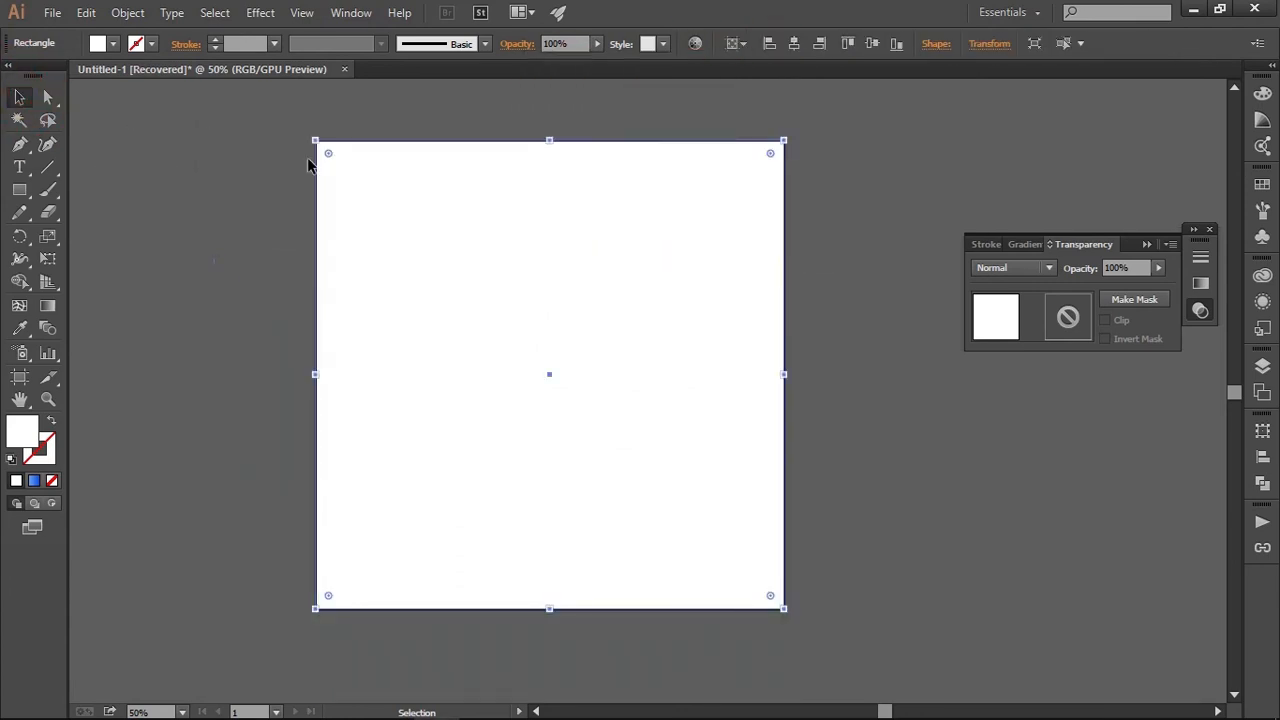
right_click(359, 163)
mouse_move(520, 432)
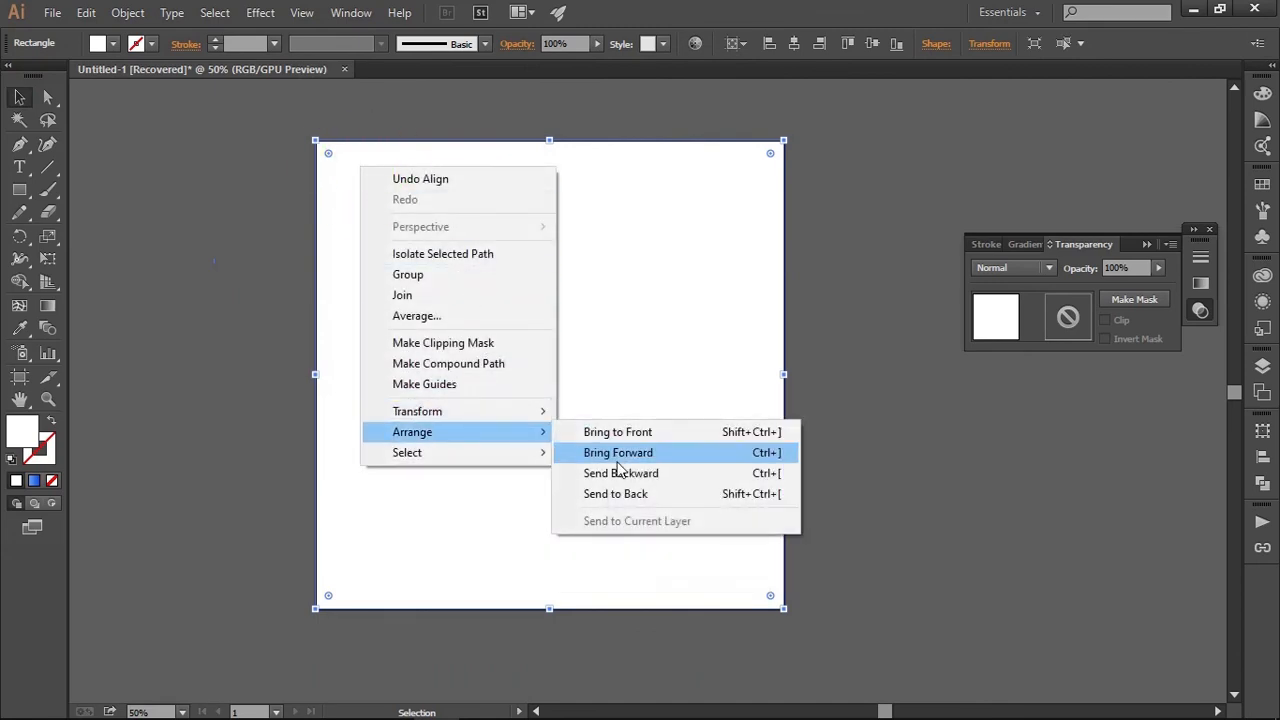
left_click(625, 494)
left_click(849, 449)
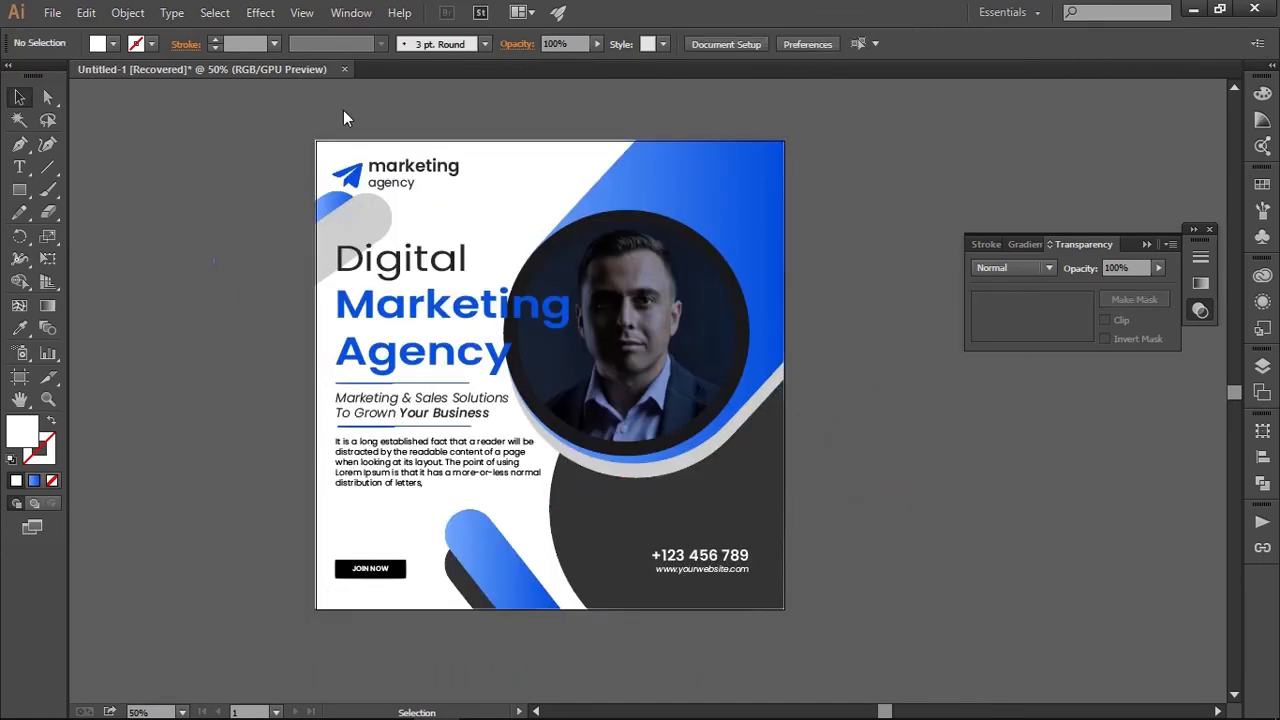
Collapse the floating Stroke, Gradient and Transparency panel group to icons
scroll(389, 188, "down", 1)
scroll(389, 188, "up", 1)
left_click_drag(689, 308, 726, 295)
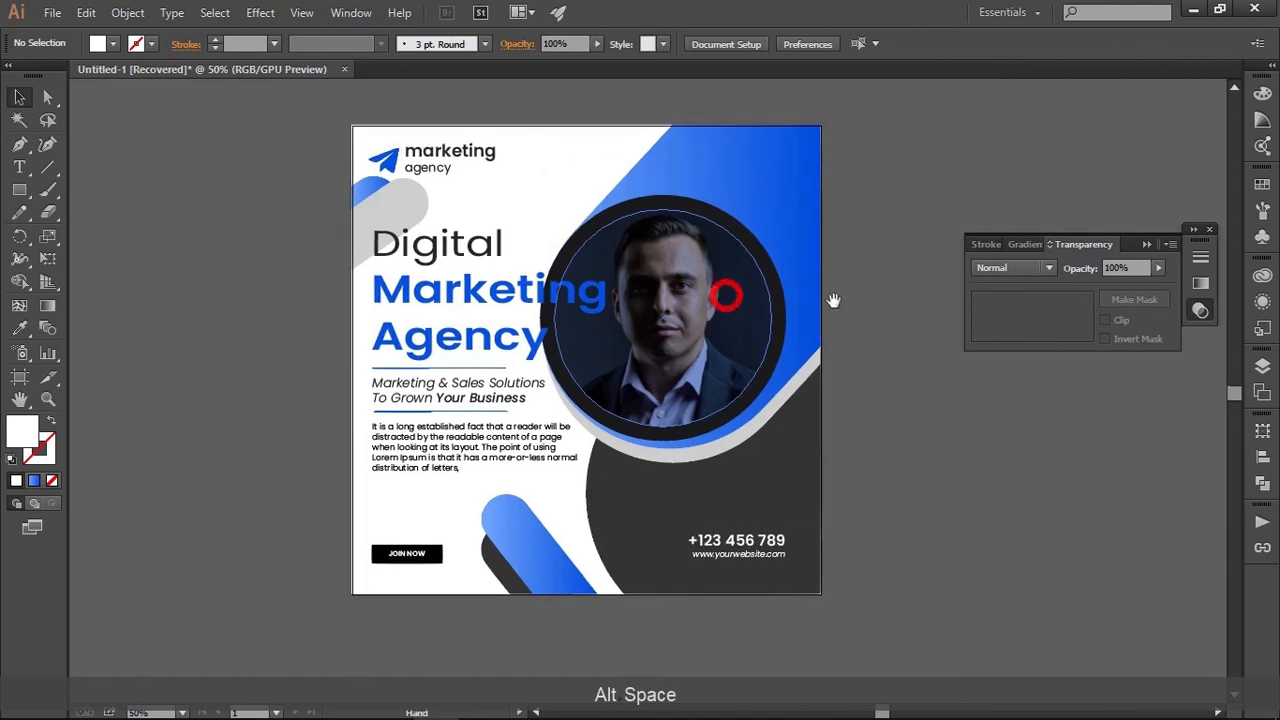
left_click(903, 294)
left_click(1151, 243)
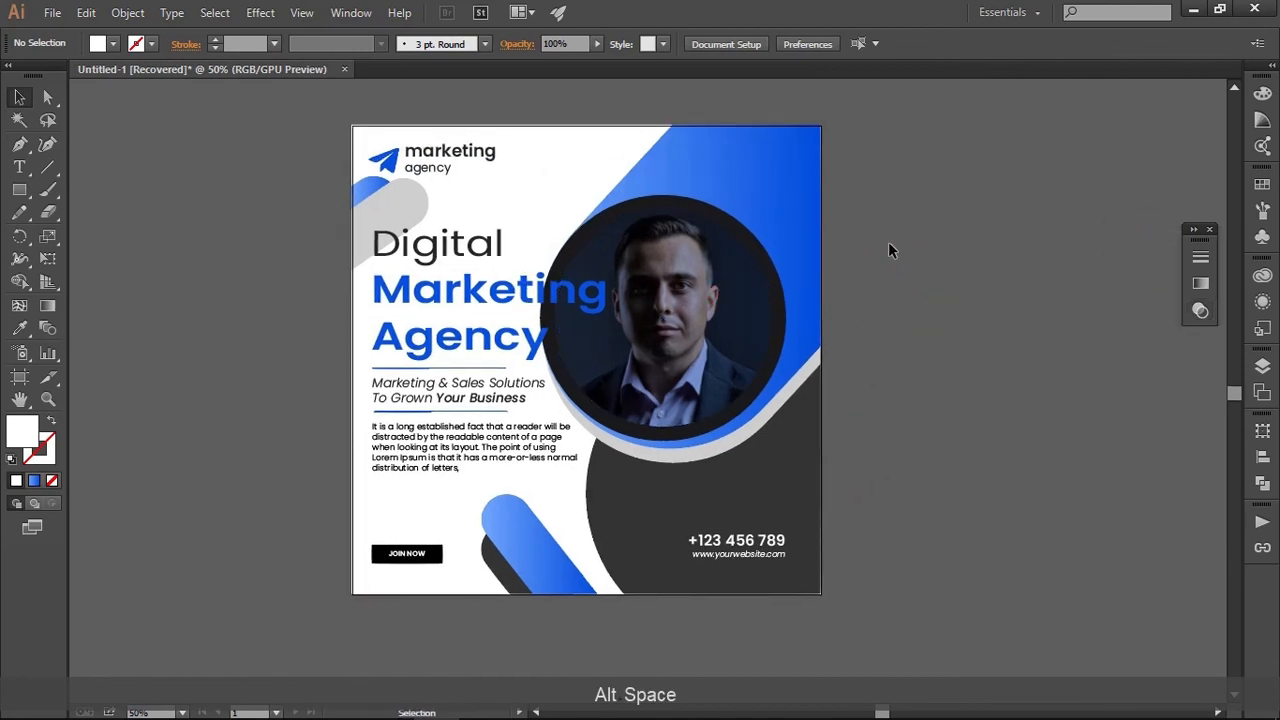
scroll(902, 263, "up", 1)
scroll(902, 263, "down", 1)
left_click_drag(908, 264, 953, 299)
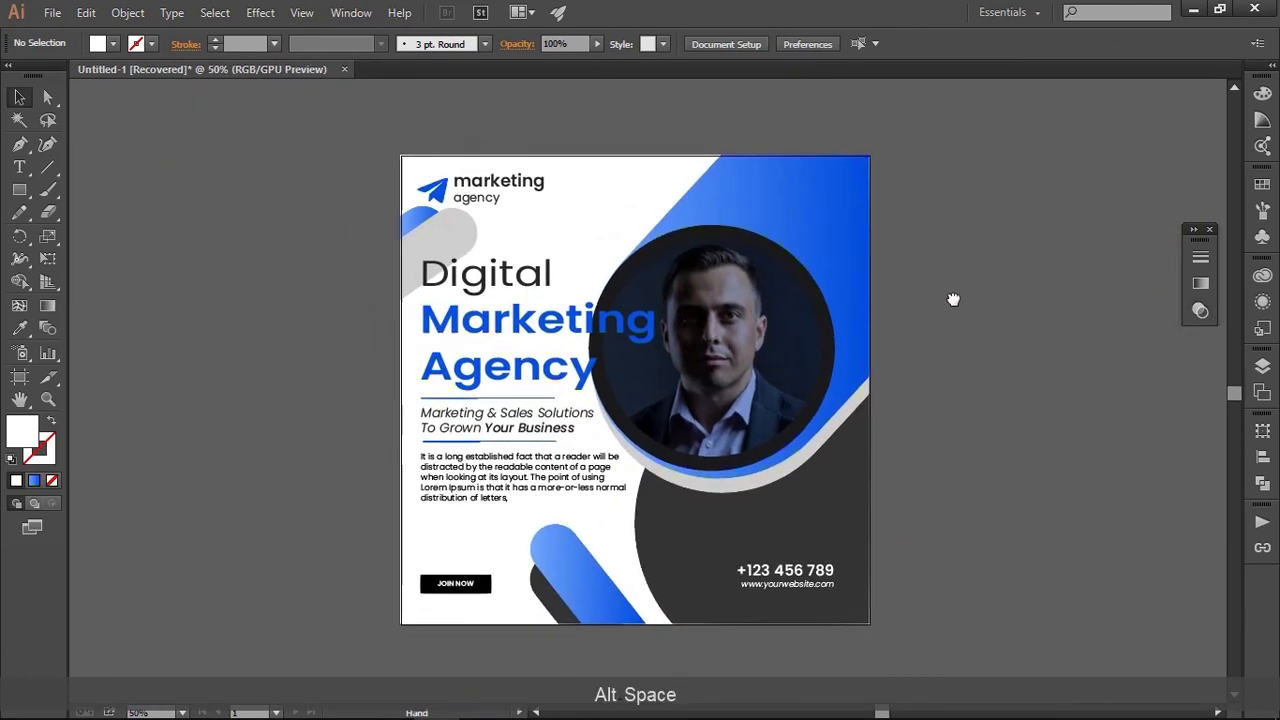
left_click(952, 296)
mouse_move(1105, 715)
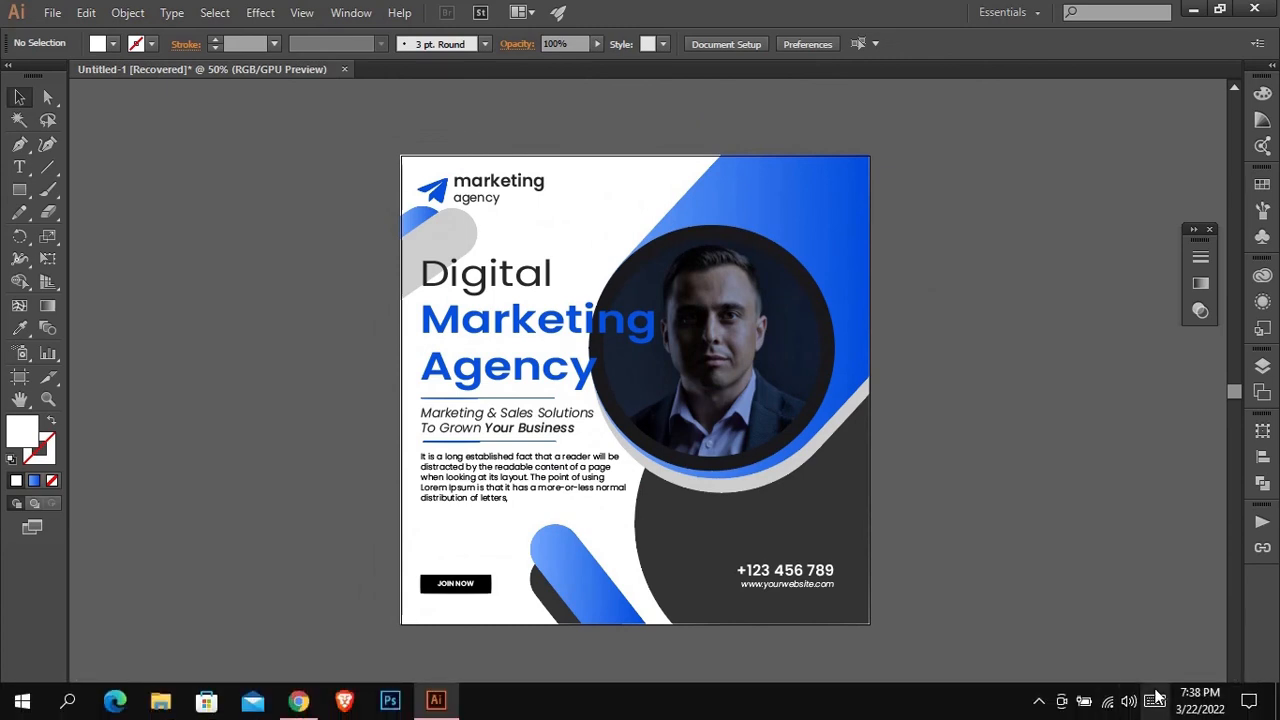